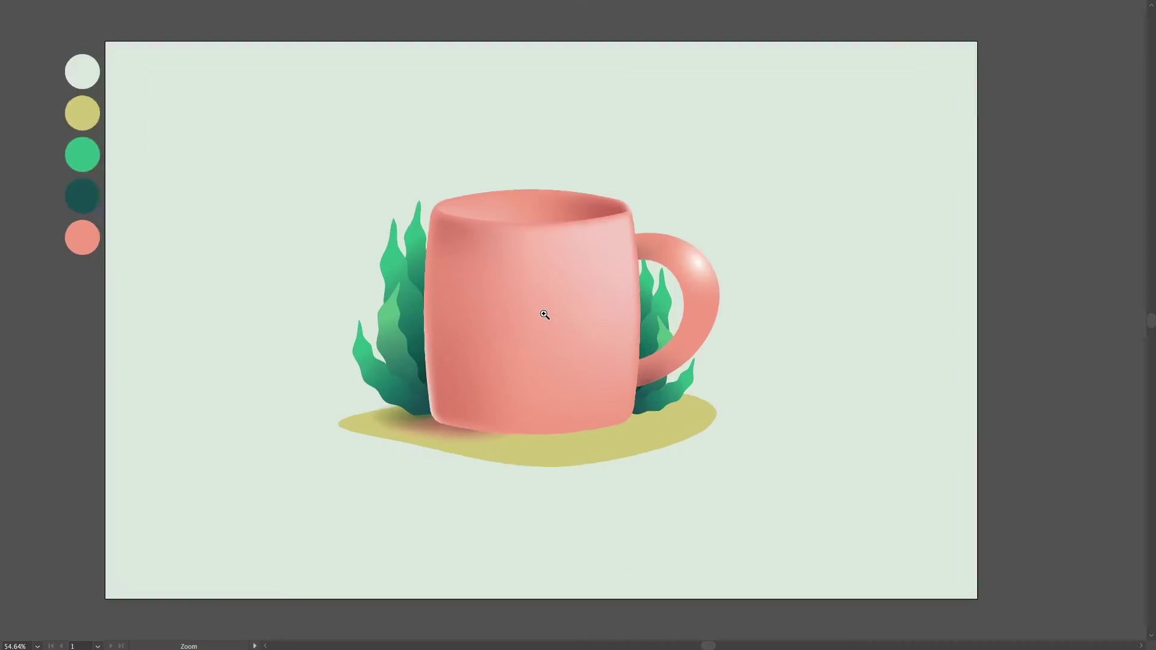
Zoom in to preview the finished pink mug illustration
left_click_drag(544, 314, 555, 315)
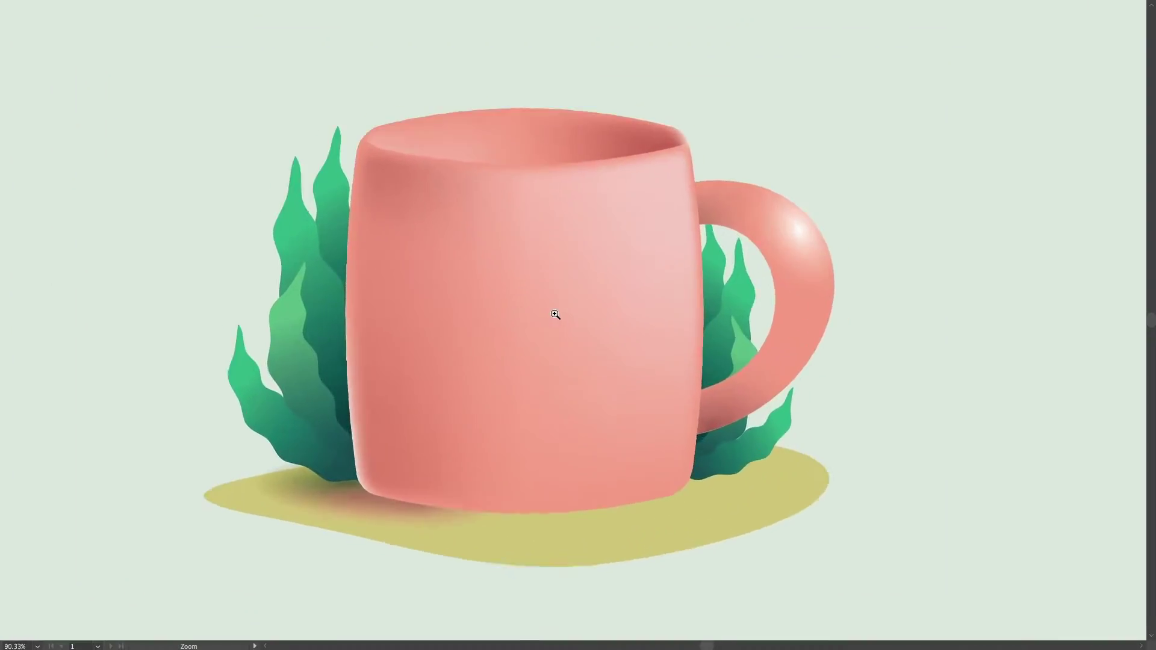
left_click_drag(954, 214, 978, 166)
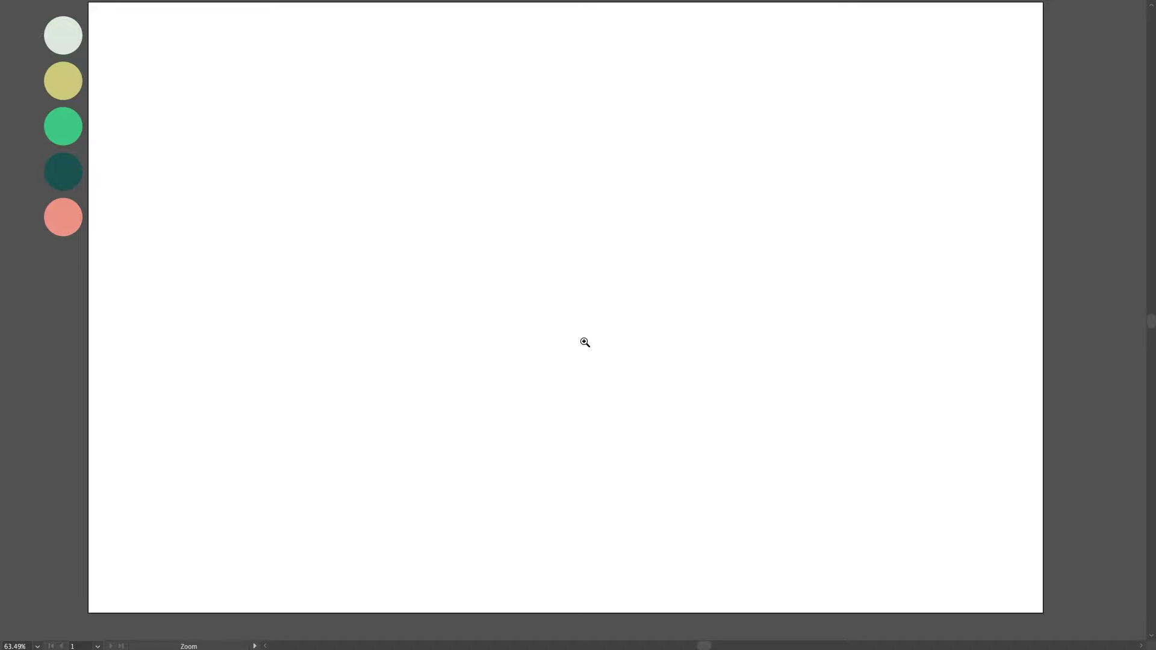
Draw a pale green rectangle covering the whole artboard as the background
mouse_move(611, 281)
left_mouse_down()
mouse_move(629, 287)
mouse_move(624, 296)
left_mouse_up()
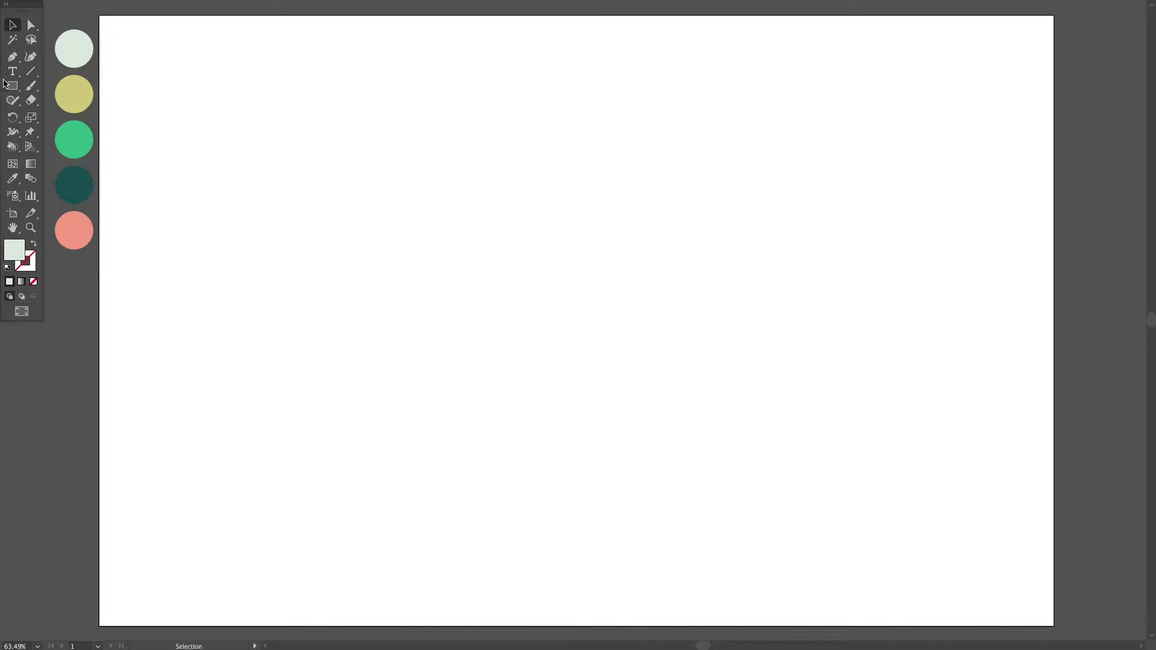
left_click(13, 87)
mouse_move(102, 16)
left_mouse_down()
mouse_move(218, 114)
mouse_move(1053, 626)
left_mouse_up()
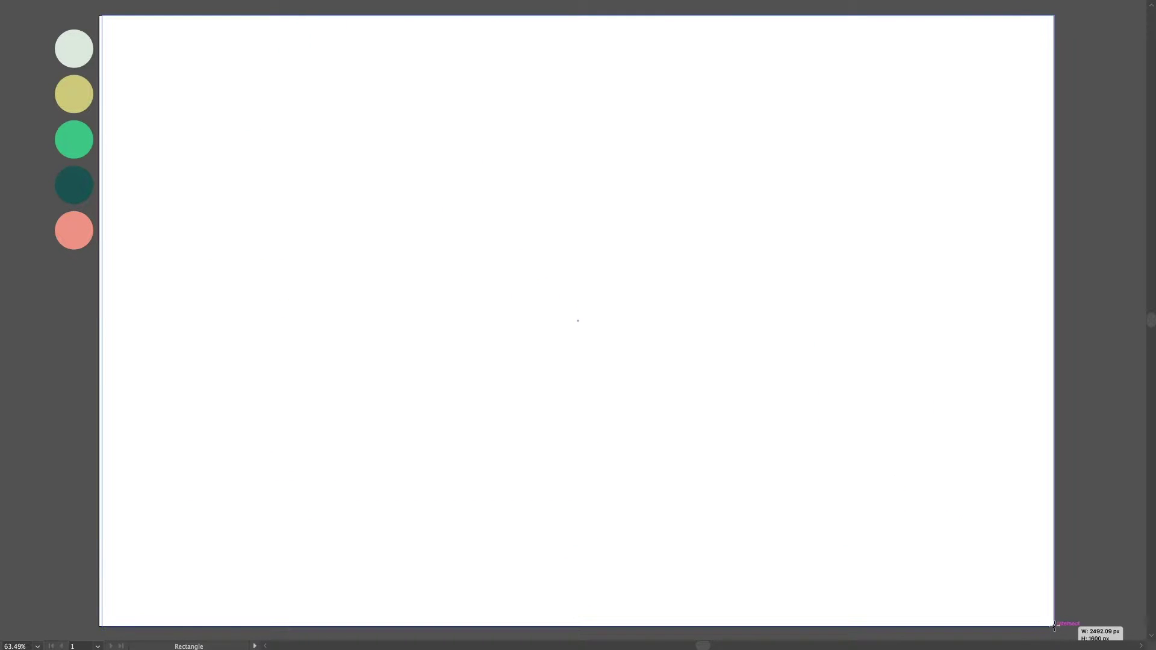
left_click_drag(1053, 626, 1053, 626)
key("v")
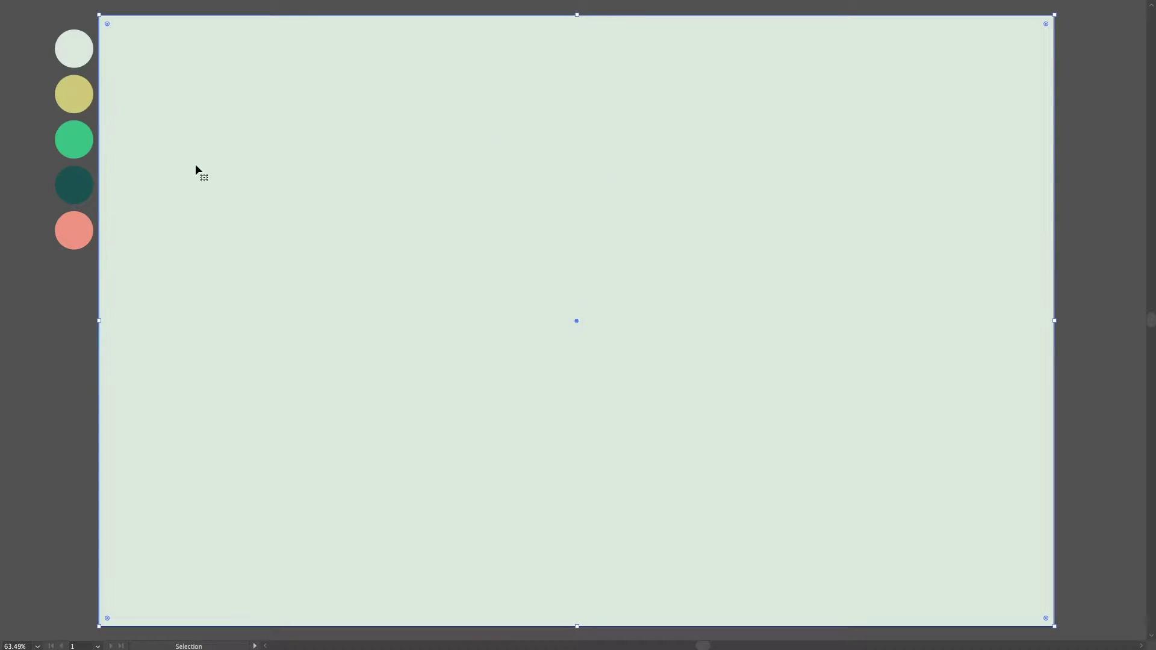
key("ctrl+shift+a")
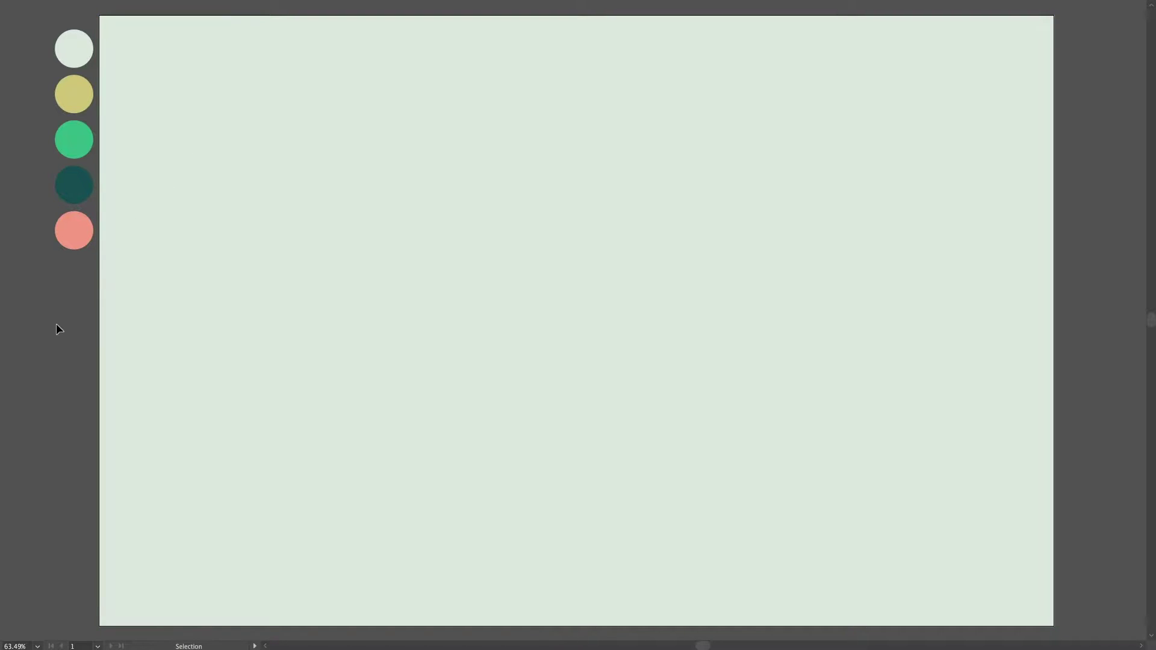
mouse_move(2, 90)
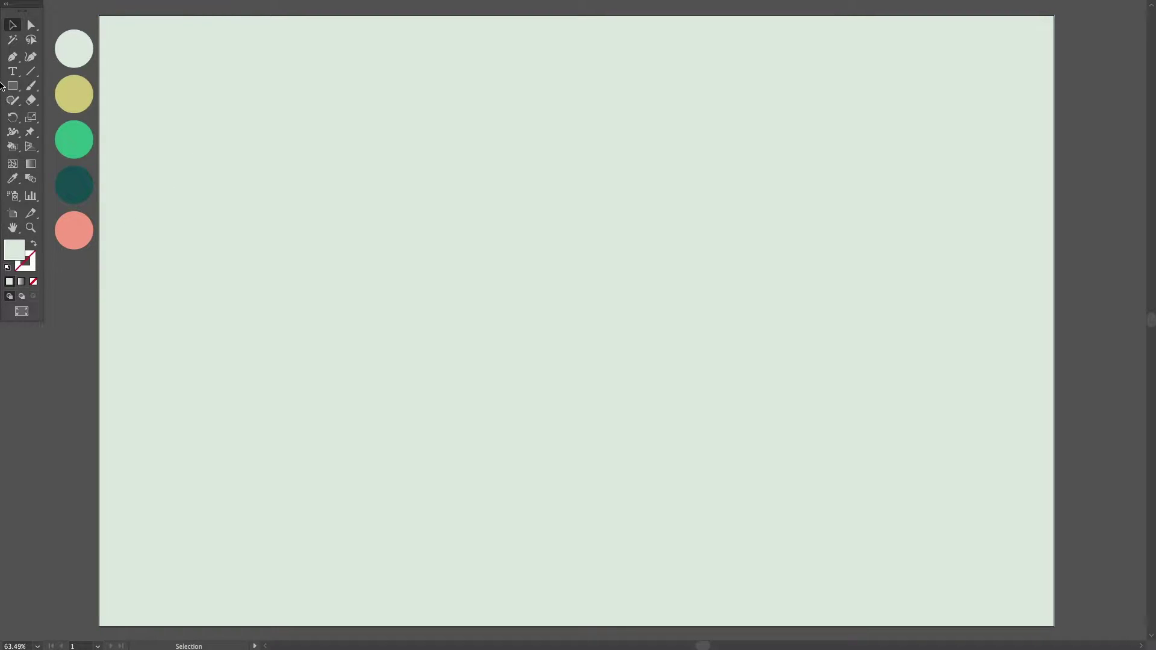
Draw a square near the artboard centre filled with the salmon palette colour
left_click(21, 89)
left_click_drag(456, 201, 676, 431)
key("i")
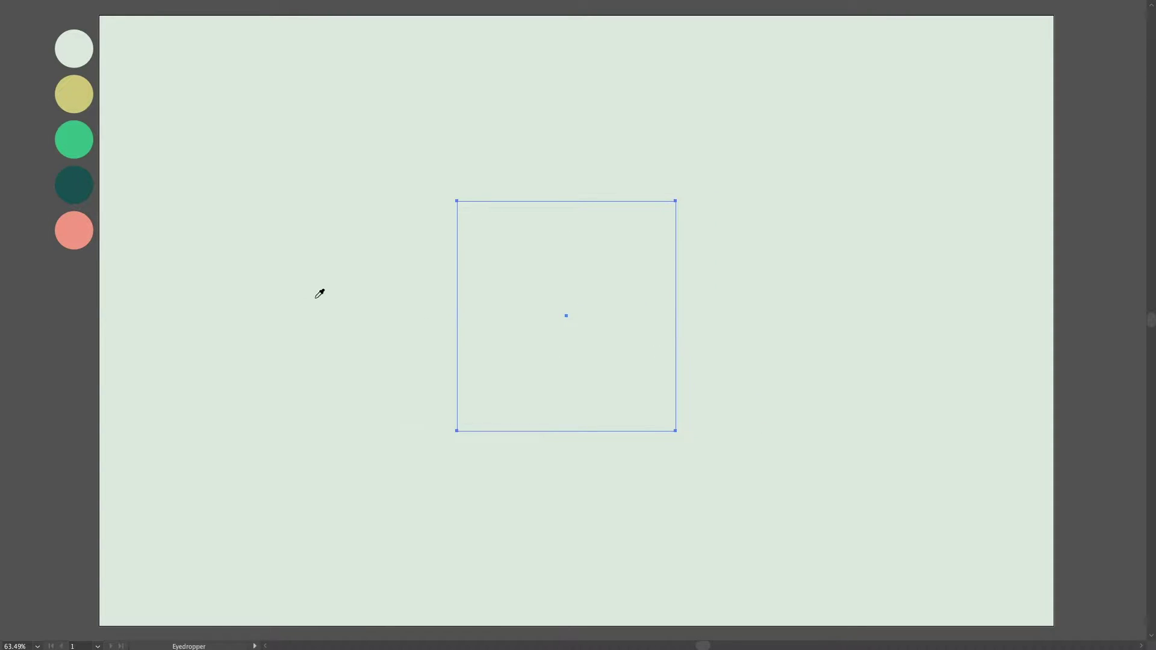
left_click(75, 231)
key("v")
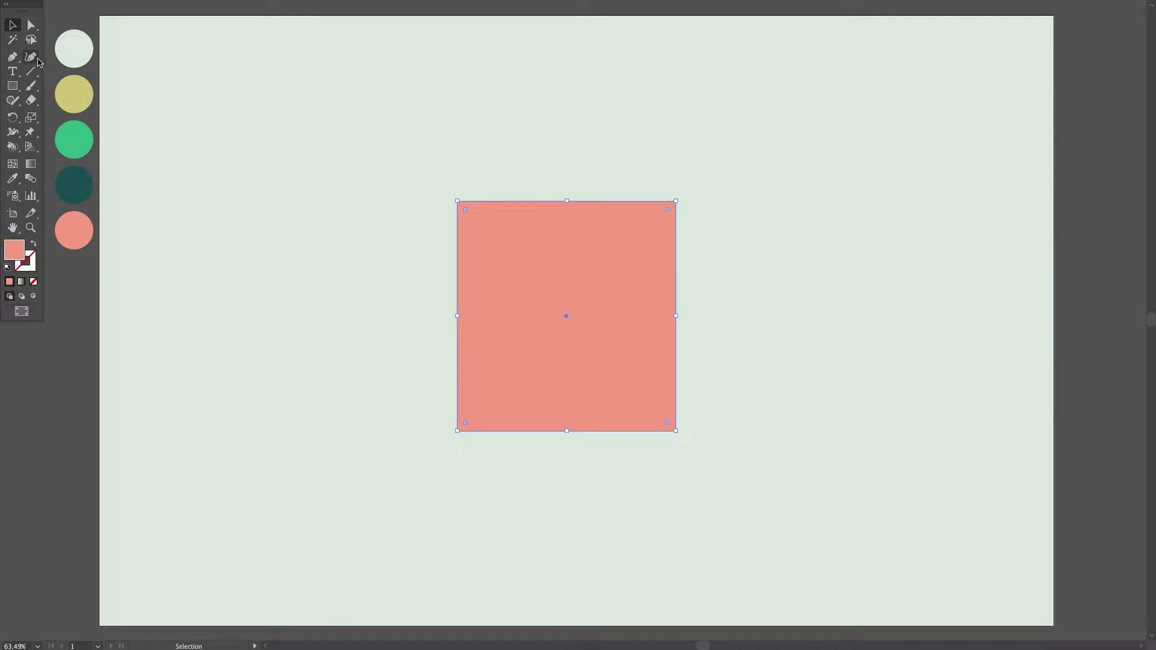
left_click(31, 58)
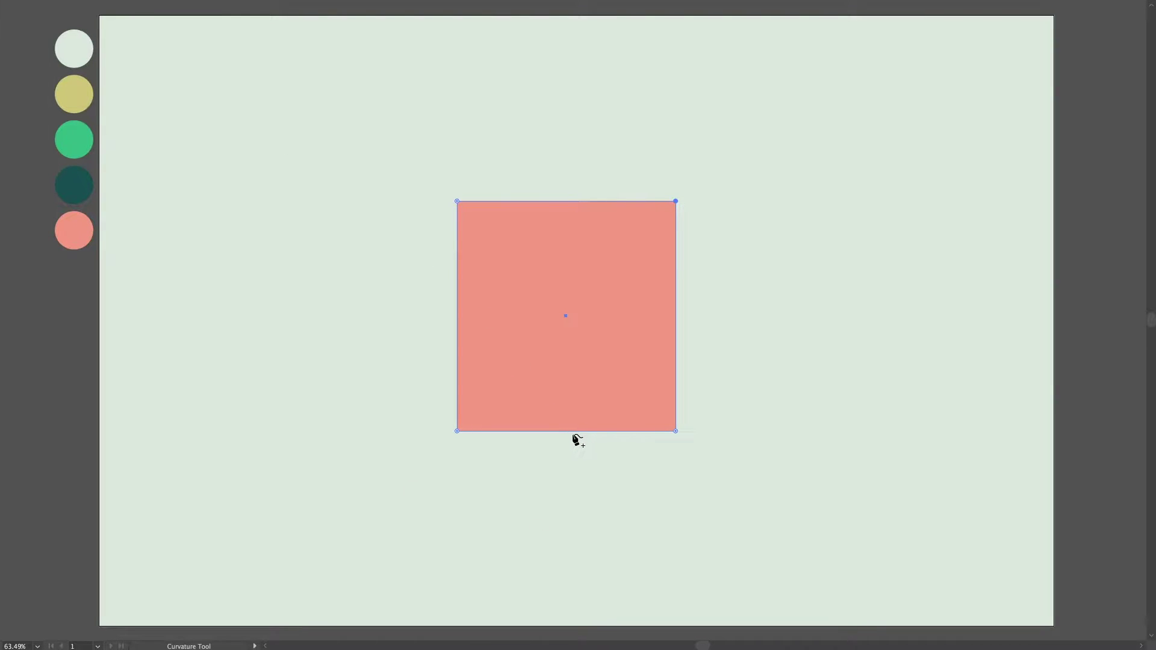
Curve the square's edges: bow the bottom down, dip the top, bulge both sides
left_click_drag(571, 431, 570, 446)
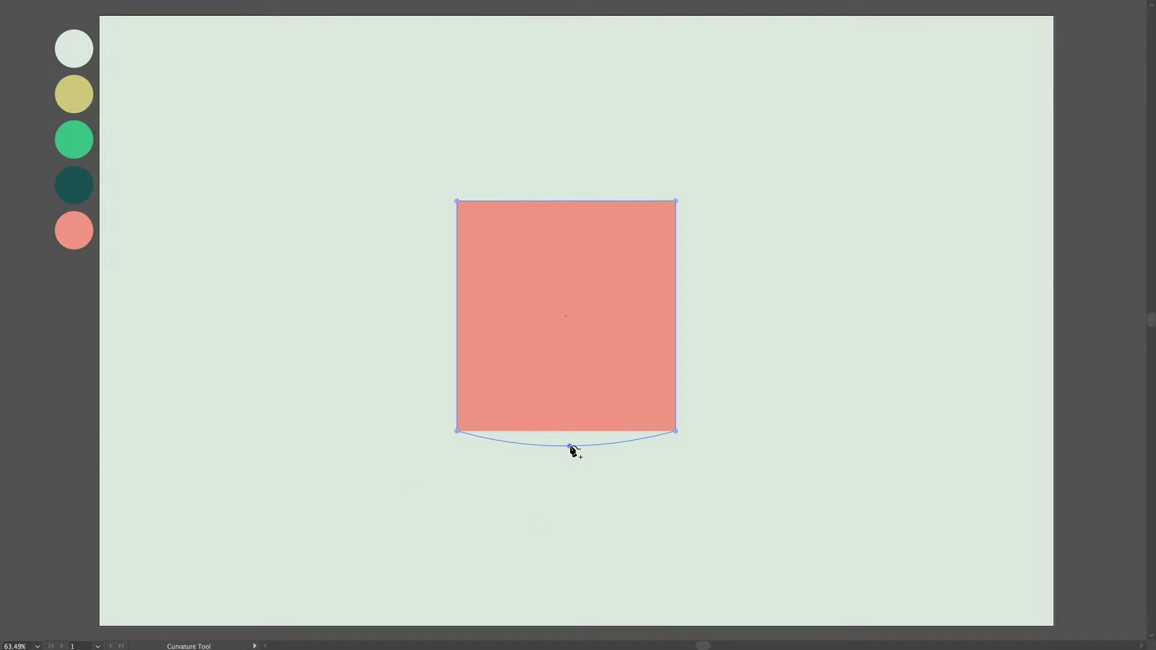
left_click_drag(569, 201, 568, 217)
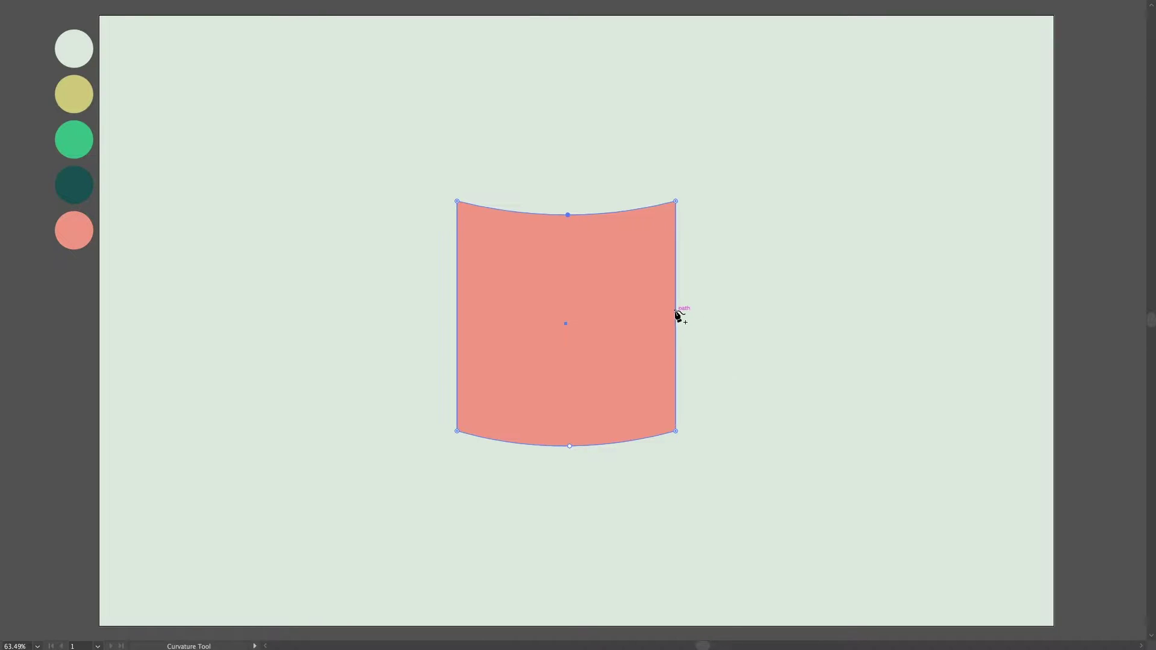
left_click_drag(676, 309, 685, 310)
left_click_drag(457, 312, 448, 310)
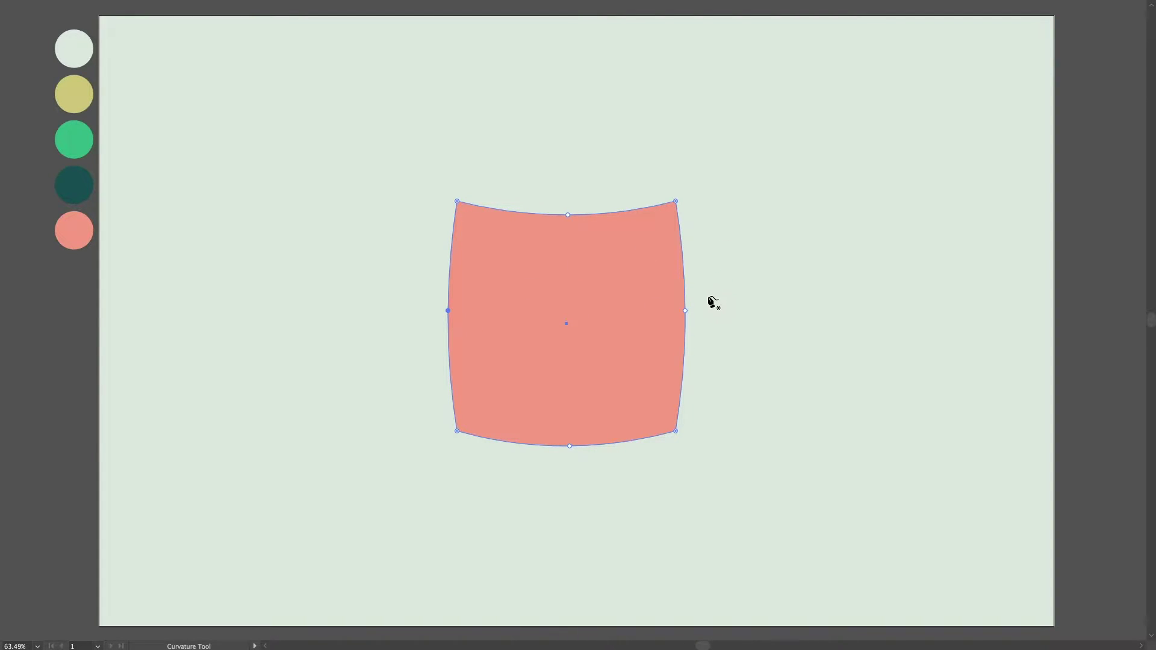
Round the shape's bottom-left and bottom-right corners with the live-corner widgets
key("a")
key("z")
mouse_move(581, 444)
left_mouse_down()
mouse_move(684, 449)
mouse_move(717, 337)
mouse_move(652, 335)
left_mouse_up()
key("a")
left_click_drag(308, 359, 322, 355)
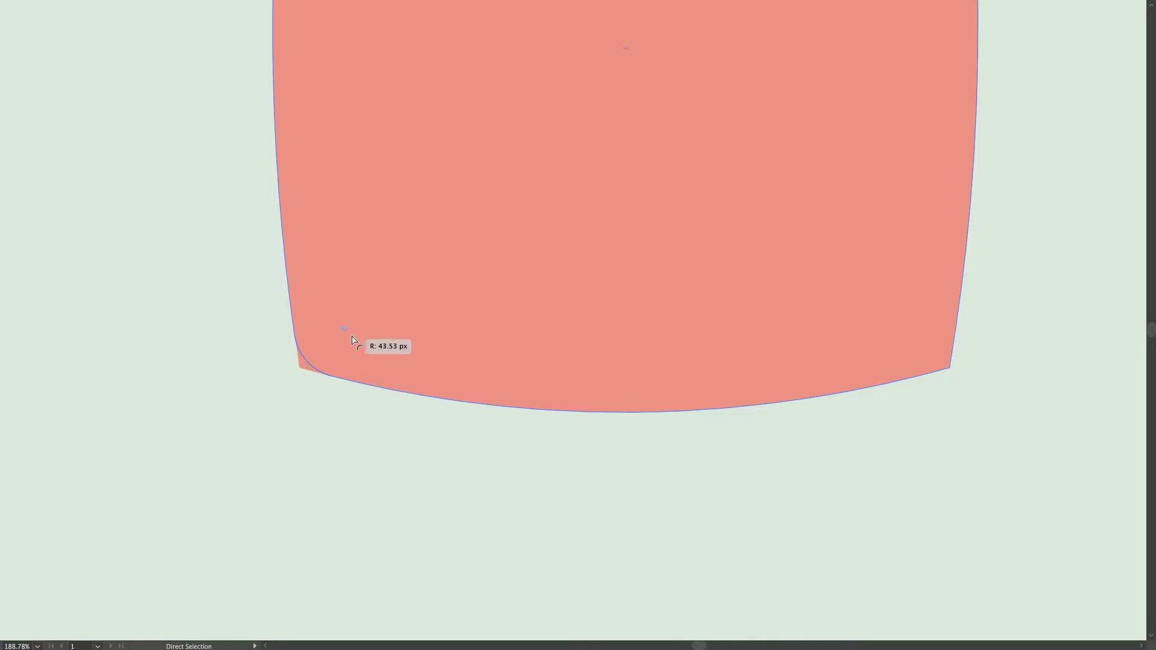
left_click_drag(322, 355, 361, 336)
left_click(949, 367)
left_click_drag(939, 359, 906, 318)
Zoom out to view the whole mug body and select it
key("v")
left_click(993, 328)
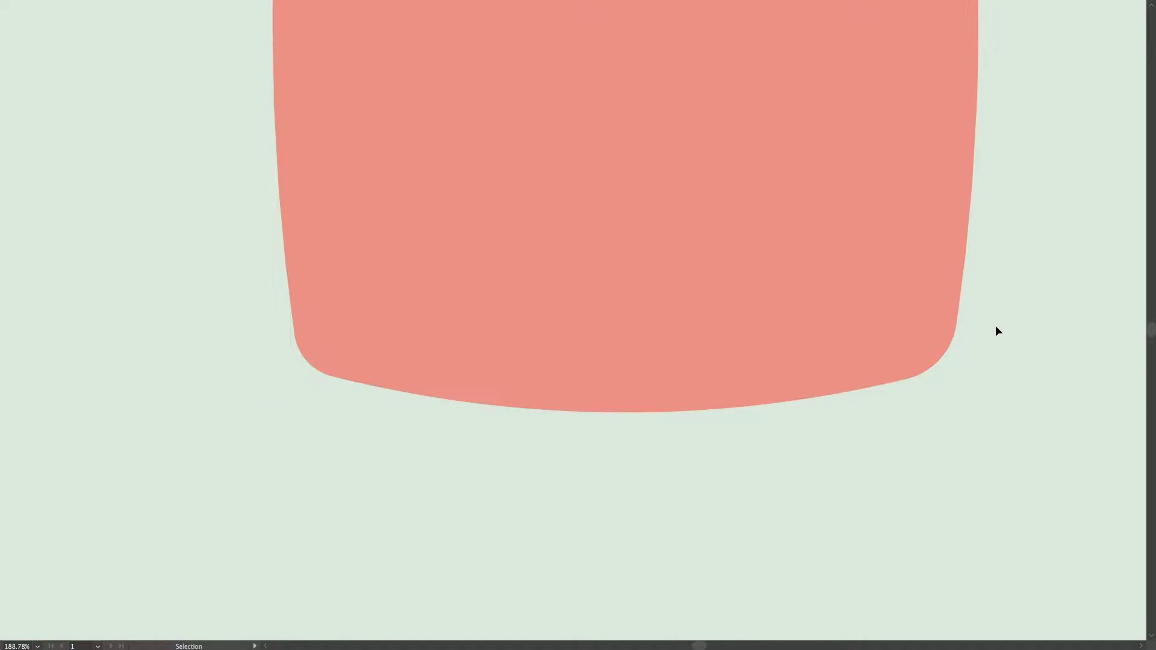
key("ctrl+minus")
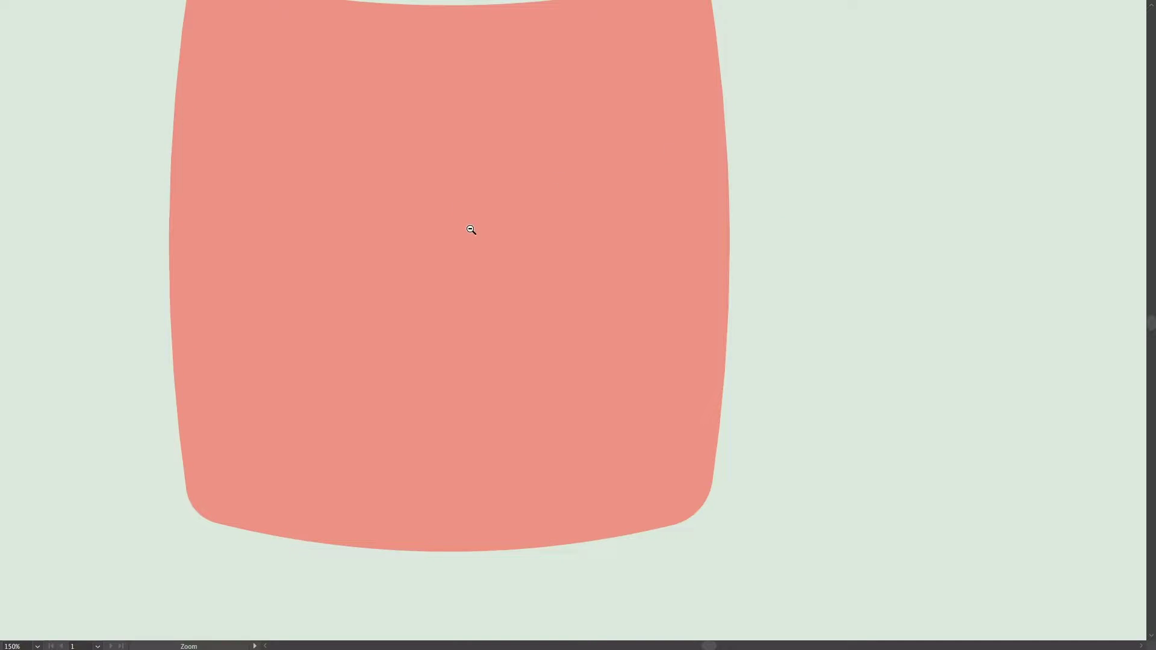
key("ctrl+minus")
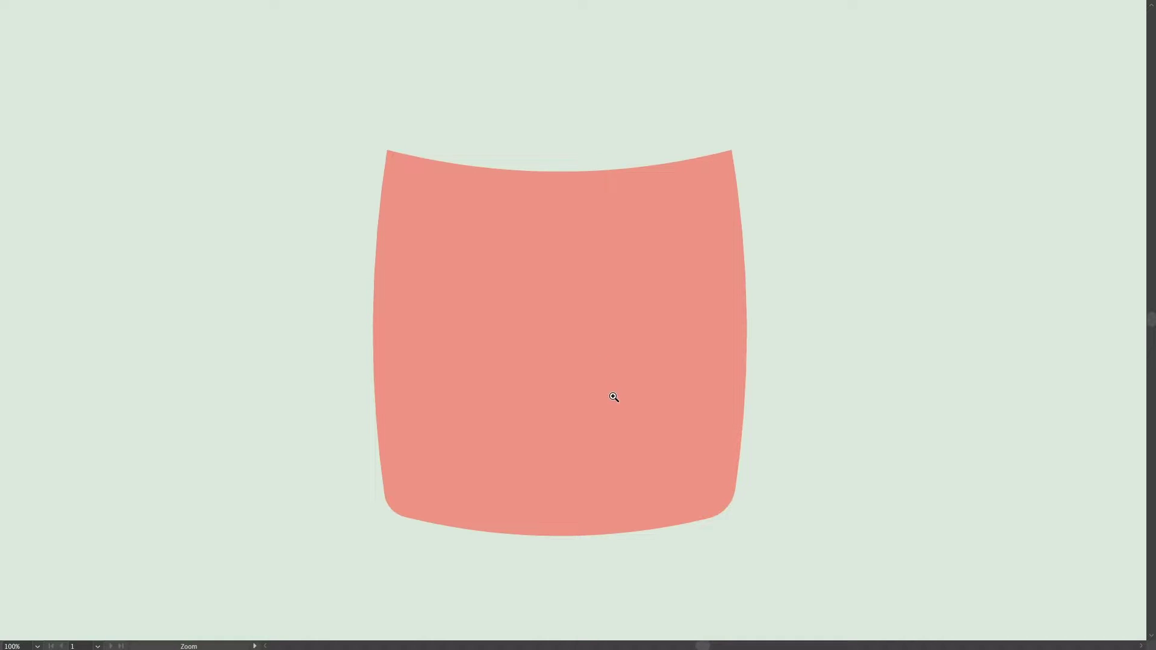
left_click(591, 364)
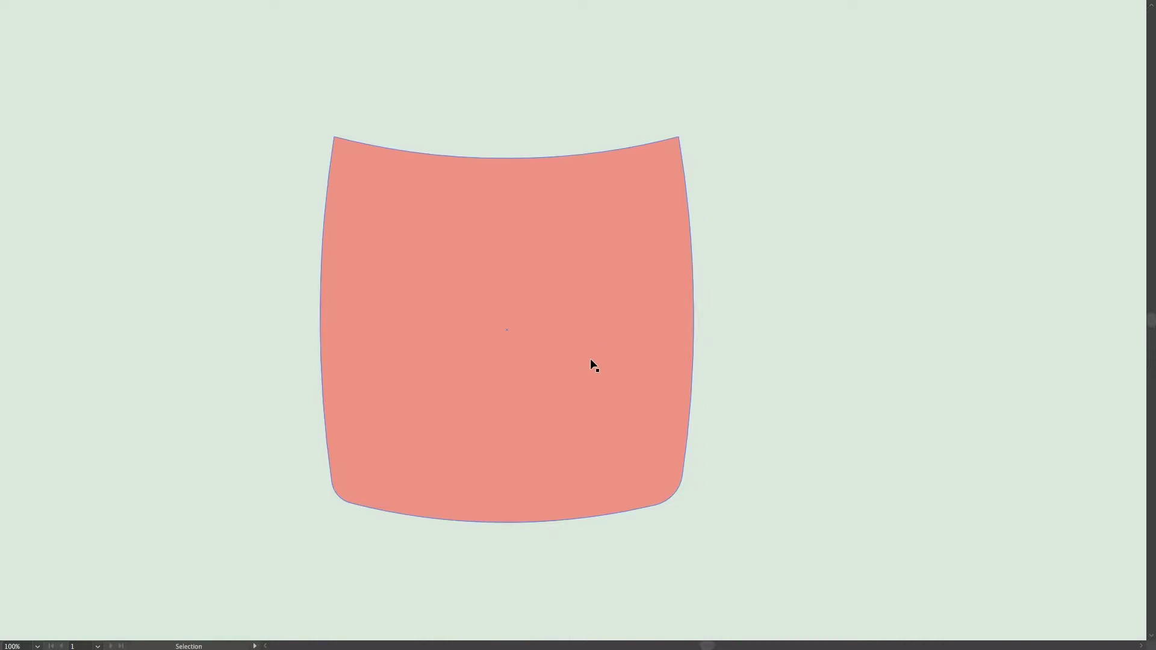
Place a copy of the mug body to the right and reselect the original
left_click_drag(499, 386, 993, 356)
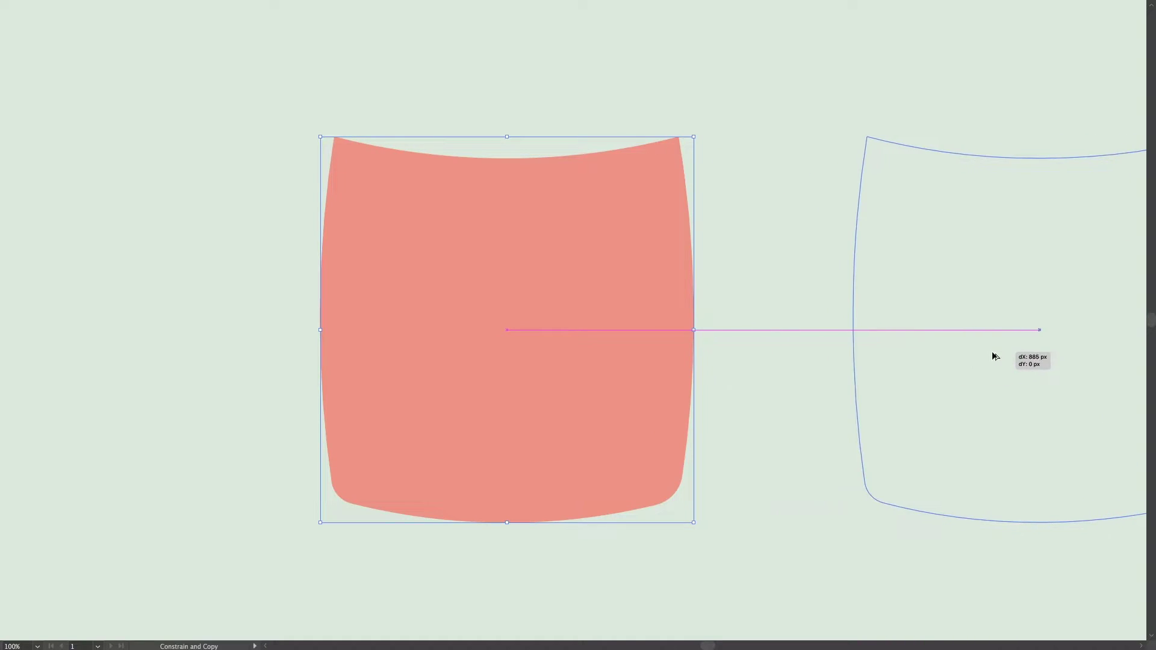
left_click(807, 341)
left_click(544, 361)
mouse_move(2, 185)
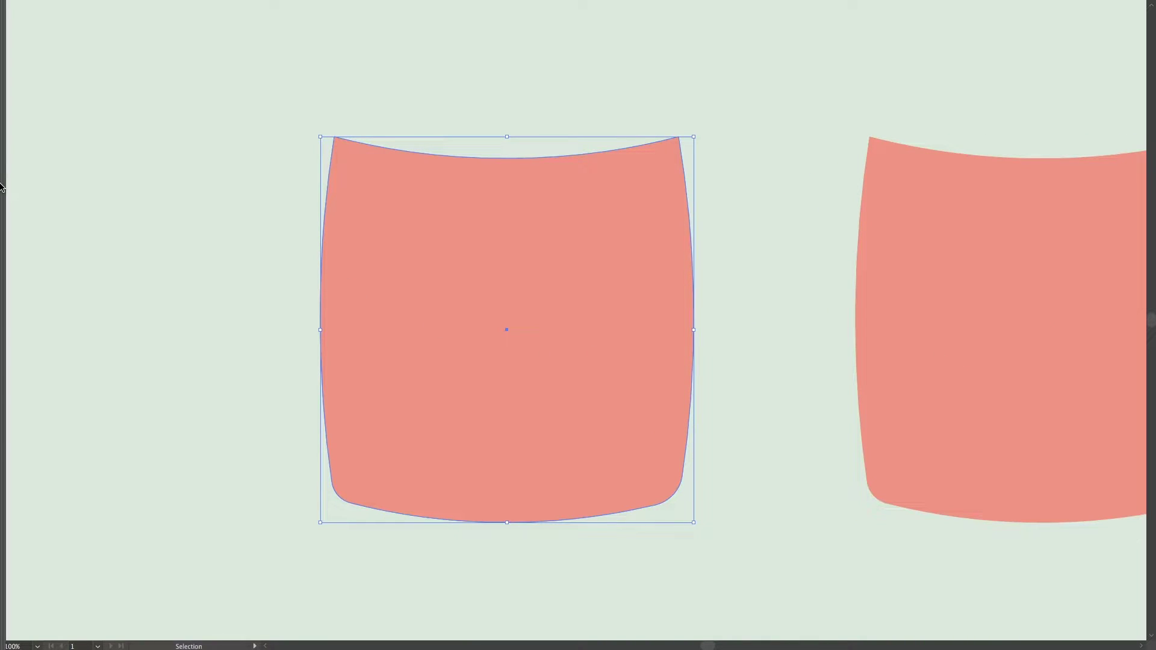
key("a")
left_click_drag(506, 240, 498, 238)
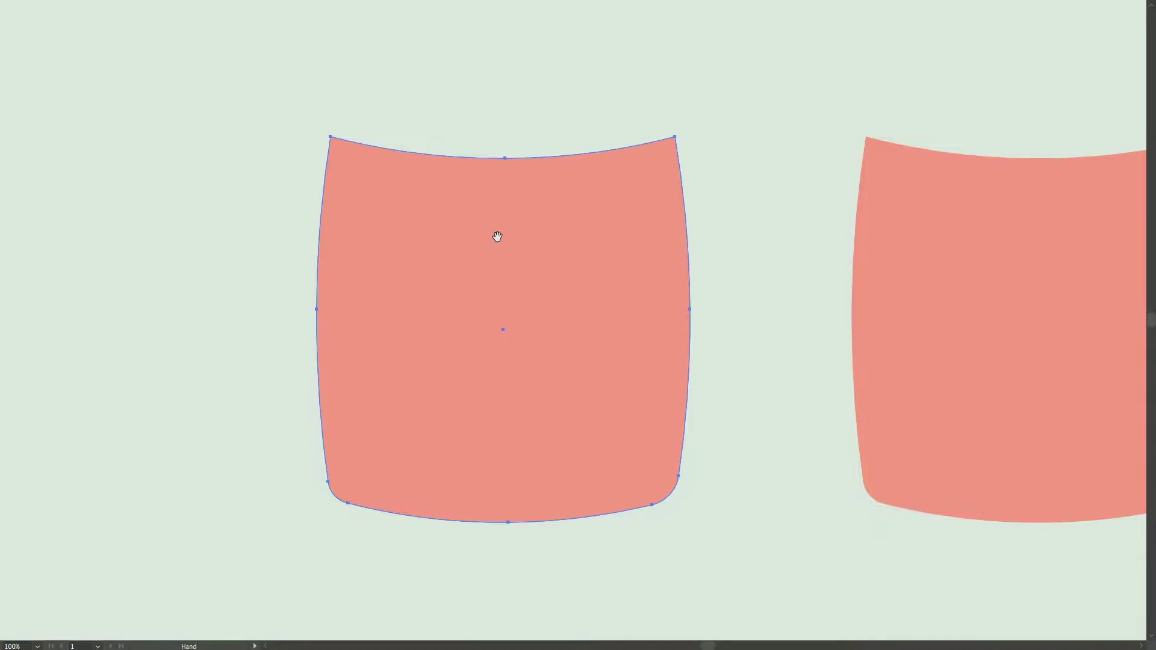
key("v")
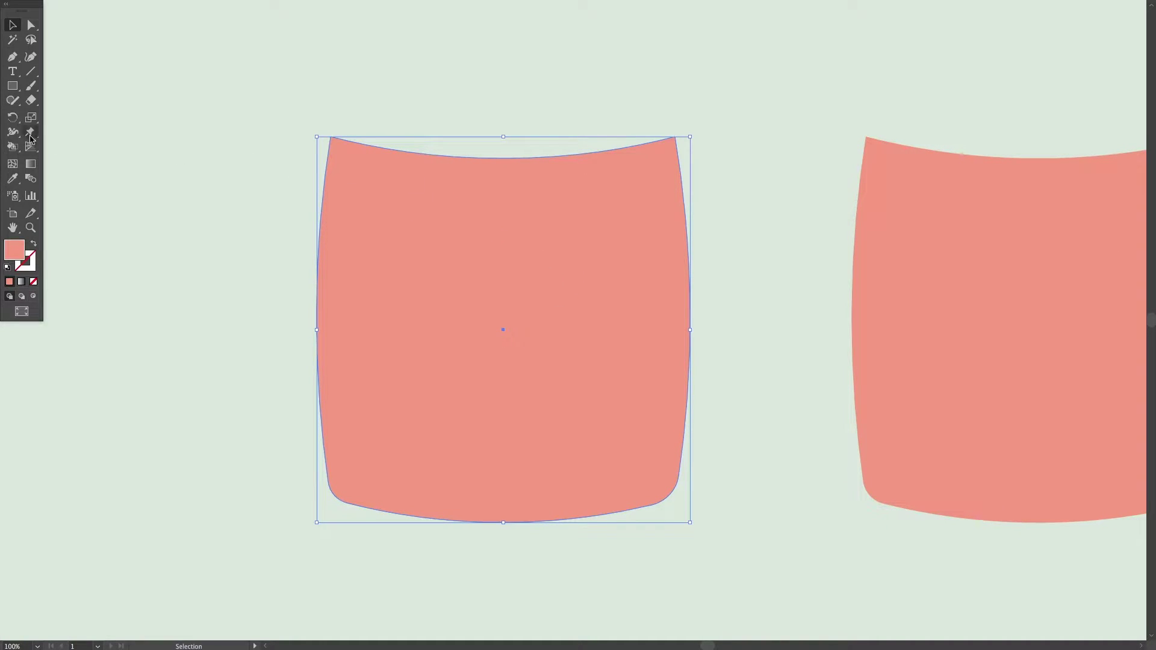
Add a mesh point near the top centre and give it a lighter pink
left_click(12, 164)
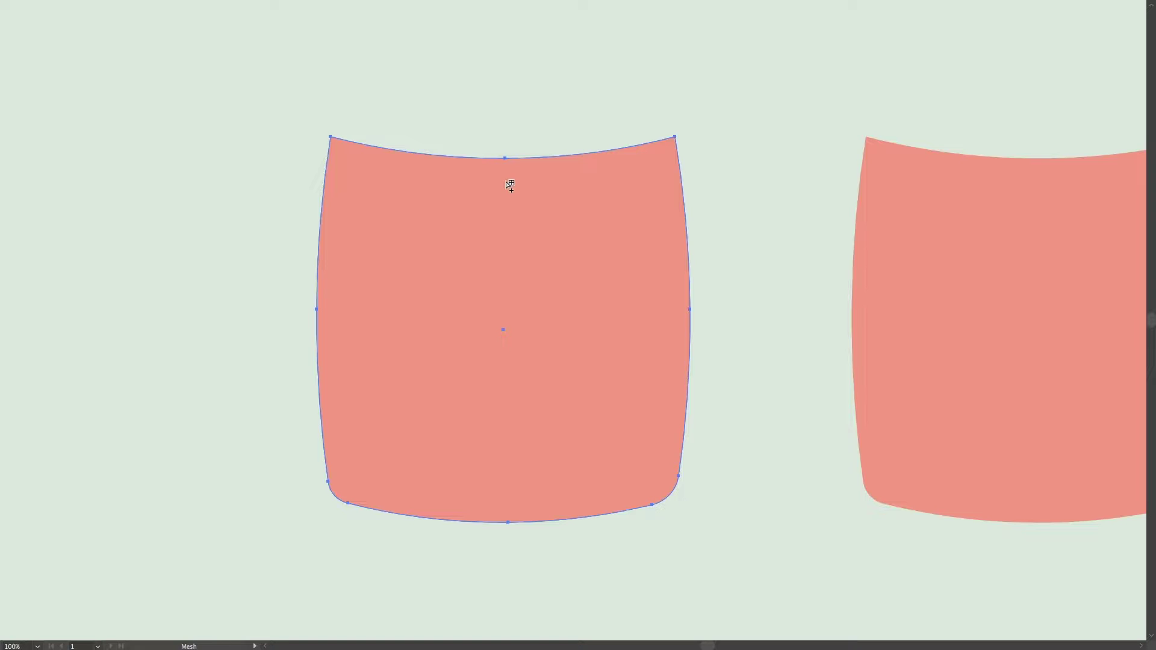
left_click(505, 179)
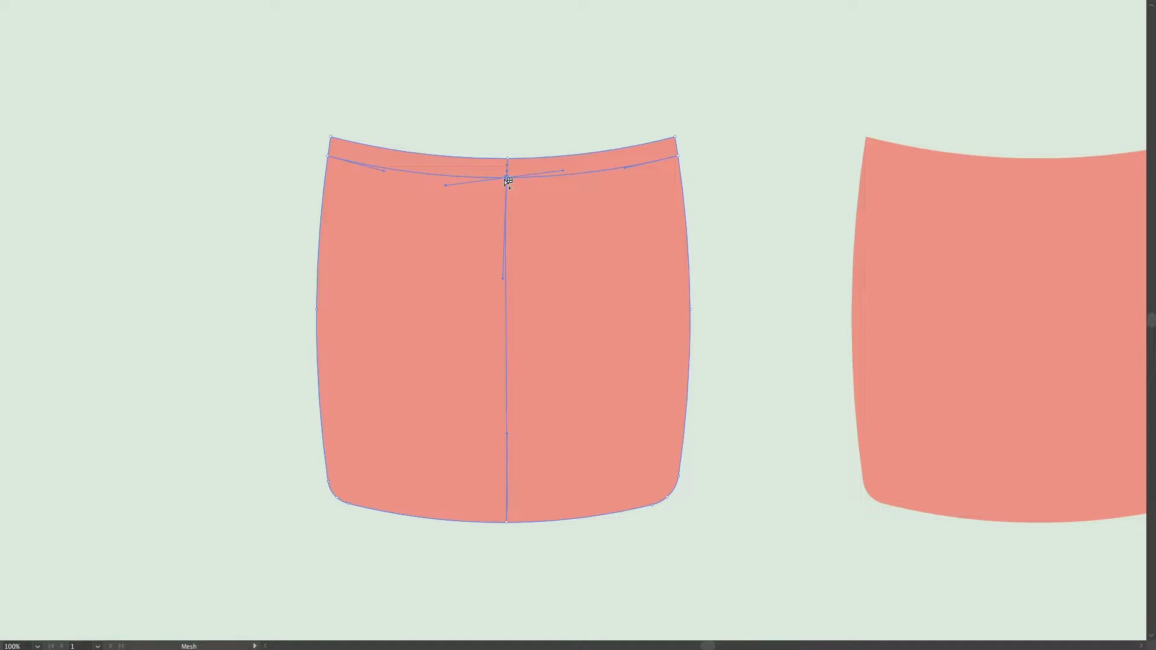
key("a")
left_click_drag(22, 5, 157, 89)
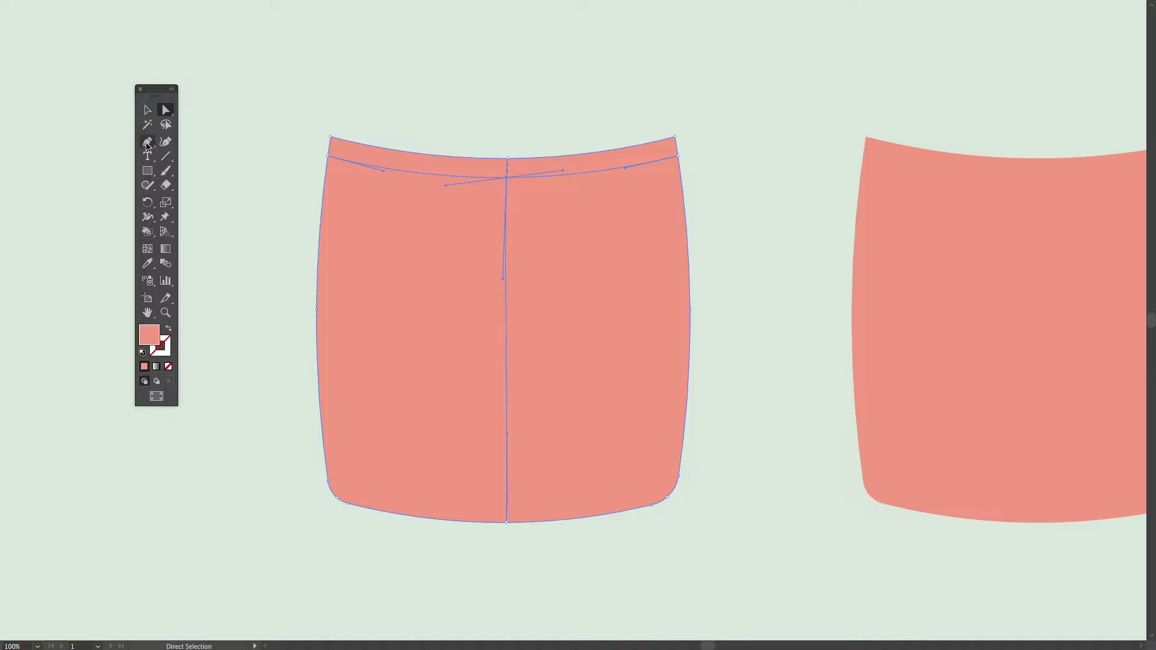
double_click(149, 340)
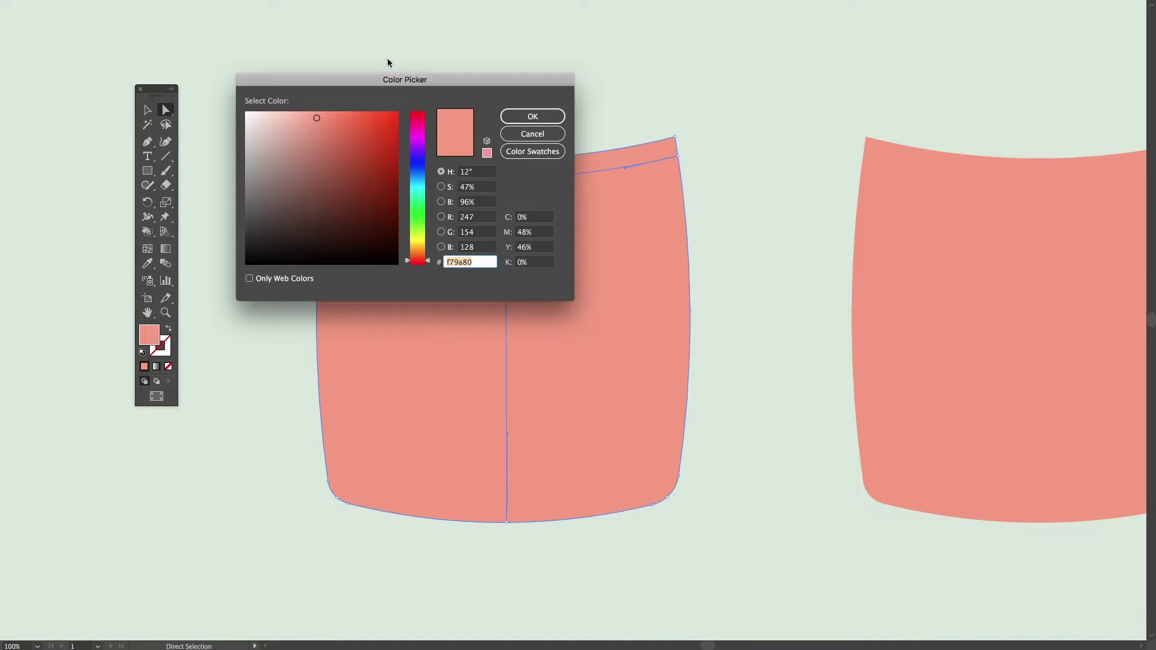
left_click(305, 116)
left_click_drag(302, 114, 291, 114)
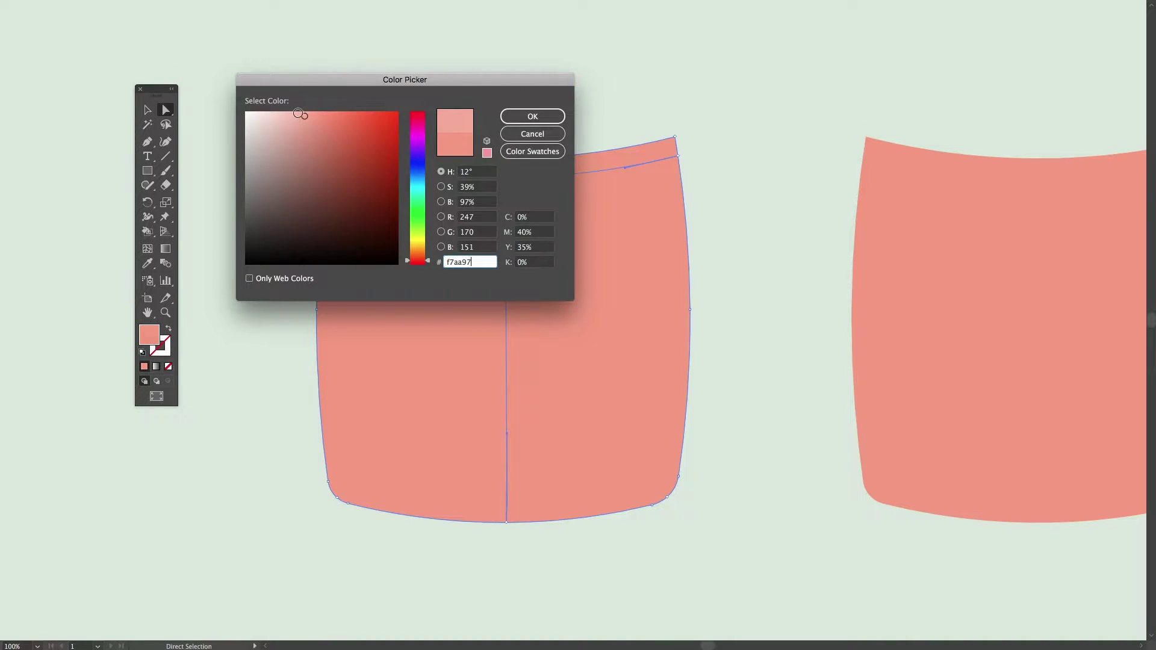
left_click(532, 116)
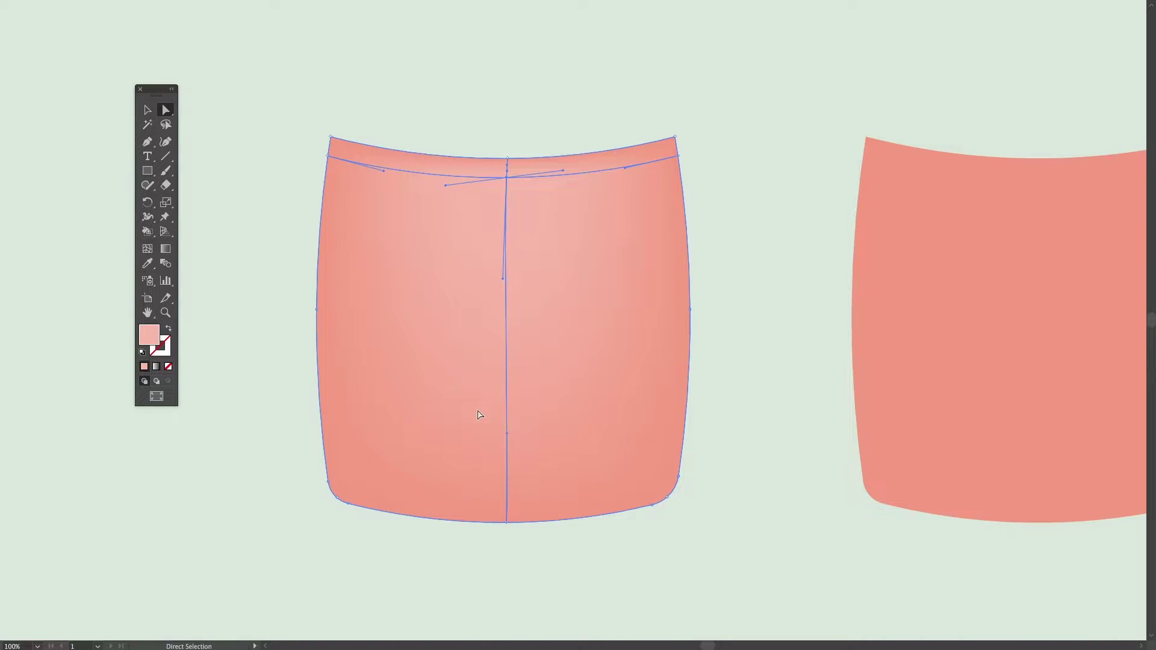
key("u")
Add a mesh point near the right edge and give the upper-right point an even lighter pink
left_click(666, 239)
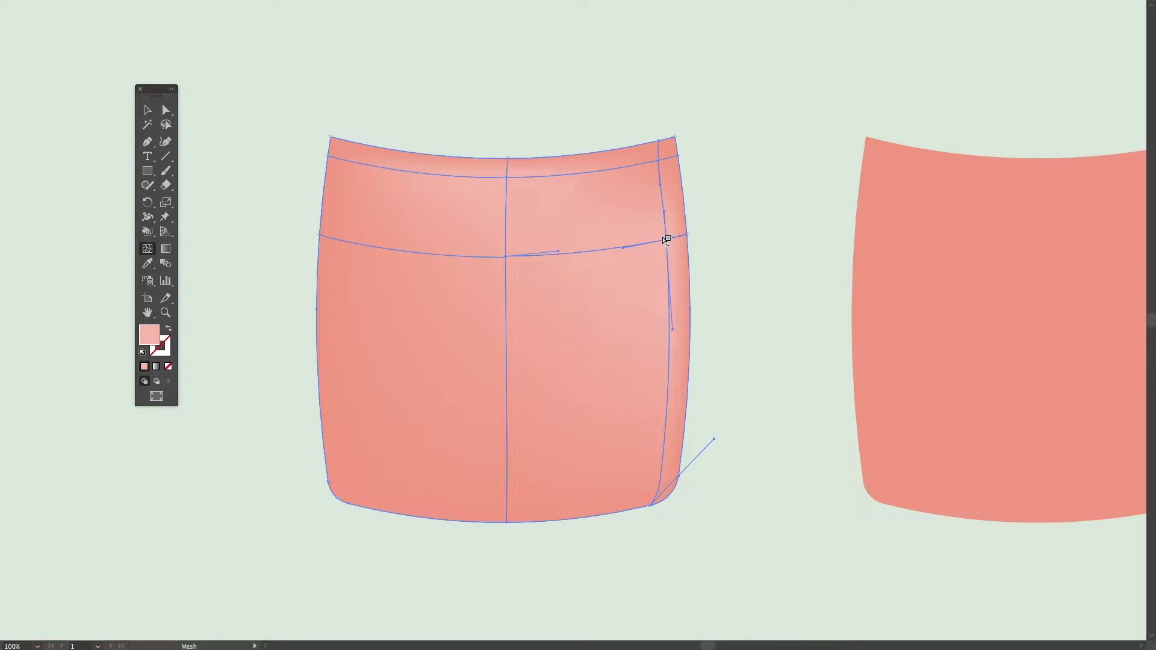
key("a")
left_click(658, 160)
key("i")
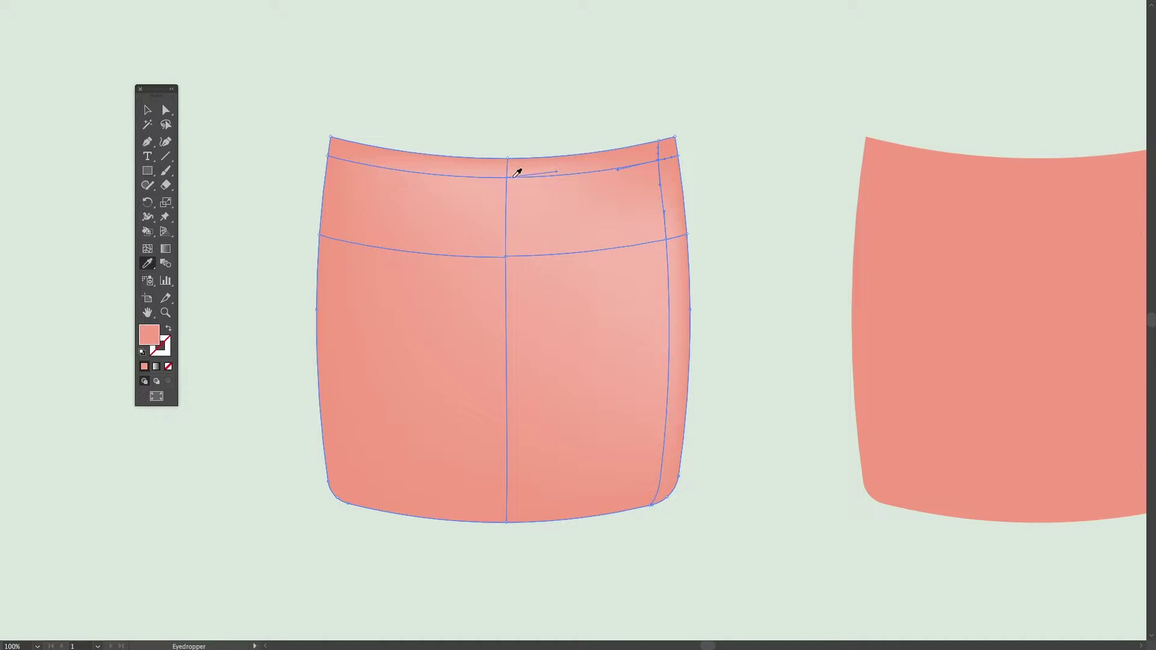
left_click(513, 173)
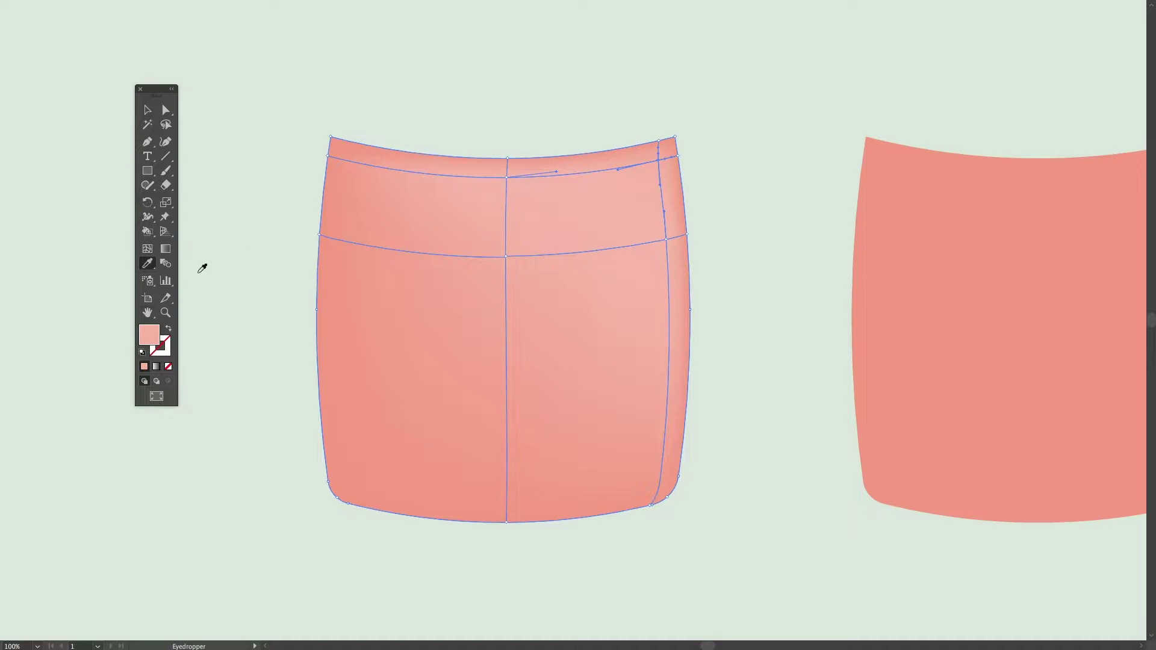
double_click(152, 338)
left_click(293, 115)
left_click(529, 116)
Nudge the top-right and right-seam mesh points, then preview the shading
key("a")
left_click_drag(658, 162, 666, 159)
left_click_drag(667, 240, 671, 240)
left_click_drag(665, 157, 664, 157)
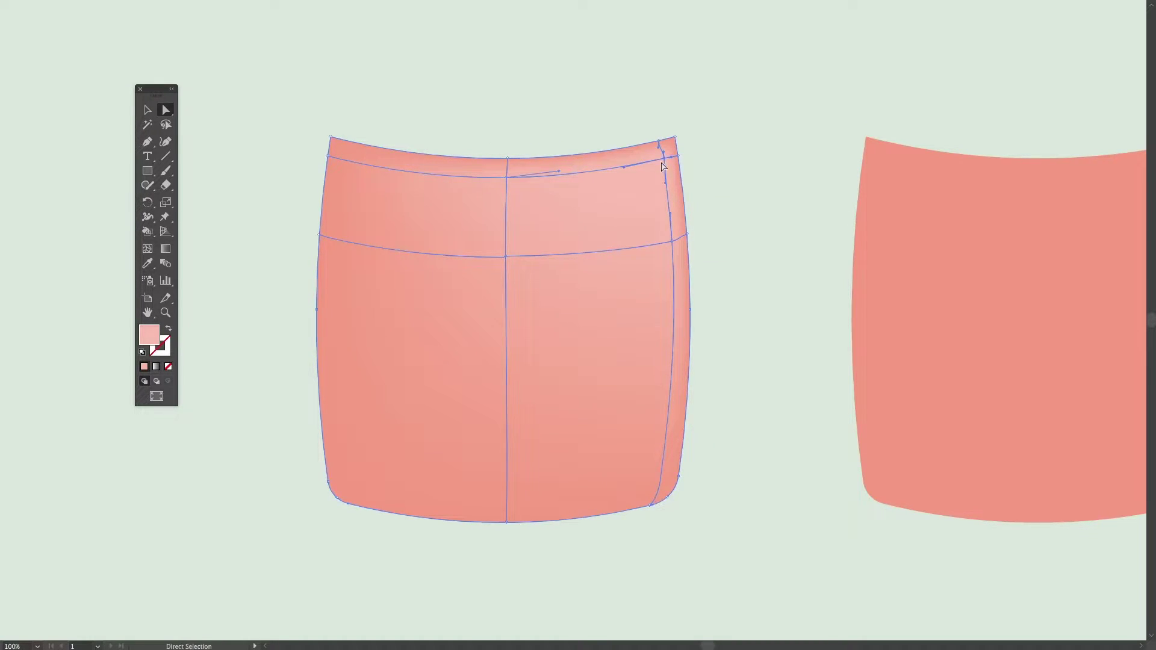
key("i")
key("v")
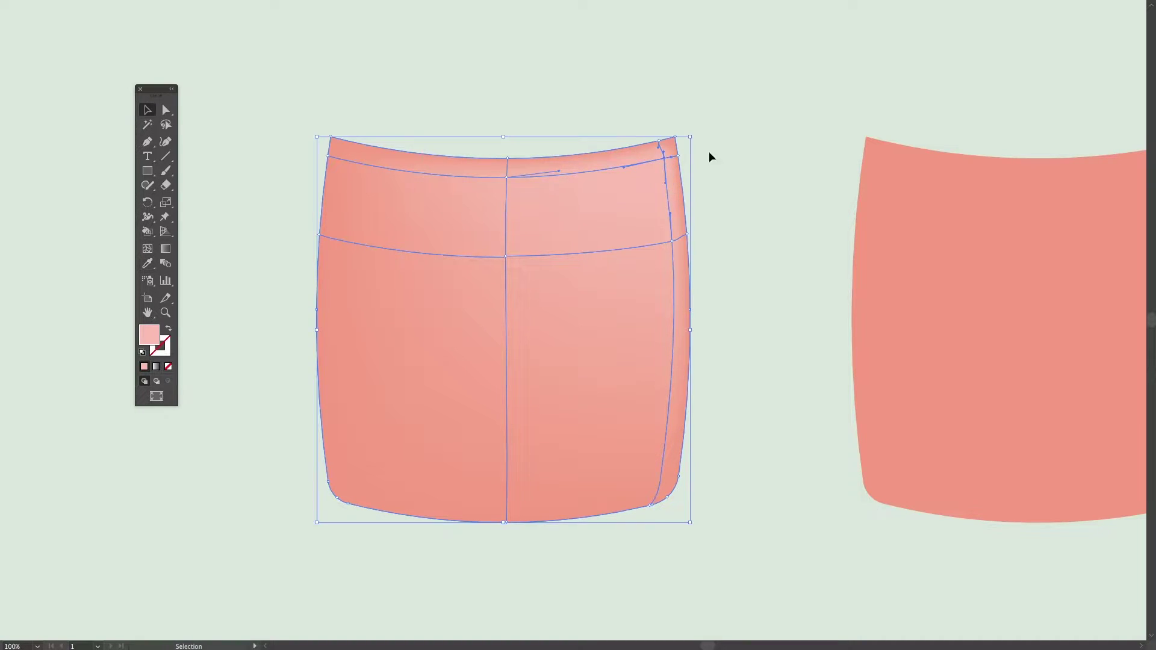
left_click(717, 155)
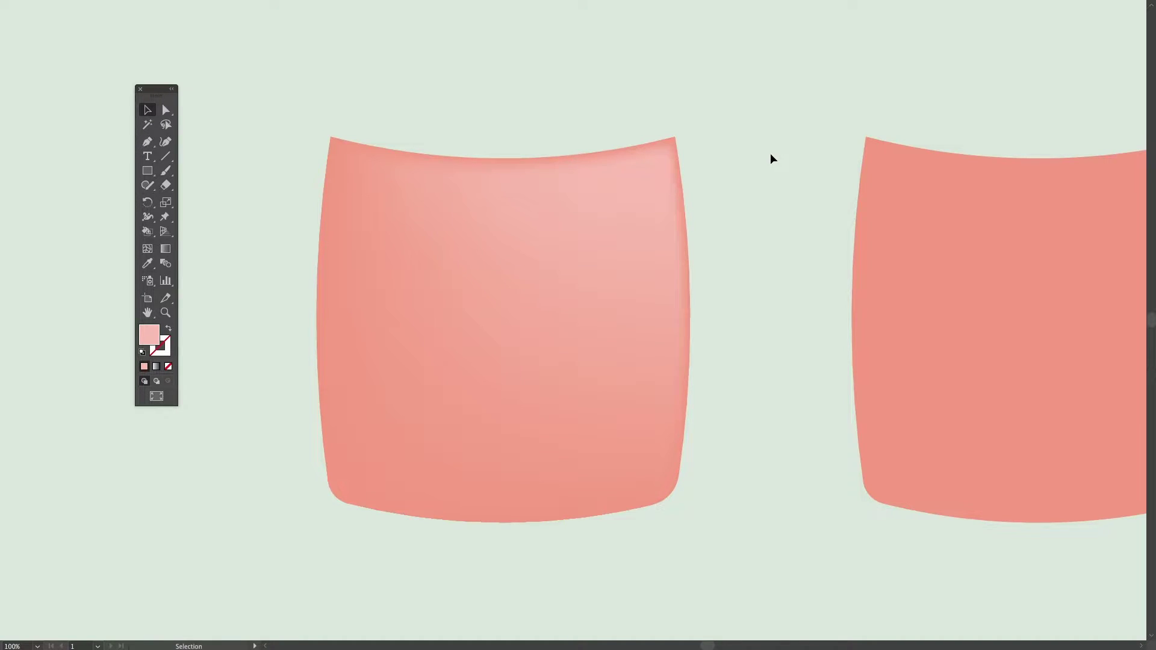
left_click(632, 224)
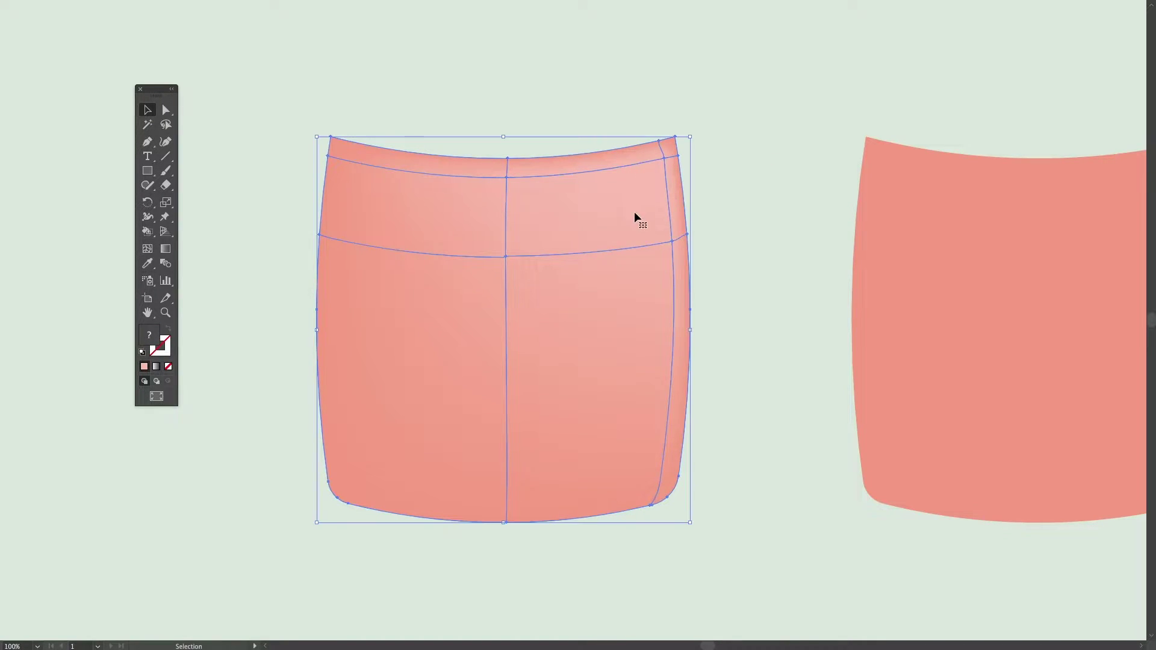
Recolour the mug's top-right mesh point to paler pink f4c8c1
key("a")
left_click(664, 159)
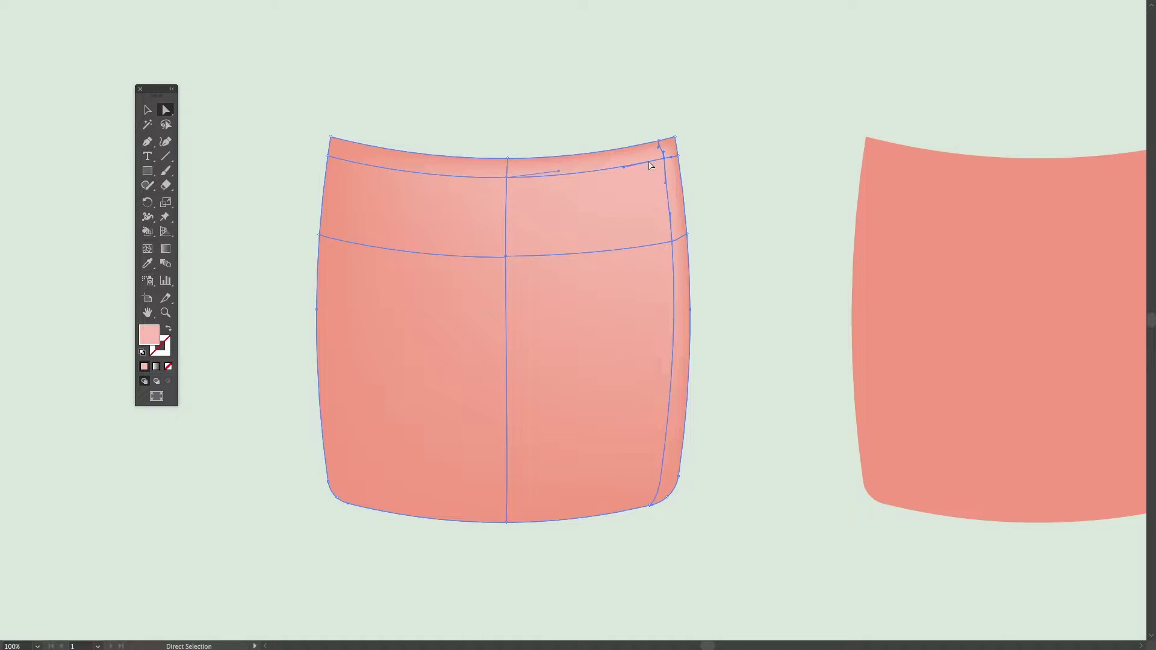
double_click(149, 338)
left_click(288, 115)
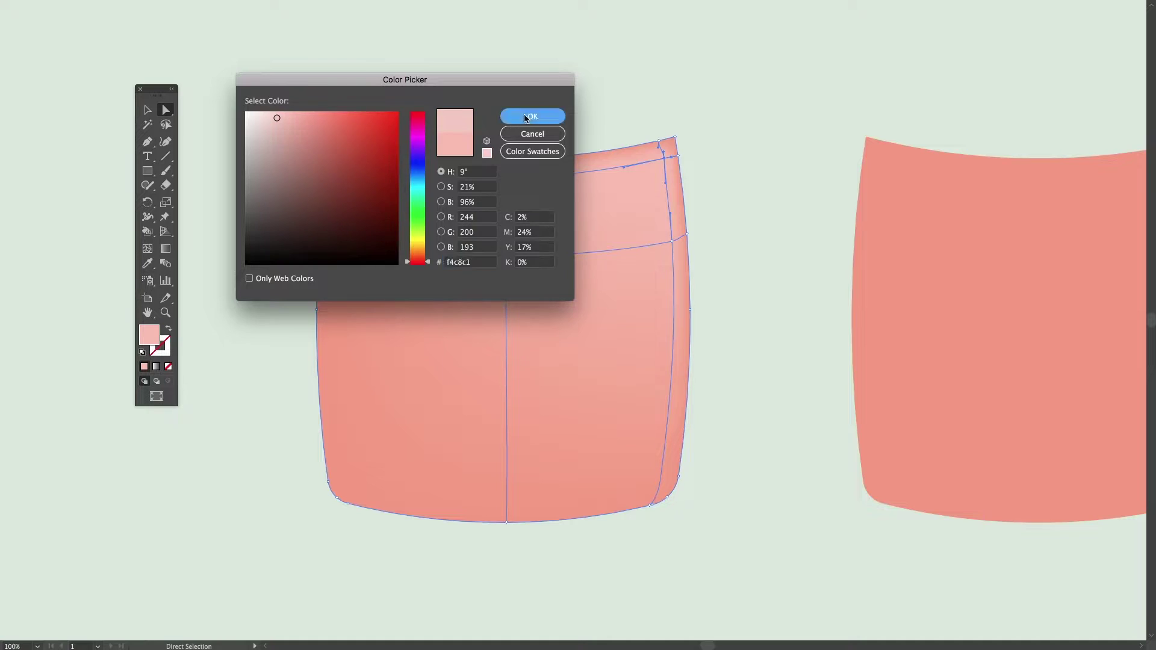
left_click(532, 116)
Copy the f4c8c1 pink onto a right-side mesh point and preview the highlight
left_click(733, 189)
left_click(669, 225)
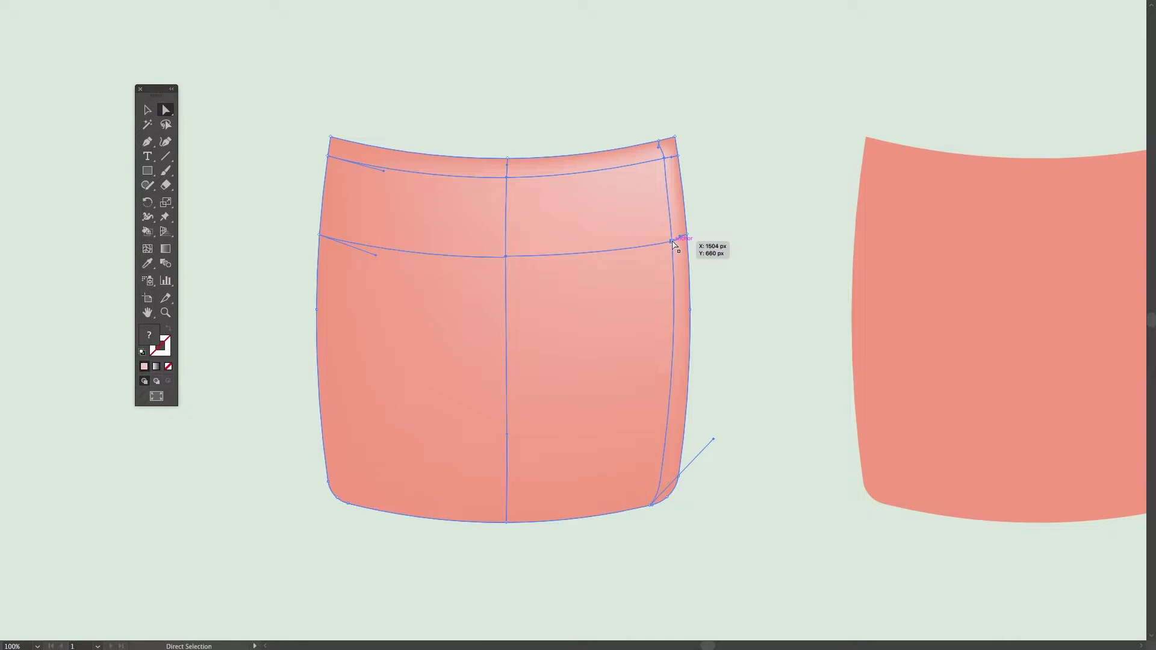
left_click(672, 241)
key("i")
left_click(666, 161)
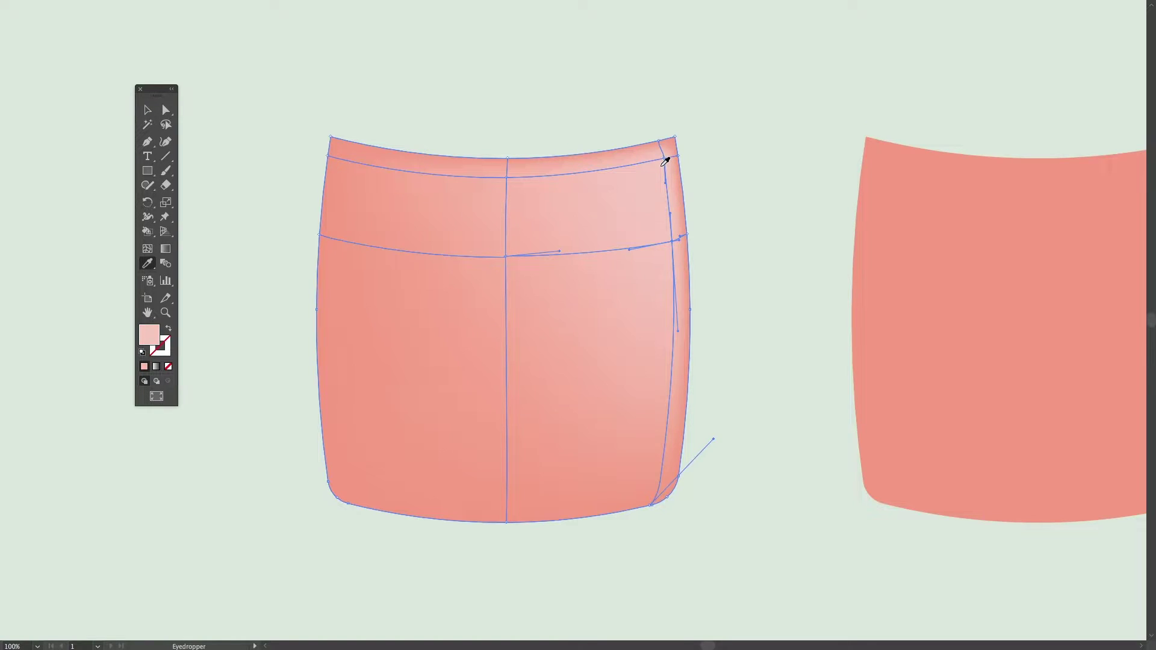
key("v")
left_click(757, 126)
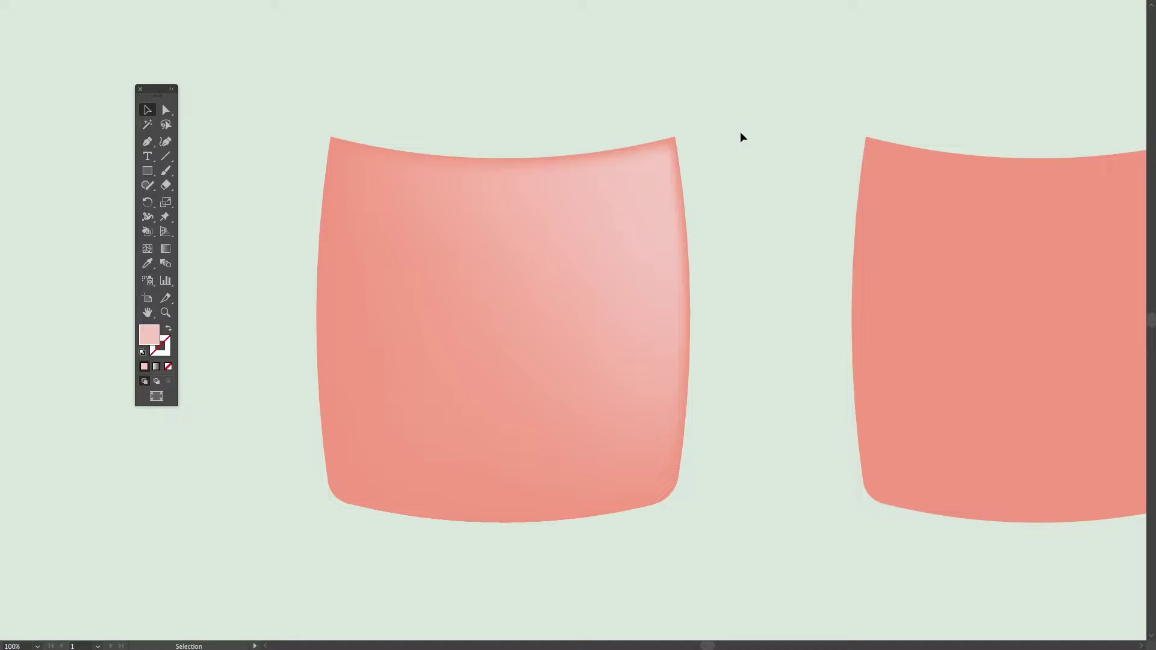
left_click(490, 213)
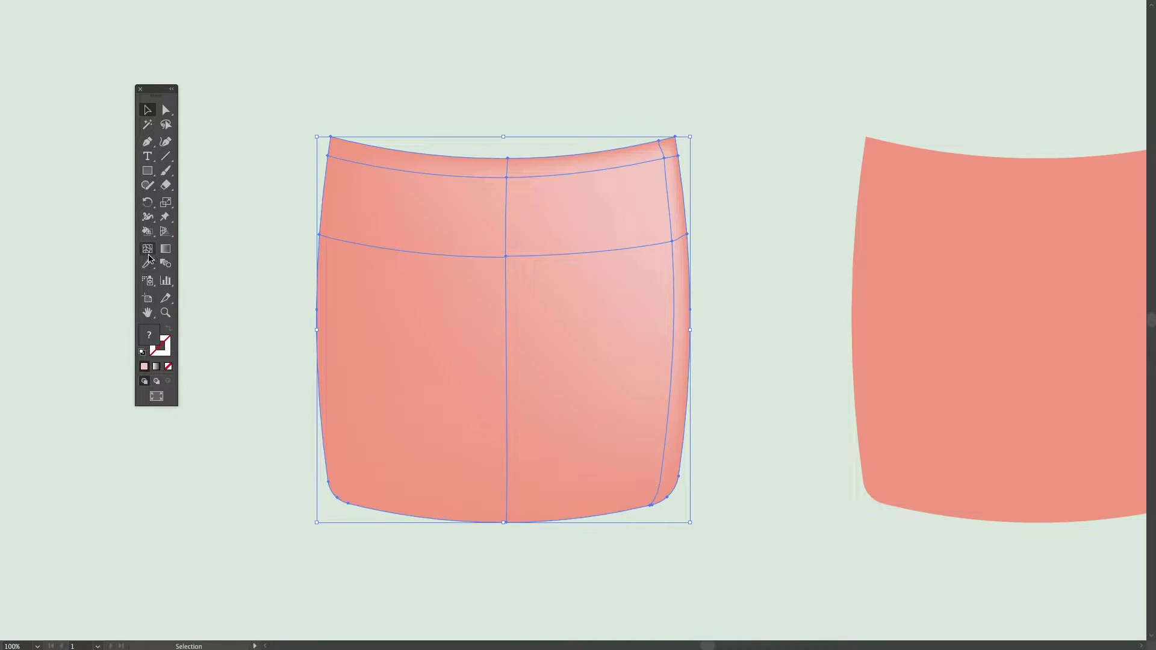
left_click(147, 249)
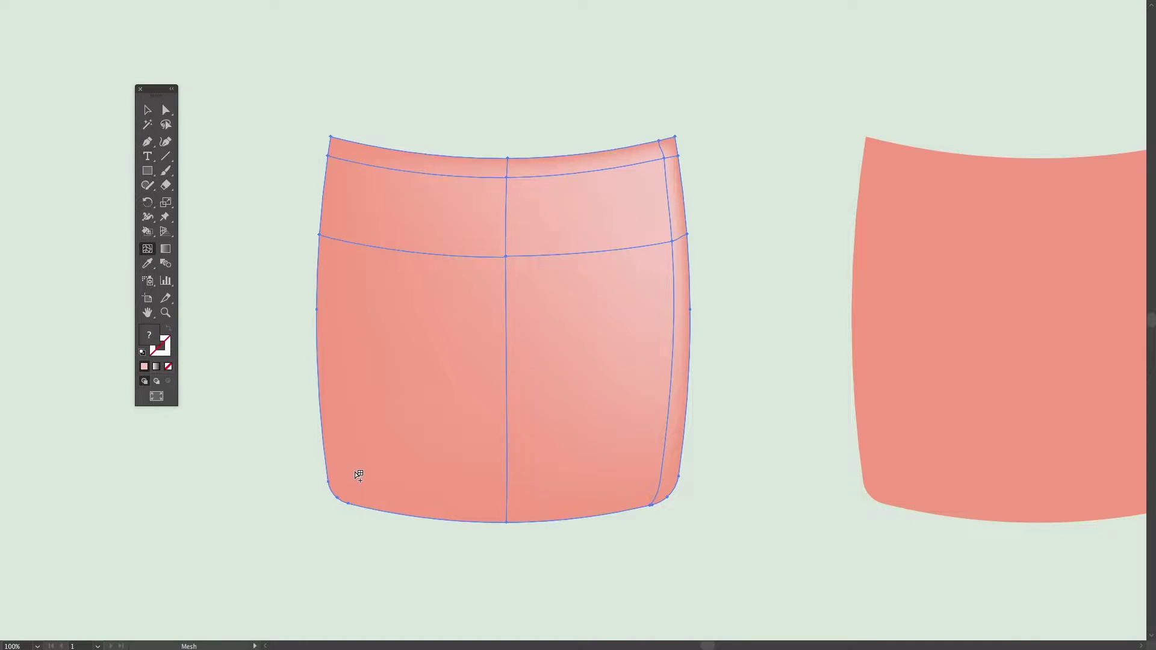
Add a mesh point near the lower-left corner coloured a darker salmon
left_click(356, 479)
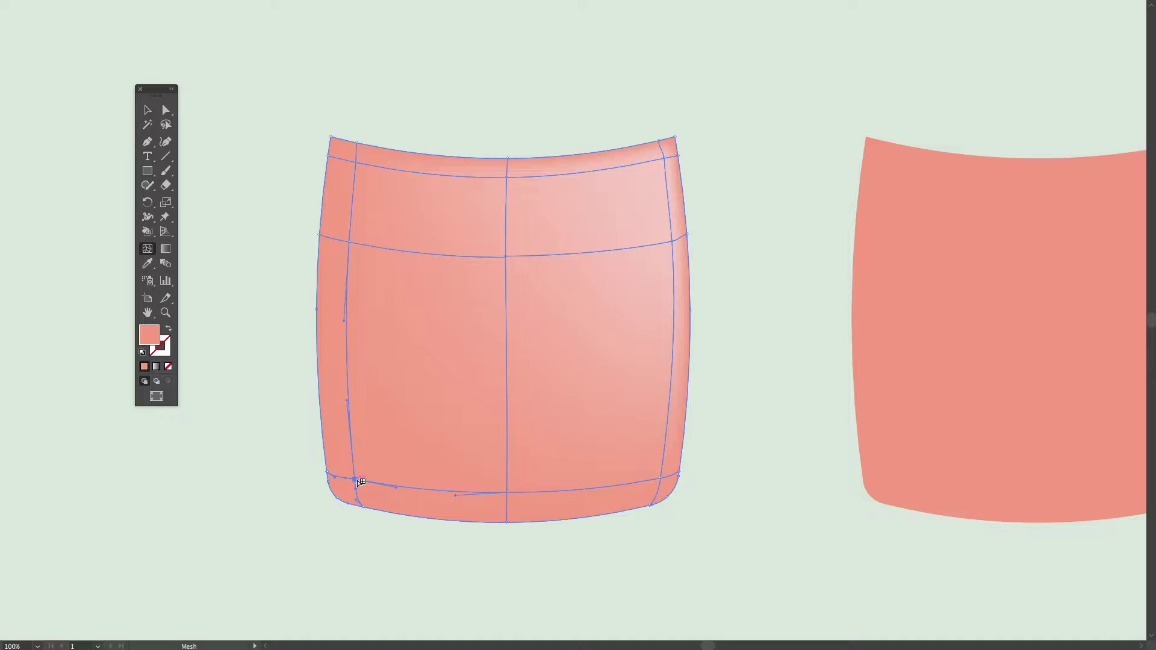
key("a")
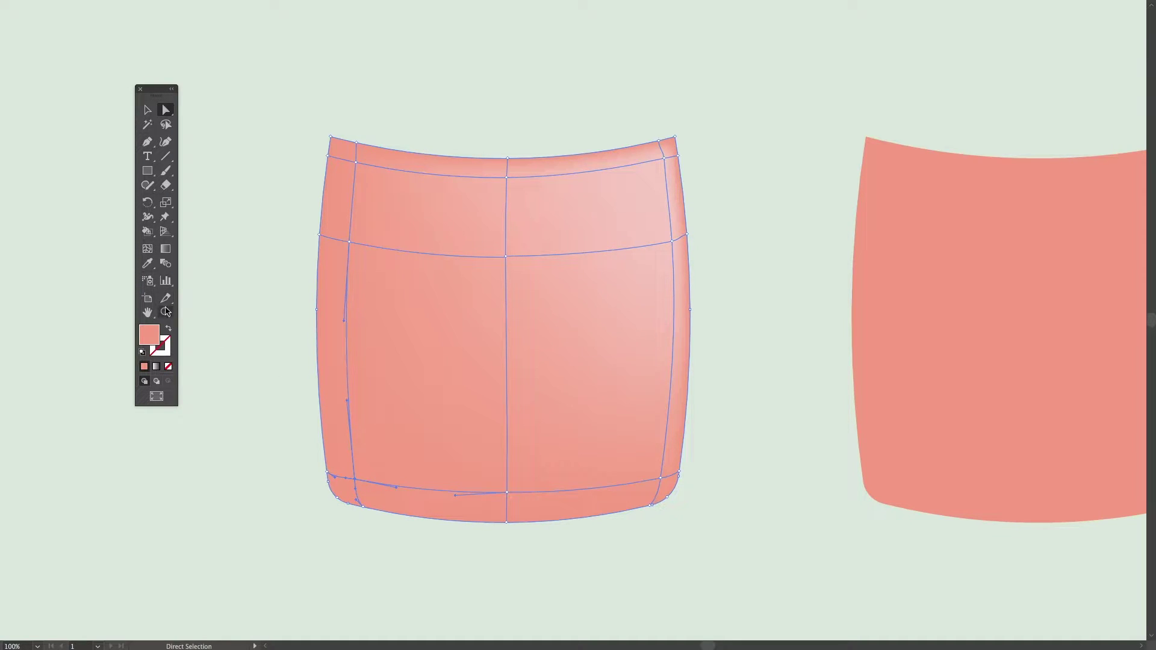
double_click(148, 337)
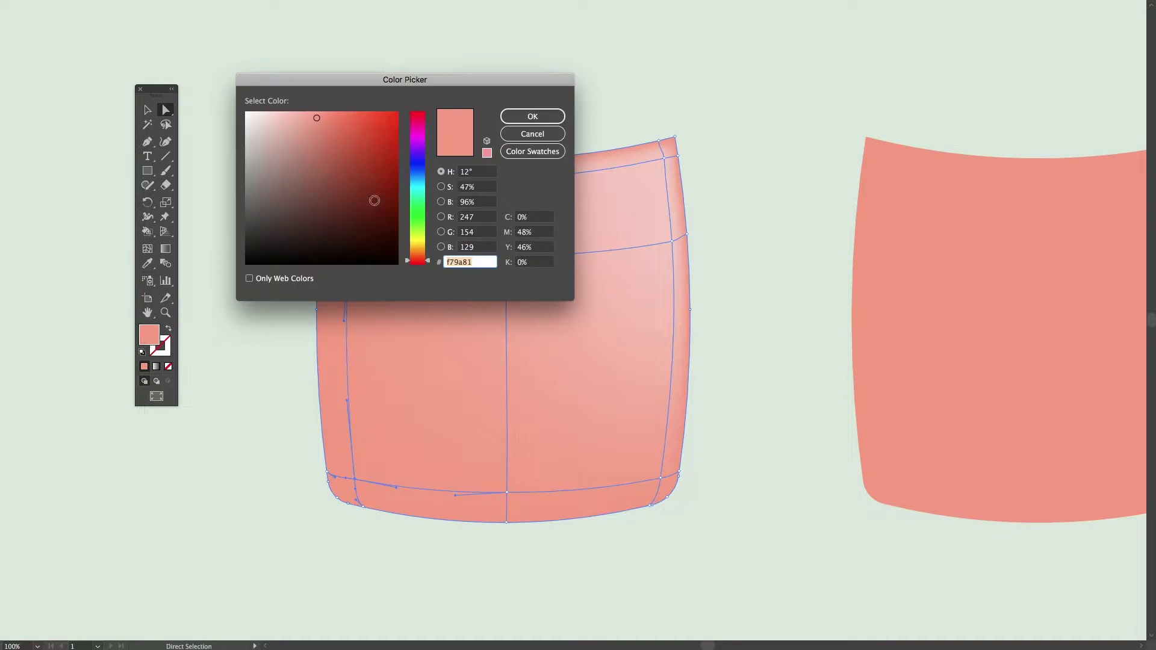
left_click(331, 126)
left_click(532, 116)
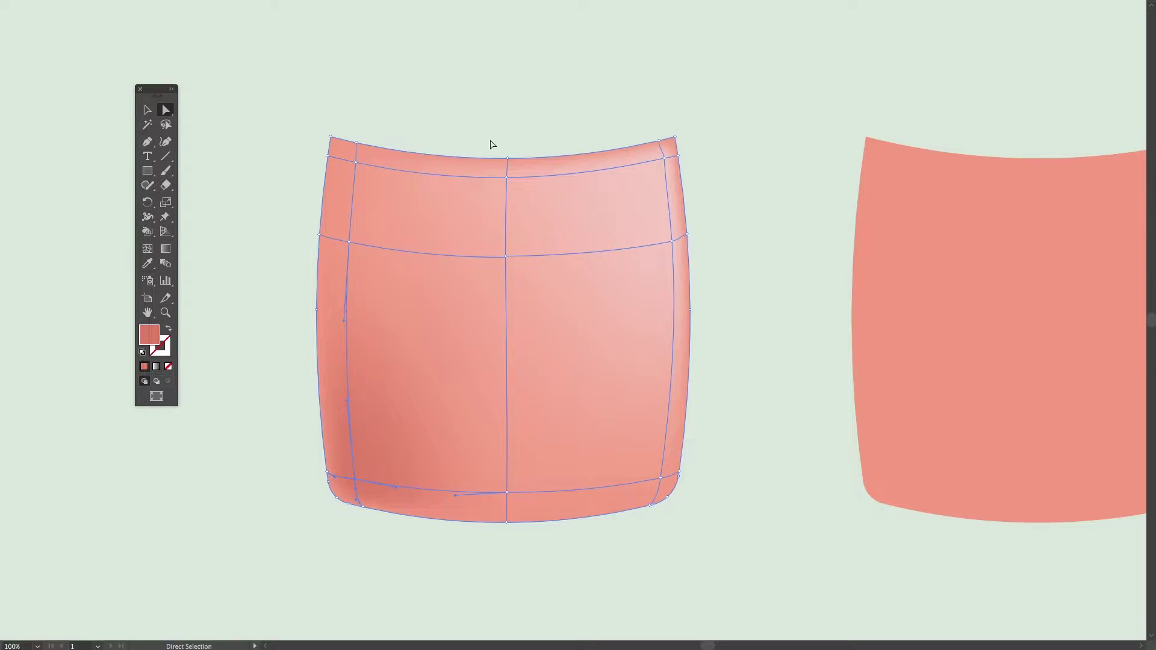
left_click(312, 468)
Lighten the bottom-left corner mesh points to pink and nudge the new point slightly
left_click_drag(339, 500, 332, 513)
double_click(144, 339)
left_click(280, 116)
left_click(531, 116)
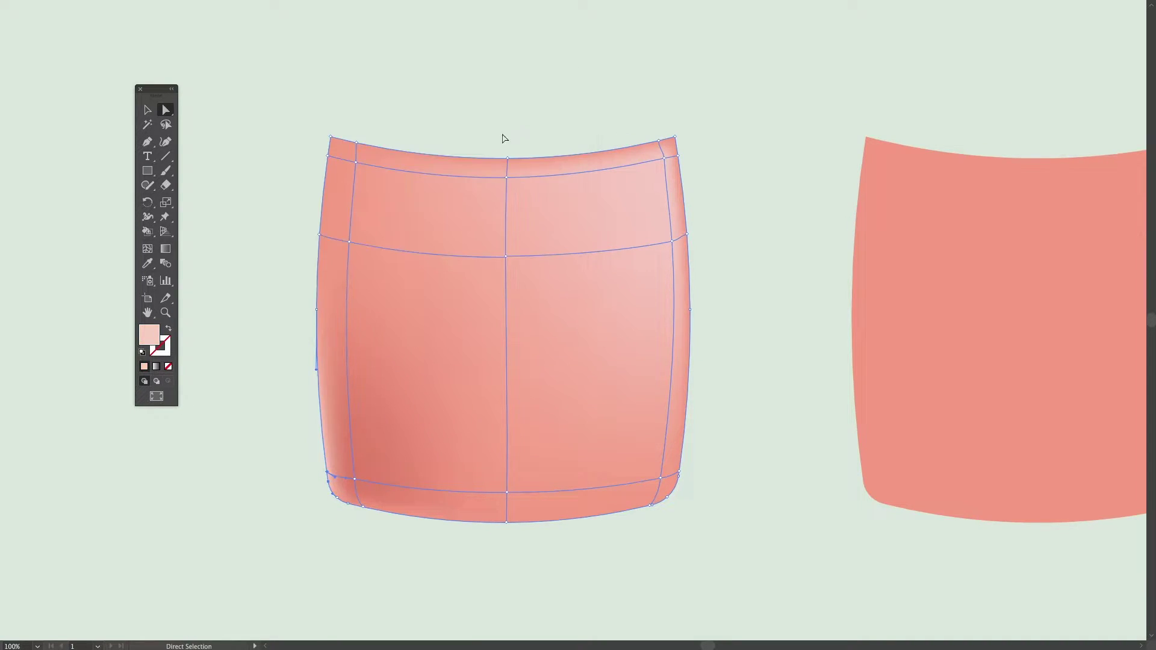
left_click(293, 473)
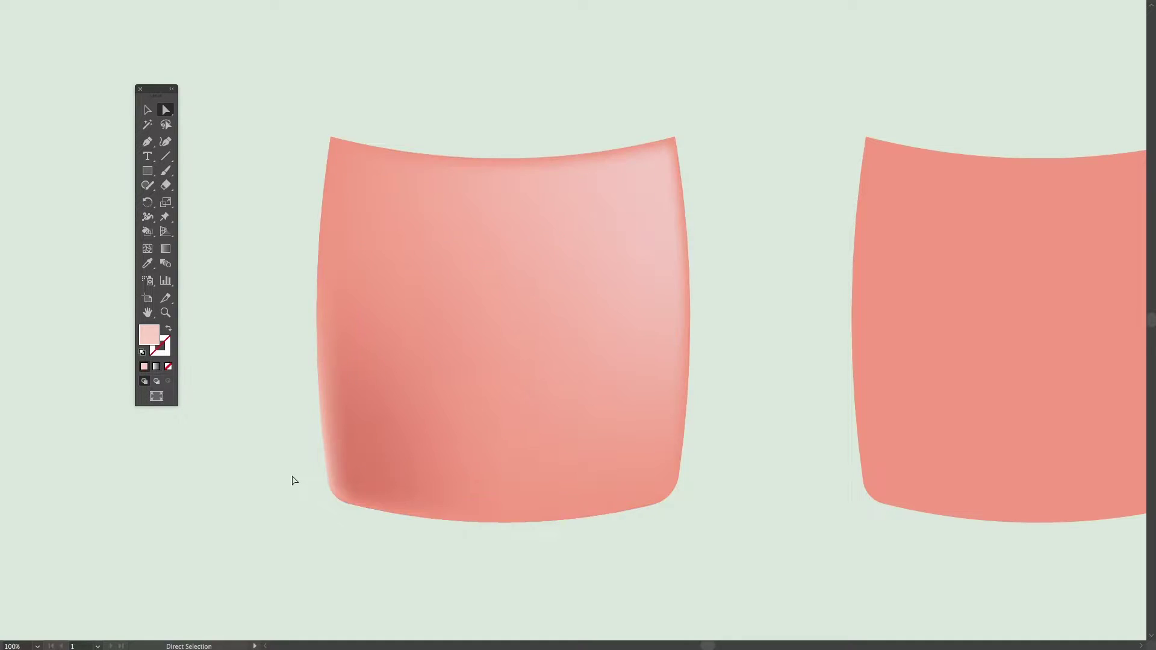
left_click_drag(355, 479, 348, 477)
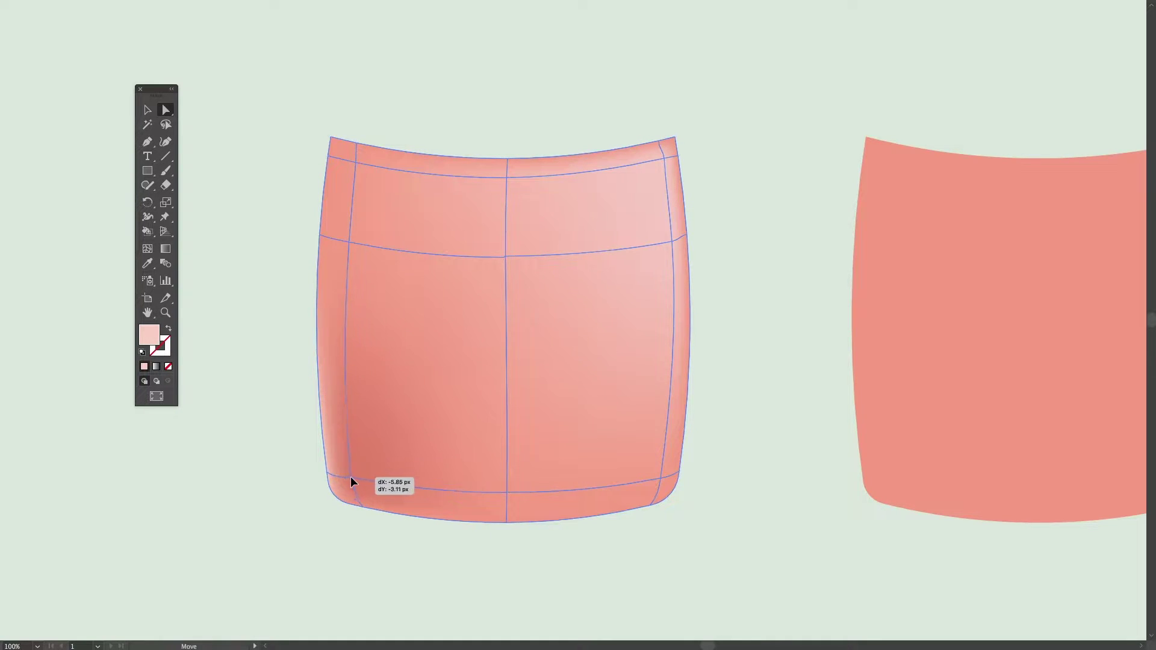
Give the bottom-left edge mesh points a paler pink tint and preview
left_click_drag(331, 495, 335, 500)
double_click(148, 335)
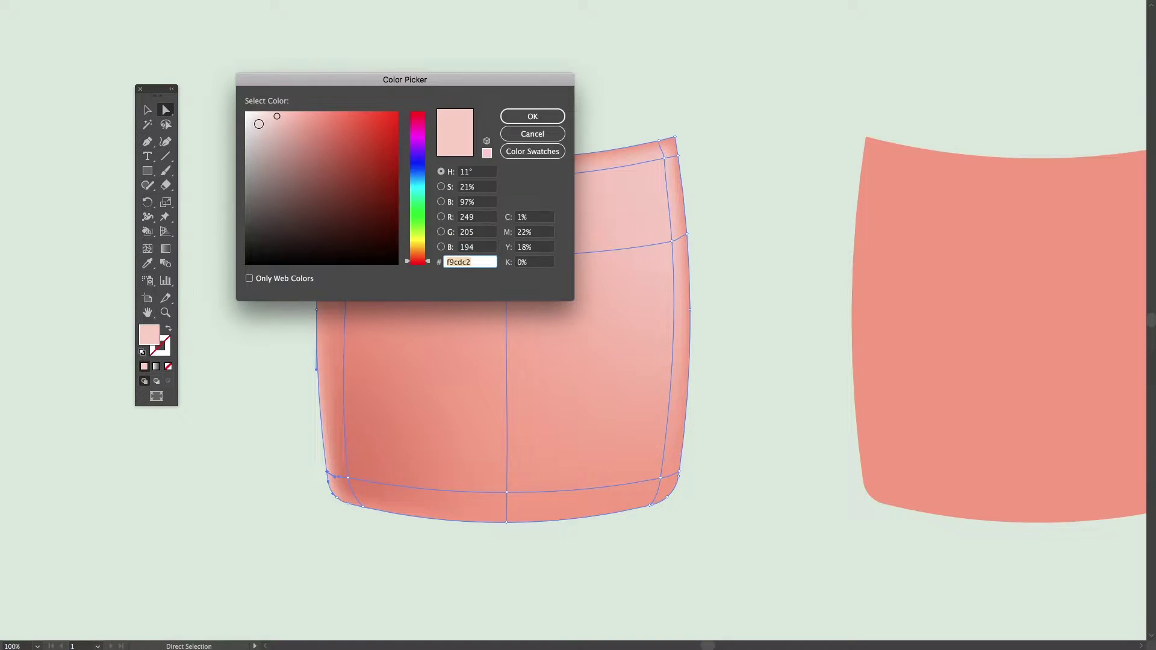
left_click_drag(277, 116, 250, 114)
left_click(533, 116)
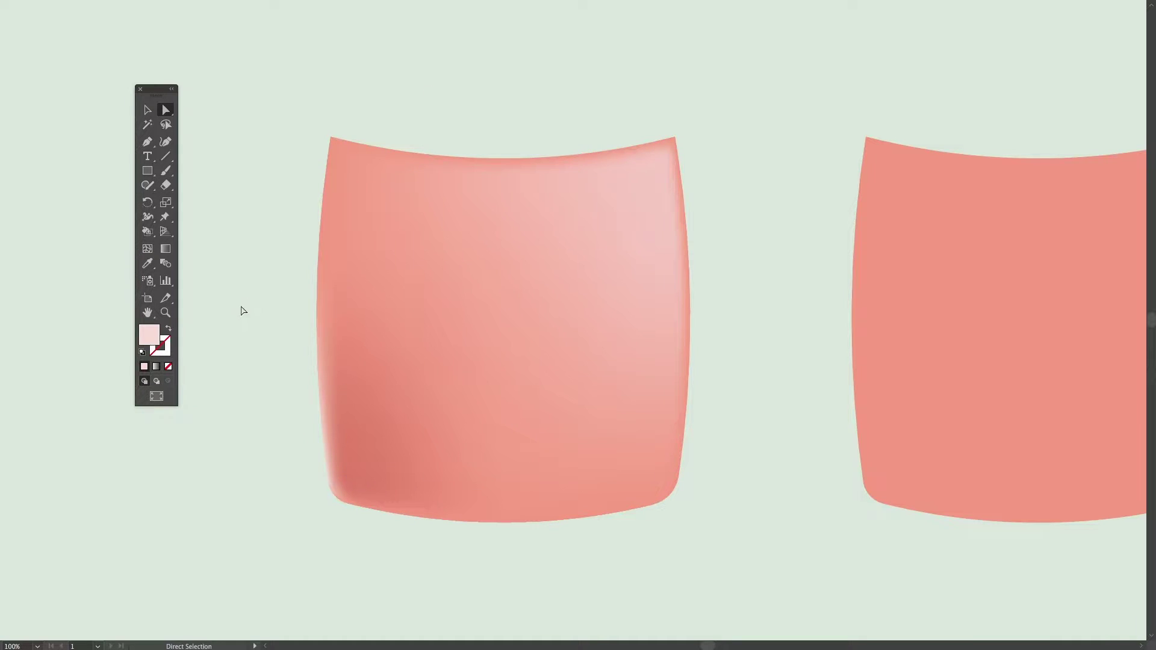
left_click(363, 508)
key("i")
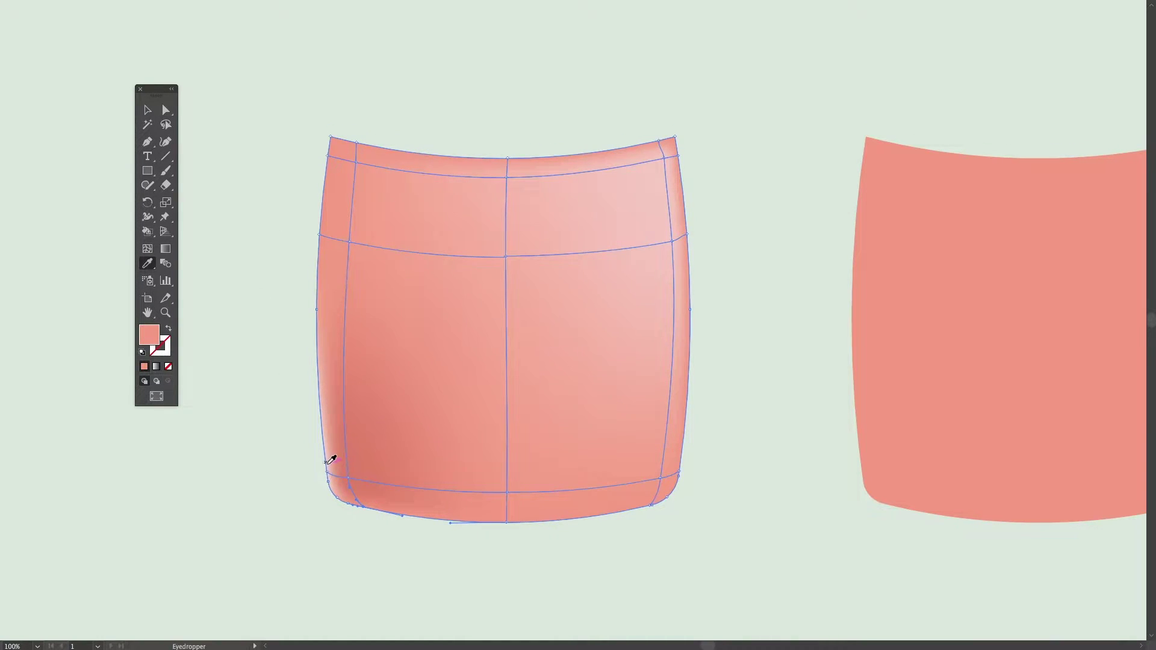
left_click(326, 468)
key("v")
left_click(304, 517)
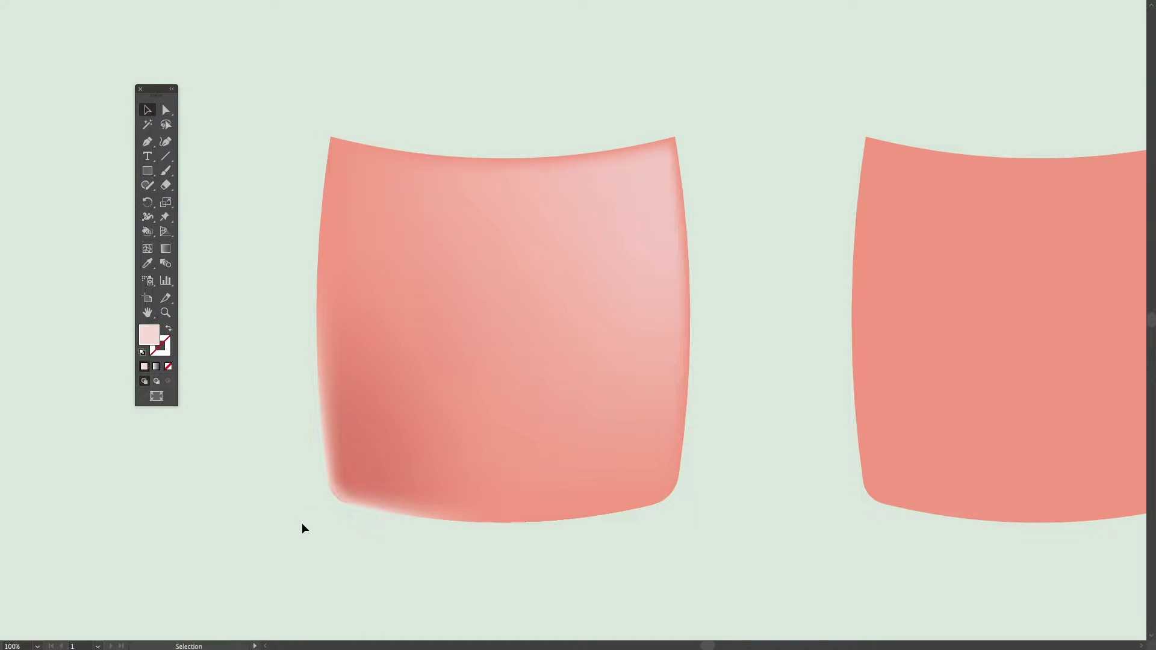
Darken the top-left mesh point to salmon e58c77
left_click(318, 206)
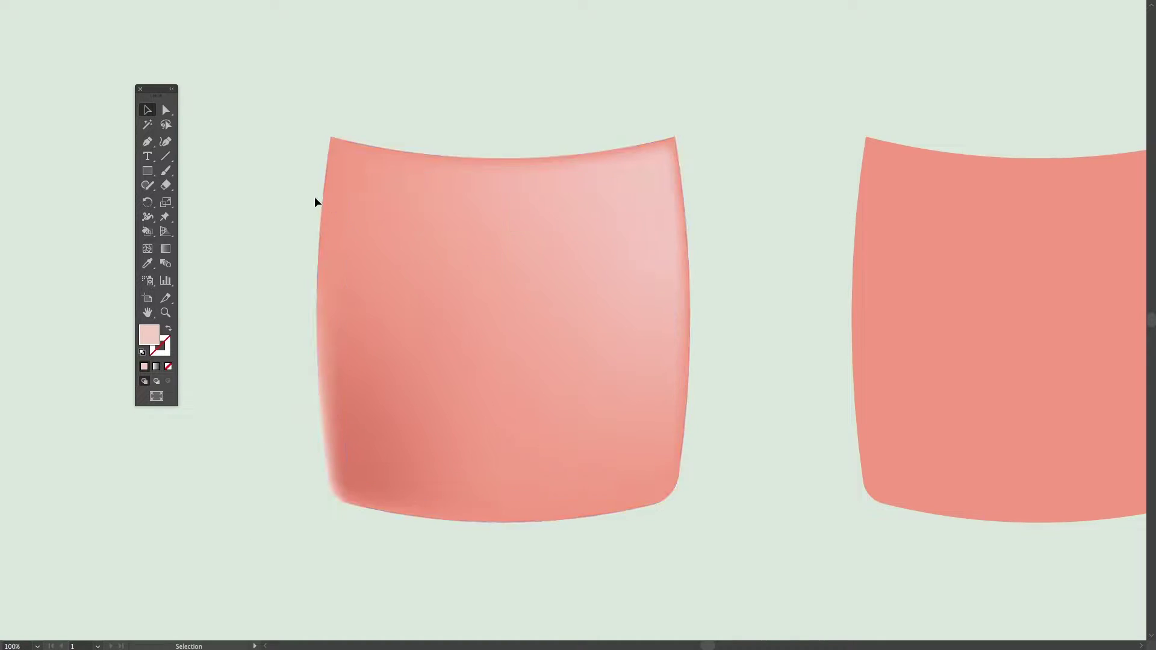
key("a")
left_click(356, 162)
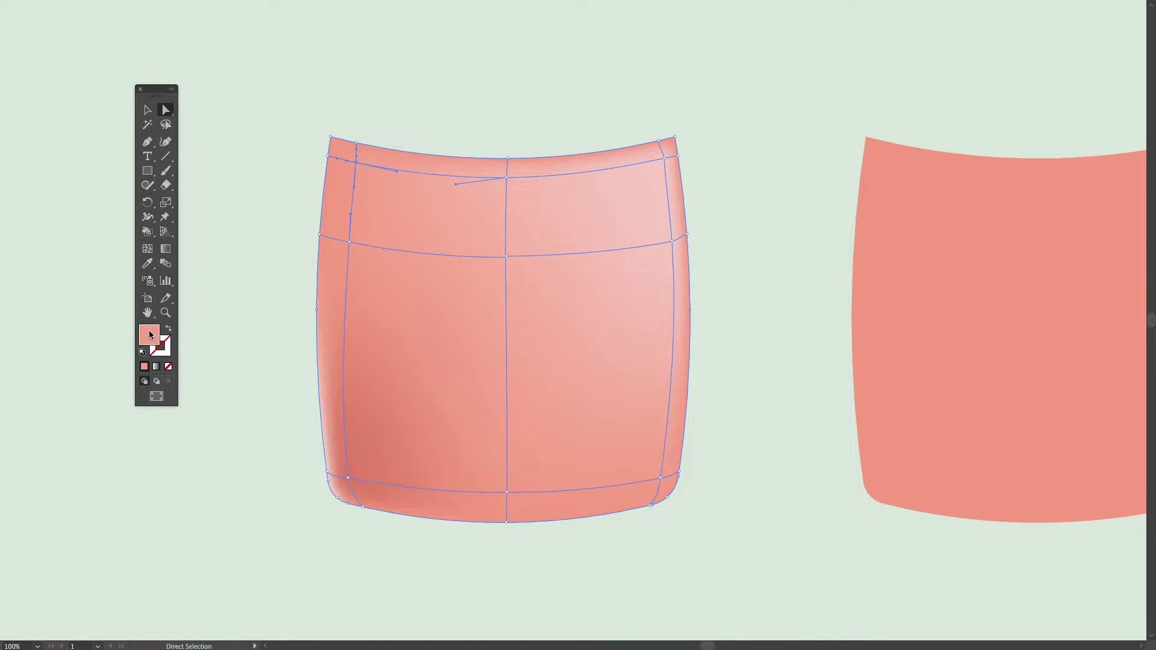
double_click(151, 335)
left_click(319, 127)
left_click(532, 116)
left_click(277, 234)
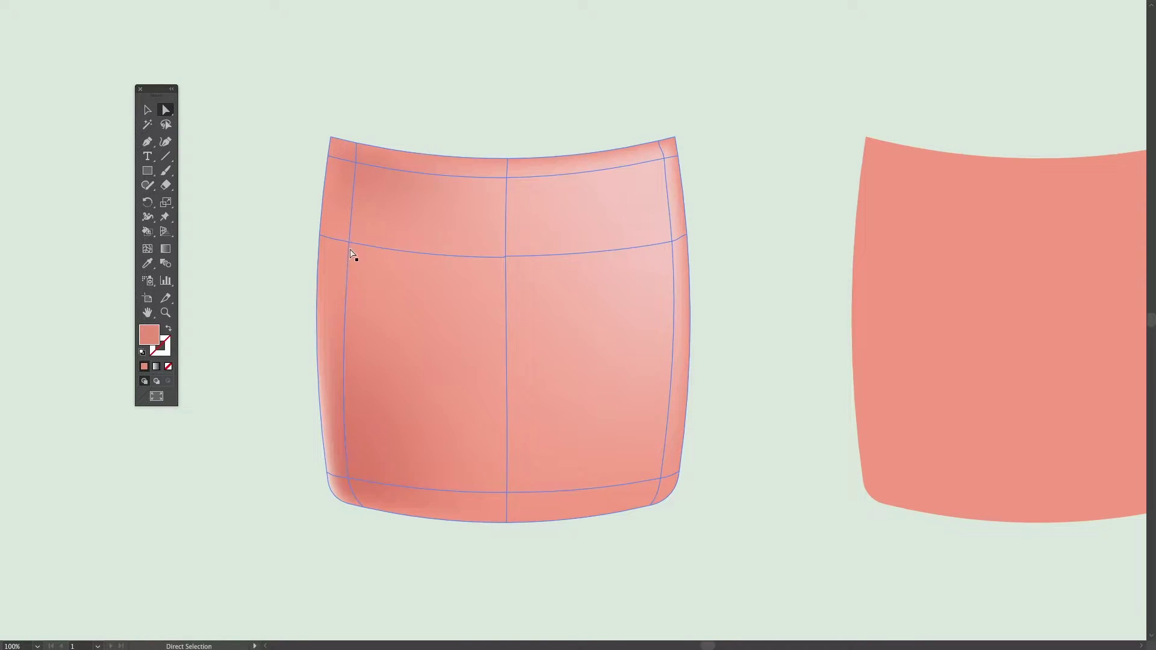
Try a lighter colour on an upper-left mesh point, then undo it
left_click(349, 244)
double_click(150, 334)
left_click(300, 118)
left_click(532, 117)
left_click(255, 250)
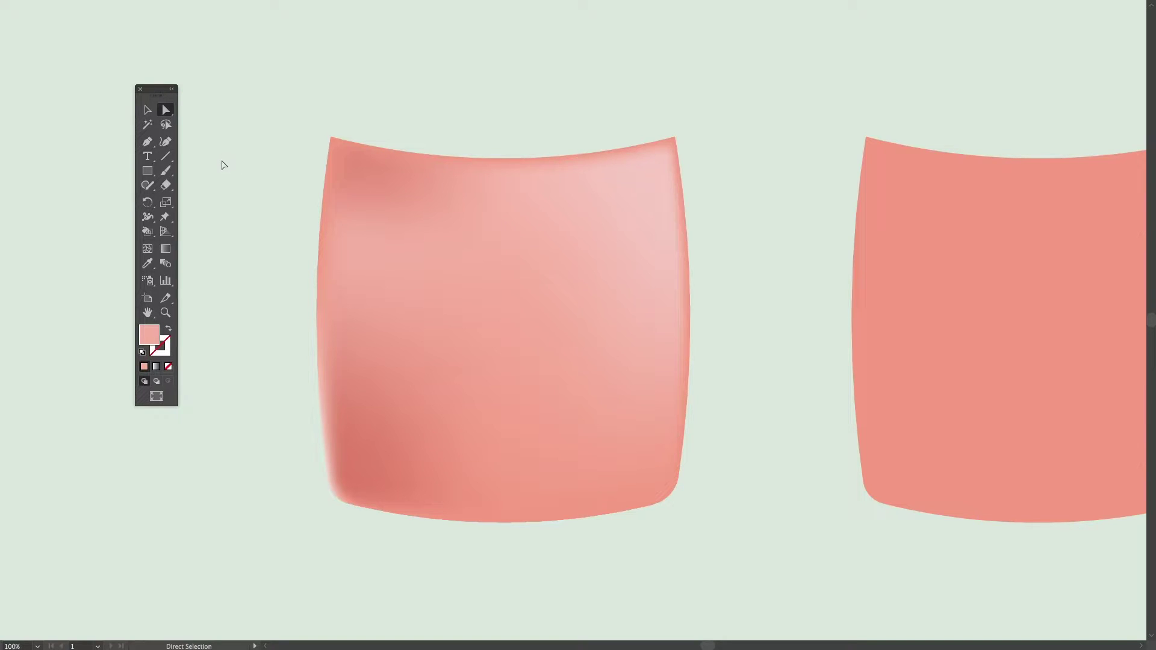
key("ctrl+z")
left_click(245, 164)
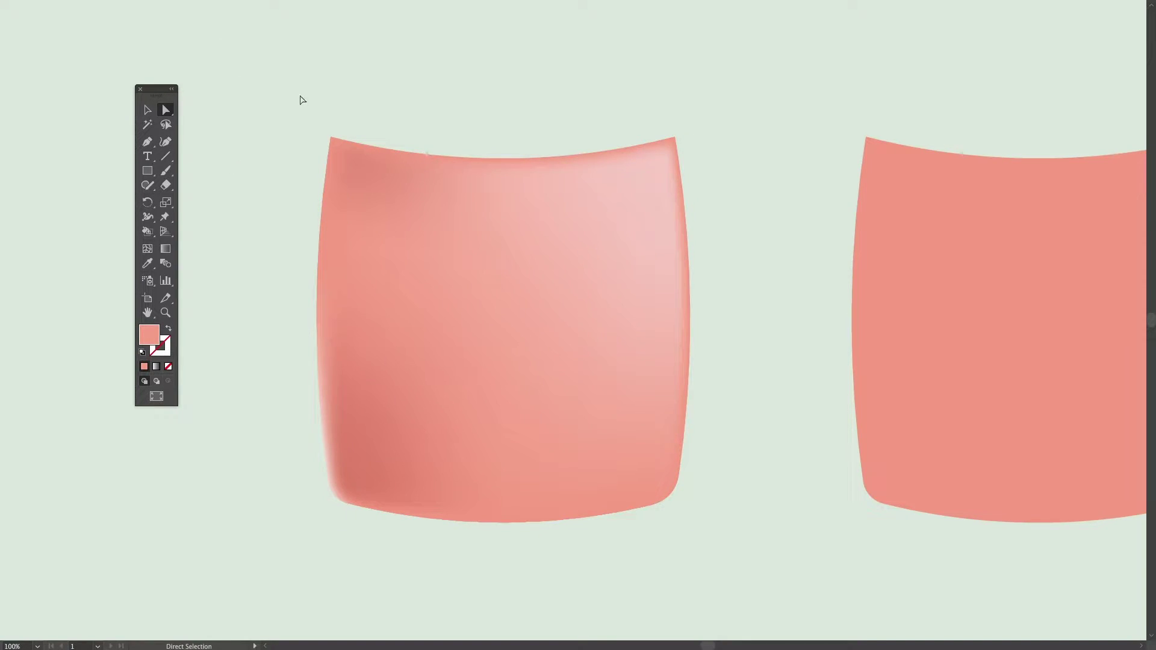
Shift the top-left and left-side mesh points slightly left and adjust a point's colour
left_click(354, 161)
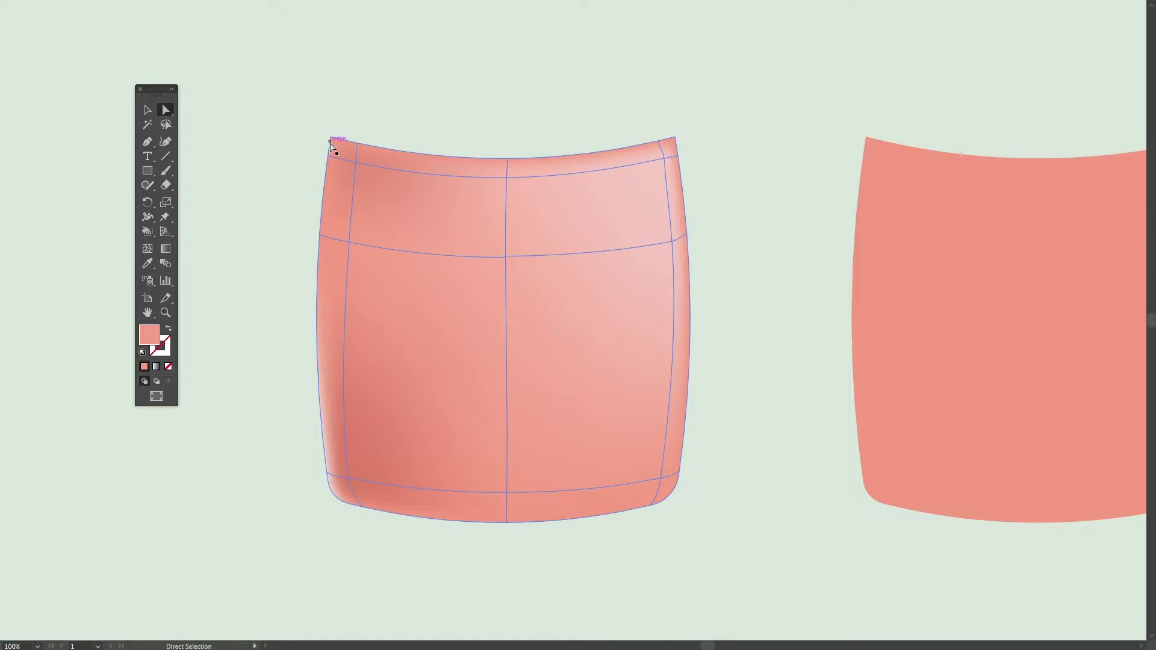
left_click(336, 89)
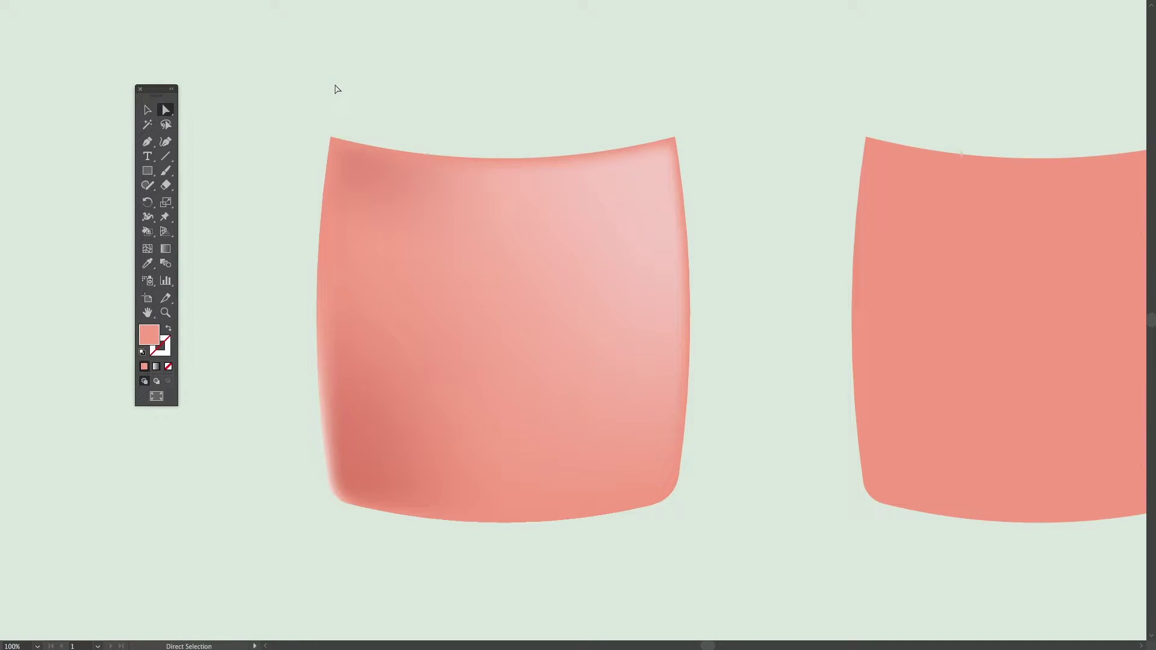
left_click_drag(355, 167, 352, 166)
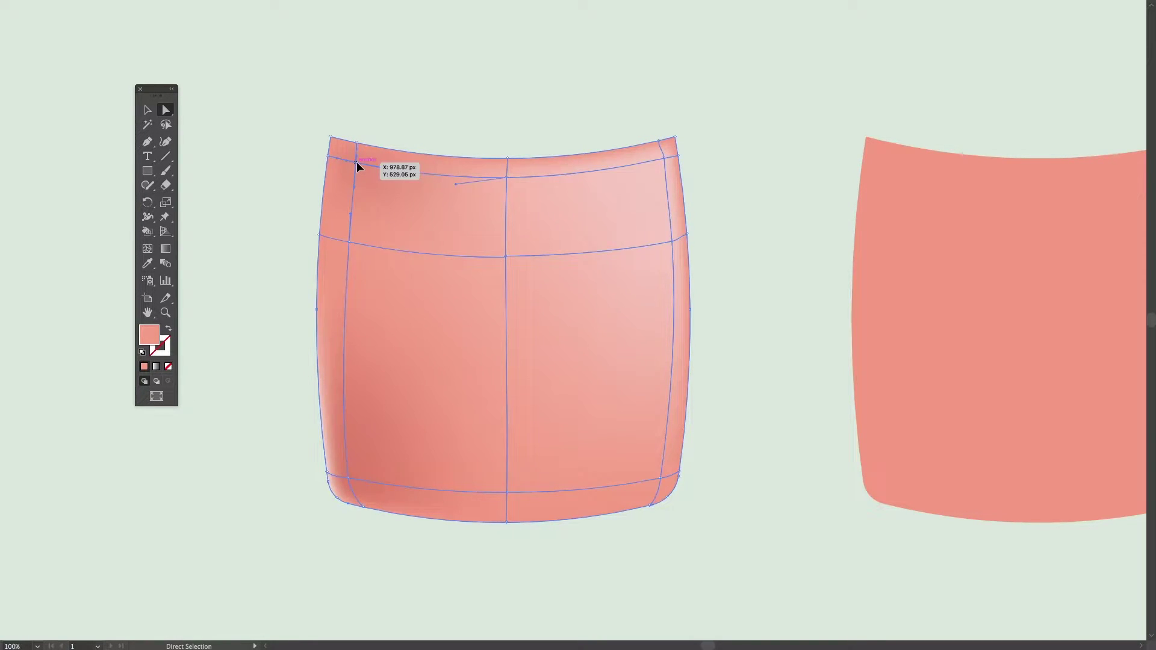
left_click_drag(349, 242, 344, 243)
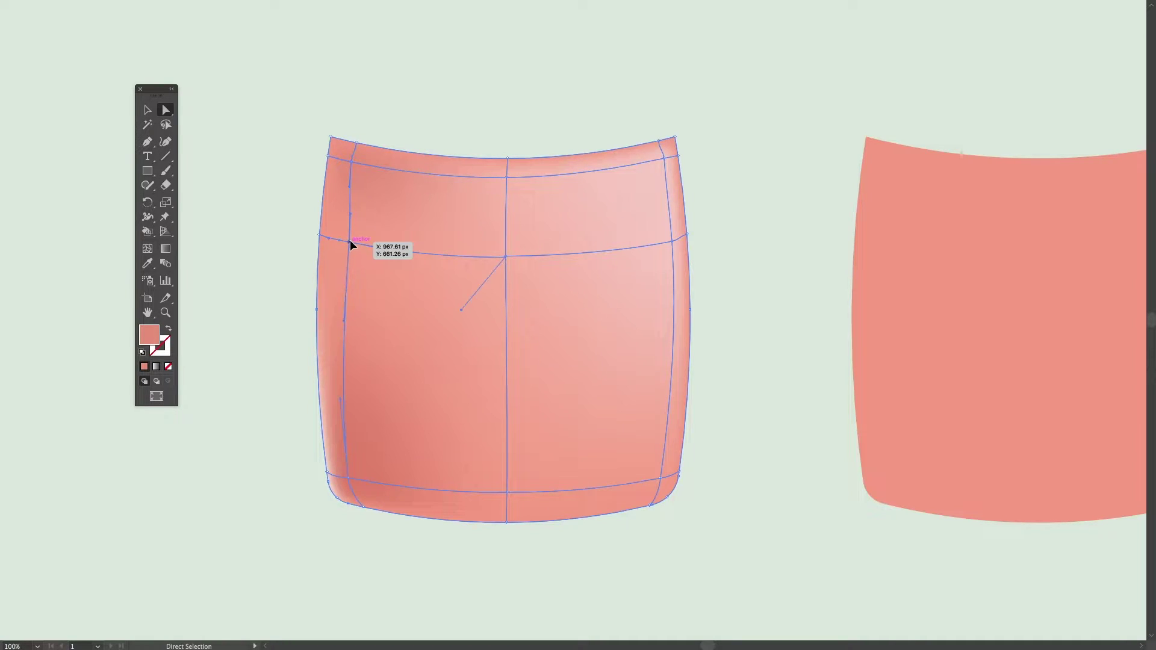
left_click_drag(344, 241, 342, 242)
double_click(151, 336)
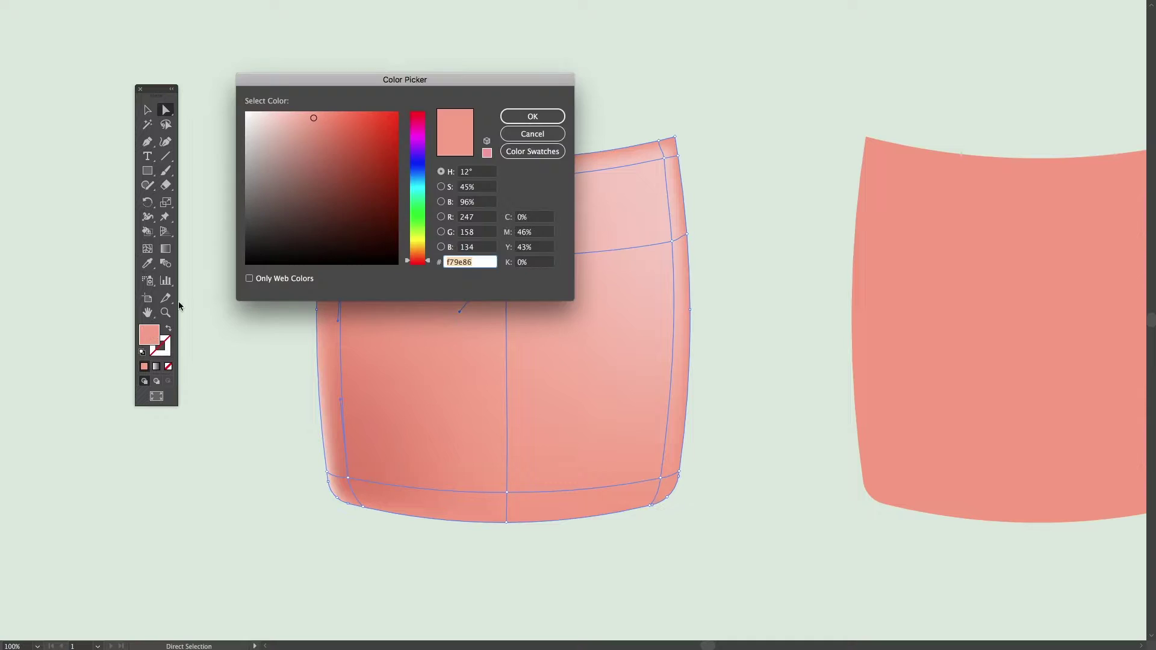
left_click(315, 120)
left_click(525, 119)
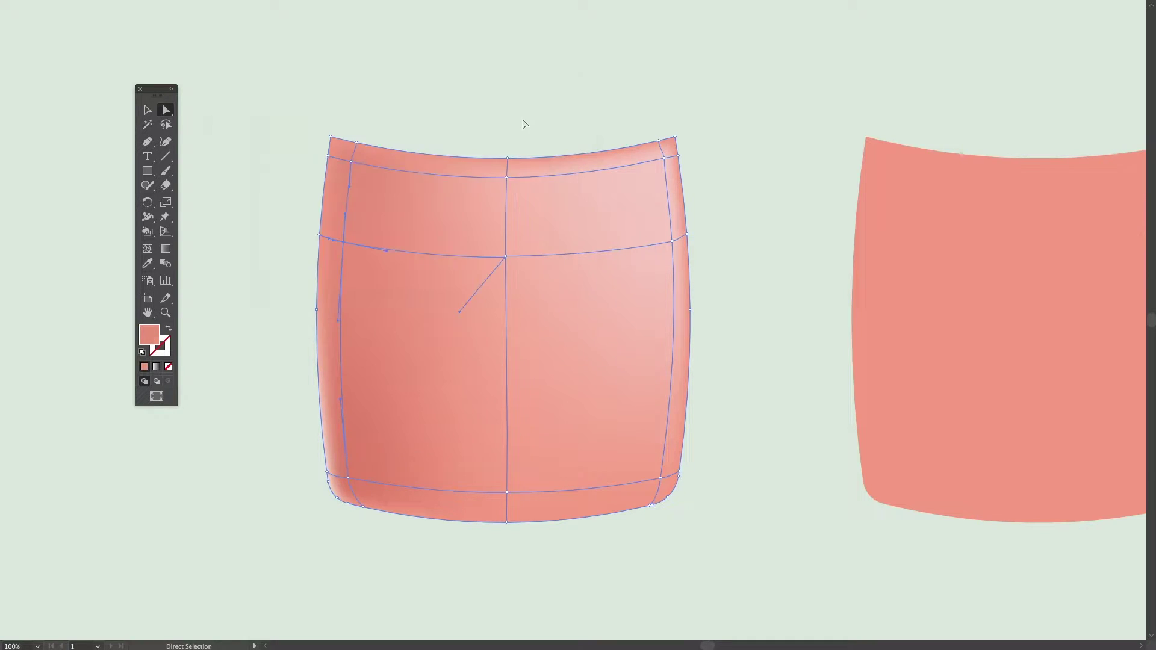
Recolour the top-row mesh point to deeper salmon d67a67 and recentre the view
left_click(375, 173)
double_click(153, 338)
left_click(324, 136)
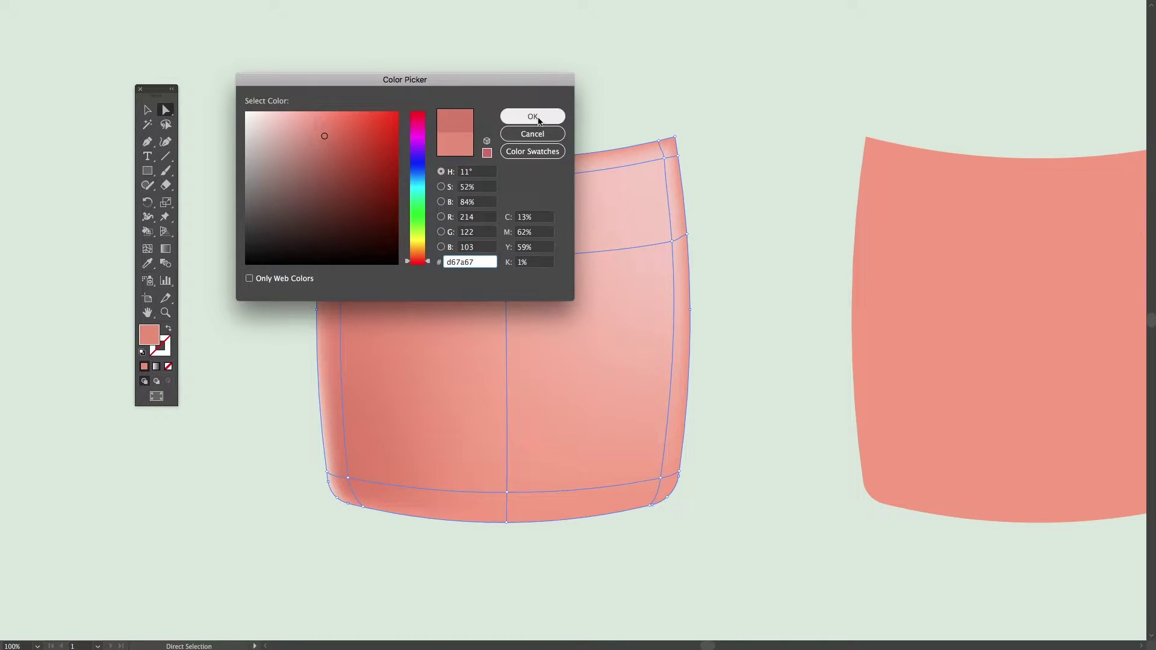
left_click(533, 117)
left_click(455, 76)
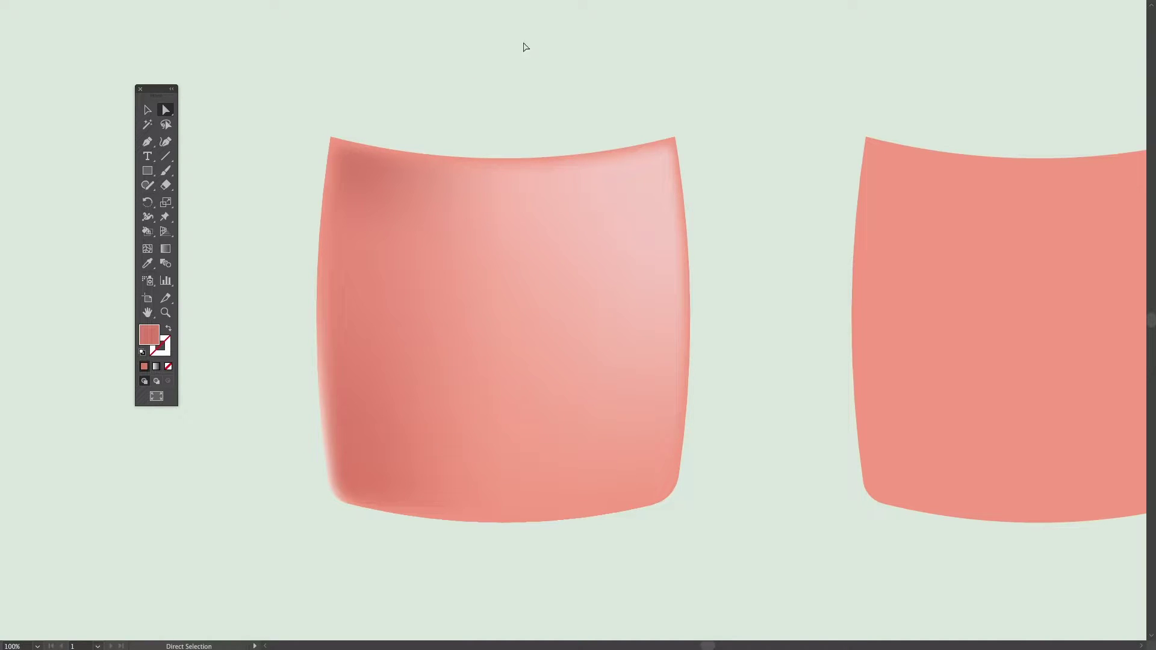
key("space")
left_click_drag(730, 199, 682, 227)
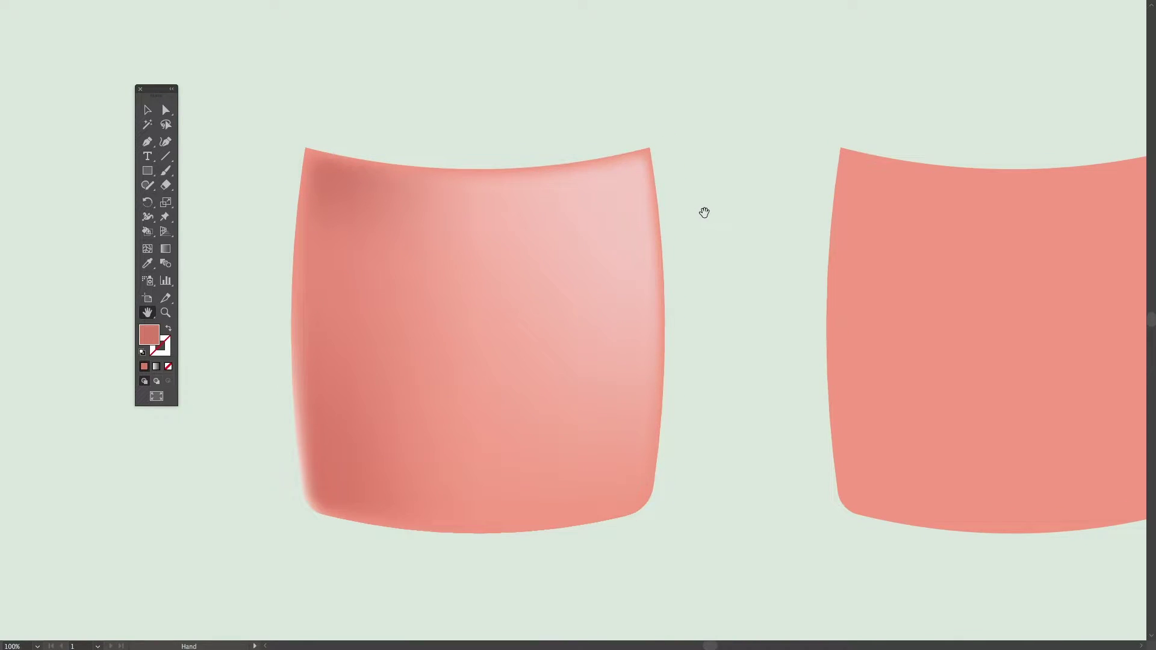
Alt-drag a copy of the mesh shape upward and rotate the copy 180°
left_click(562, 317)
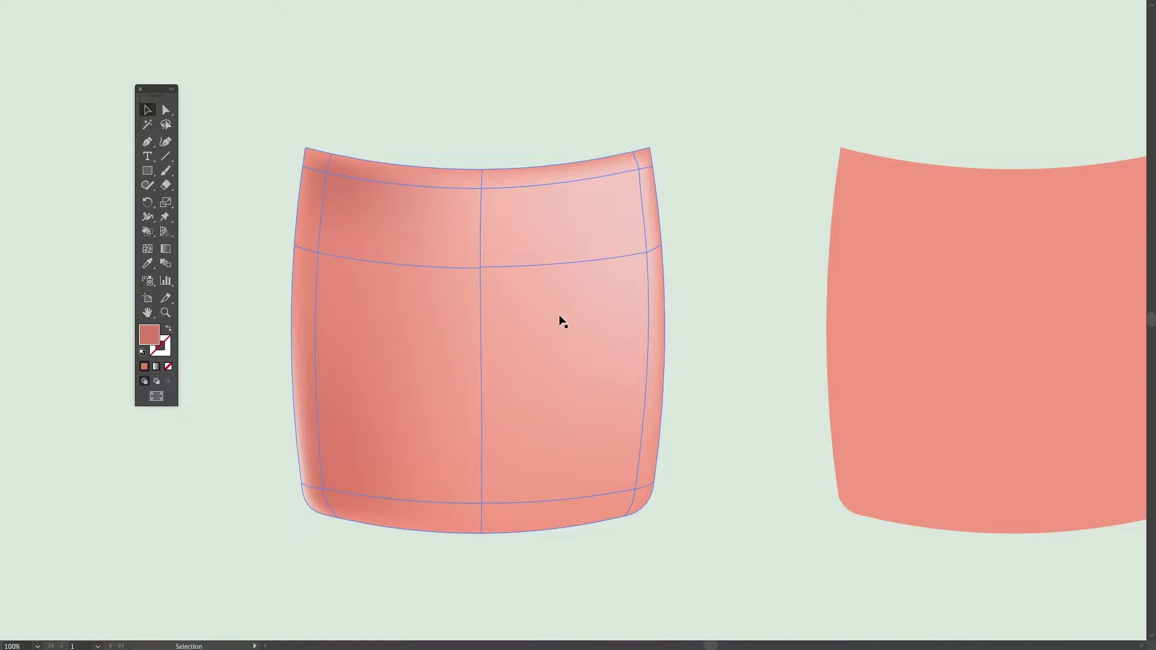
left_click_drag(555, 358, 554, 276)
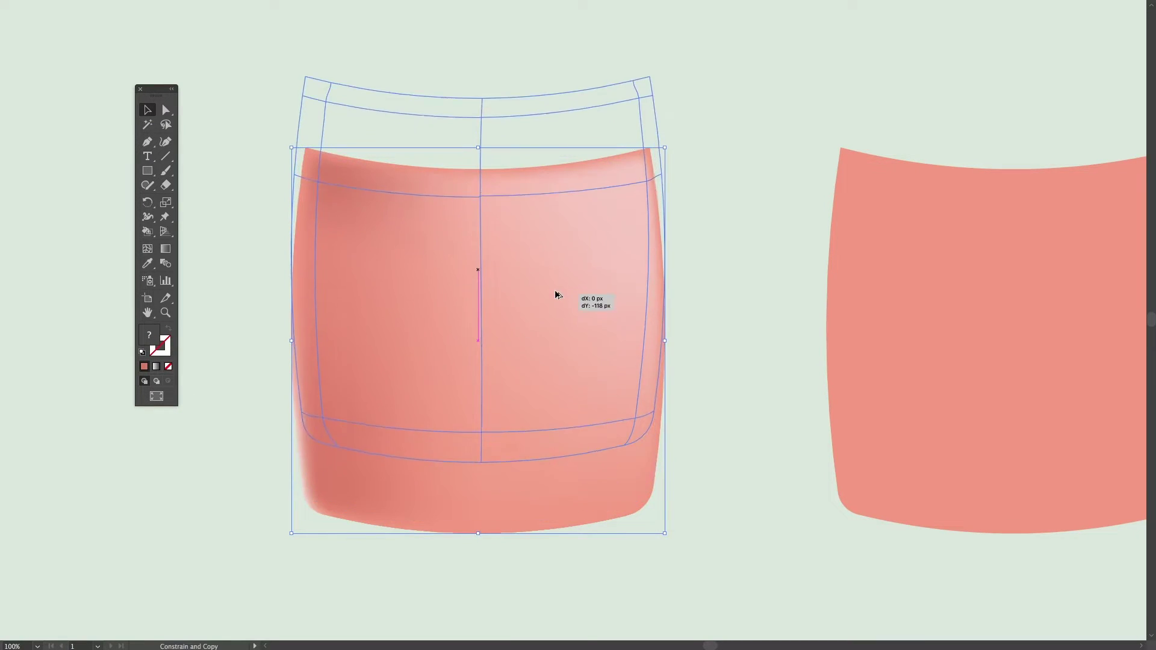
left_click(674, 63)
left_click(644, 78)
left_click_drag(670, 62, 301, 389)
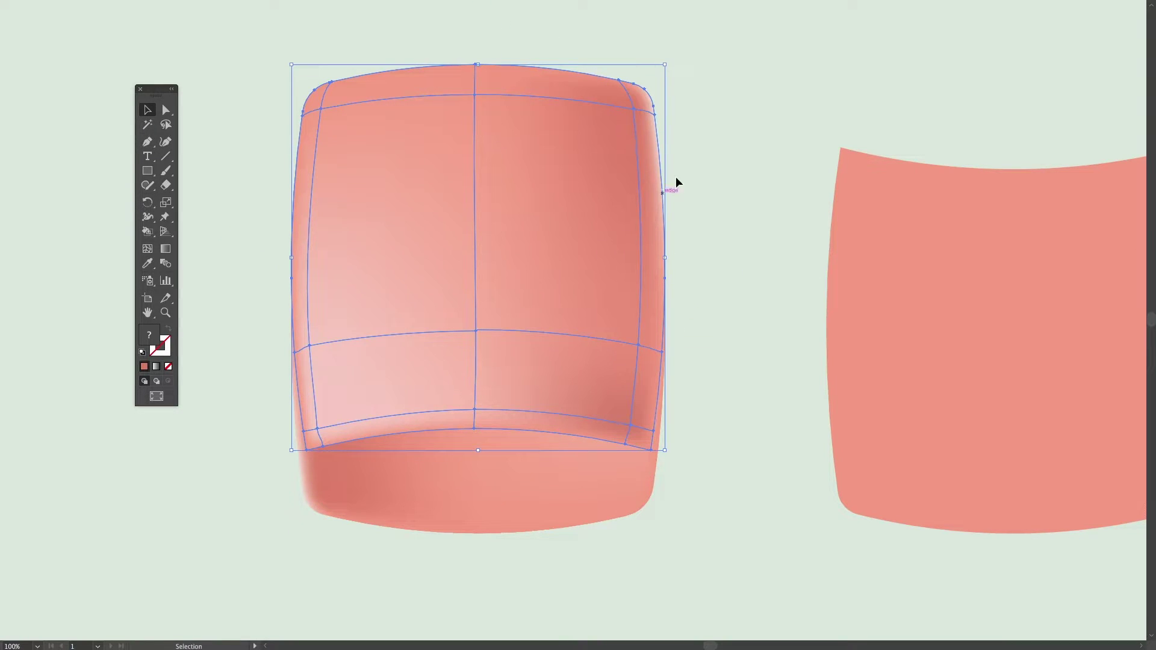
left_click(650, 124)
Lower and nudge the flipped copy until it sits across the mug's top as the rim
left_click(650, 124)
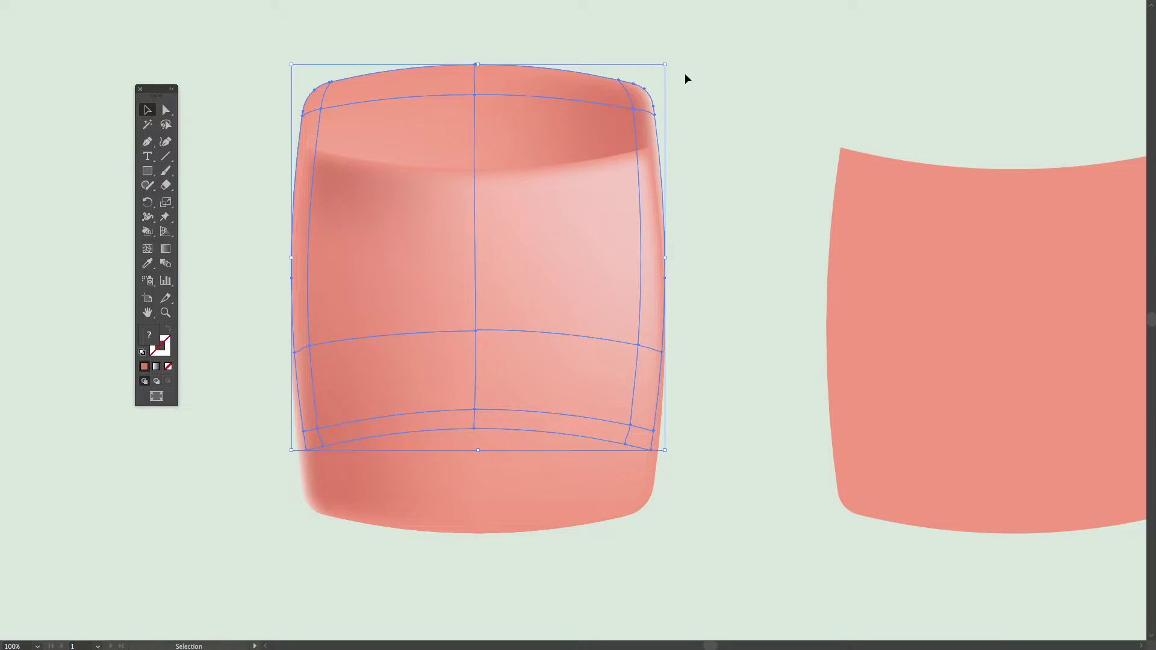
left_click_drag(487, 115, 501, 164)
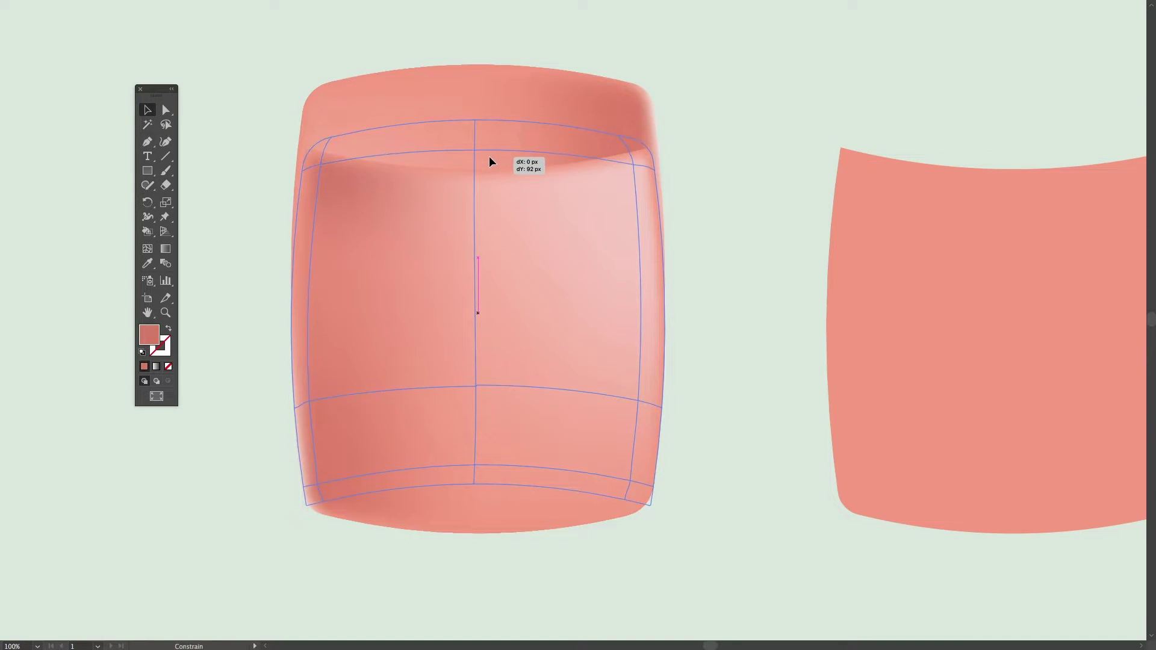
left_click(677, 58)
left_click_drag(529, 134, 531, 122)
left_click(598, 58)
left_click(561, 140)
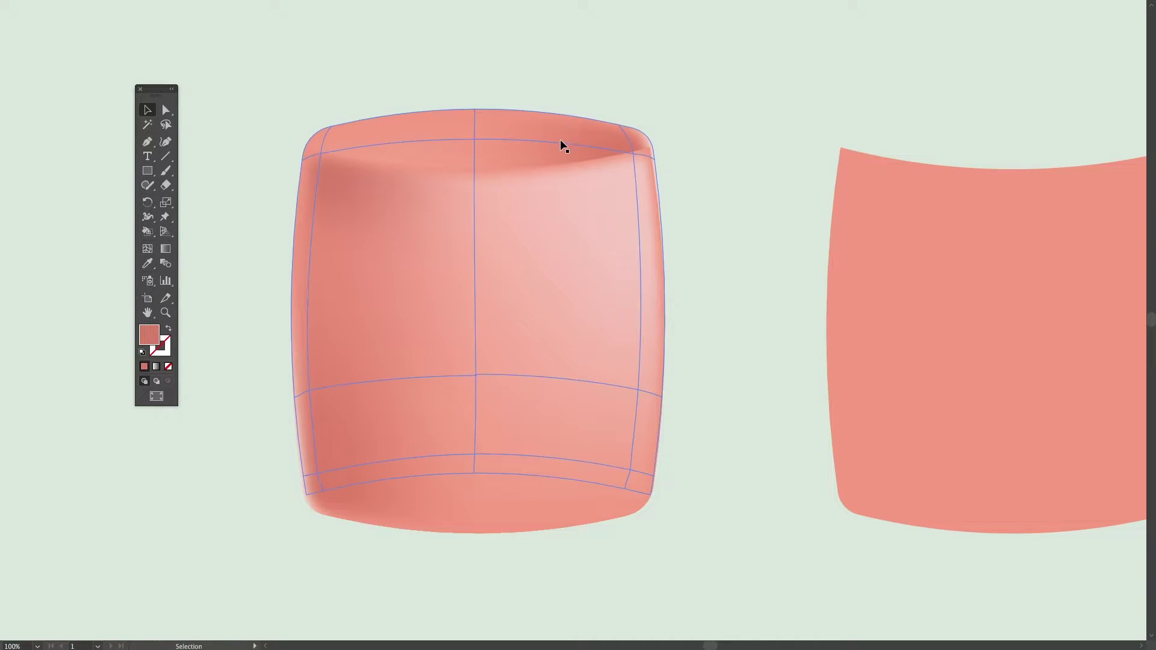
key("Down")
key("Down")
key("Down")
key("Down")
key("Down")
key("Down")
key("Down")
key("Down")
key("Down")
key("Down")
key("Down")
key("Down")
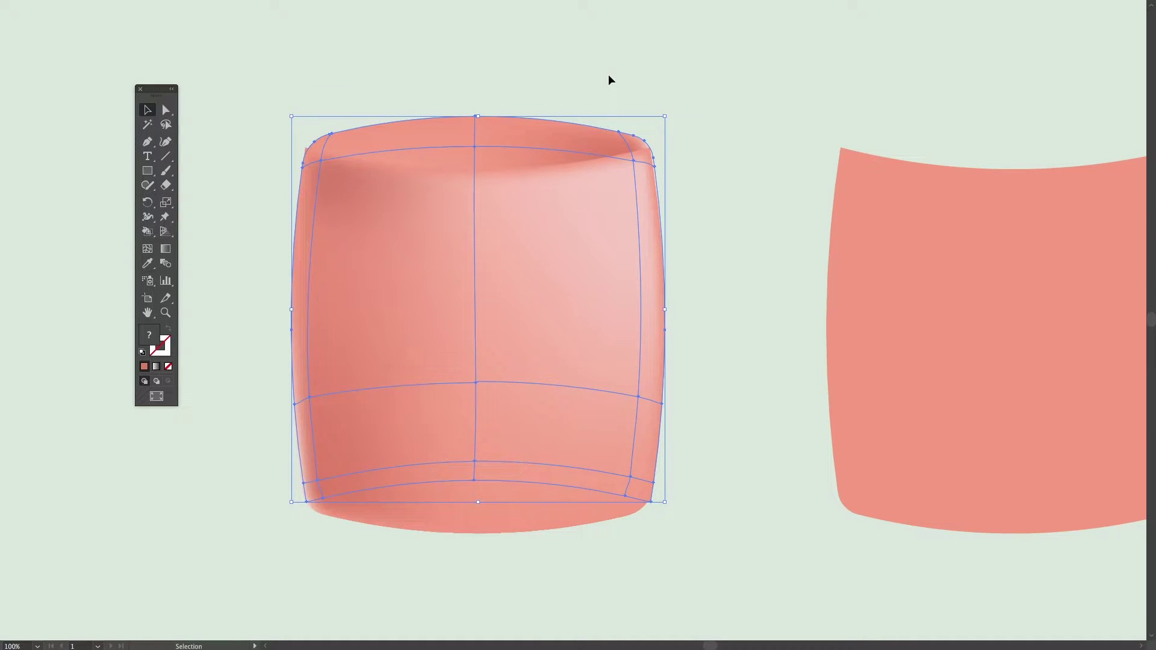
key("Up")
key("Up")
key("Up")
key("Up")
key("Up")
key("Up")
key("Up")
key("Up")
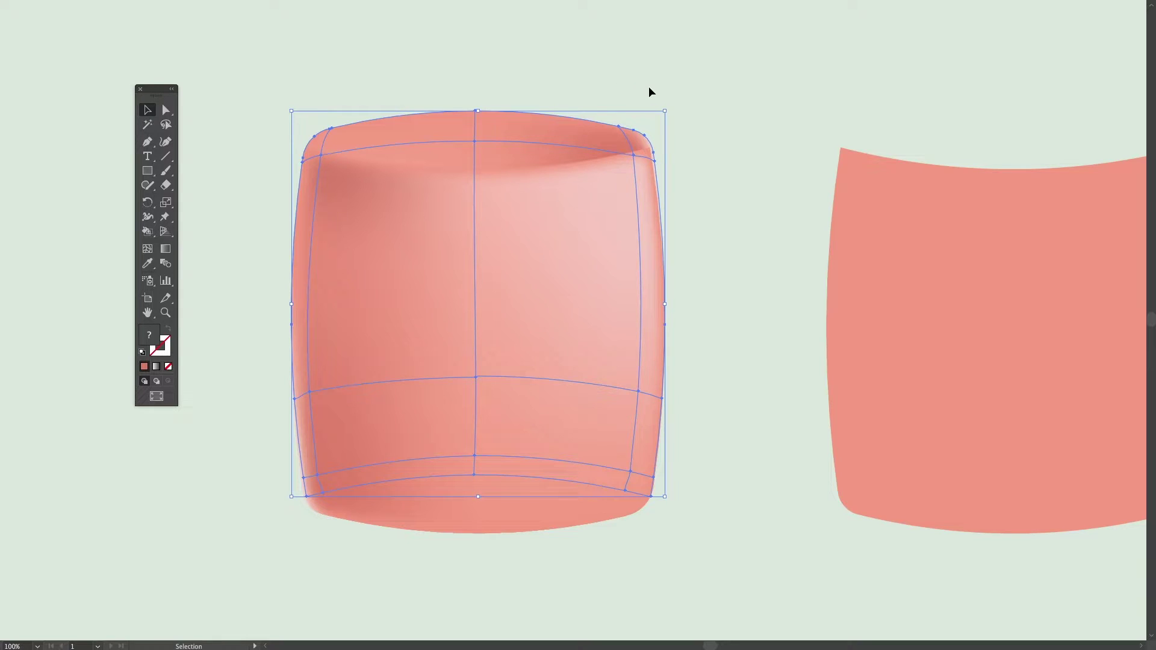
left_click(648, 88)
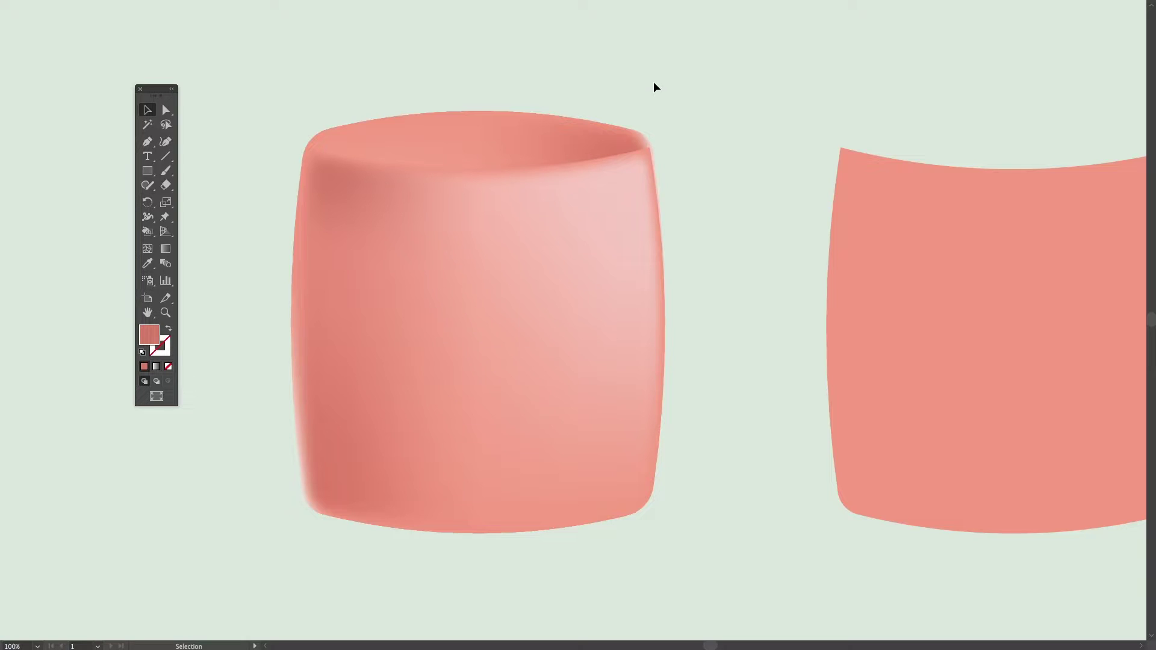
left_click(614, 132)
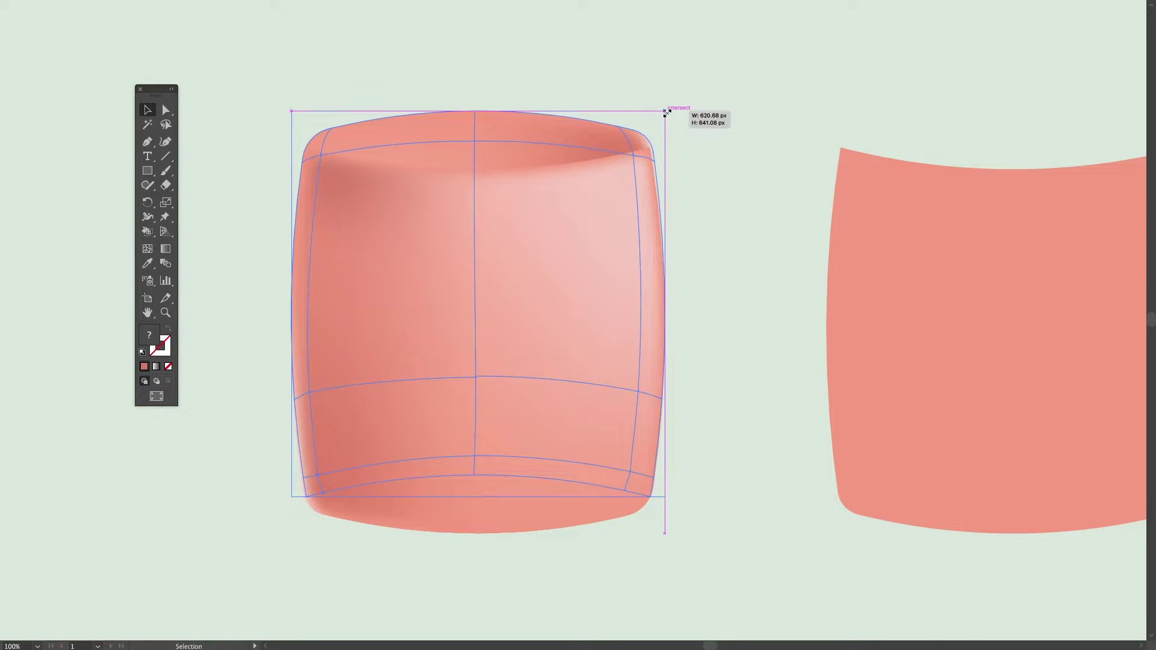
Zoom into the rim's top-right corner and try pulling its mesh point inward, then undo it
key("z")
left_click_drag(648, 147, 754, 185)
left_click(662, 159)
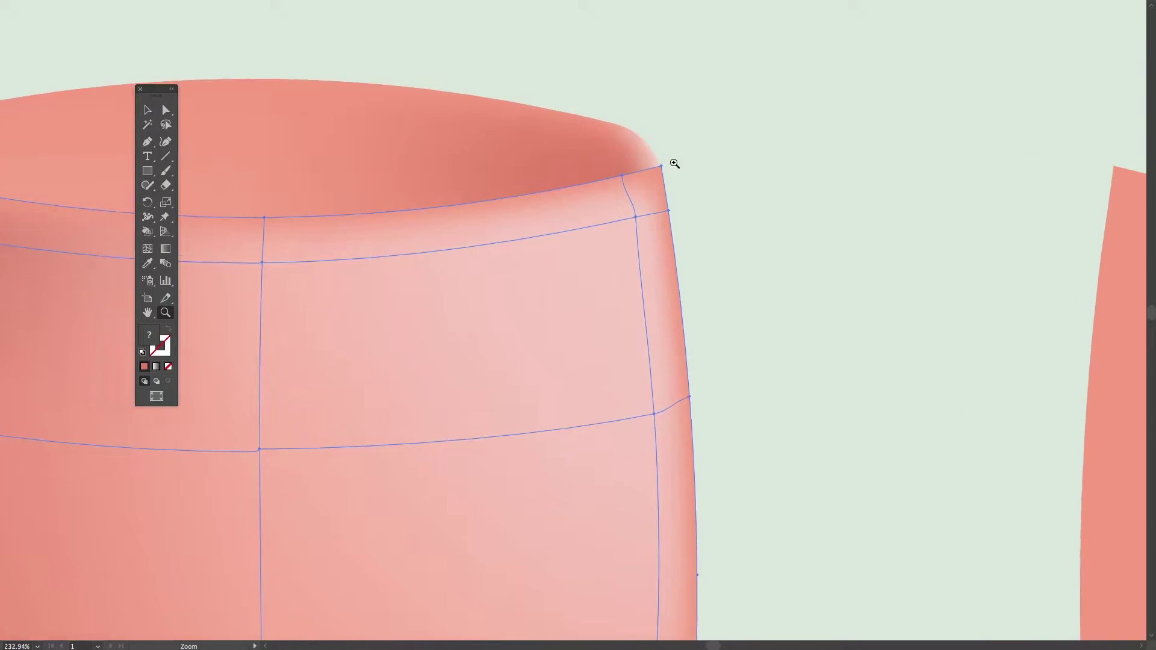
key("a")
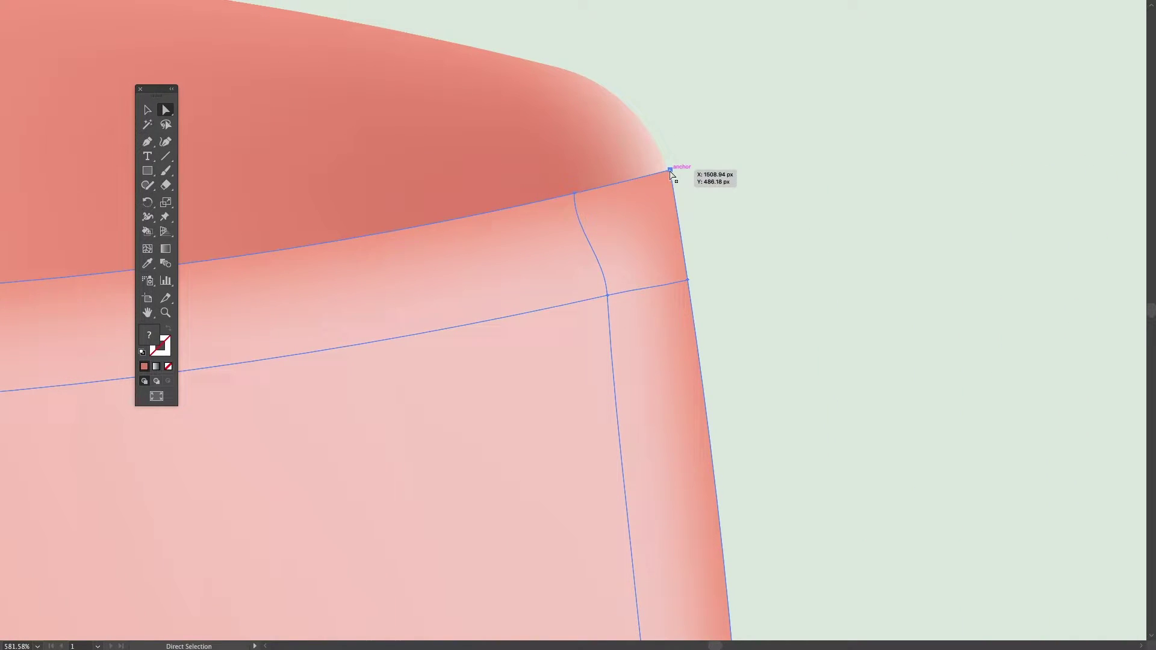
left_click(668, 182)
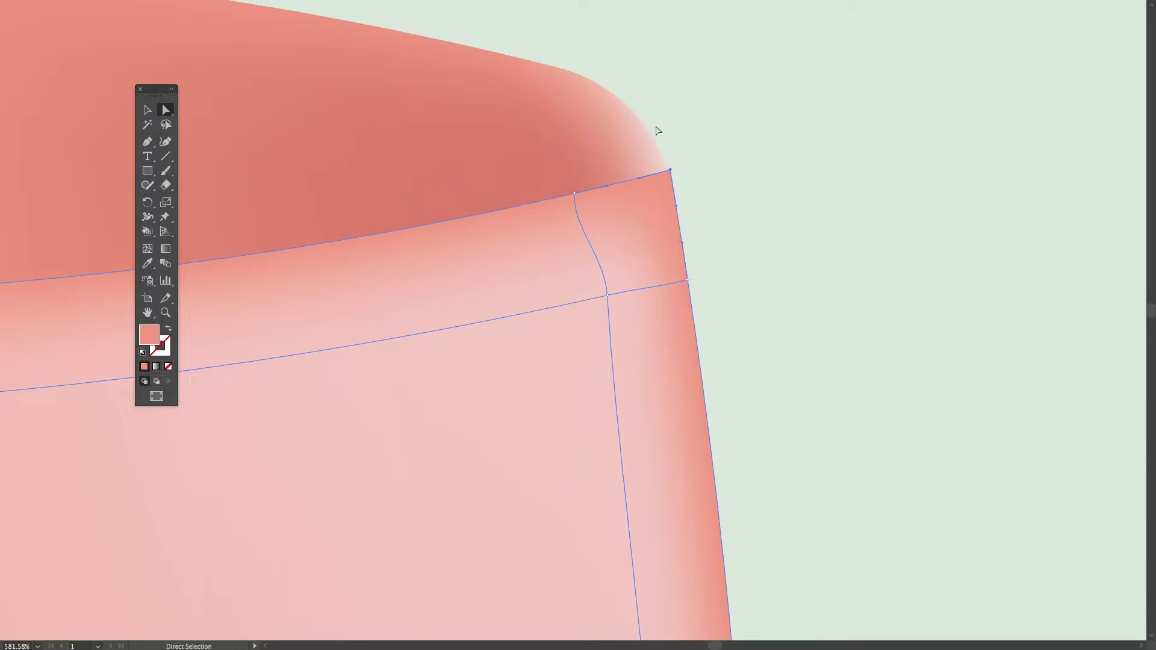
left_click(682, 170)
left_click_drag(670, 171, 663, 179)
key("ctrl")
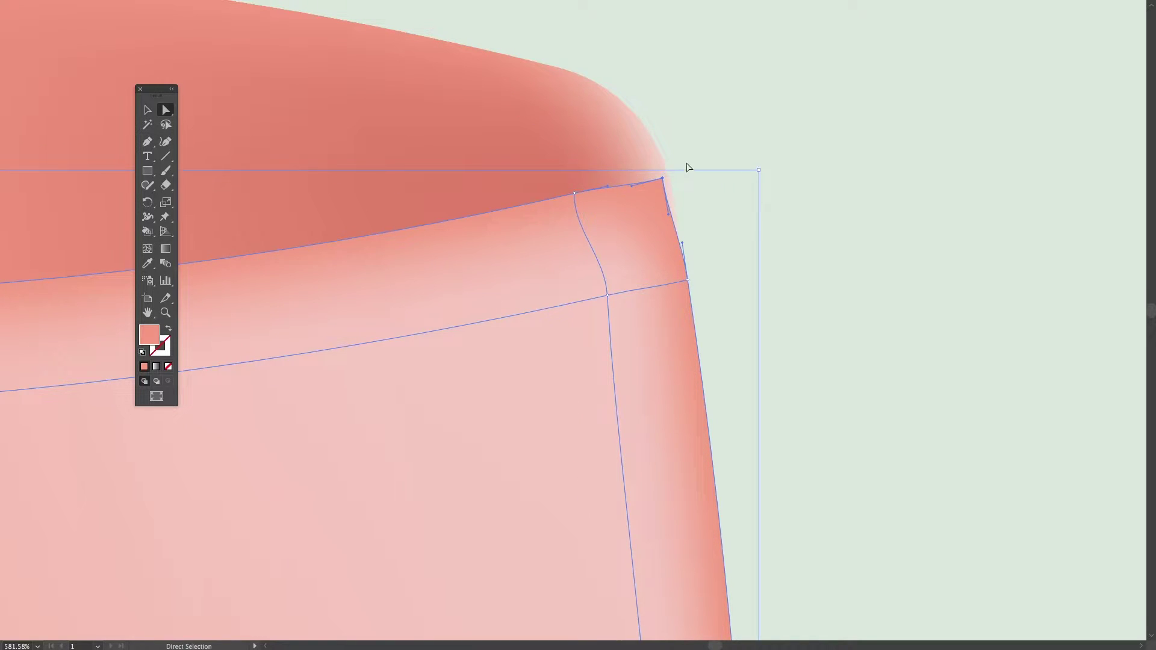
key("ctrl+z")
key("ctrl+z")
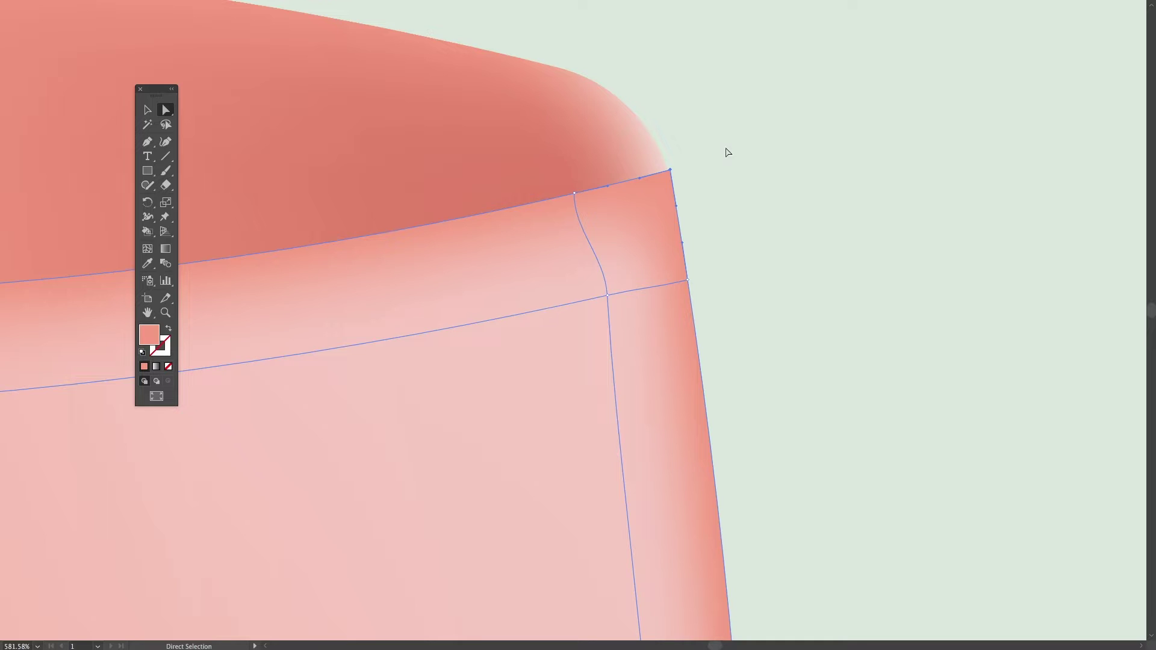
Try sampling a pale pink onto the corner point with the Eyedropper, then undo it
key("ctrl+shift+z")
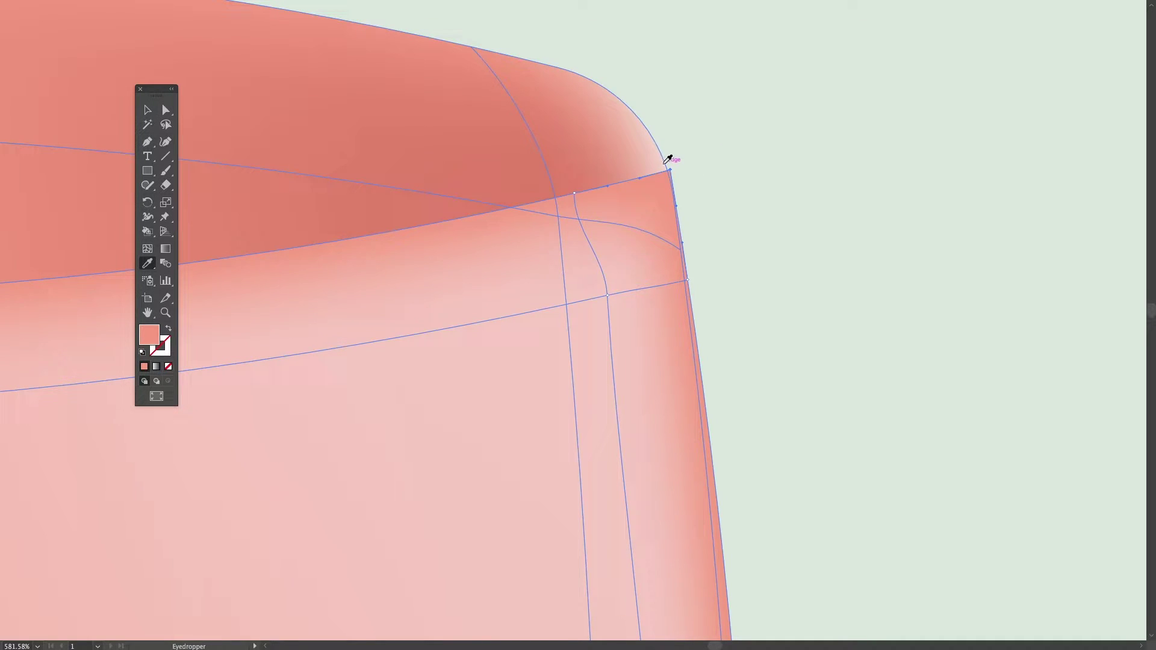
key("i")
left_click(667, 167)
key("ctrl+z")
left_click(701, 142, "ctrl")
left_click(659, 208, "ctrl")
Shift the top-right rim corner point slightly and adjust its curve handle
left_click(671, 170)
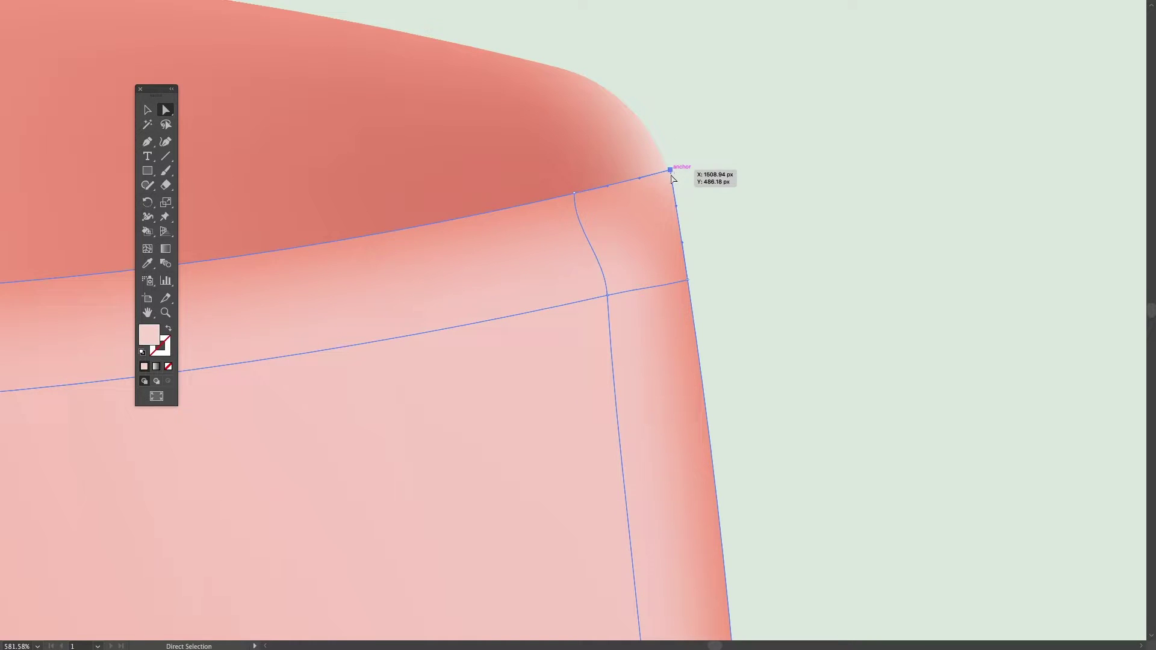
left_click_drag(671, 169, 666, 170)
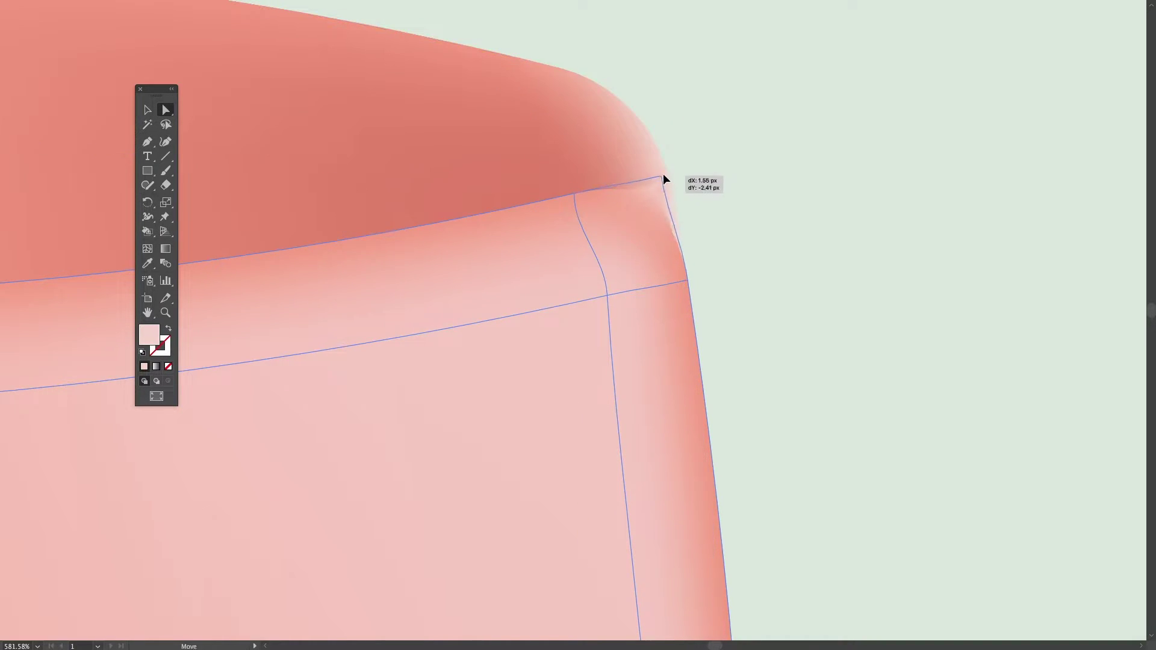
left_click_drag(667, 169, 666, 167)
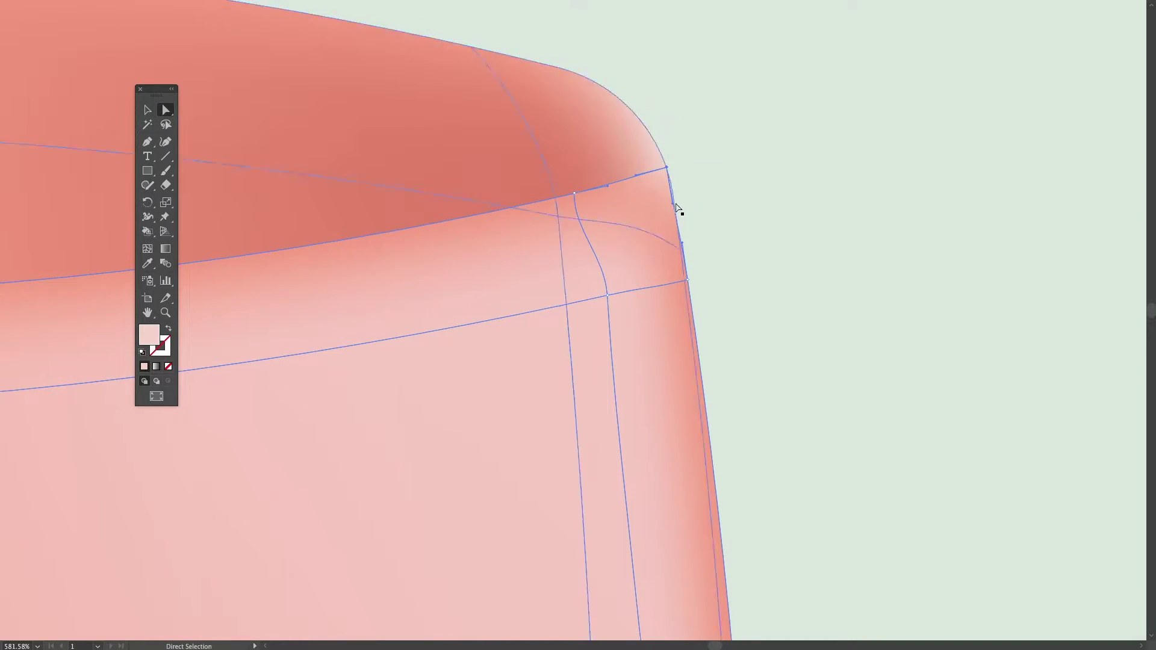
left_click_drag(672, 206, 675, 206)
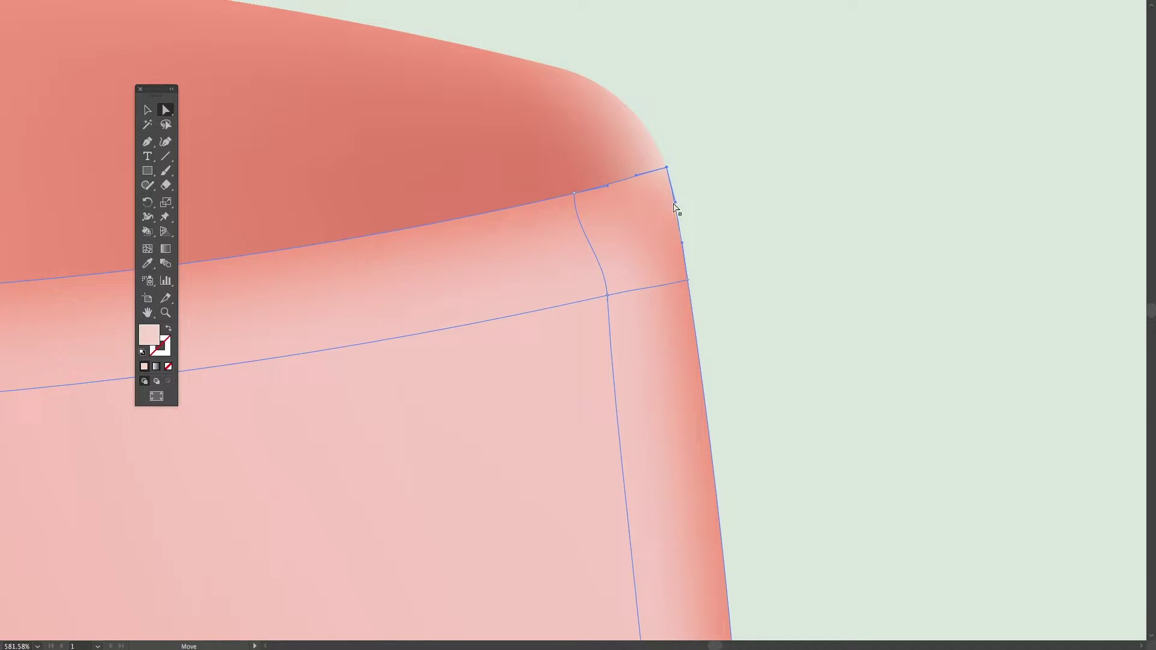
key("v")
left_click(735, 154)
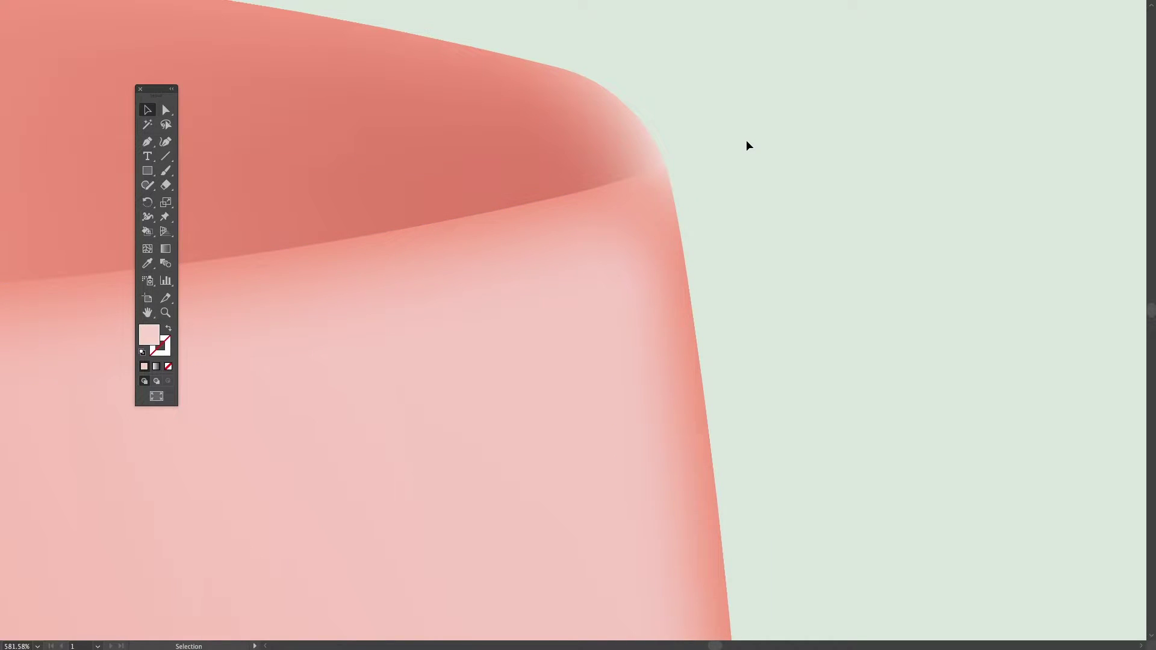
left_click(661, 188)
left_click(739, 153)
Zoom back out to the whole mug and select the rim mesh
key("z")
left_click(518, 250, "alt")
left_click(441, 297, "alt")
left_click(431, 387, "alt")
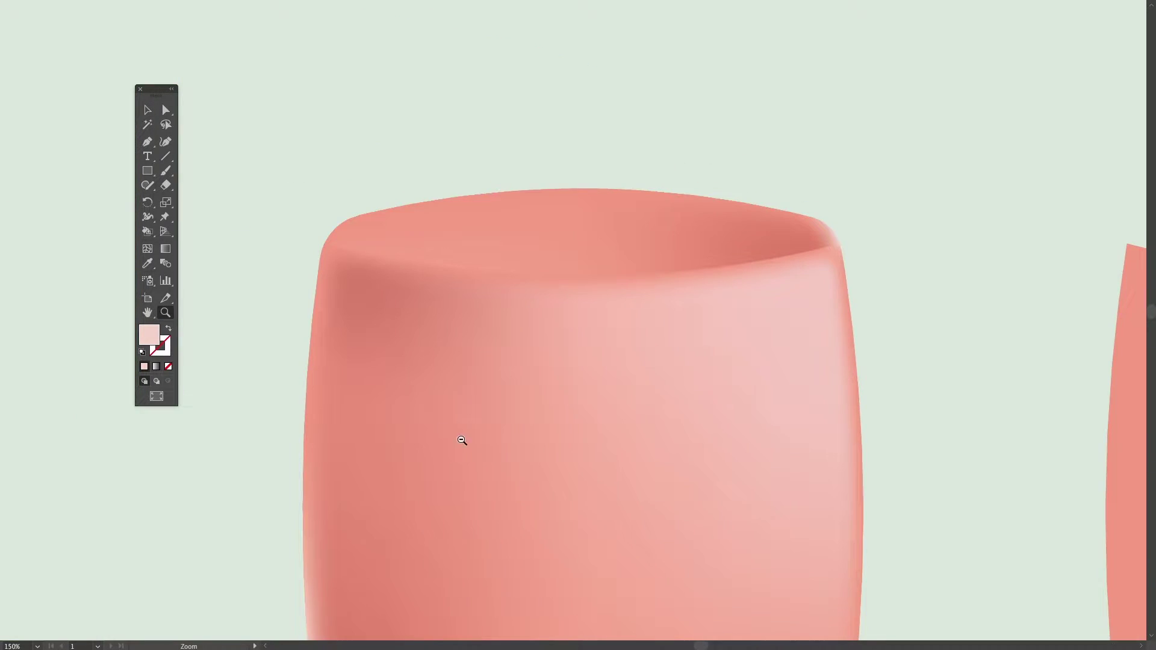
left_click(687, 396, "alt")
key("v")
left_click(521, 209)
Colour a rim mesh point near the top-right with darker red c15f4f
key("a")
left_click(654, 222)
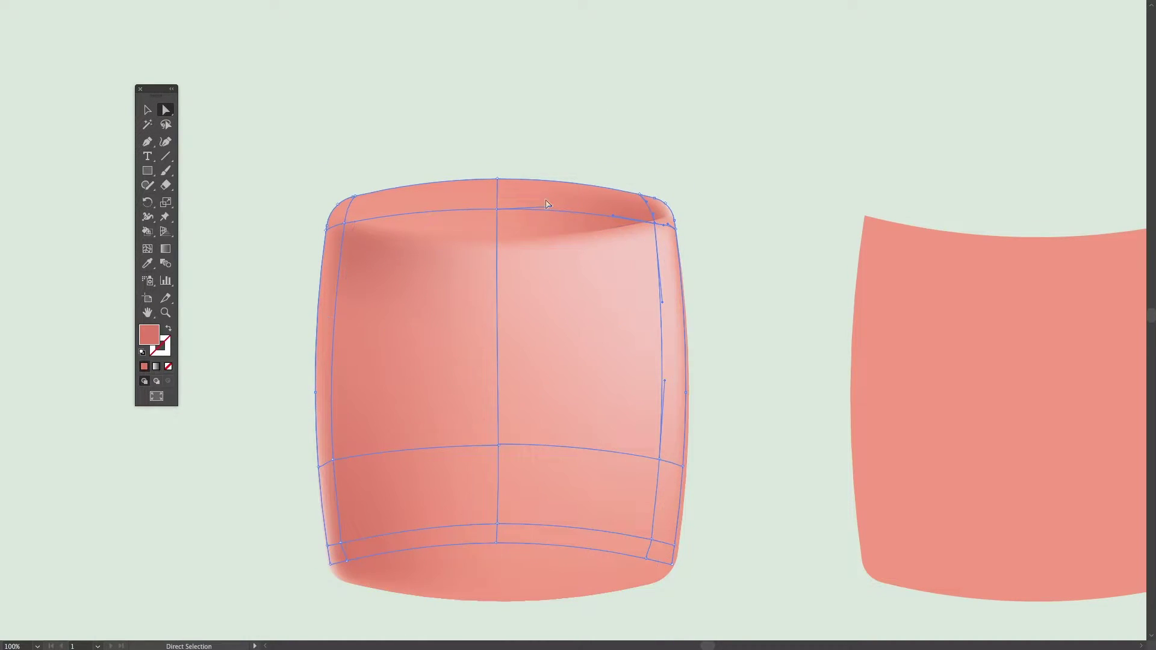
double_click(147, 339)
left_click(335, 148)
left_click(519, 118)
left_click(524, 123)
Drag a top-edge mesh handle down to curve the rim's top edge more
left_click(387, 215)
left_click_drag(386, 215, 452, 253)
left_click(520, 116)
left_click(495, 102)
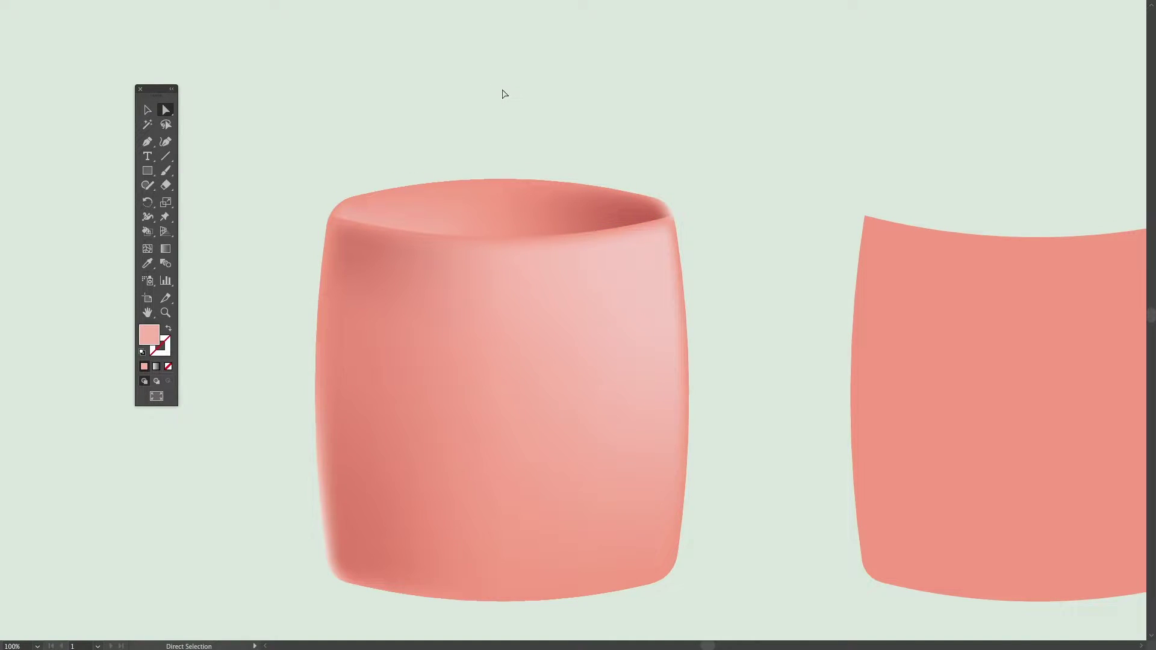
key("z")
mouse_move(321, 197)
left_mouse_down()
mouse_move(399, 238)
mouse_move(550, 387)
left_mouse_up()
Pull the rim's top-left corner point up and right and extend its lower curve handle
key("v")
left_click(391, 316)
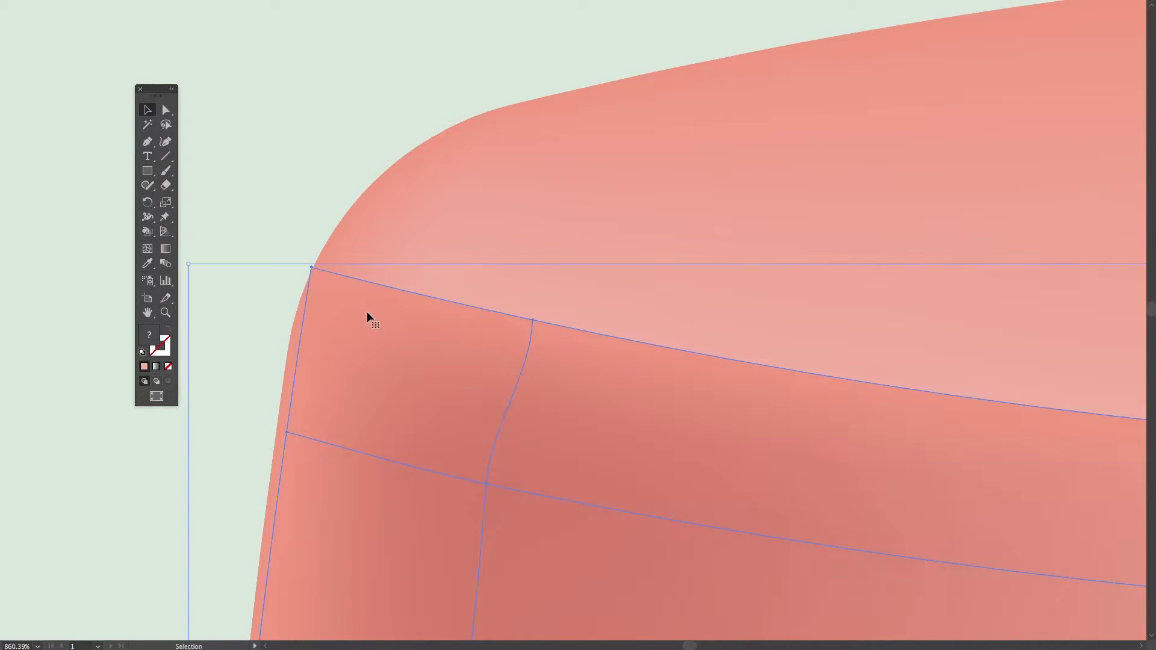
key("a")
left_click(312, 268)
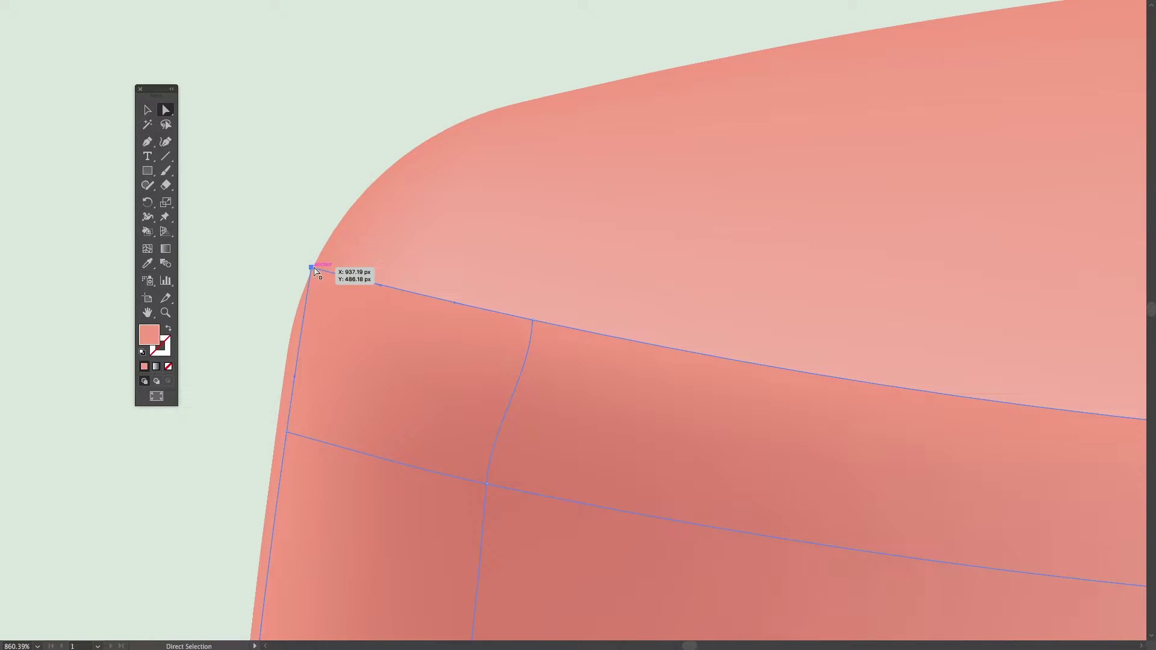
left_click_drag(312, 268, 351, 214)
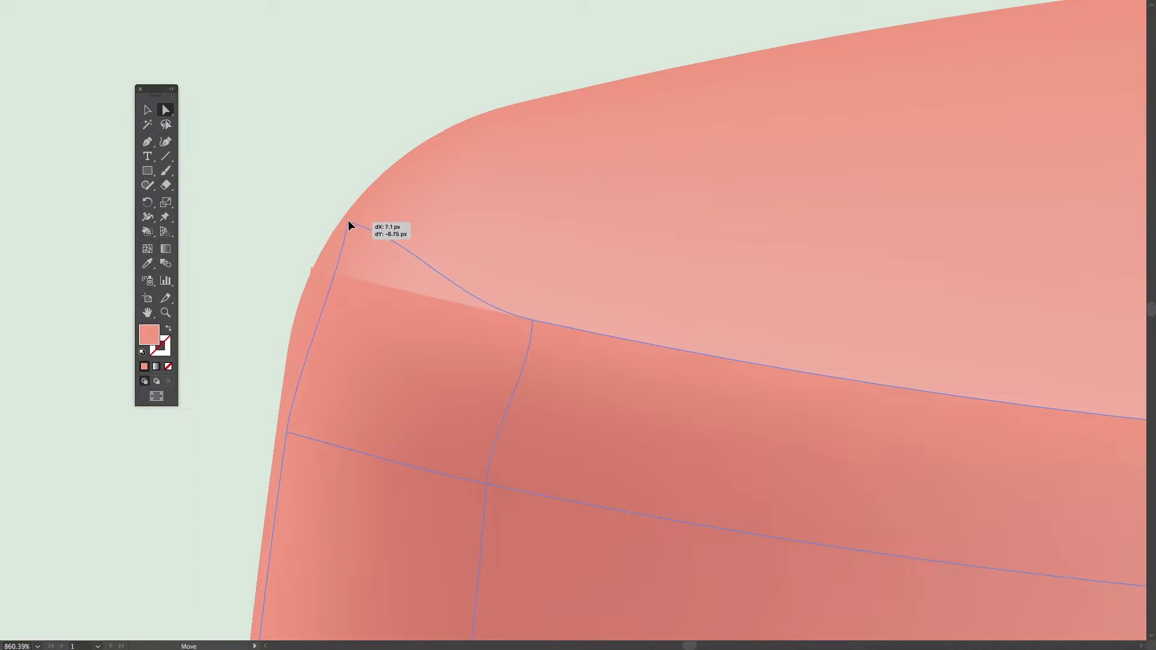
left_click_drag(350, 211, 350, 210)
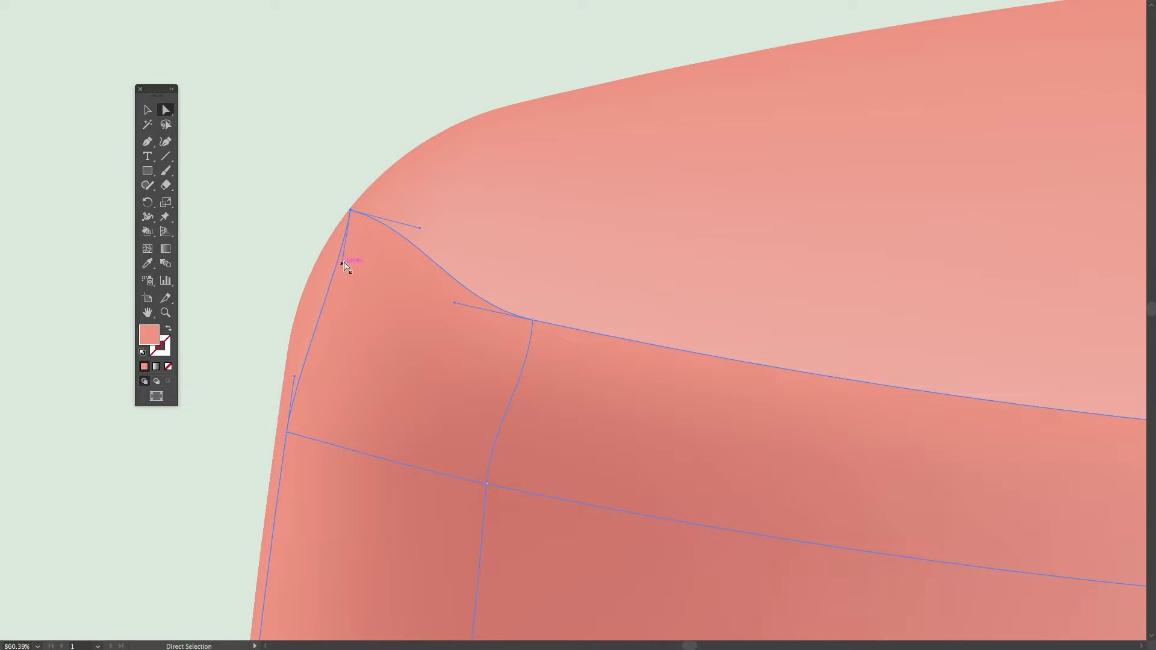
left_click_drag(342, 262, 290, 270)
Refine the rim curve near the top-left corner by dragging the mesh point's handle
key("i")
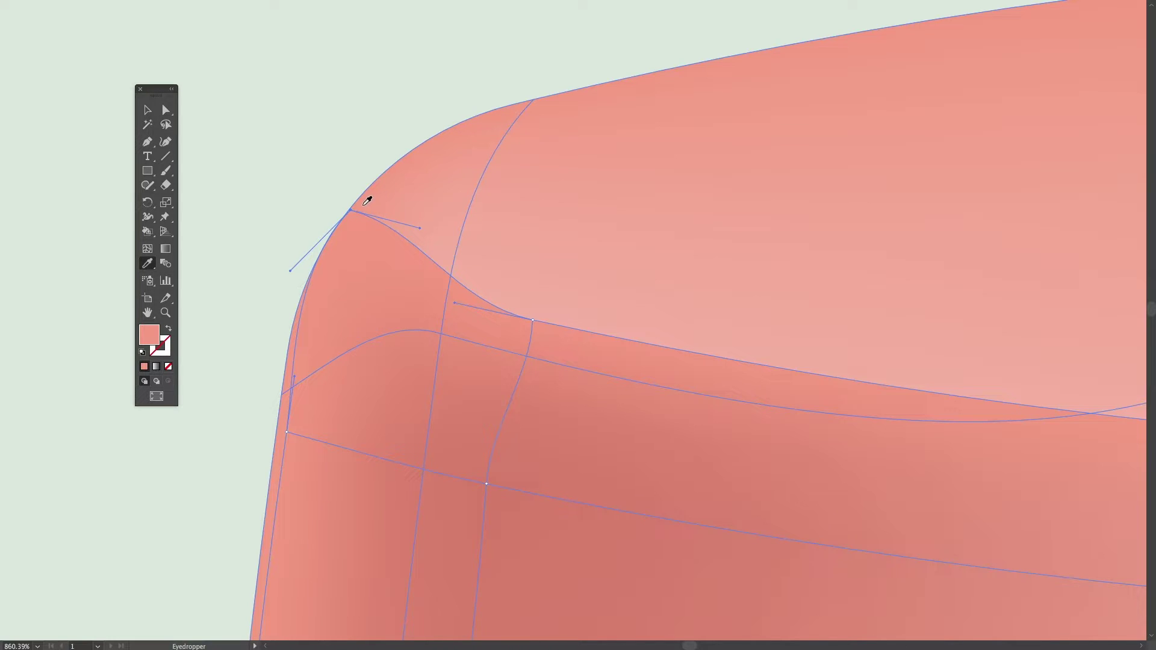
key("v")
left_click(288, 143)
left_click(371, 252)
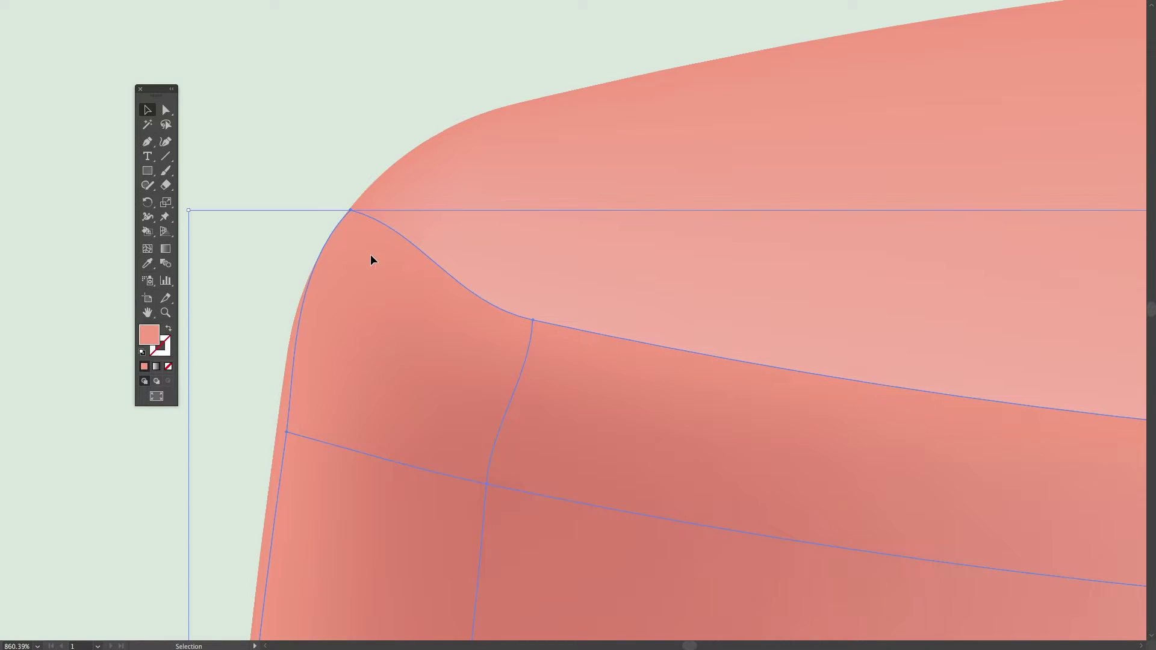
key("a")
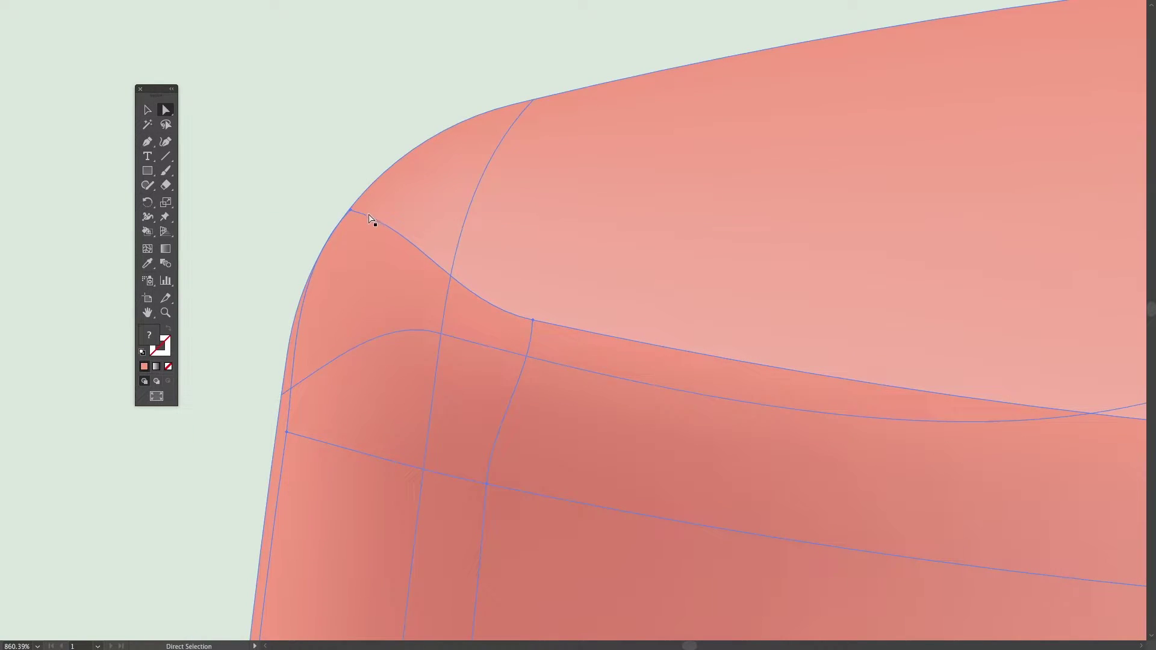
left_click(350, 211)
left_click_drag(420, 228, 398, 262)
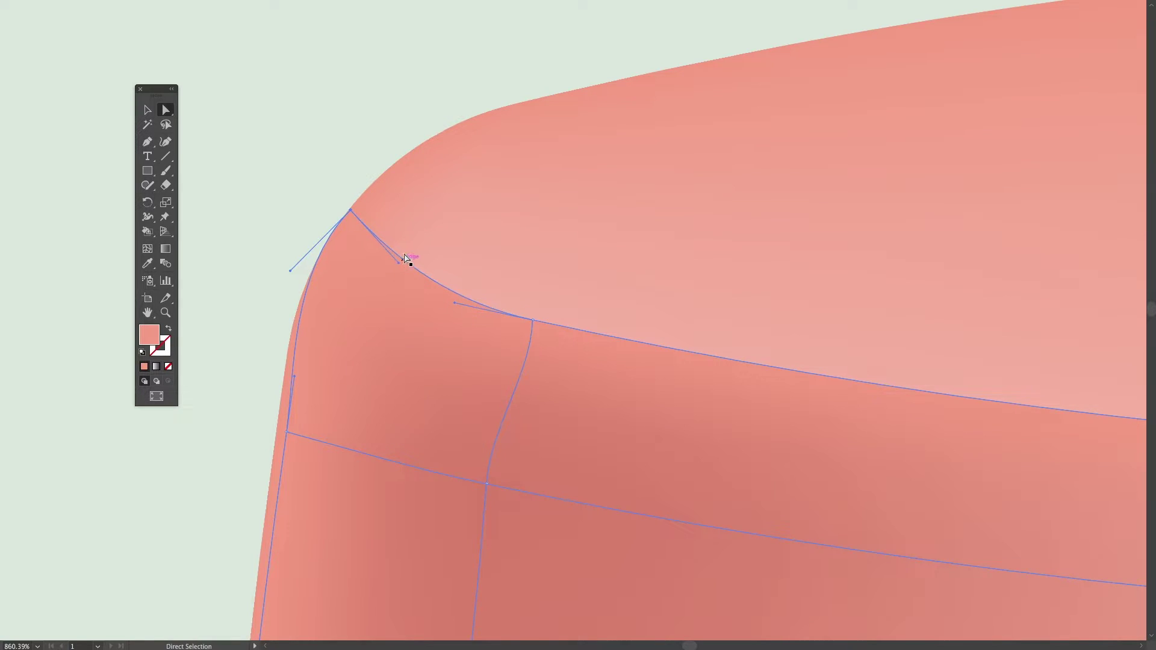
left_click(311, 137)
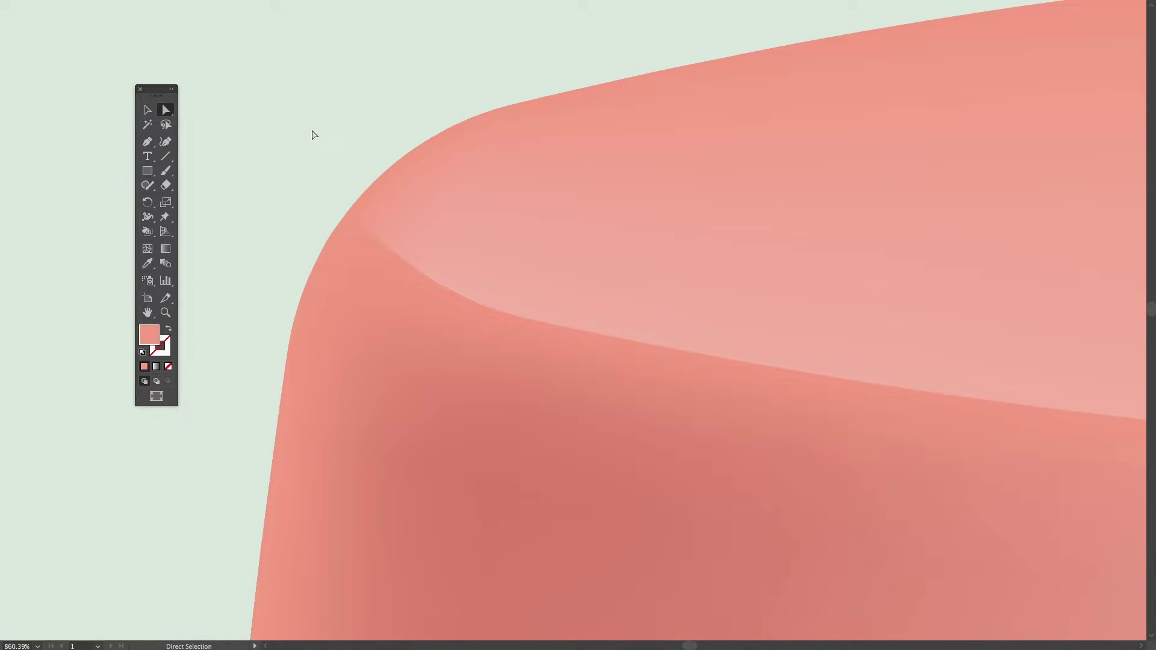
key("z")
left_click(643, 353, "alt")
left_click(638, 387, "alt")
left_click(780, 310, "alt")
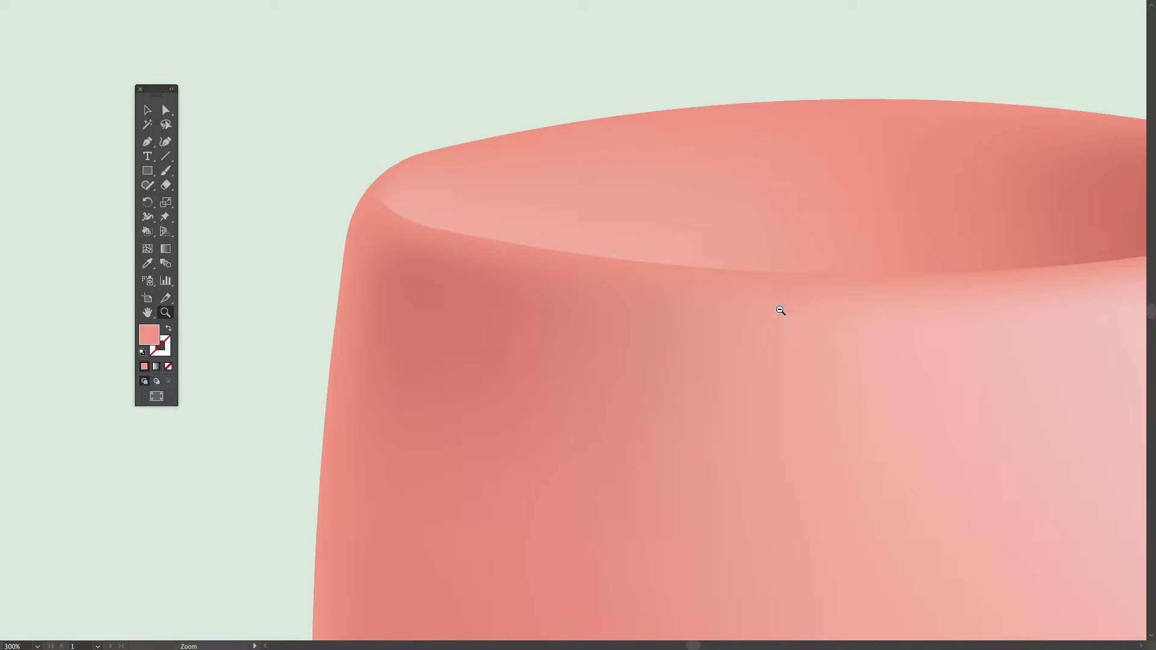
Drag the flat salmon cup copy on the right far off the artboard
left_click(385, 407, "alt")
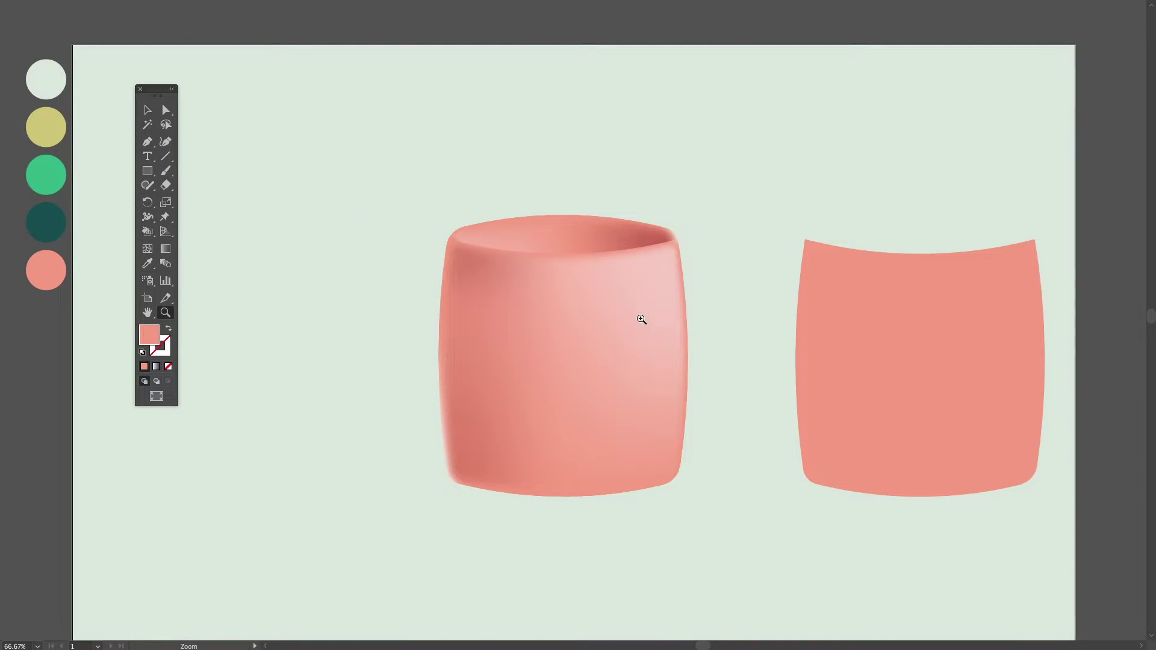
key("h")
mouse_move(656, 313)
left_mouse_down()
mouse_move(594, 324)
mouse_move(606, 322)
left_mouse_up()
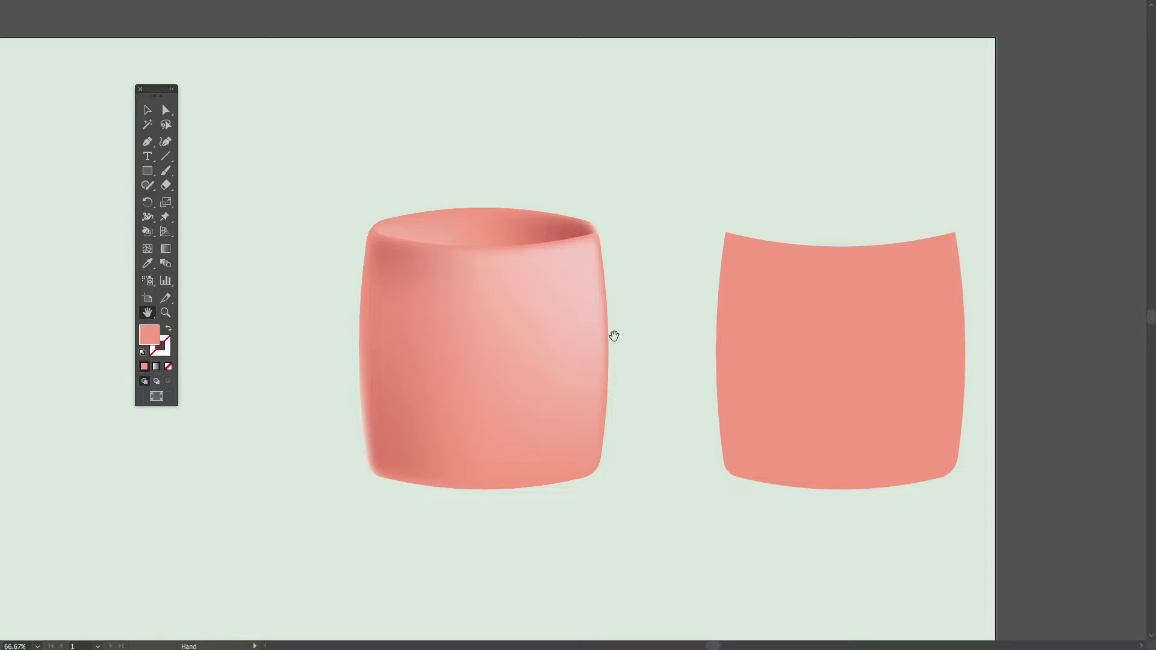
left_click_drag(613, 335, 593, 321)
key("v")
left_click(751, 295)
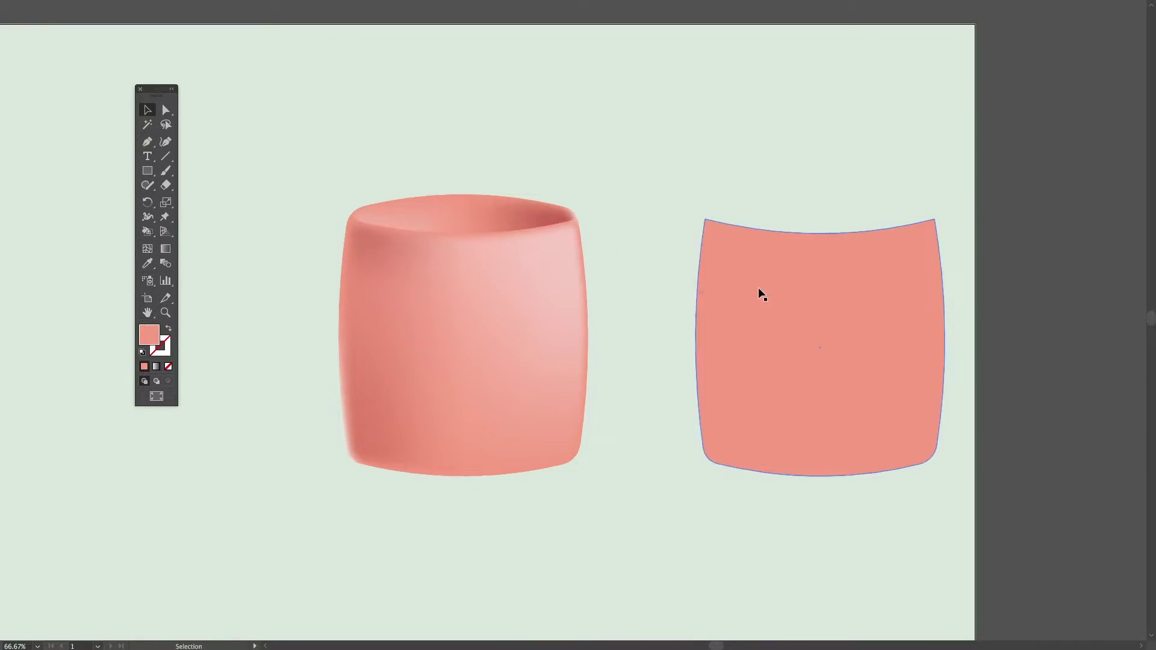
left_click_drag(740, 308, 1089, 304)
left_click(721, 237)
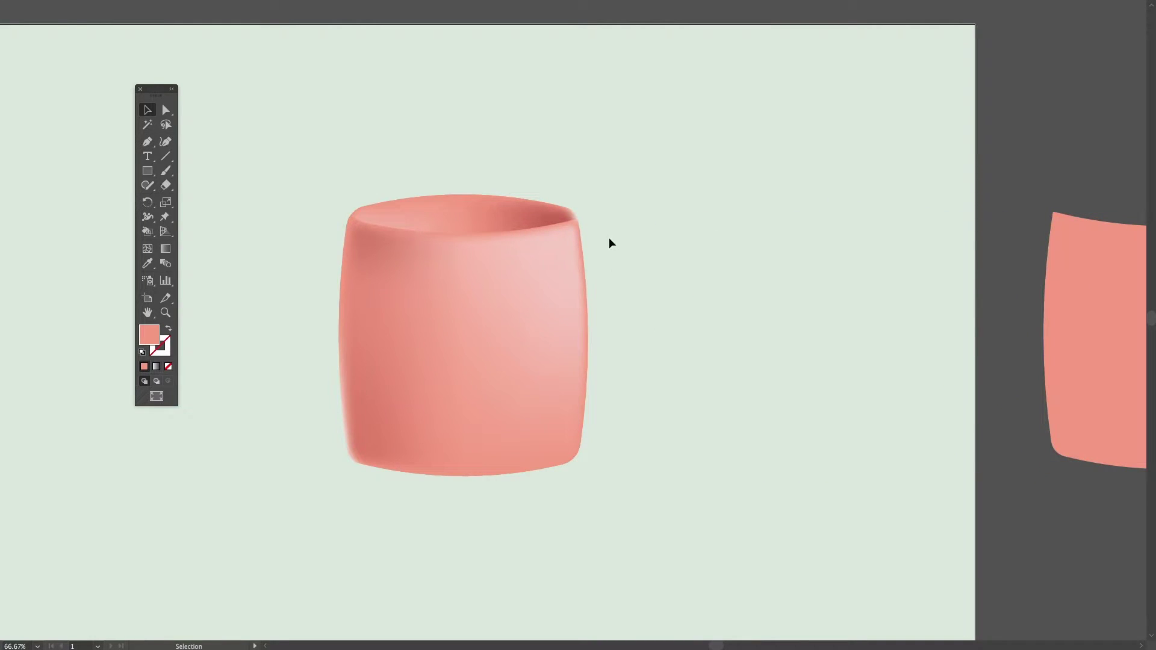
key("shift+Tab")
left_click(147, 171)
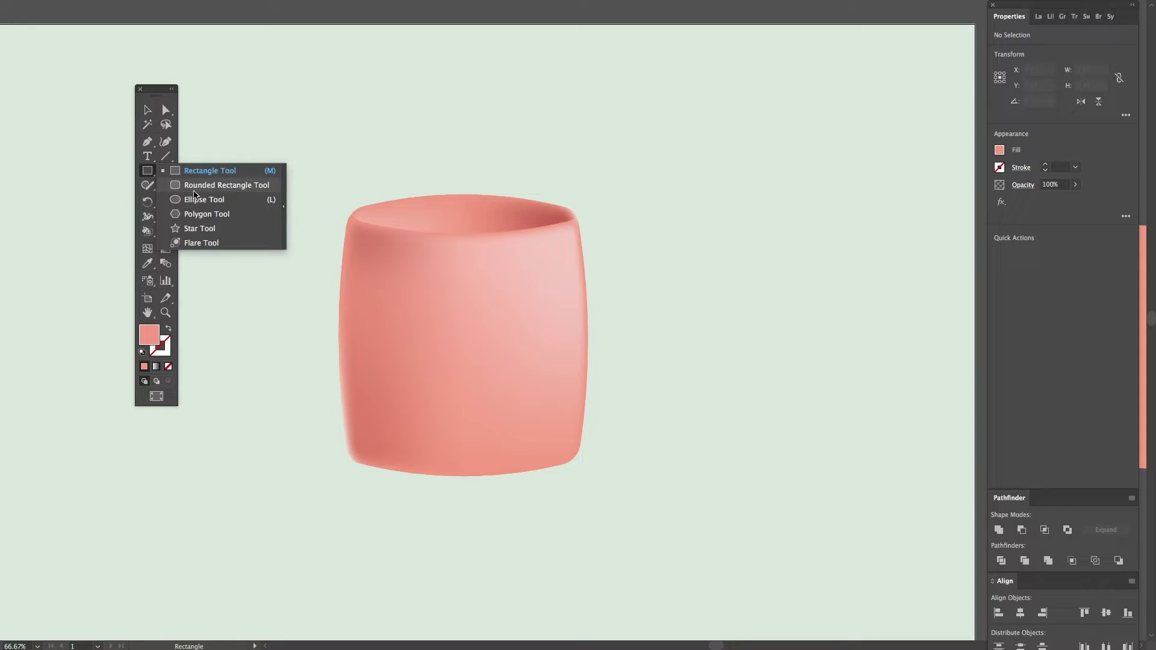
Draw a circle over the mug's top right with no fill and a 100 pt pink stroke
left_click_drag(146, 171, 204, 200)
left_click_drag(474, 125, 659, 324)
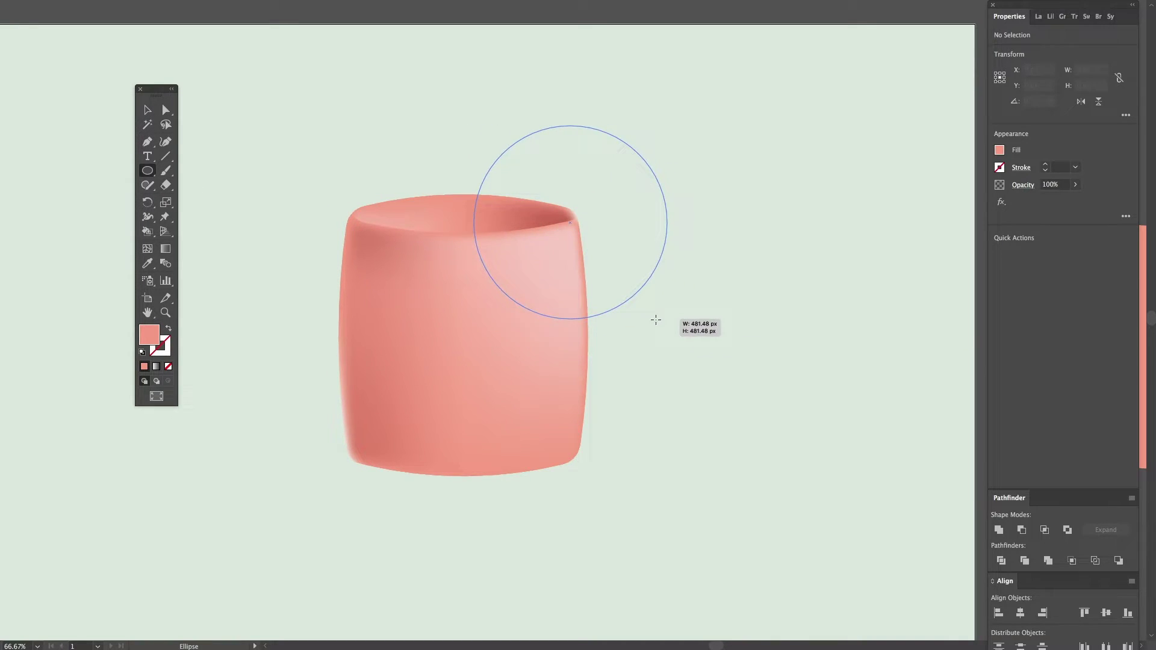
key("slash")
left_click(164, 350)
left_click(144, 366)
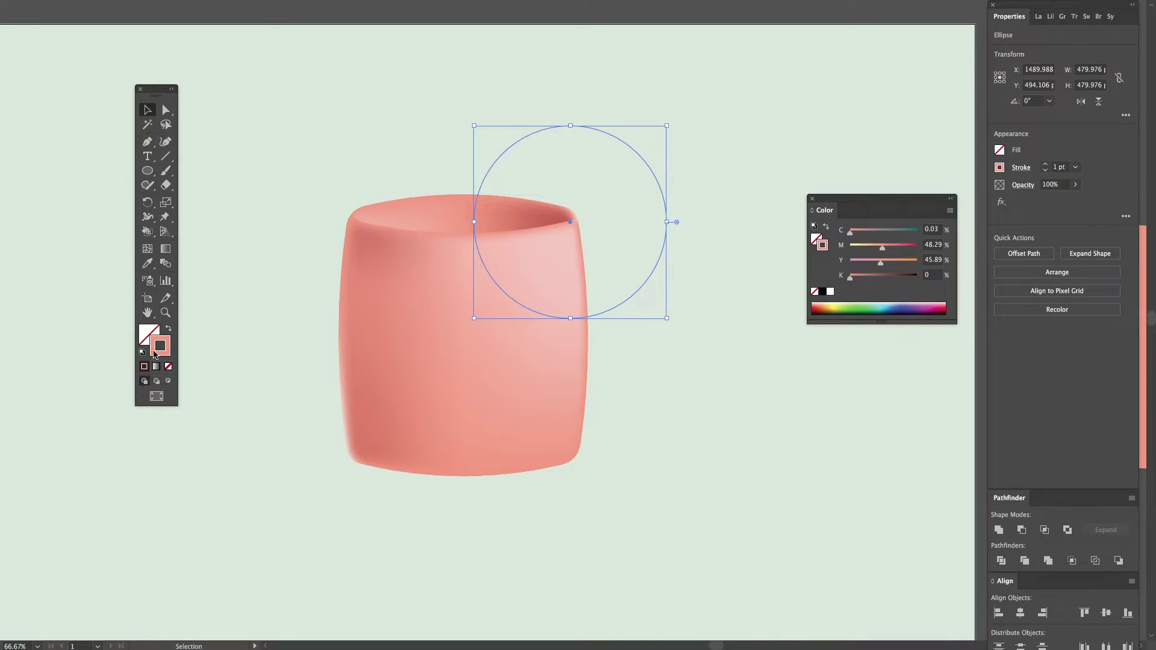
left_click(1075, 167)
left_click(1092, 457)
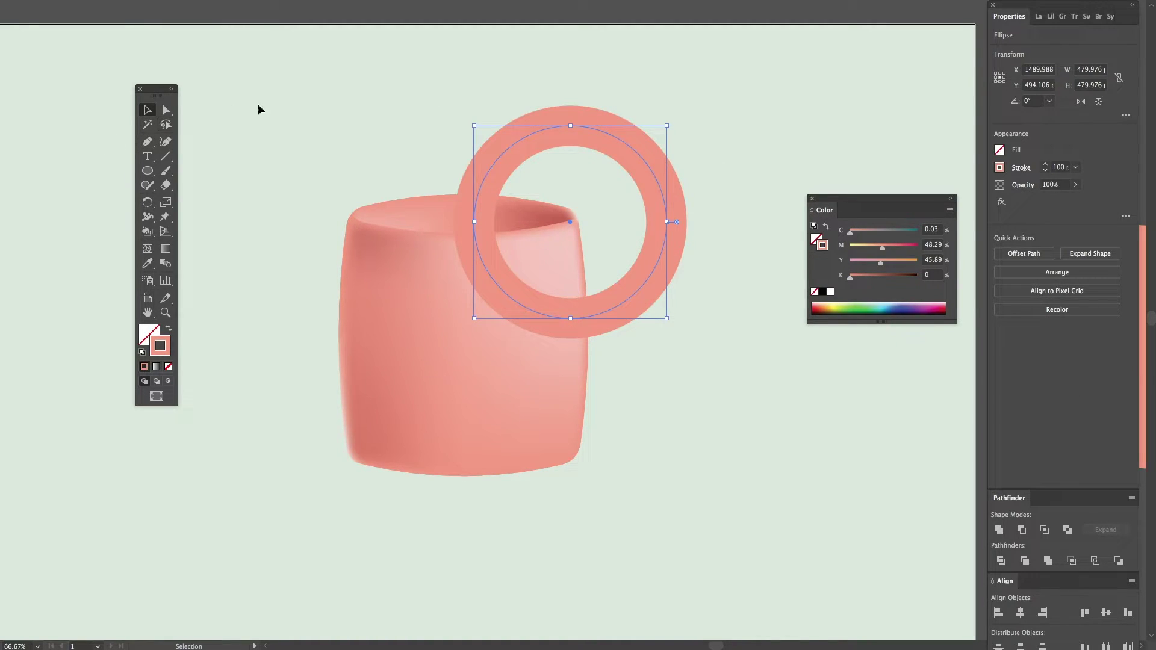
Expand the circle's stroke into a filled ring with Object > Expand
left_click(503, 112)
left_click(599, 141)
key("f")
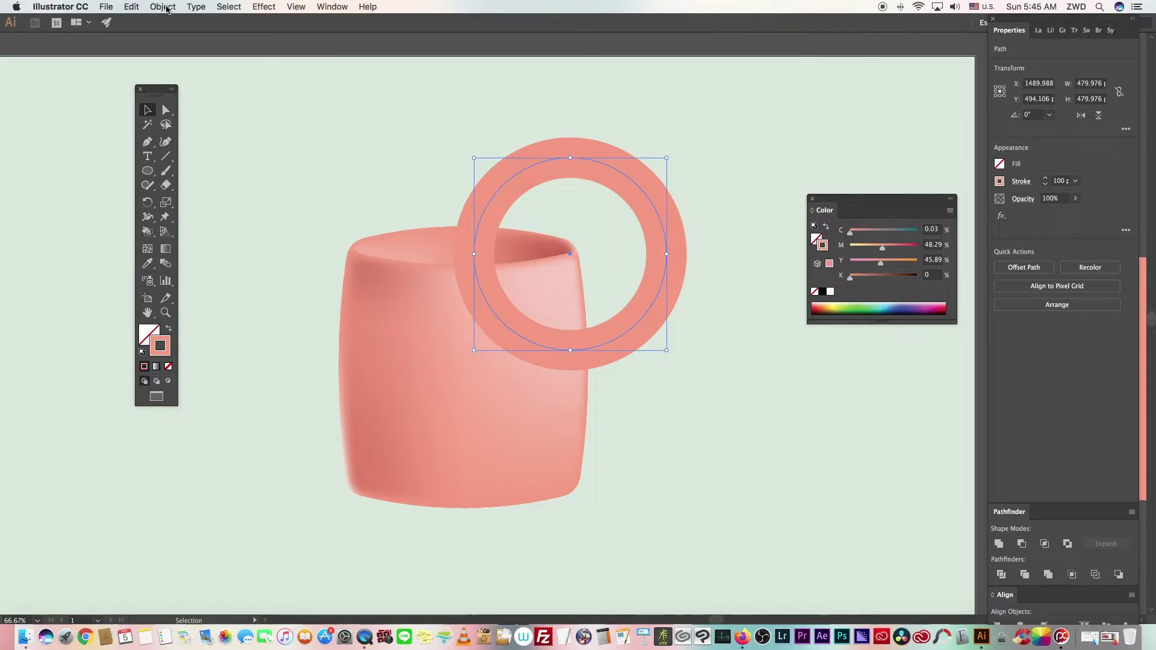
left_click(164, 7)
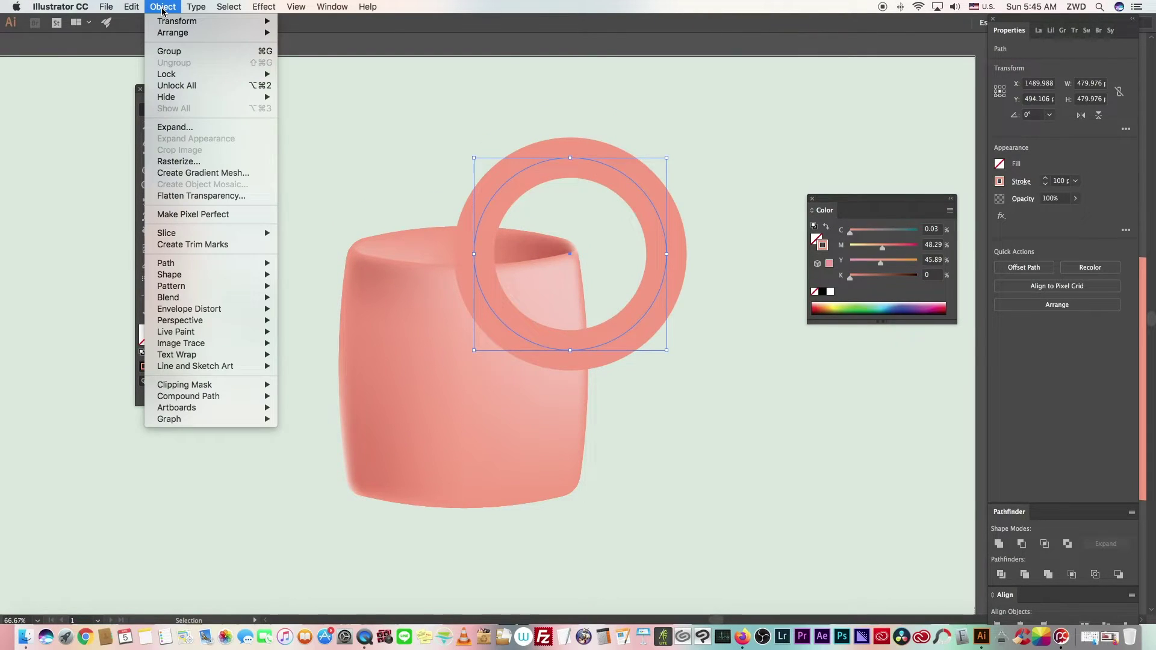
left_click(186, 128)
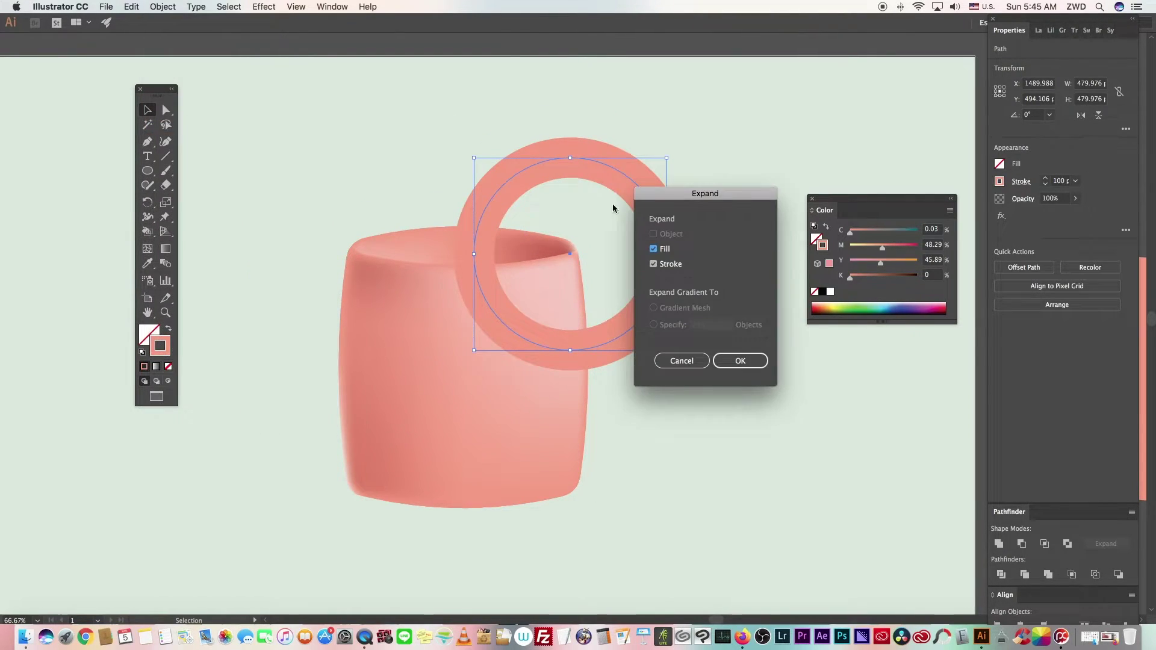
left_click(654, 249)
left_click(740, 360)
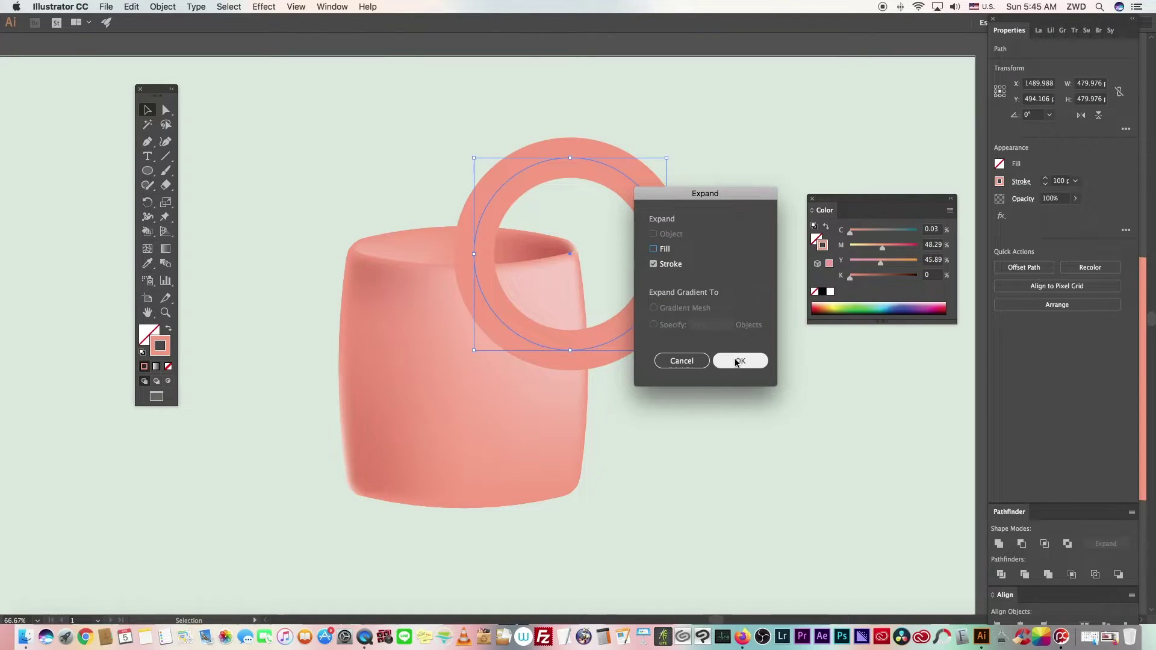
Move the ring down behind the mug's right side and scale it down slightly
left_click(755, 268)
left_click_drag(667, 310, 664, 417)
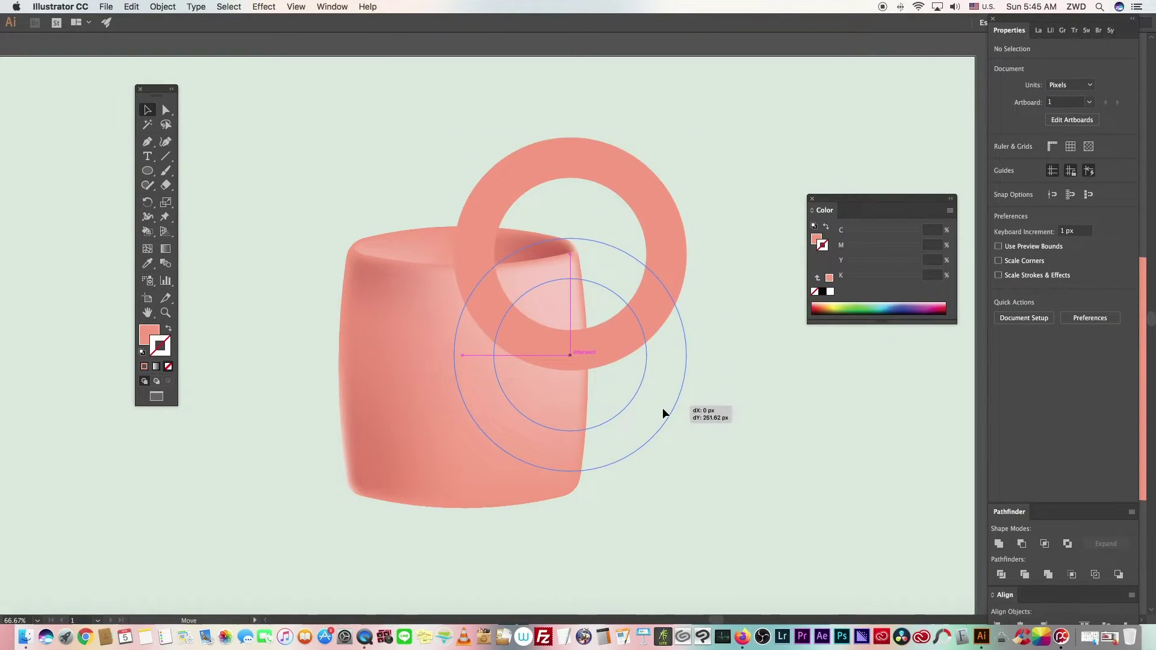
key("ctrl+shift+bracketleft")
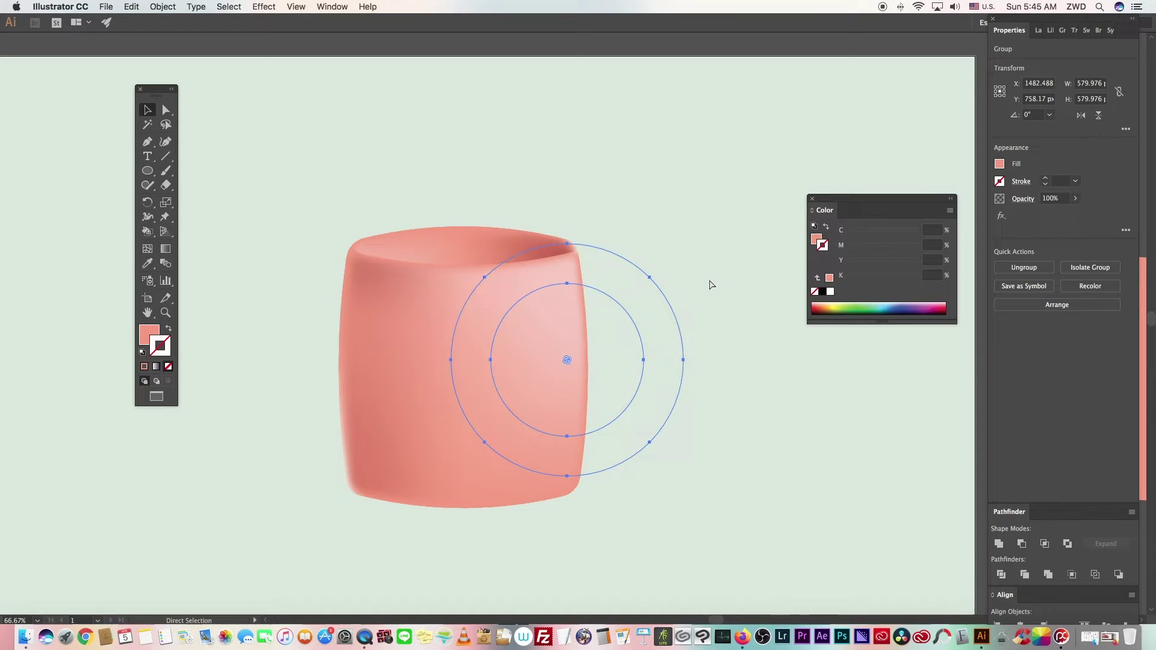
key("ctrl+bracketright")
left_click(713, 209)
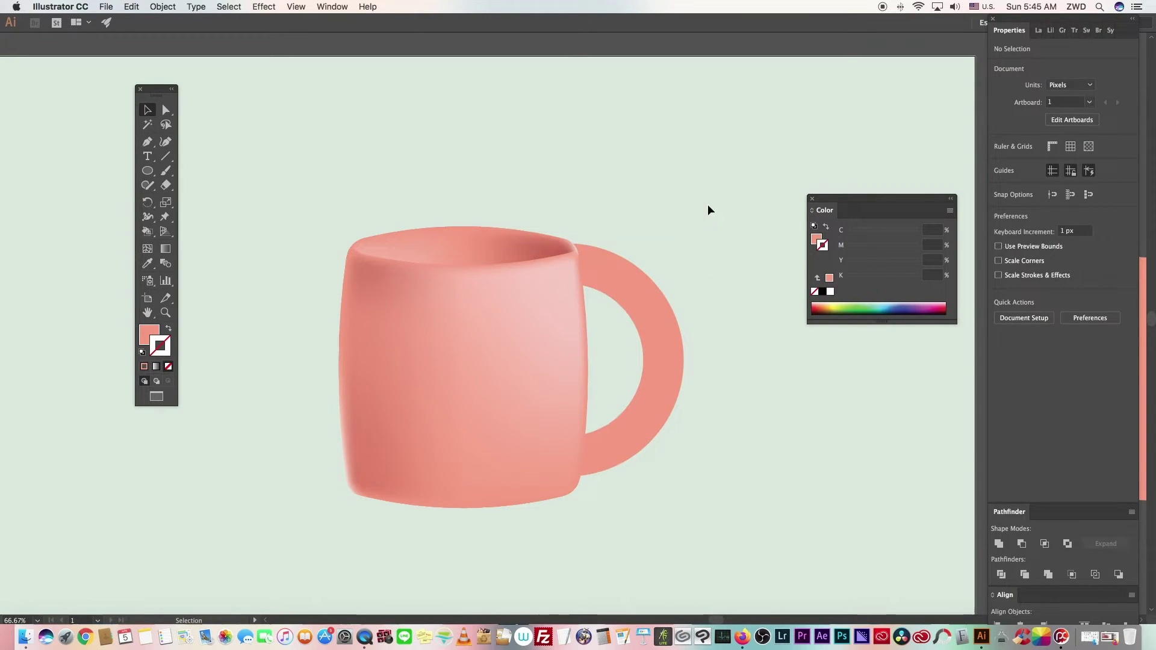
left_click_drag(650, 336, 654, 342)
left_click_drag(690, 255, 657, 265)
key("f")
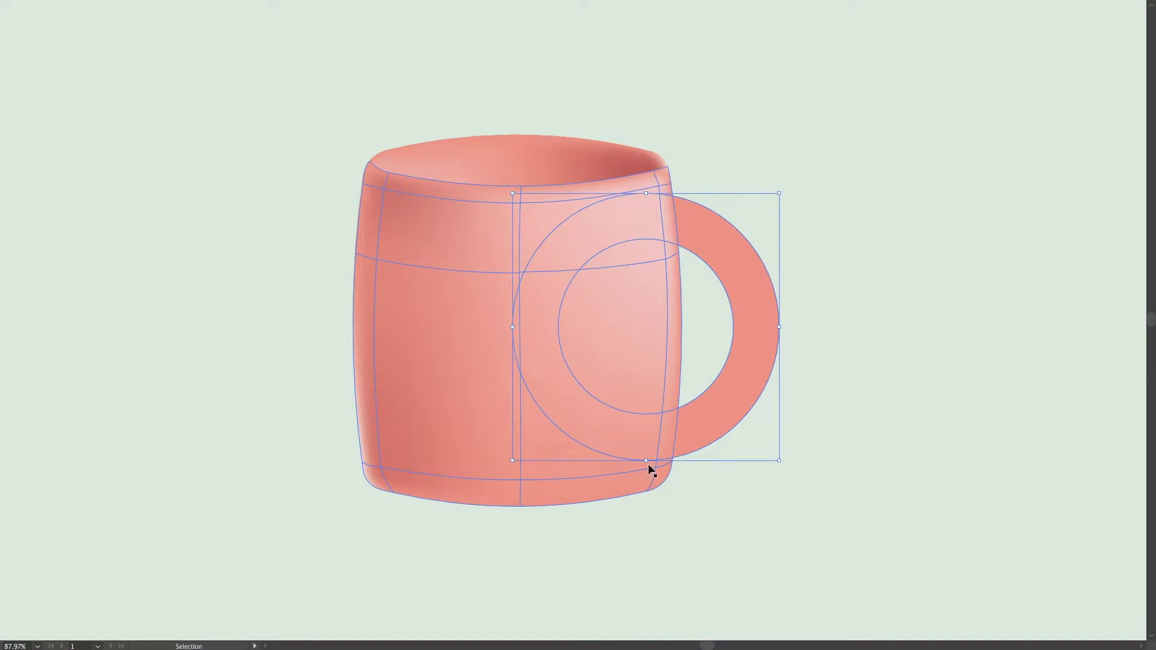
Flatten the ring into a wide oval and tilt it about 17°
mouse_move(650, 463)
left_mouse_down()
mouse_move(660, 453)
mouse_move(650, 412)
left_mouse_up()
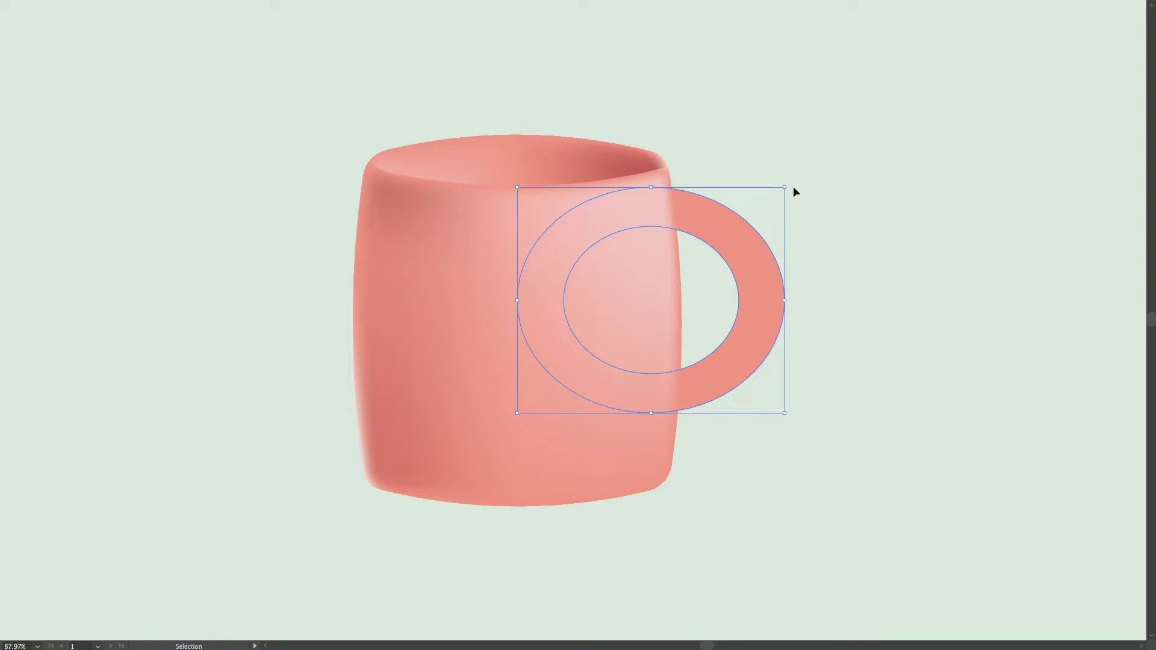
mouse_move(791, 185)
left_mouse_down()
mouse_move(739, 143)
mouse_move(767, 145)
left_mouse_up()
left_click_drag(768, 274, 773, 352)
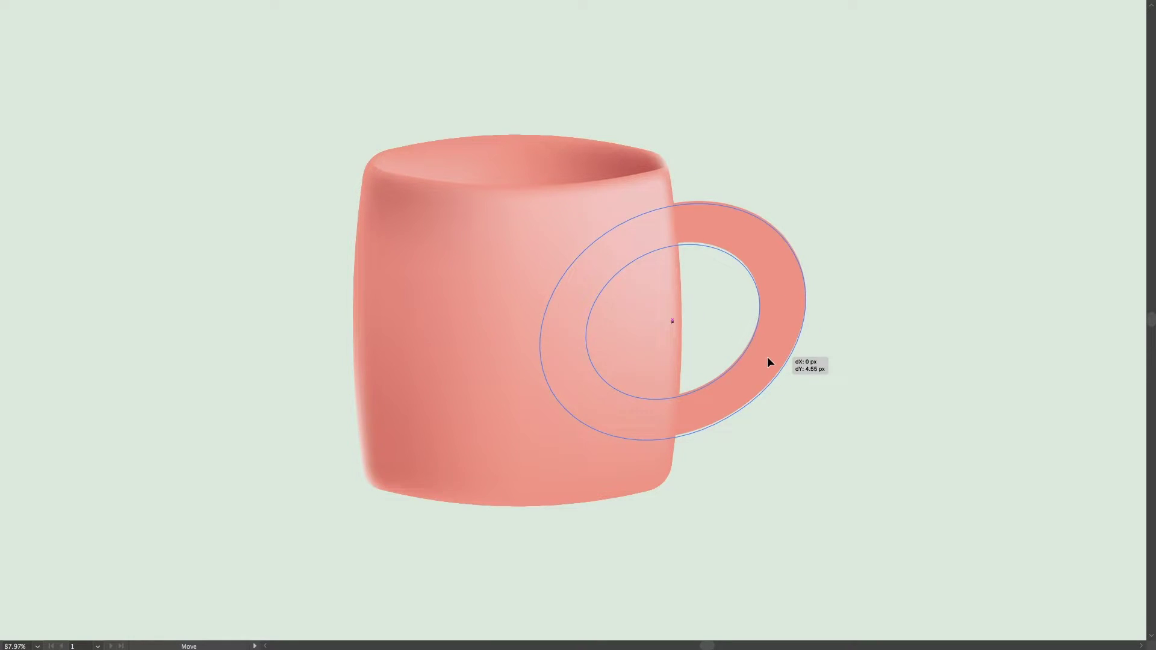
left_click(858, 261)
left_click(766, 284)
left_click(758, 292)
Drag an inner anchor to reshape the handle's hole
key("a")
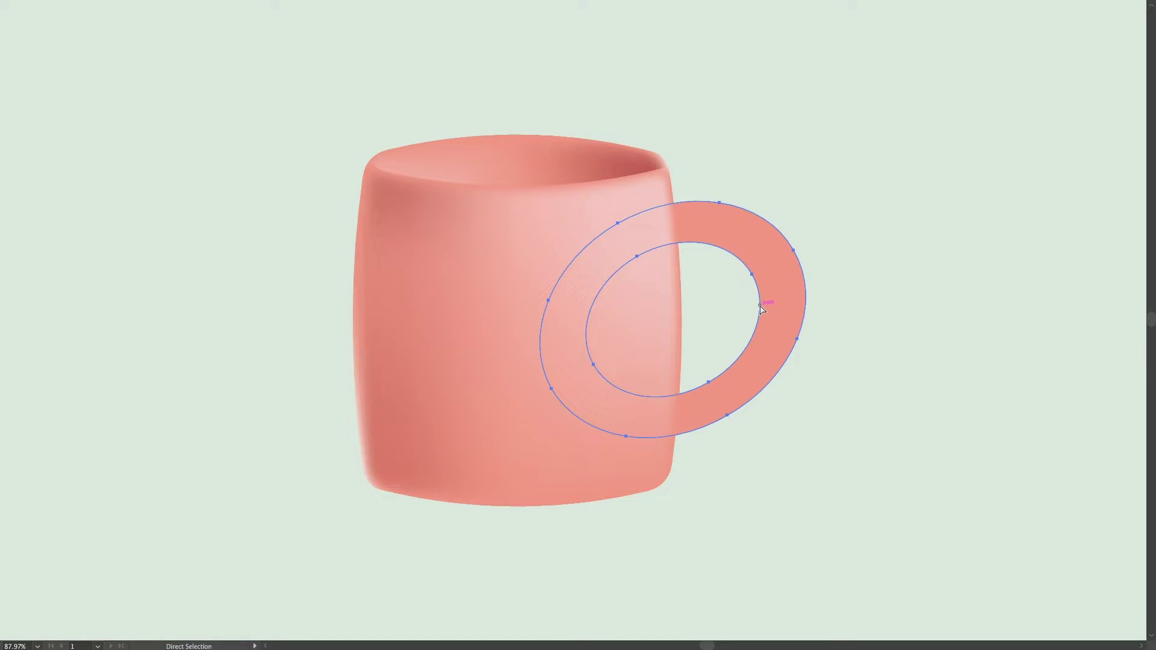
left_click(752, 275)
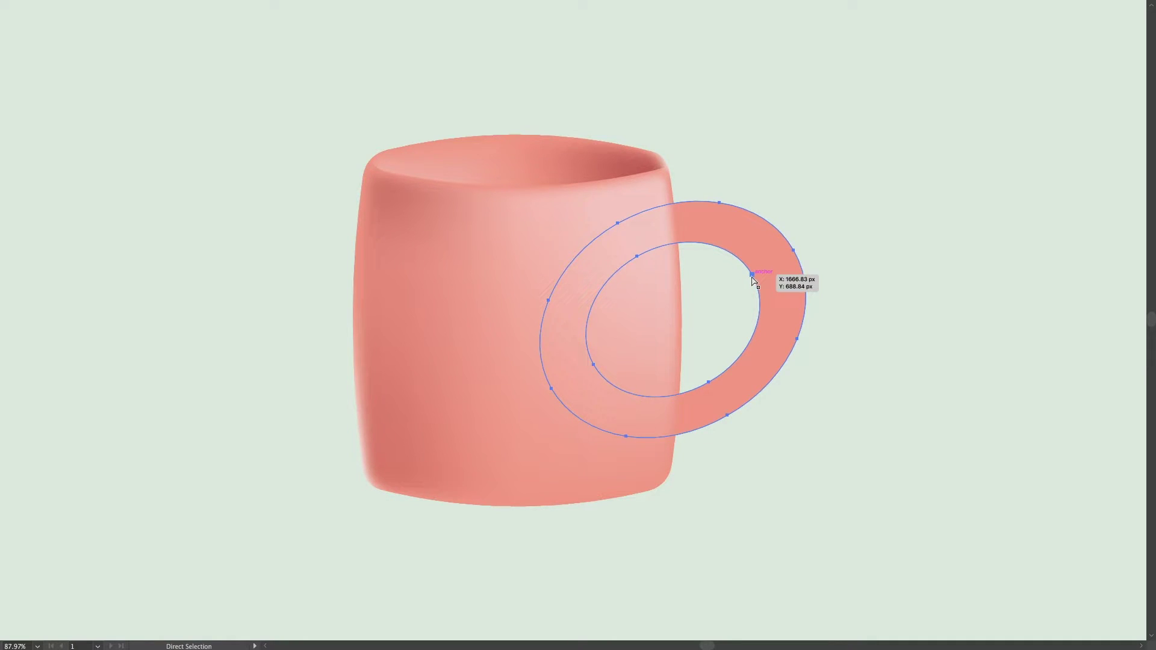
left_click_drag(754, 276, 742, 272)
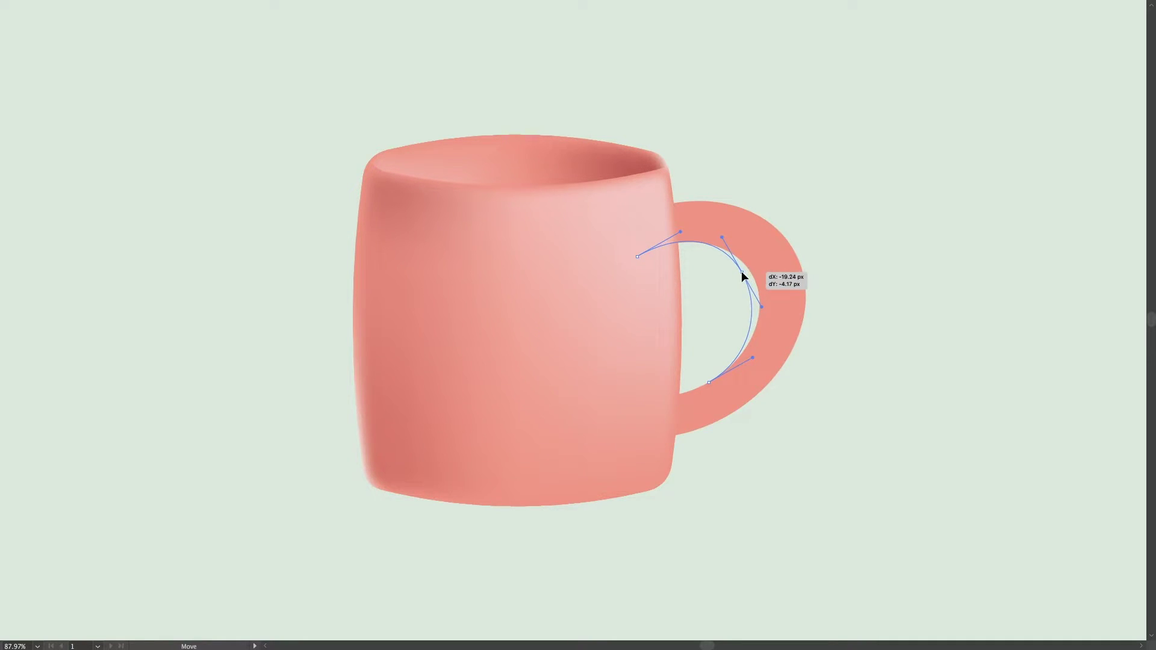
left_click(853, 205)
key("v")
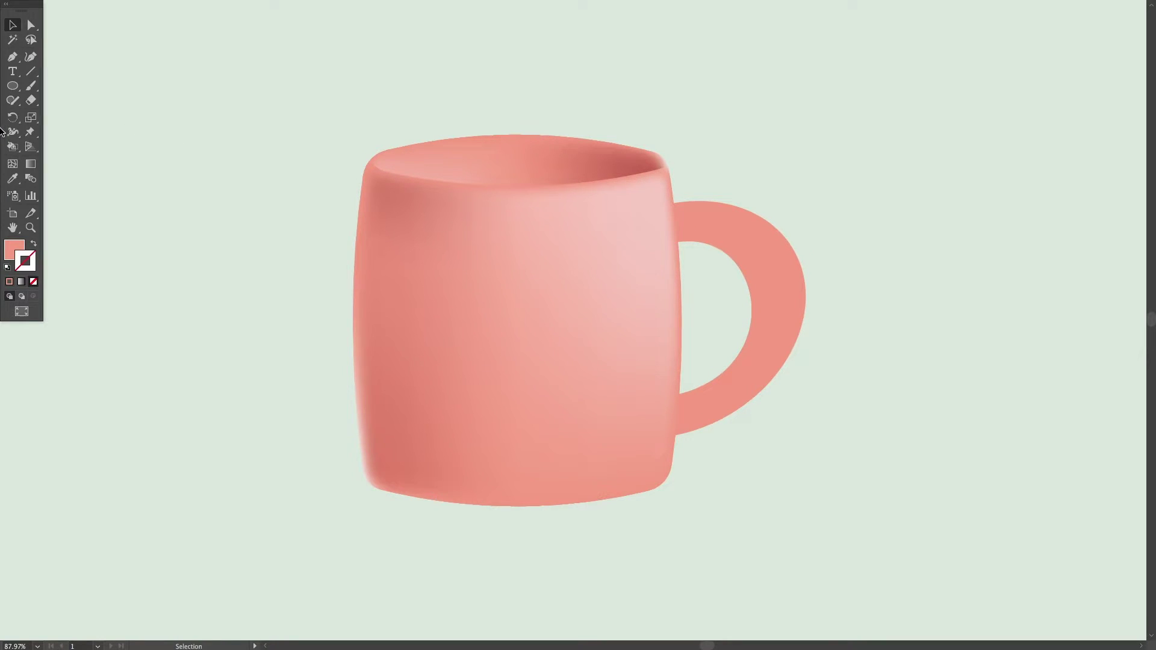
Draw a small circle left of the mug and fill it with the blue gradient swatch
left_click(13, 86)
left_click_drag(165, 153, 297, 285)
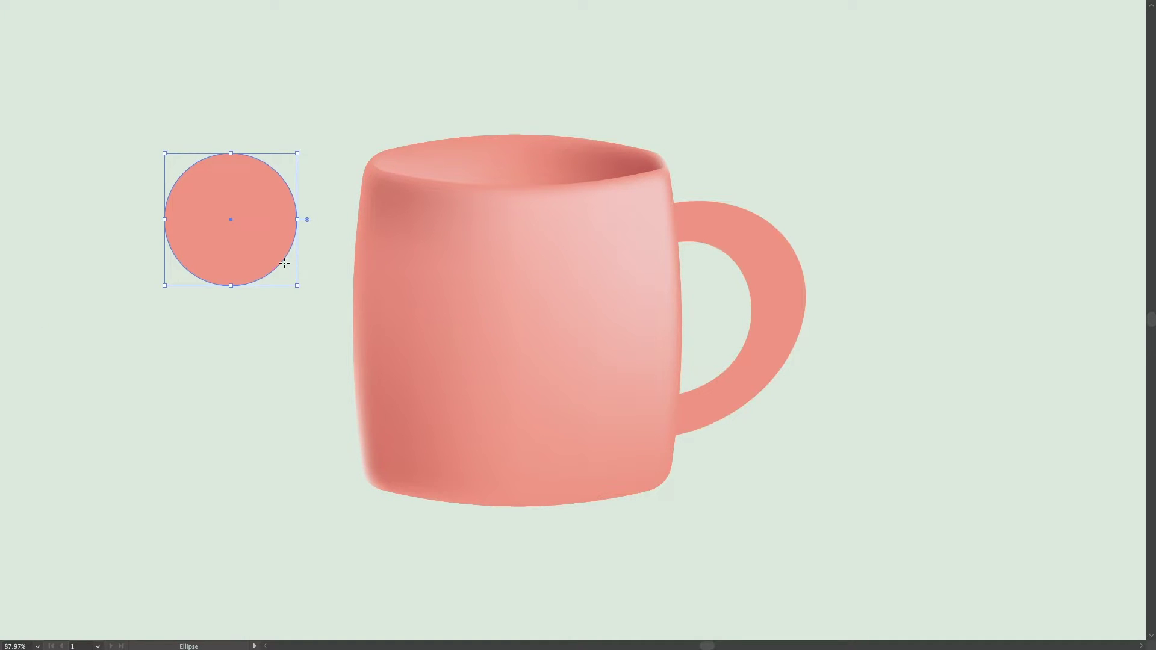
key("v")
left_click(248, 338)
left_click(256, 248)
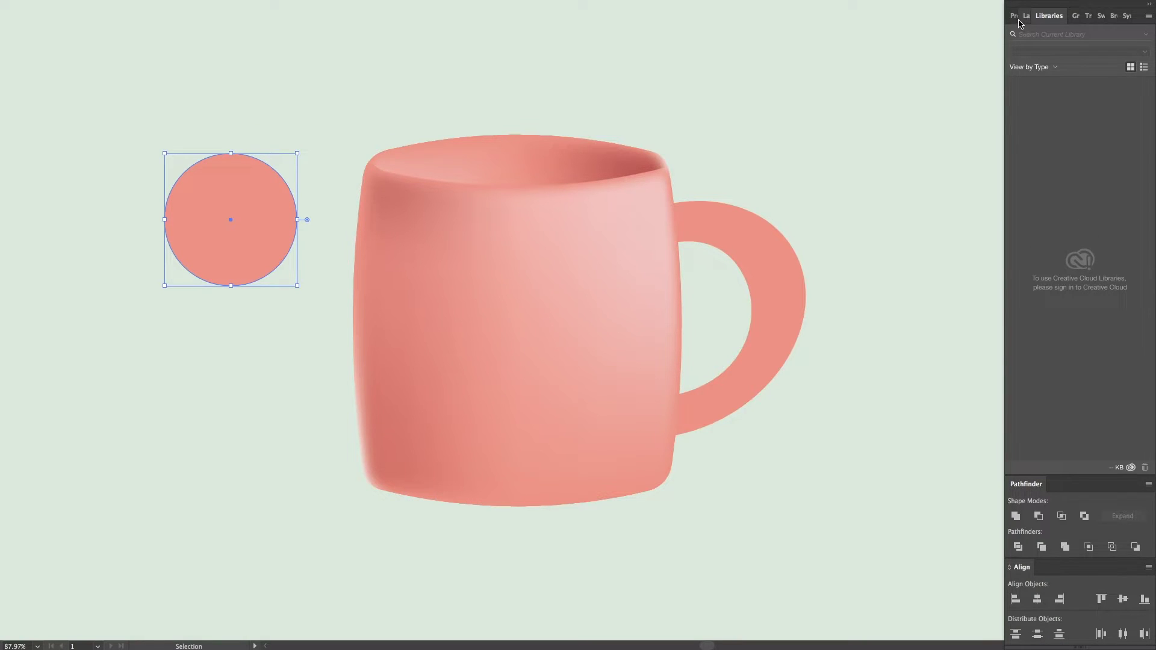
left_click(1014, 16)
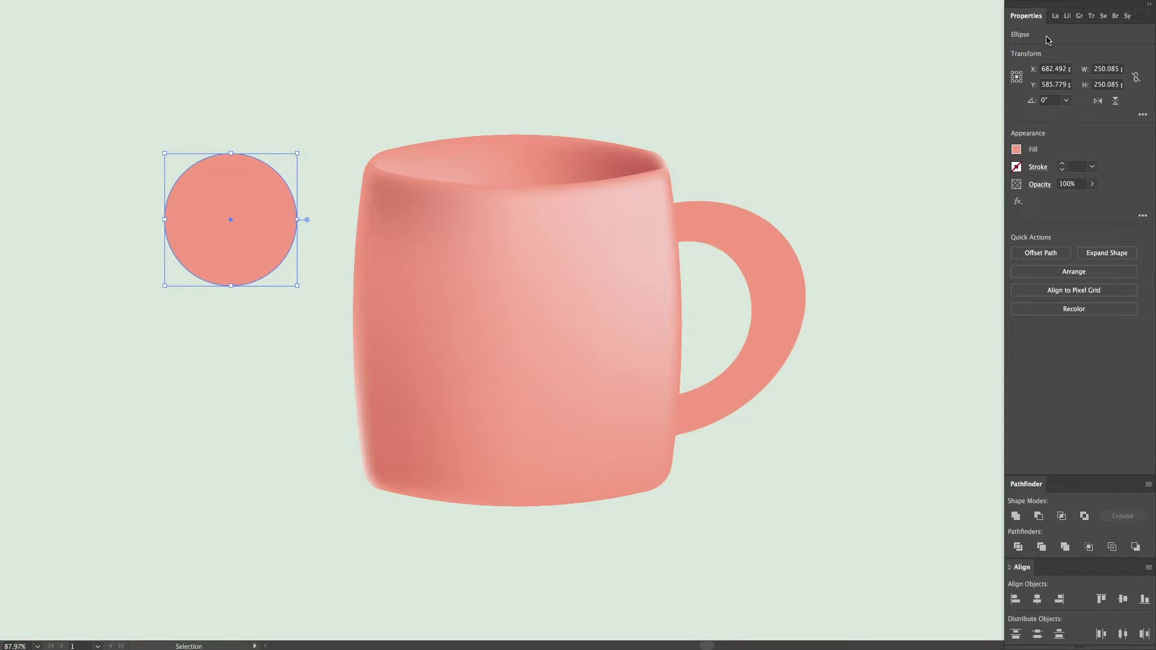
left_click(1017, 150)
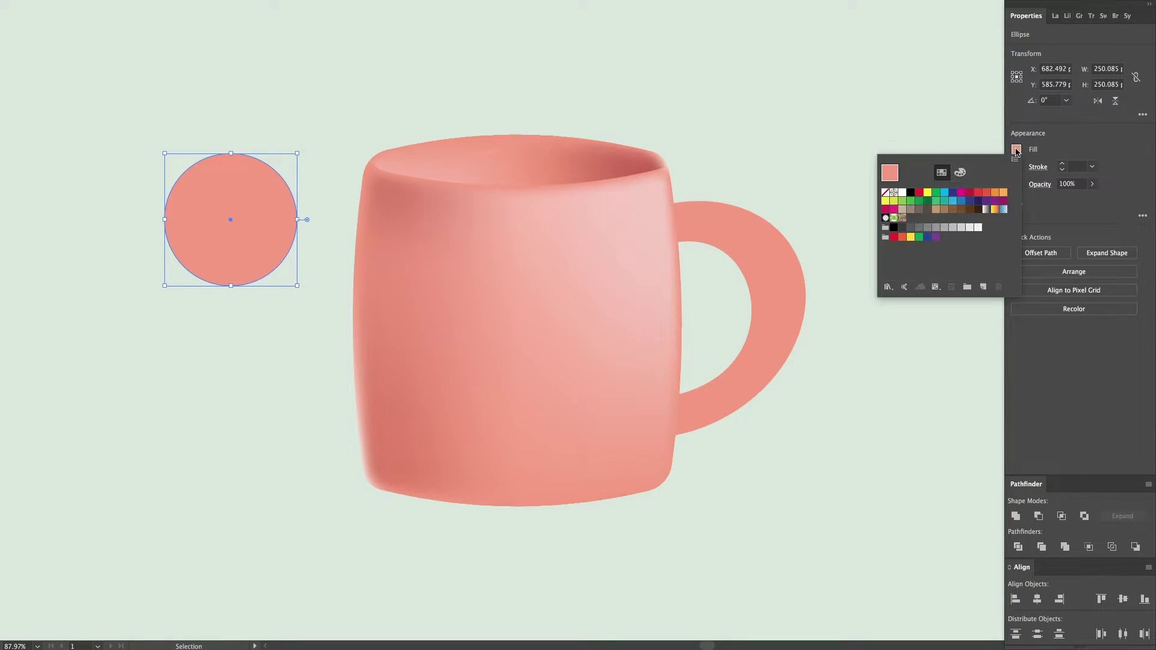
left_click(1002, 209)
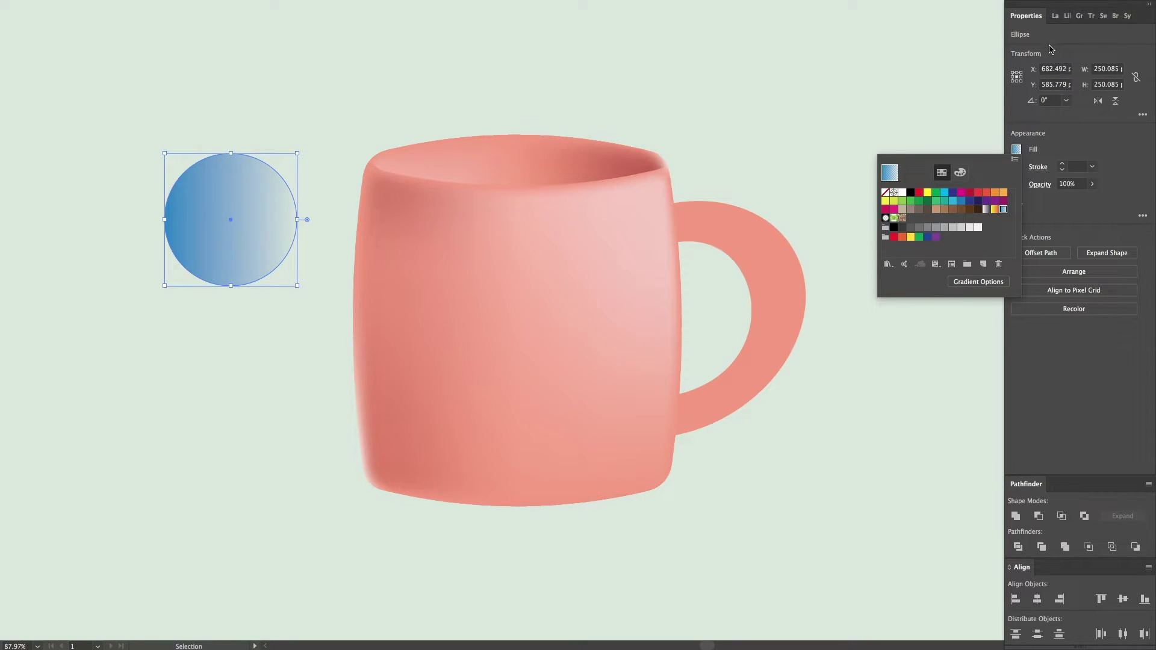
Change the circle's gradient type from linear to Radial in the Gradient panel
left_click(1078, 16)
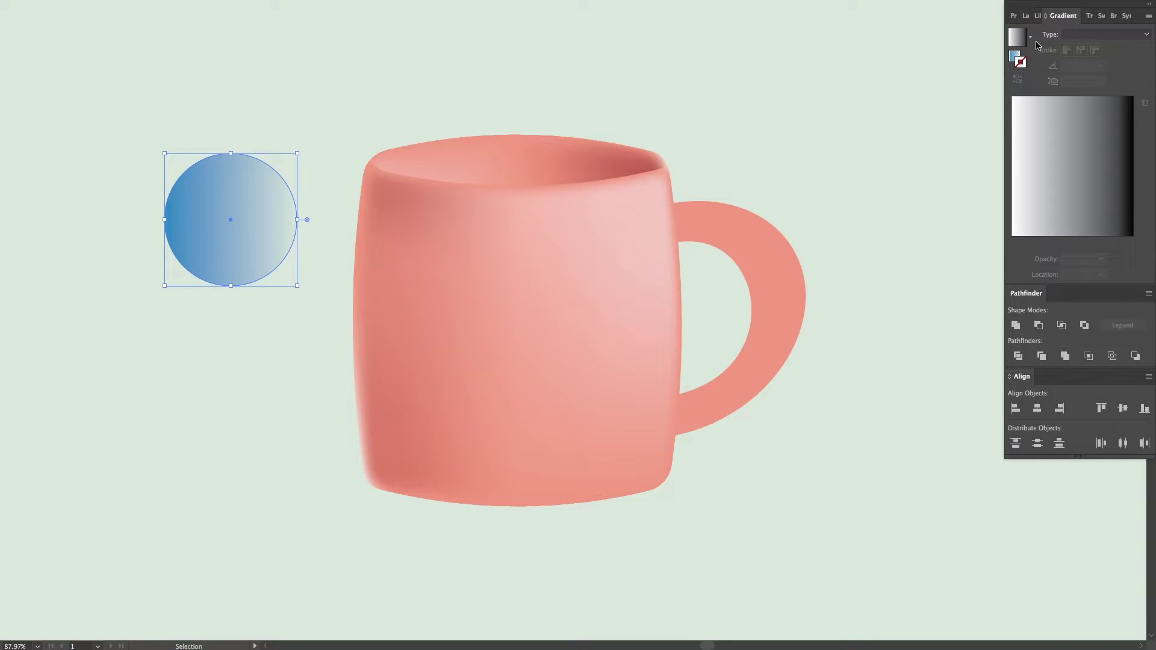
left_click(1015, 58)
left_click(1104, 34)
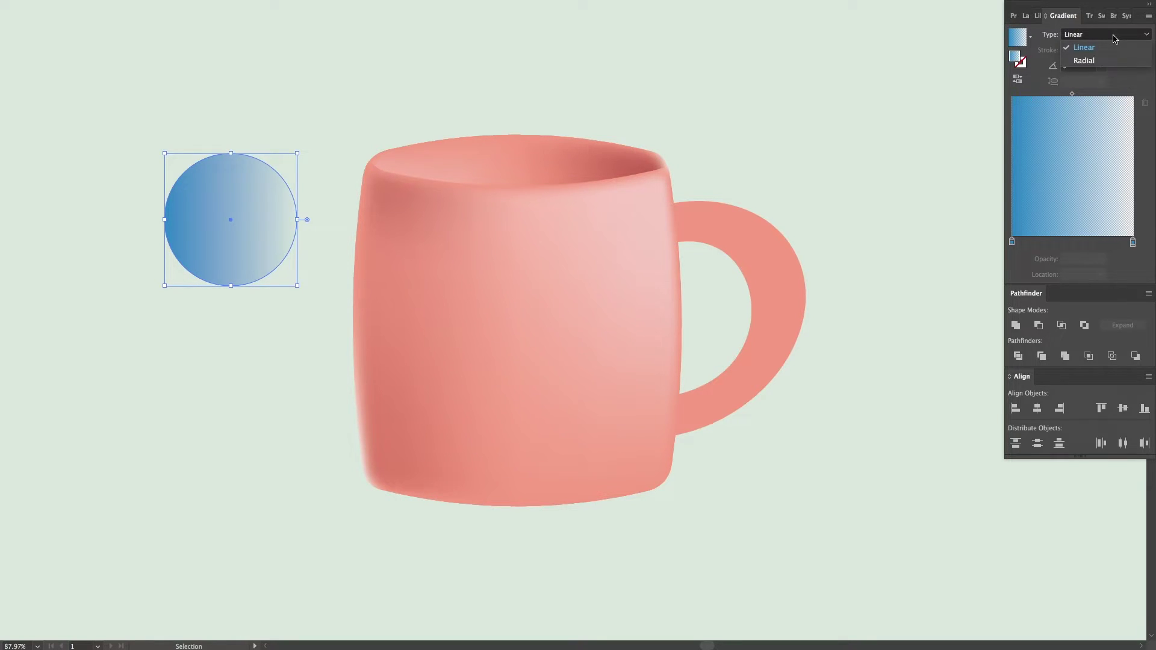
left_click(243, 51)
key("Tab")
left_click(258, 232)
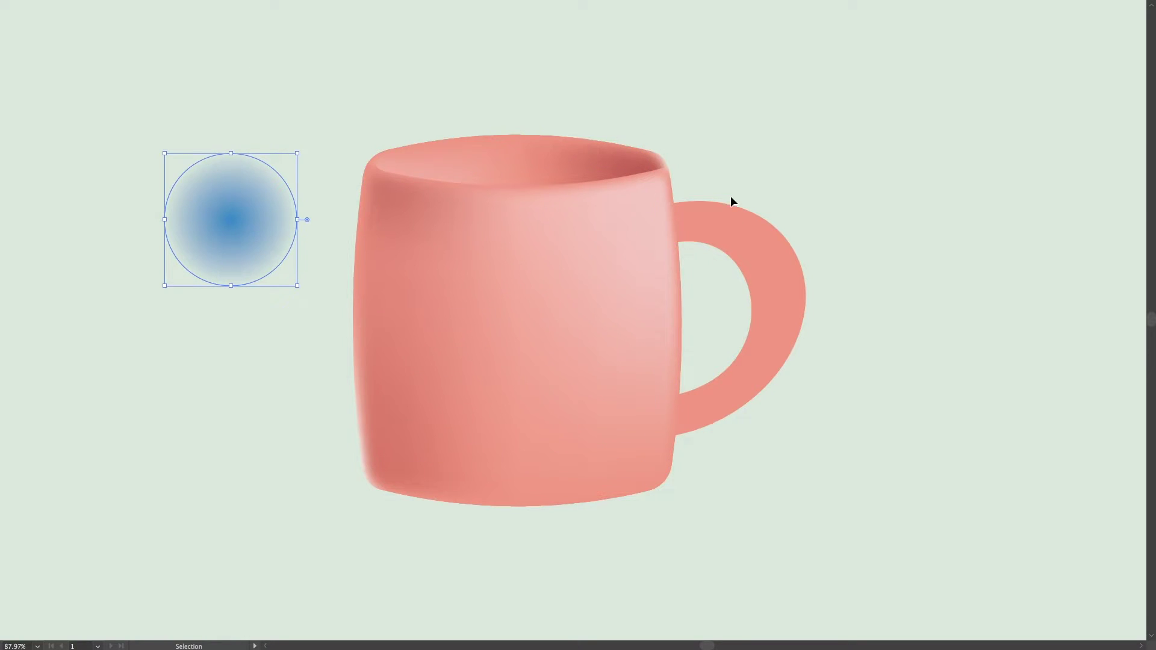
key("ctrl+alt+space")
left_click(758, 311)
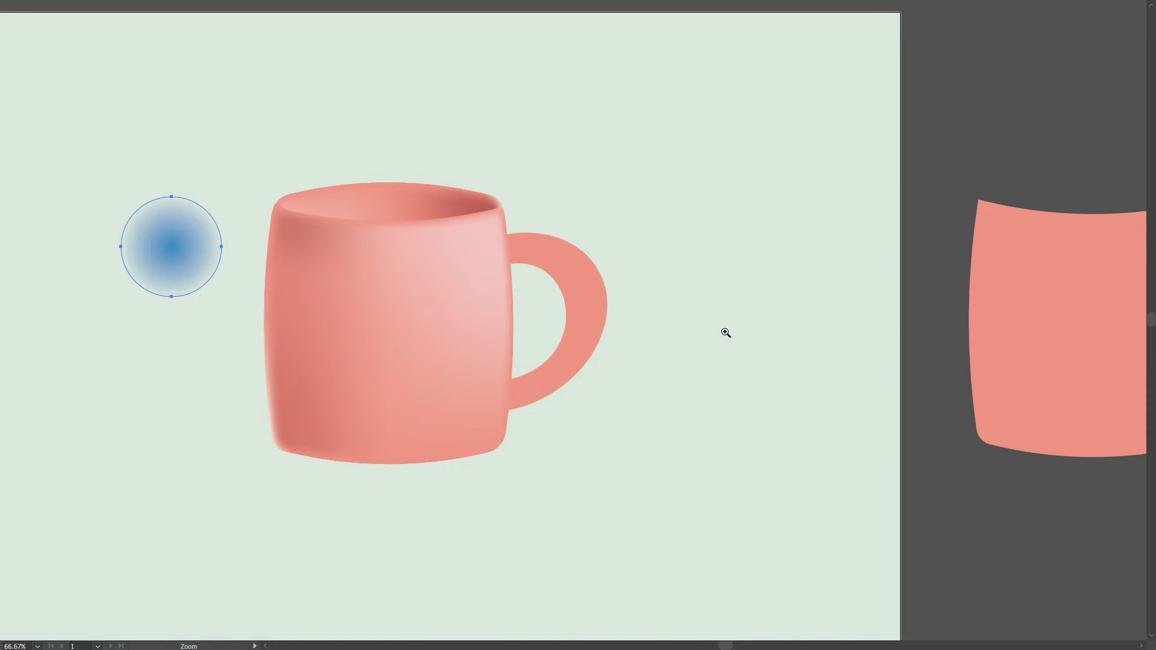
key("f")
key("ctrl+minus")
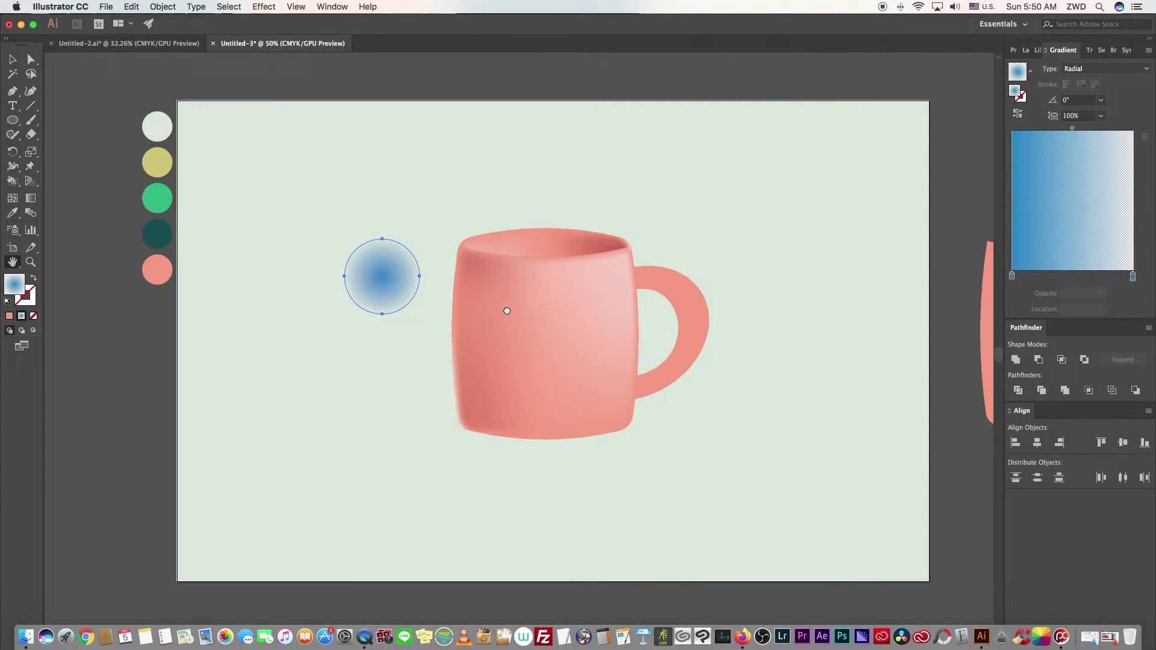
Copy the salmon sample circle's hex code, f79a80, from the Color Picker
key("v")
left_click(303, 369)
left_click(134, 260)
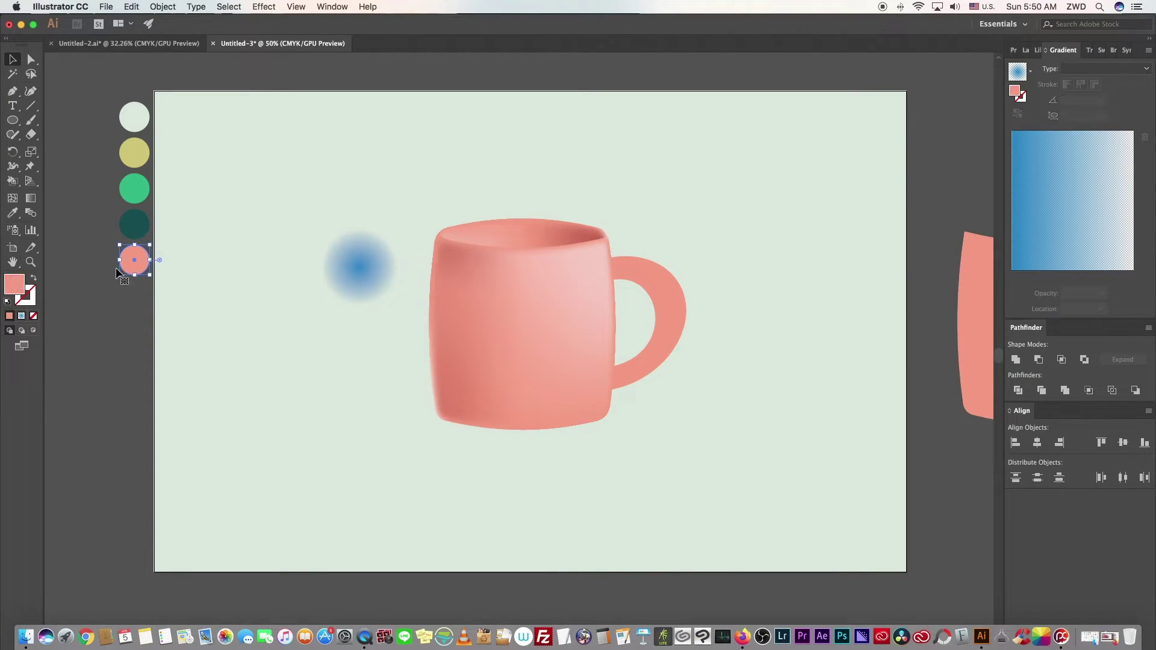
double_click(10, 286)
left_click(482, 262)
double_click(481, 262)
key("super+c")
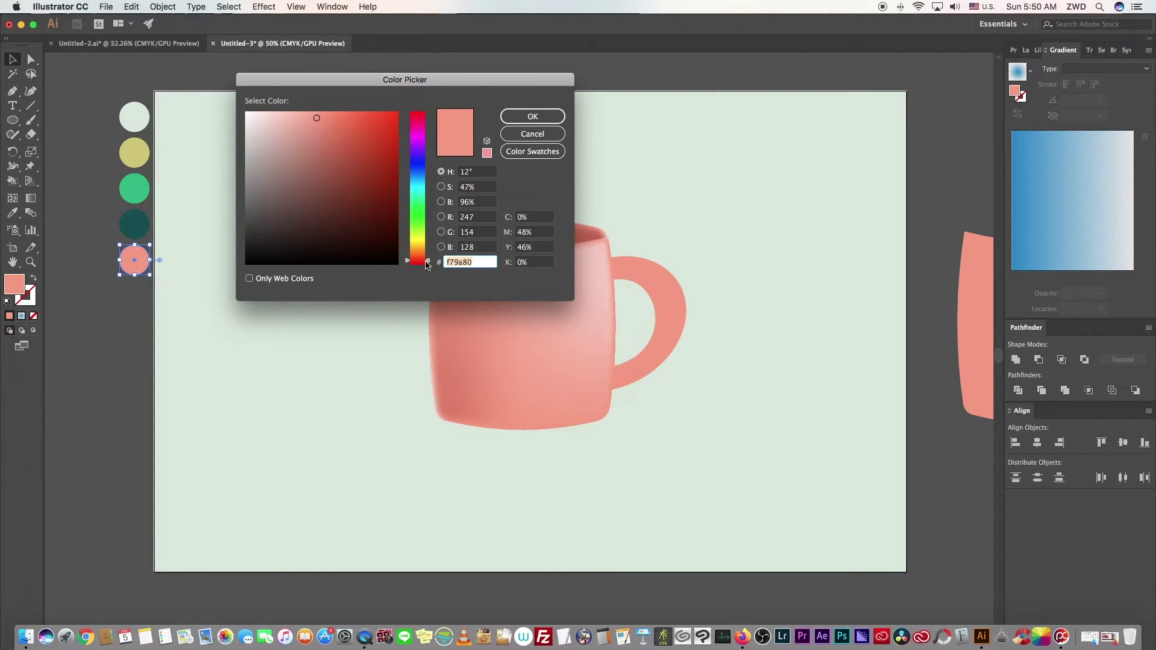
left_click(539, 117)
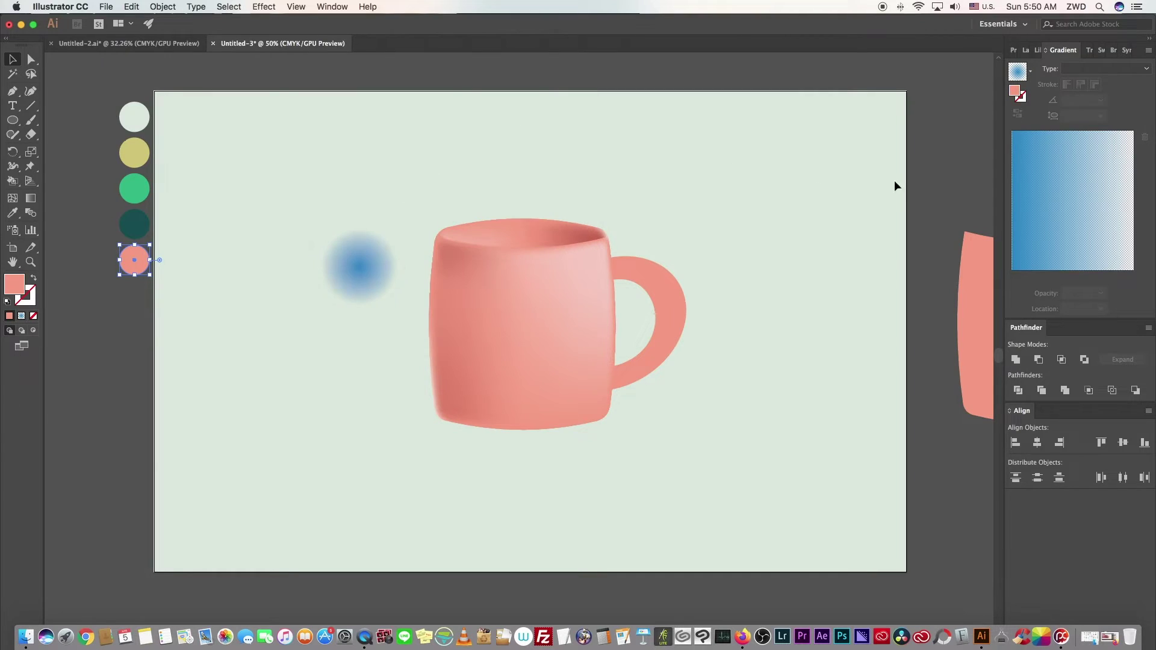
Set the glow circle's centre gradient stop to salmon f79a80 in RGB
left_click(349, 290)
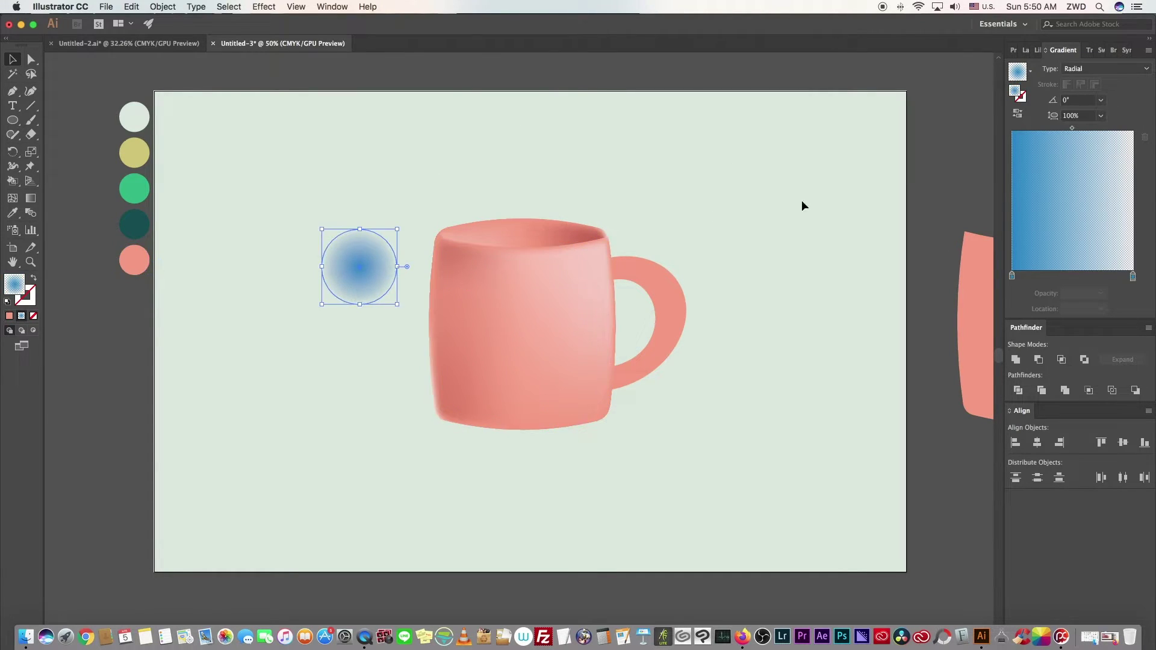
left_click(1013, 278)
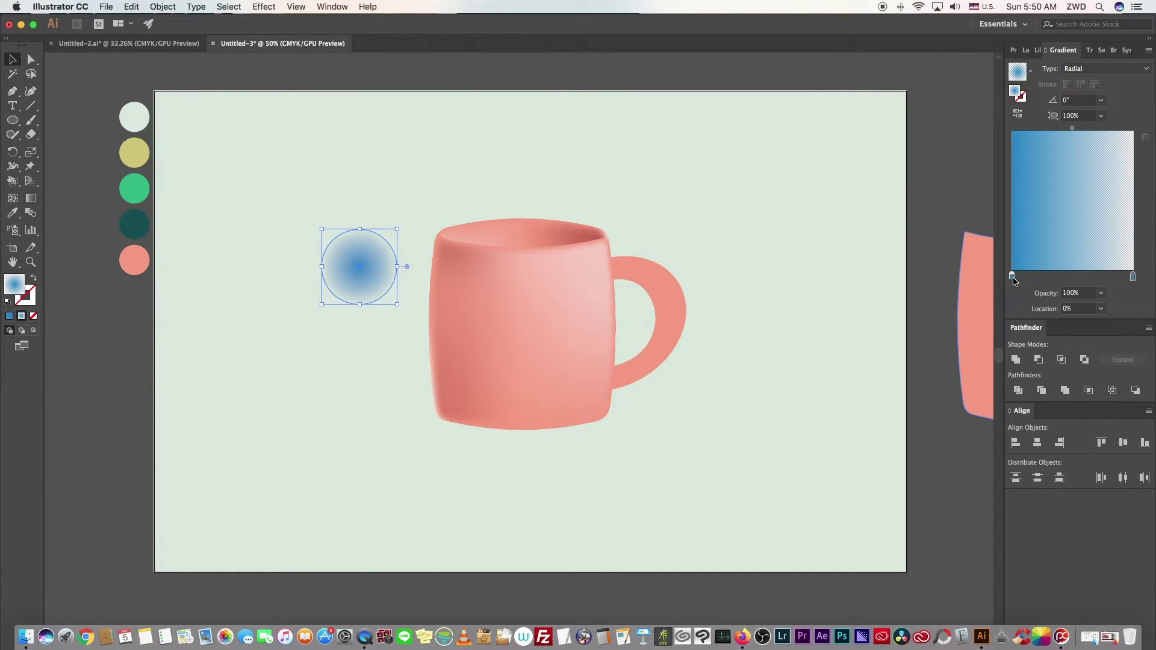
double_click(1012, 277)
left_click(1130, 289)
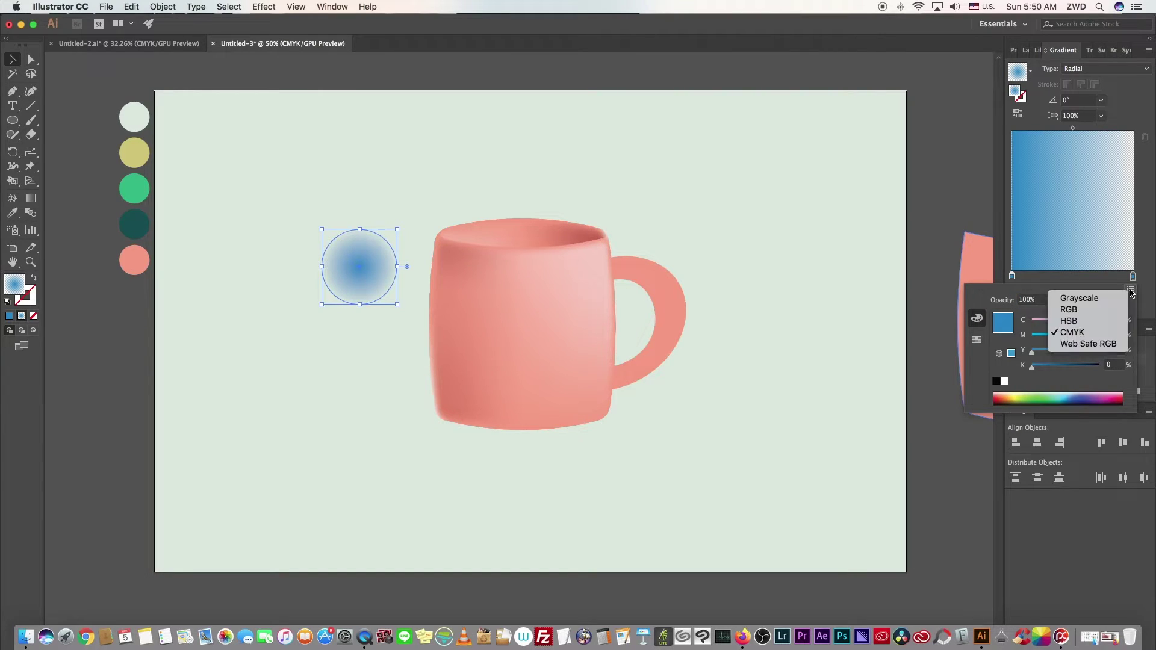
left_click(1077, 310)
left_click_drag(1117, 384, 1079, 377)
key("super+v")
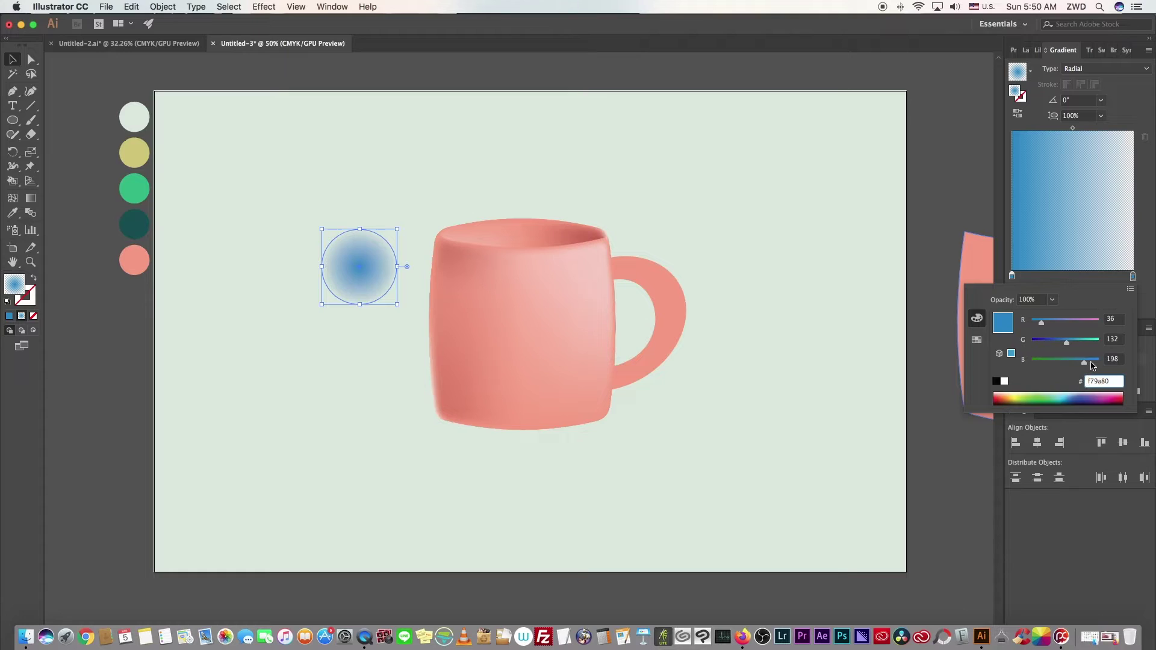
key("Return")
Set the outer gradient stop to salmon f79a80 in RGB as well
left_click(1133, 278)
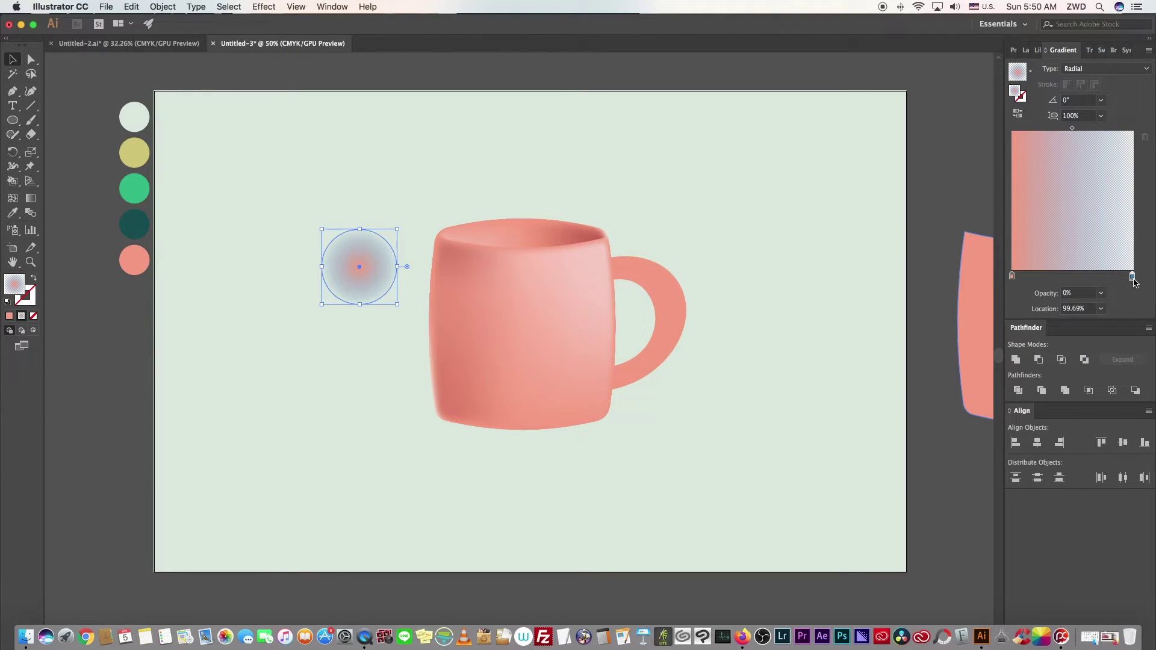
double_click(1132, 278)
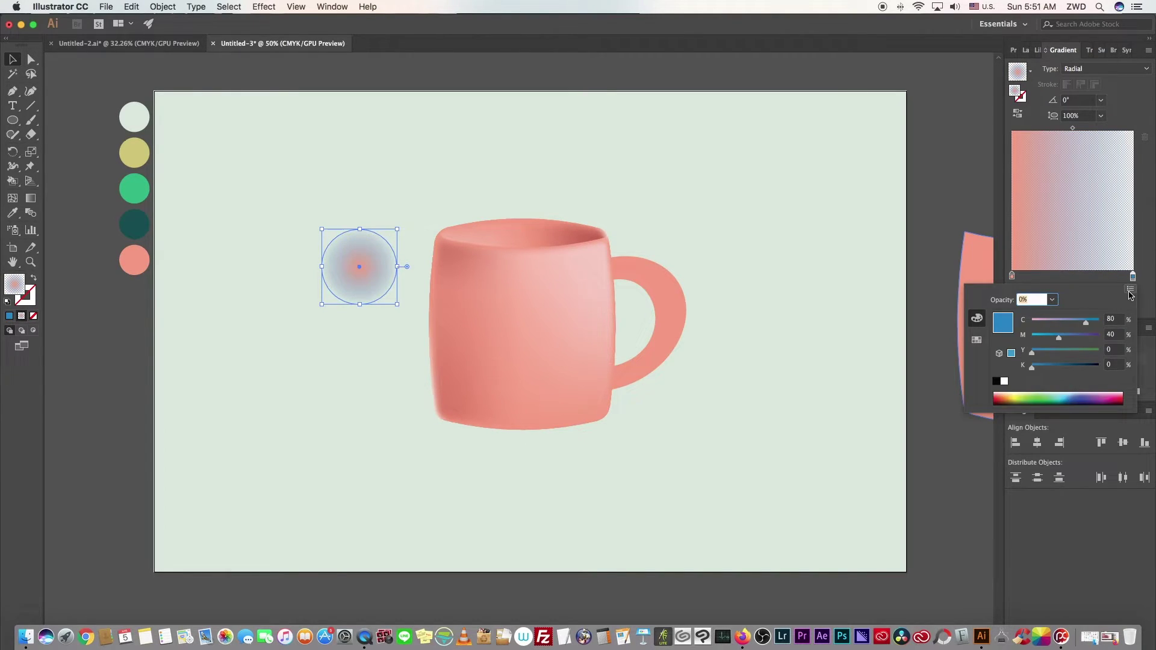
left_click(1130, 289)
left_click(1107, 309)
left_click(1117, 381)
type("f79a80")
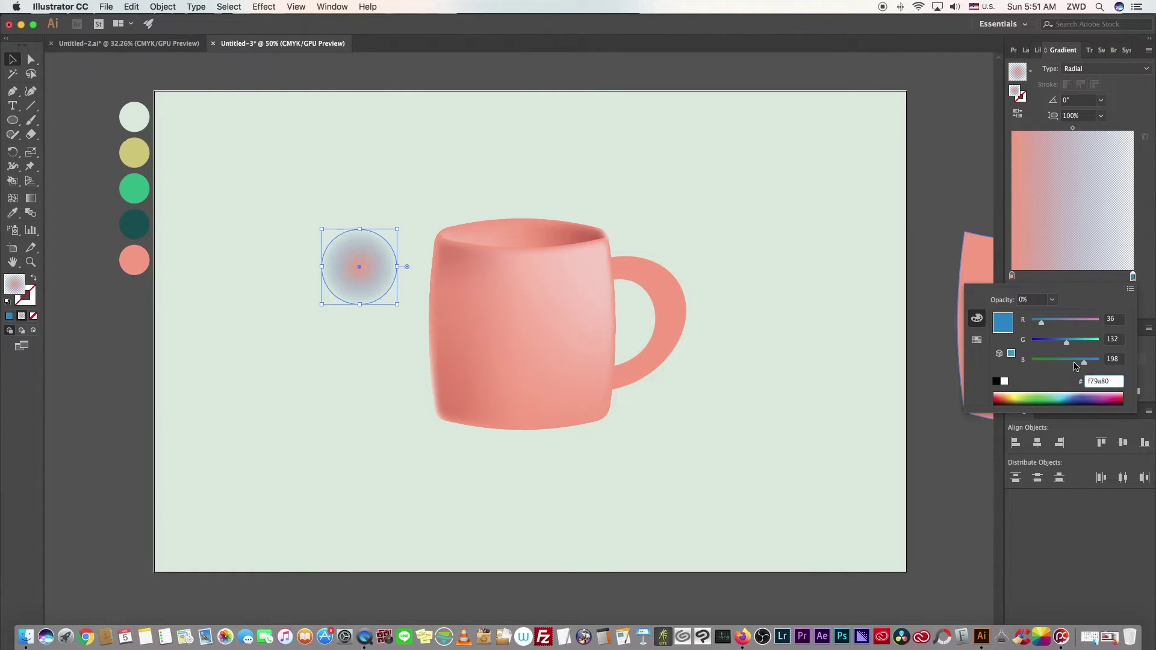
key("Return")
left_click(689, 172)
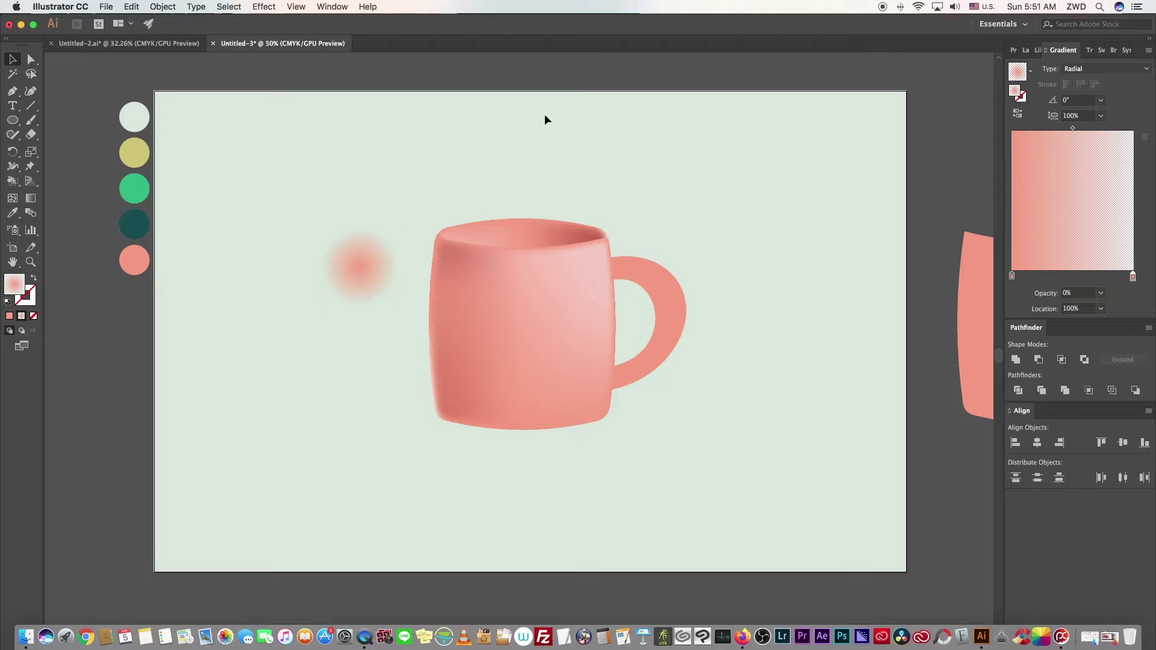
Duplicate the pink glow circle and place the copy over the mug handle
left_click(361, 289)
left_click_drag(377, 273, 126, 338)
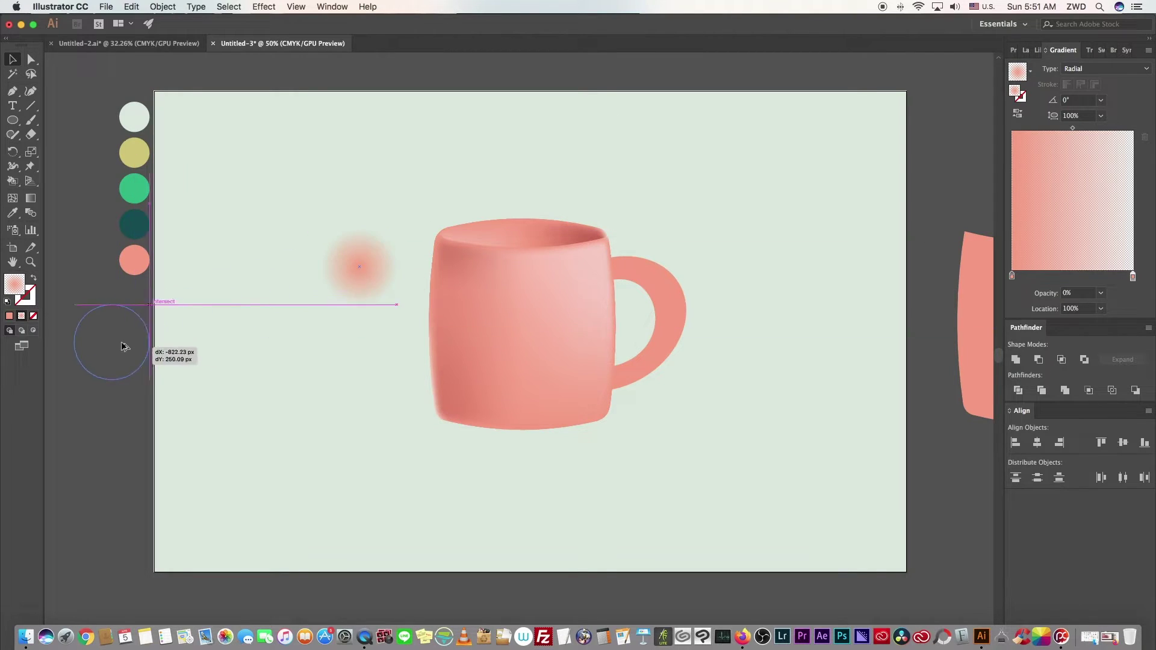
mouse_move(396, 287)
left_mouse_down()
mouse_move(405, 356)
mouse_move(653, 395)
left_mouse_up()
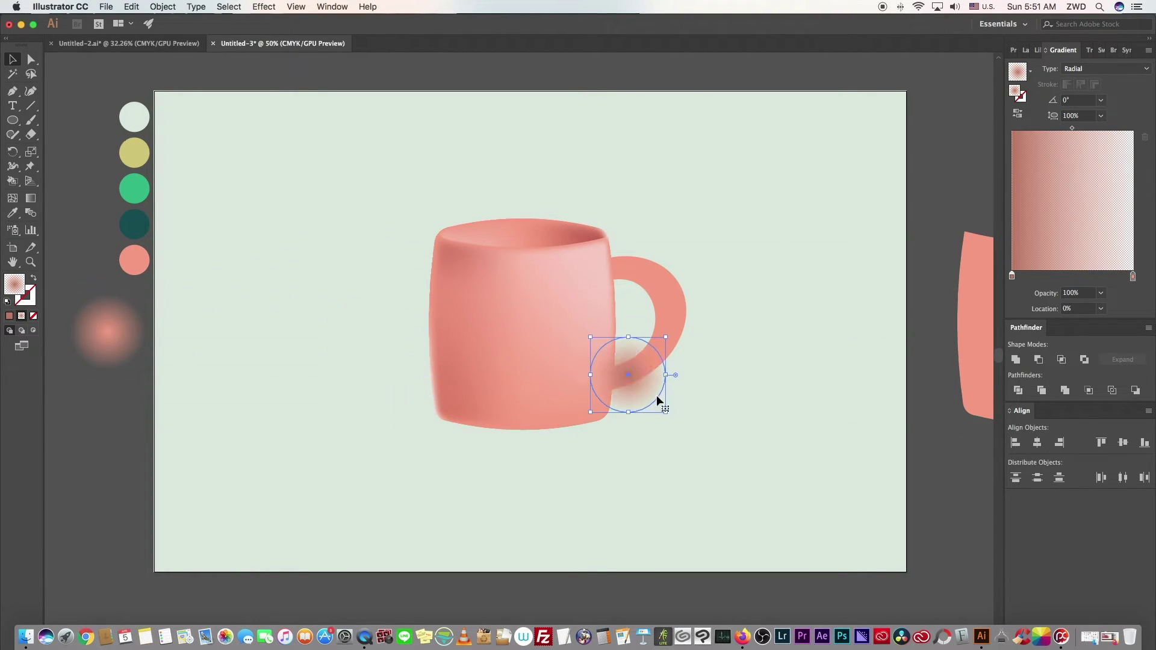
mouse_move(650, 400)
left_mouse_down()
mouse_move(643, 410)
mouse_move(669, 438)
left_mouse_up()
left_click(714, 340)
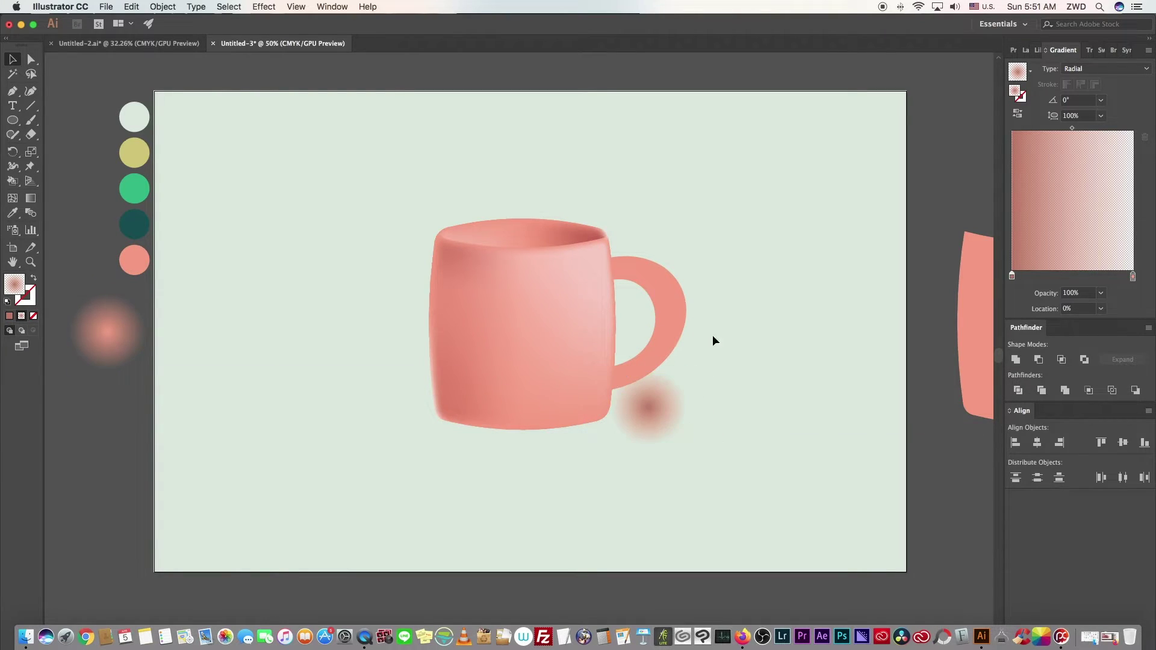
Copy the handle ring, clip the glow inside it, and move the shadow onto the handle
left_click(674, 341)
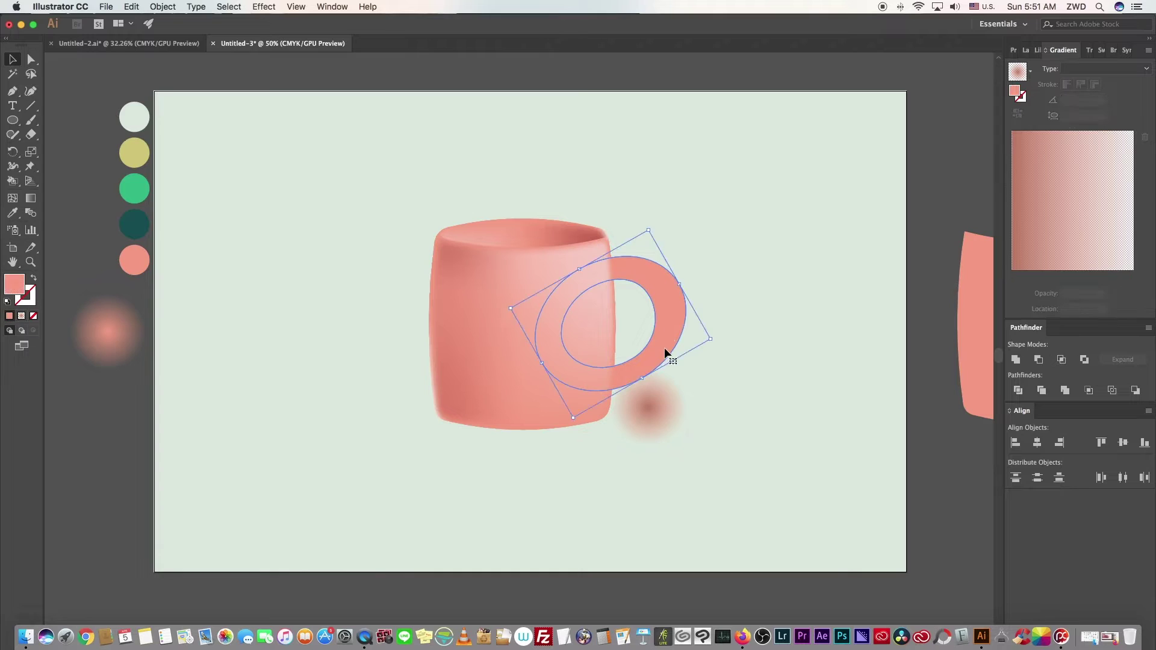
mouse_move(674, 334)
left_mouse_down()
mouse_move(582, 364)
mouse_move(814, 332)
left_mouse_up()
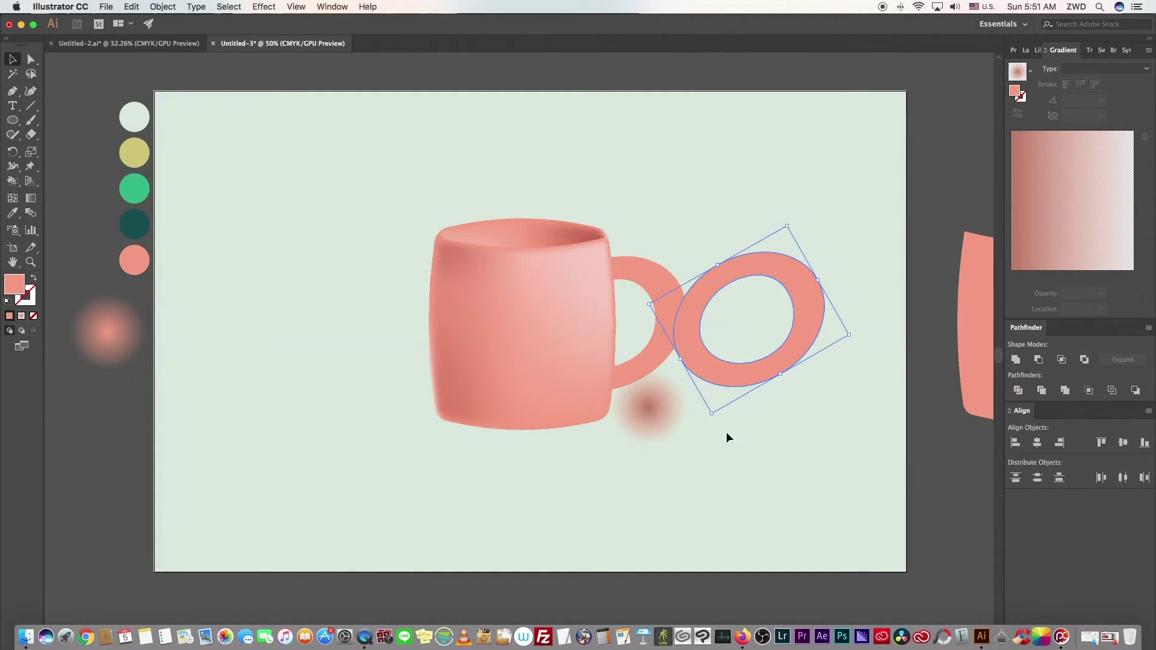
left_click_drag(663, 413, 801, 358)
left_click(849, 277)
left_click_drag(848, 277, 774, 391)
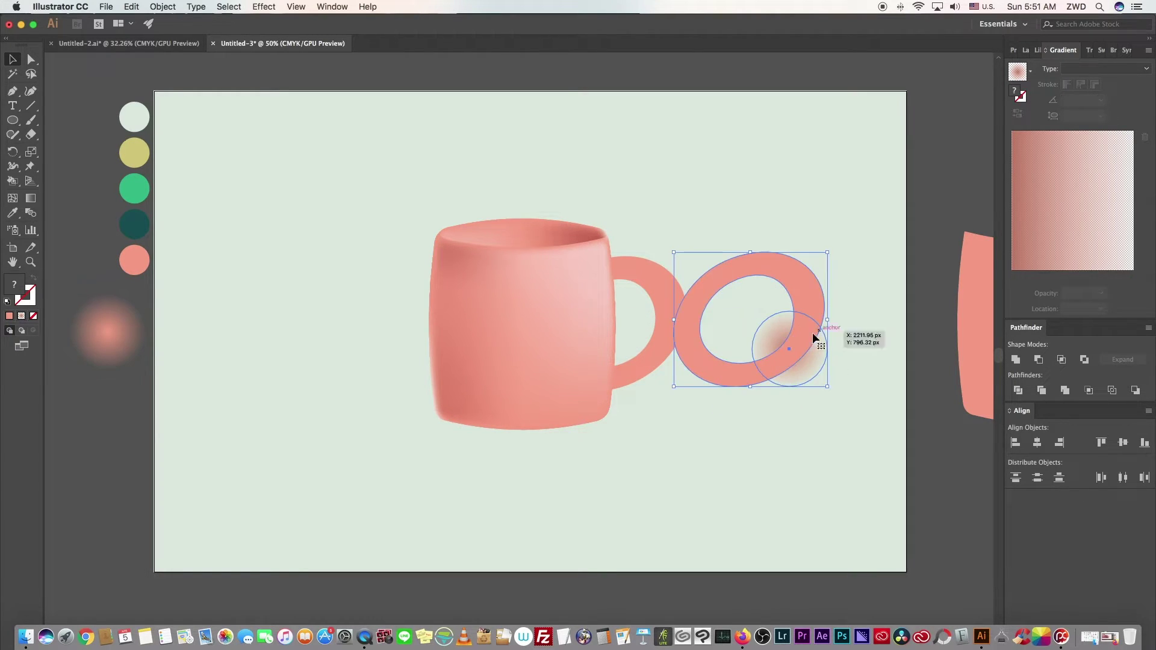
right_click(796, 344)
left_click(847, 430)
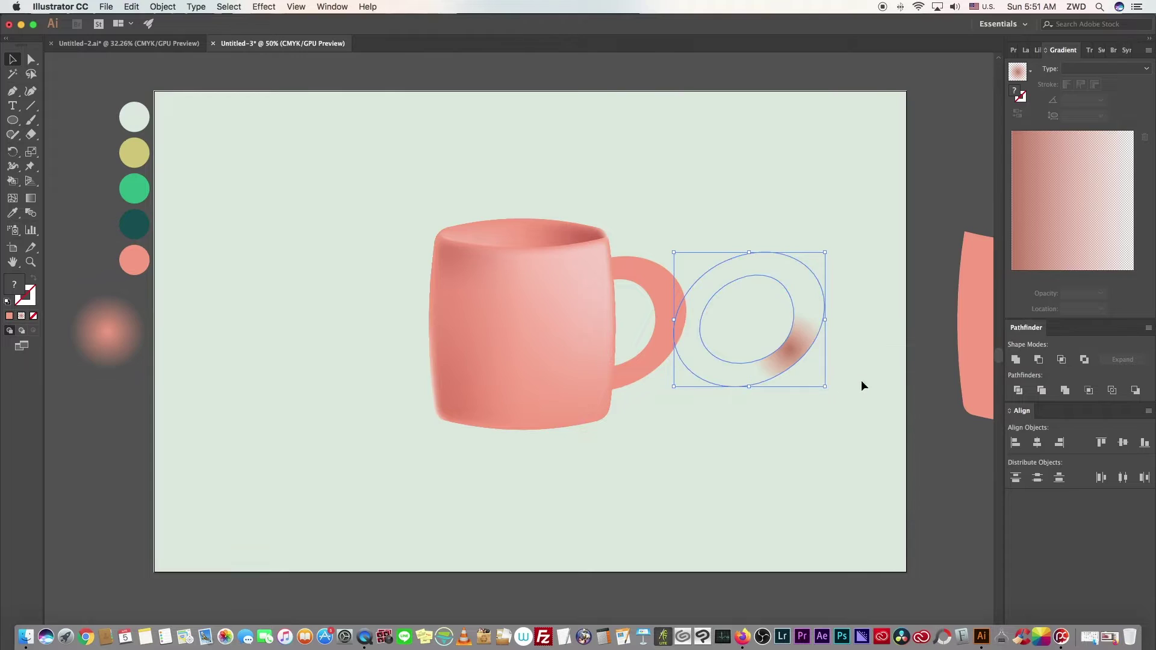
key("ctrl+z")
key("ctrl+shift+z")
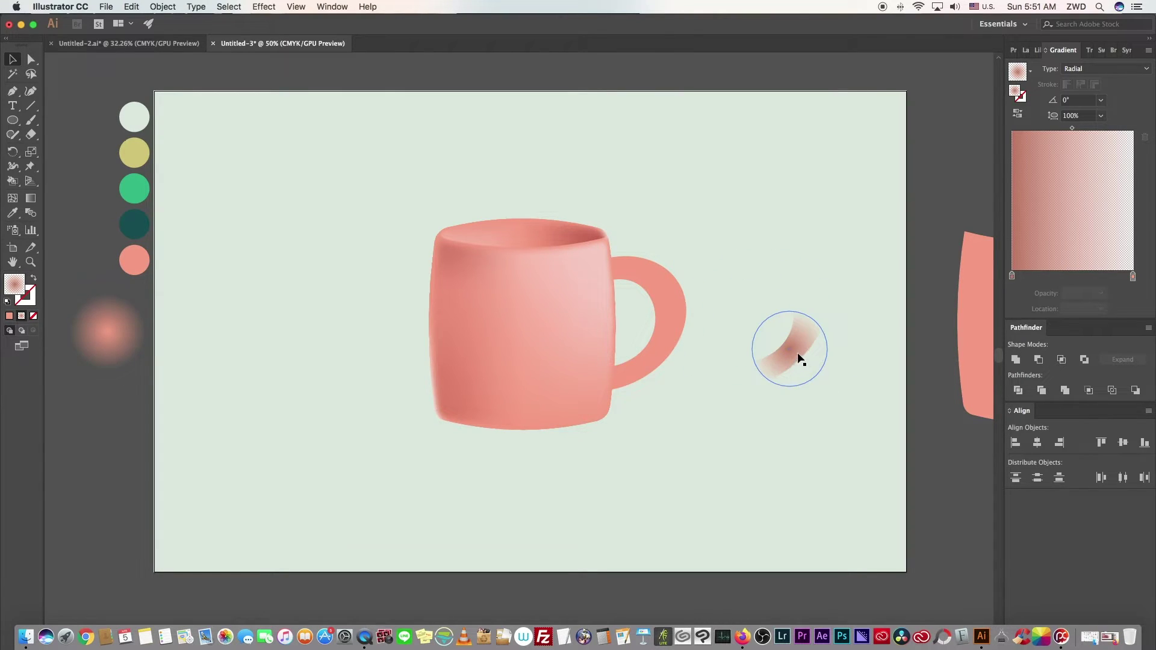
mouse_move(792, 303)
left_mouse_down()
mouse_move(647, 312)
mouse_move(658, 304)
left_mouse_up()
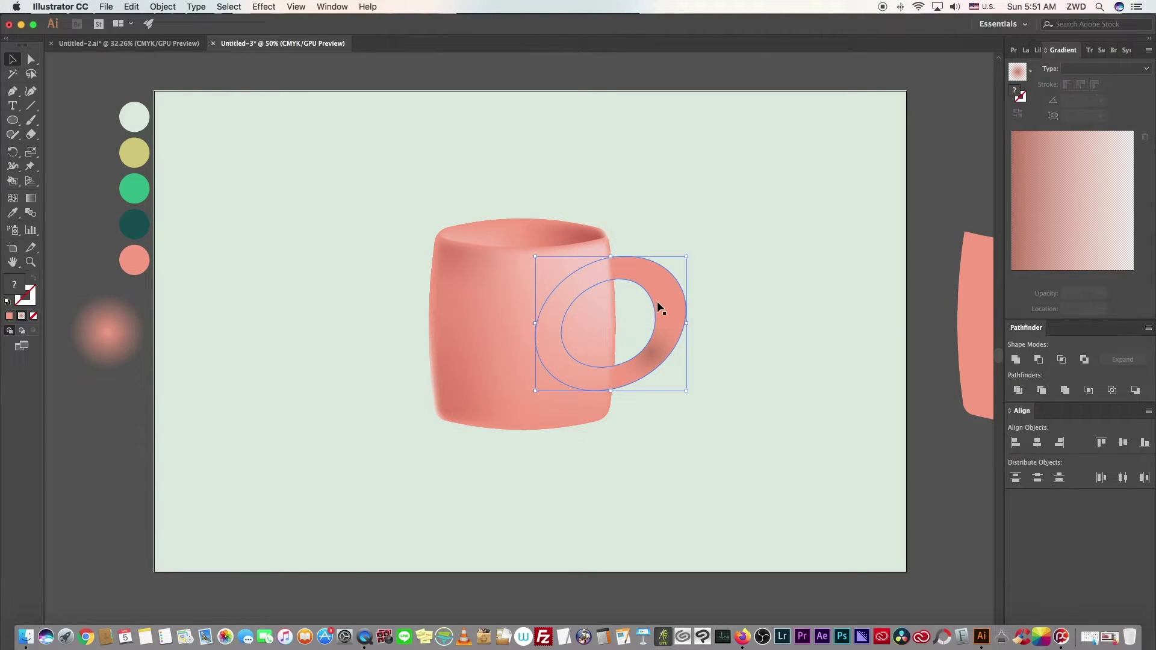
Nudge the glow inside the clipped handle shadow toward the mug body
double_click(662, 360)
mouse_move(662, 361)
left_mouse_down()
mouse_move(631, 382)
mouse_move(642, 374)
left_mouse_up()
left_click(665, 373)
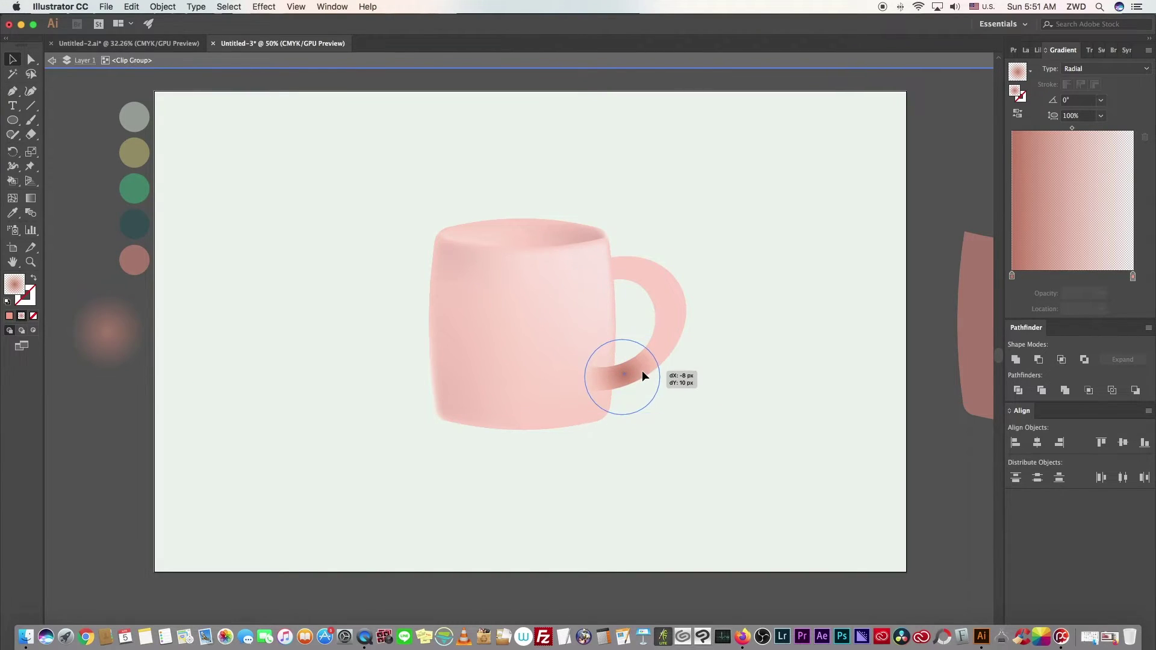
left_click(703, 363)
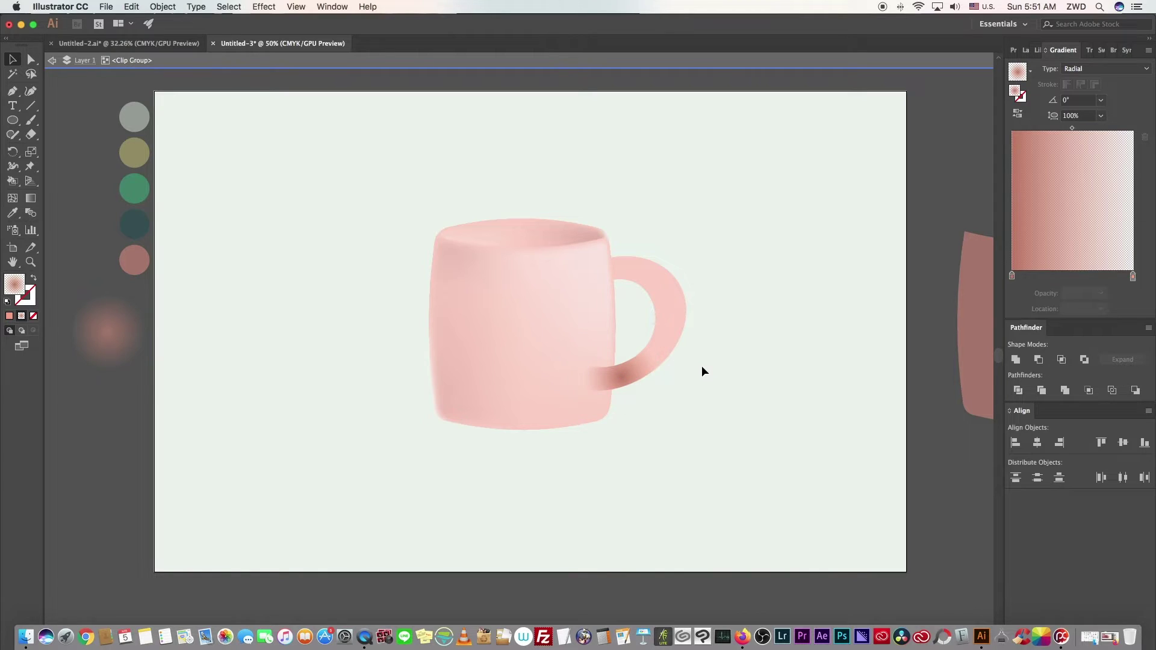
double_click(702, 366)
left_click(632, 372)
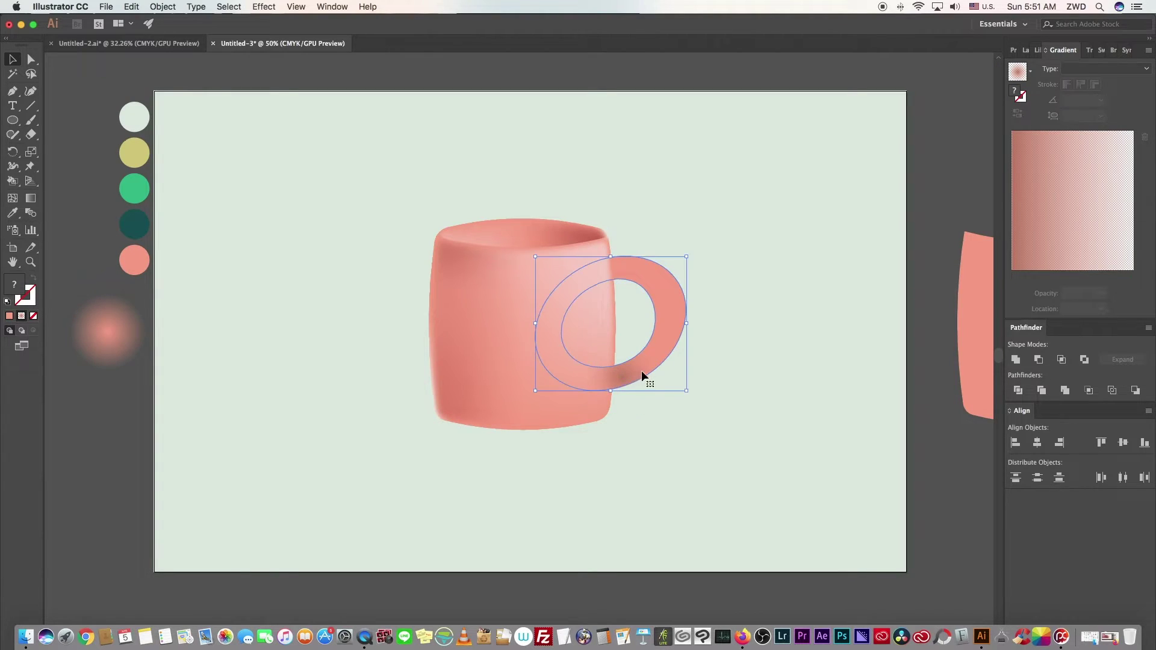
key("a")
left_click(650, 312)
left_click(757, 339)
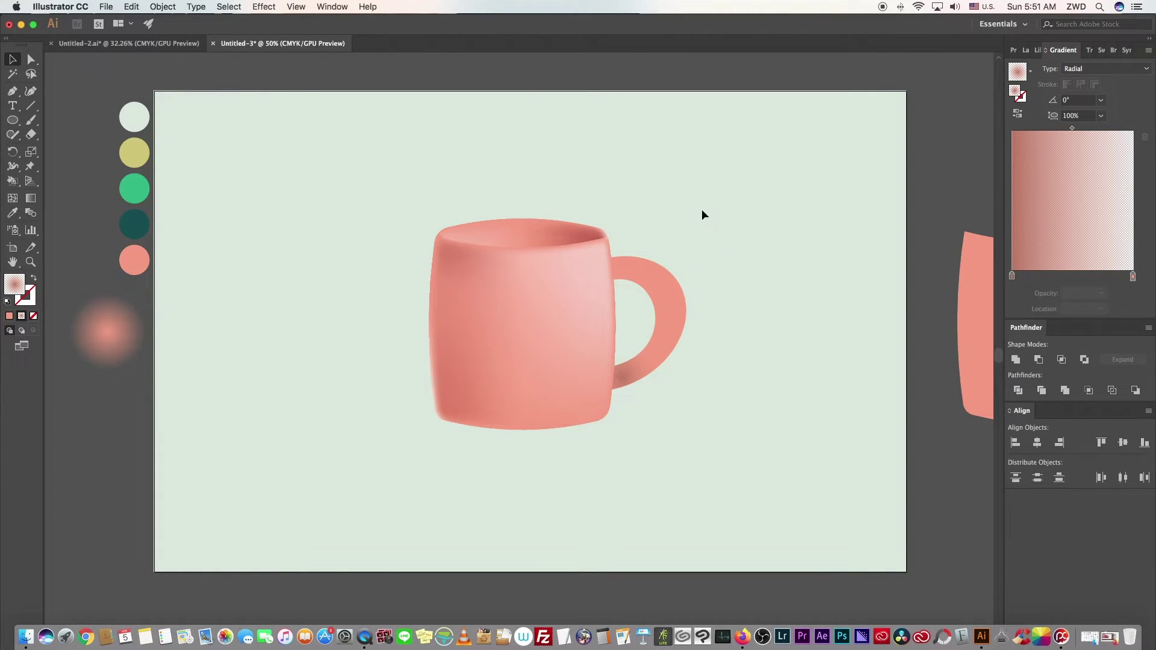
left_click(637, 375)
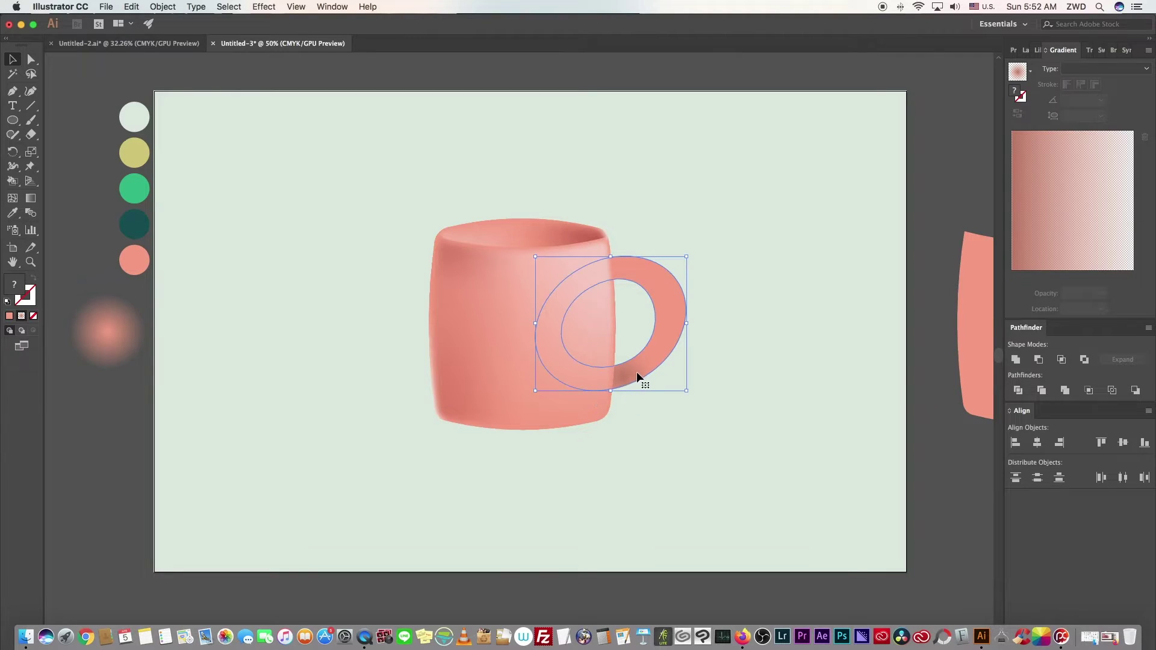
Flatten the gradient into a wide ellipse, rotate it about 22°, and move it up the handle
double_click(632, 372)
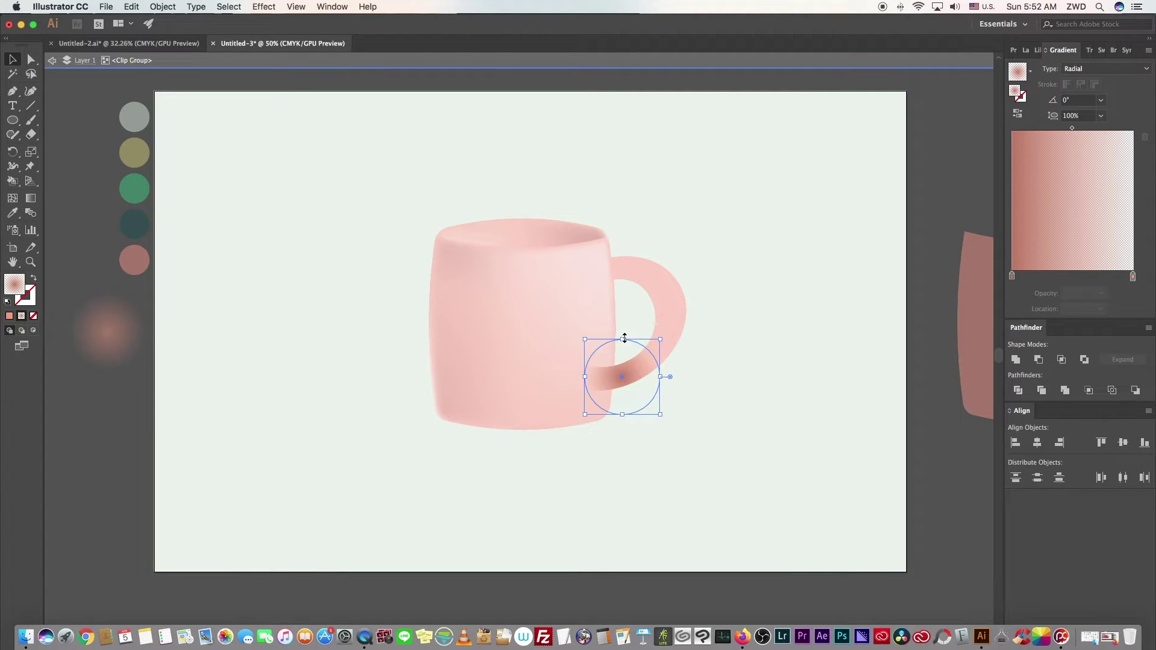
left_click_drag(624, 338, 650, 387)
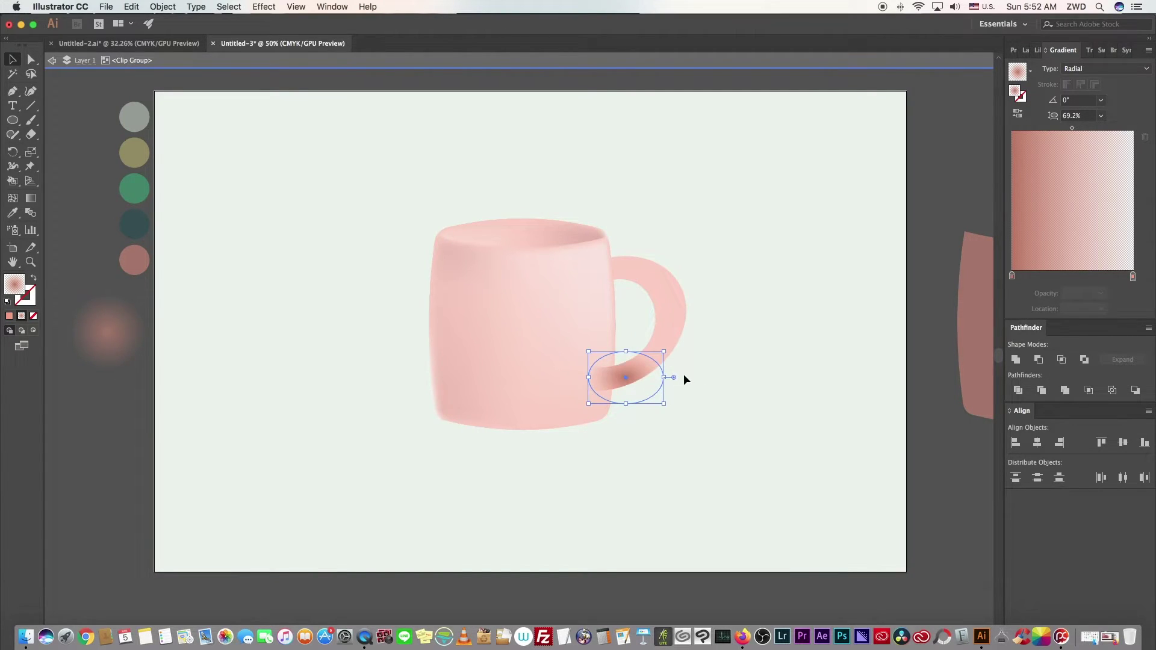
mouse_move(672, 350)
left_mouse_down()
mouse_move(639, 266)
mouse_move(627, 270)
left_mouse_up()
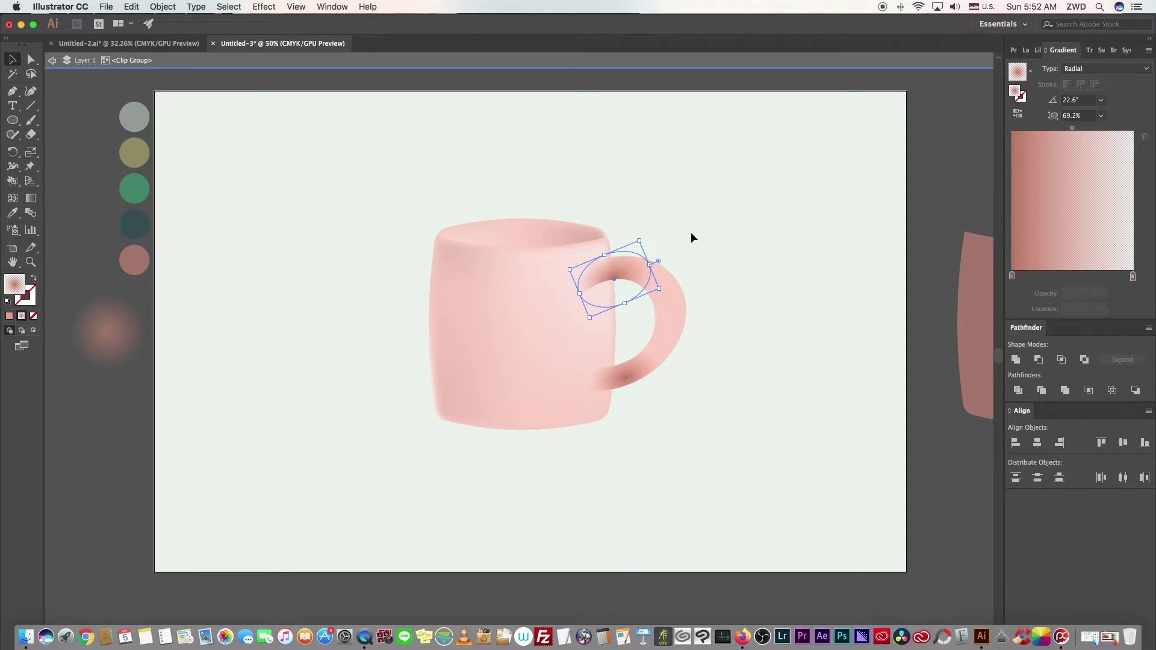
left_click(697, 228)
left_click(636, 264)
mouse_move(630, 271)
left_mouse_down()
mouse_move(681, 286)
mouse_move(709, 257)
mouse_move(634, 241)
left_mouse_up()
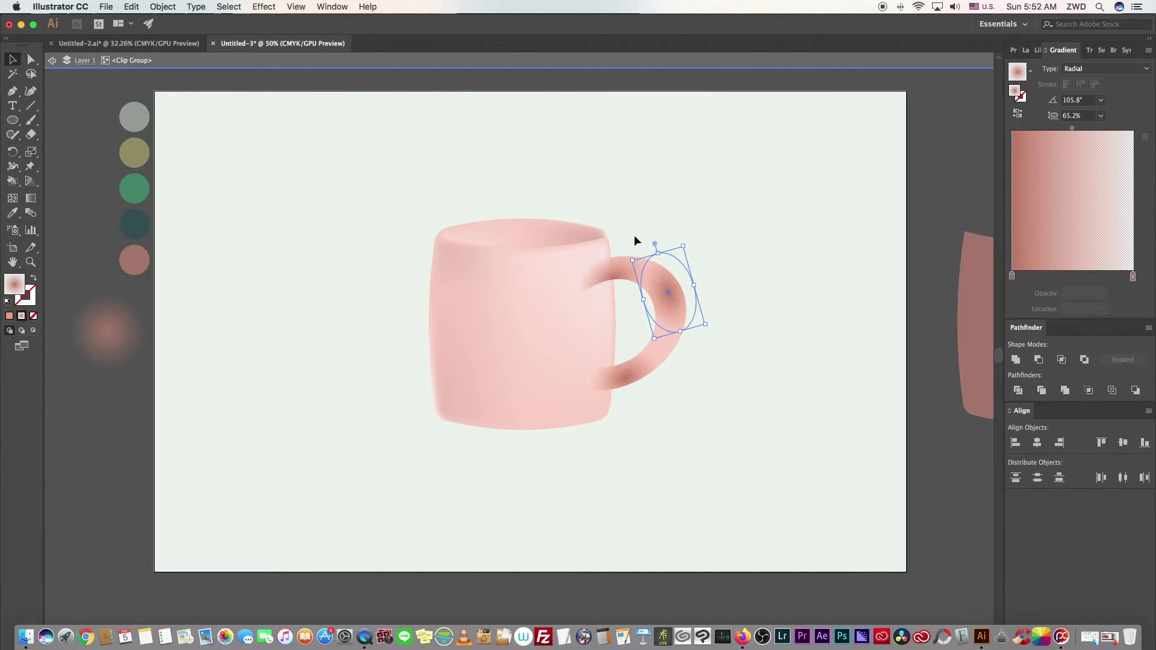
left_click_drag(675, 301, 674, 297)
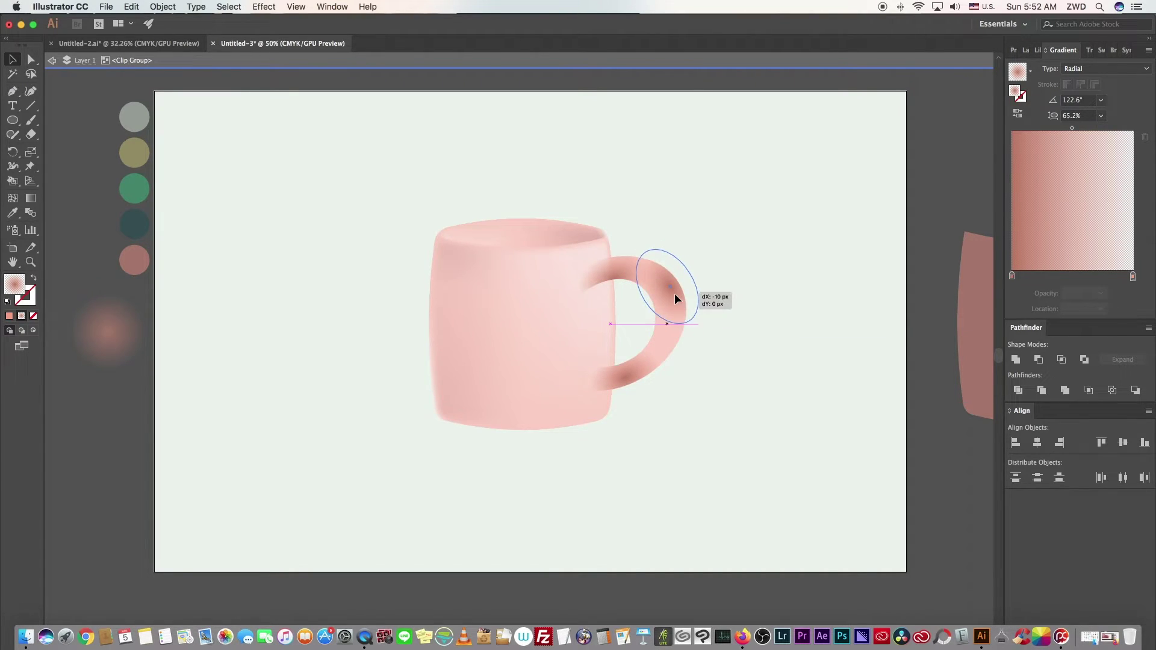
key("v")
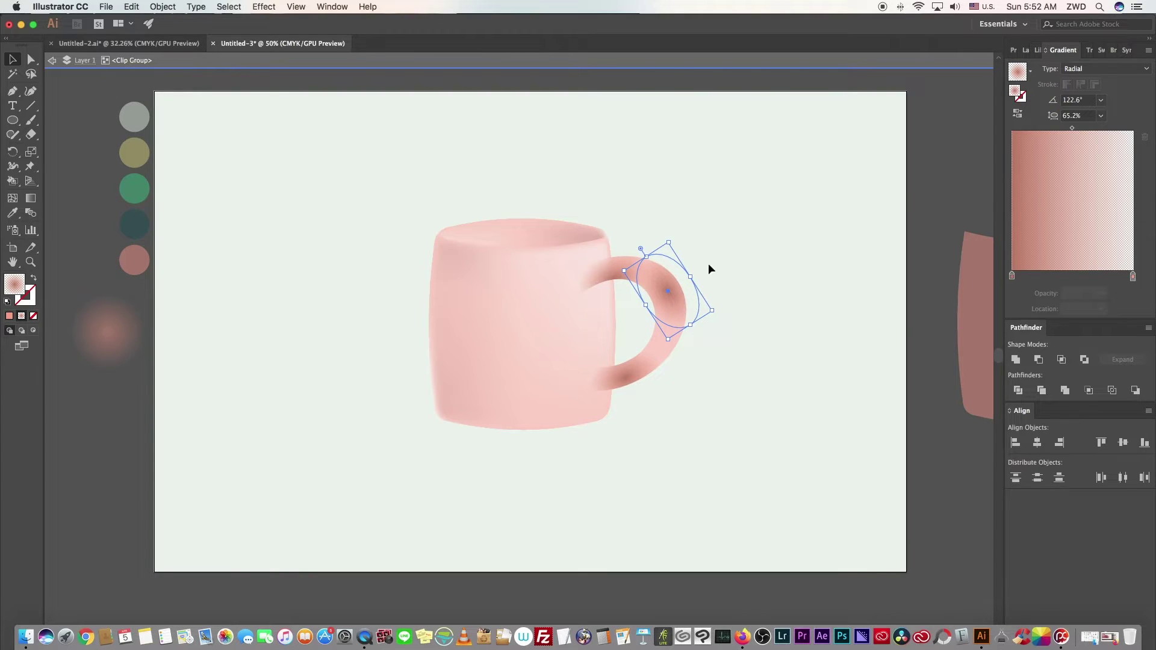
Turn the handle gradient's left stop tan by lowering its magenta and black
double_click(1012, 277)
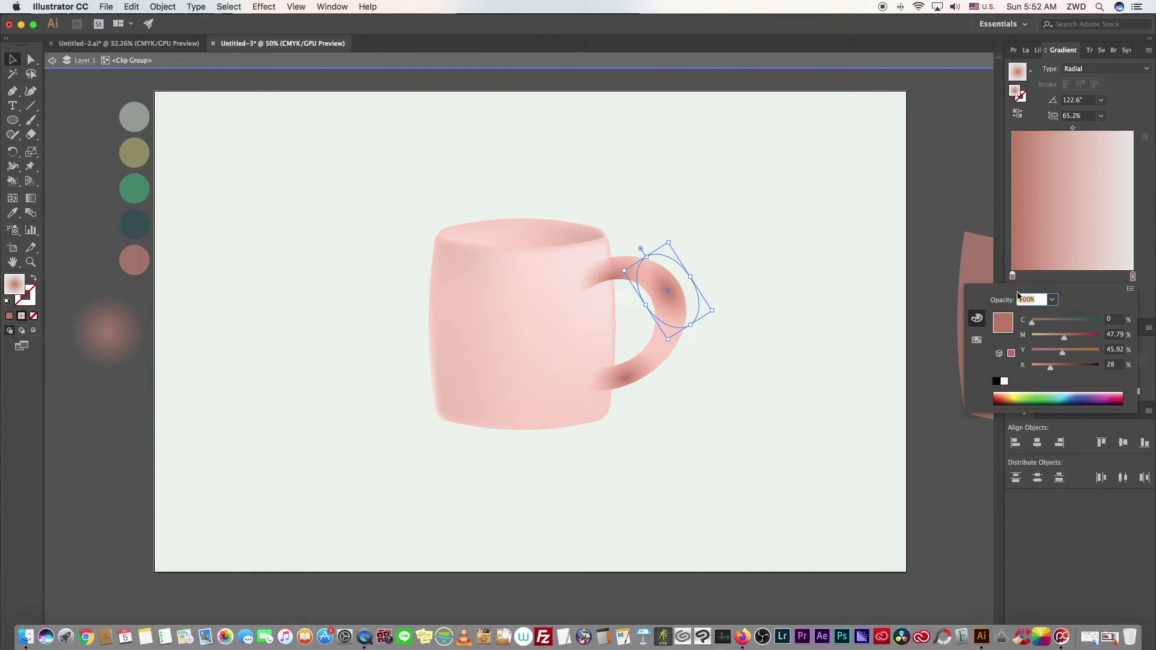
left_click_drag(1053, 339, 1046, 337)
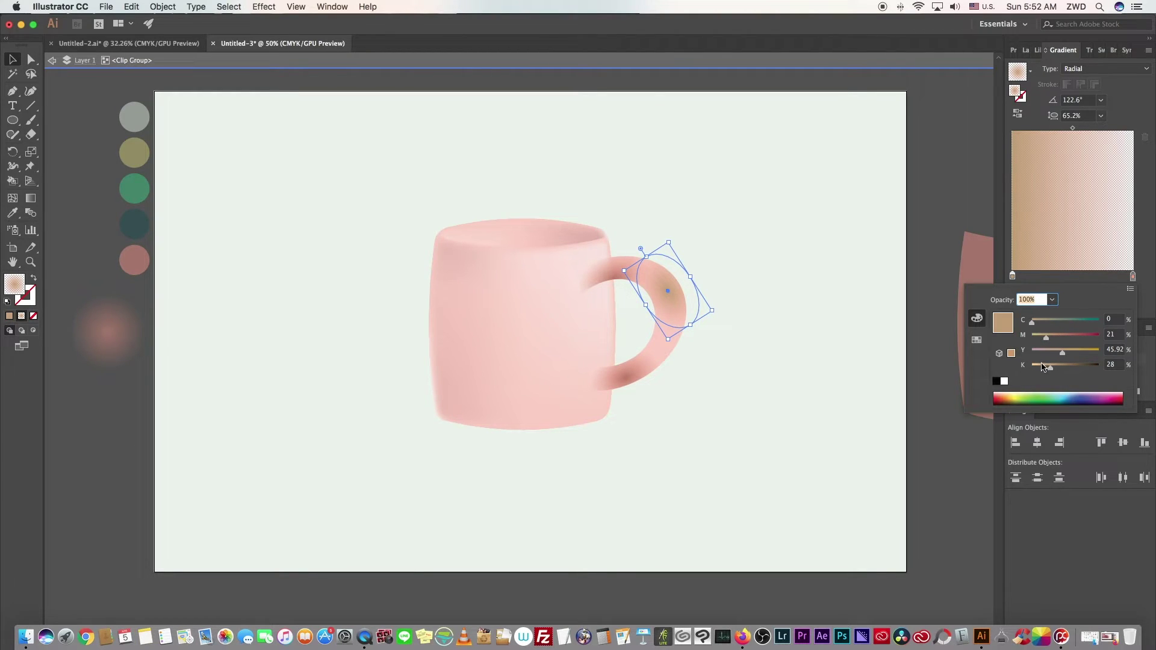
left_click_drag(1043, 367, 1043, 369)
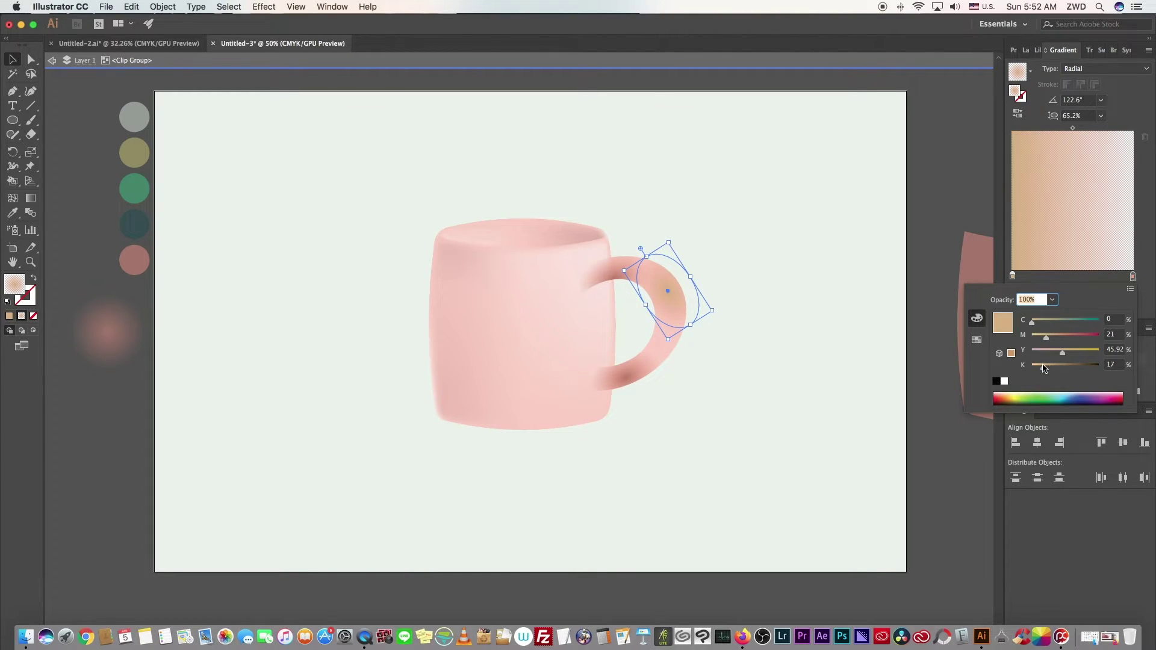
left_click(767, 233)
double_click(736, 228)
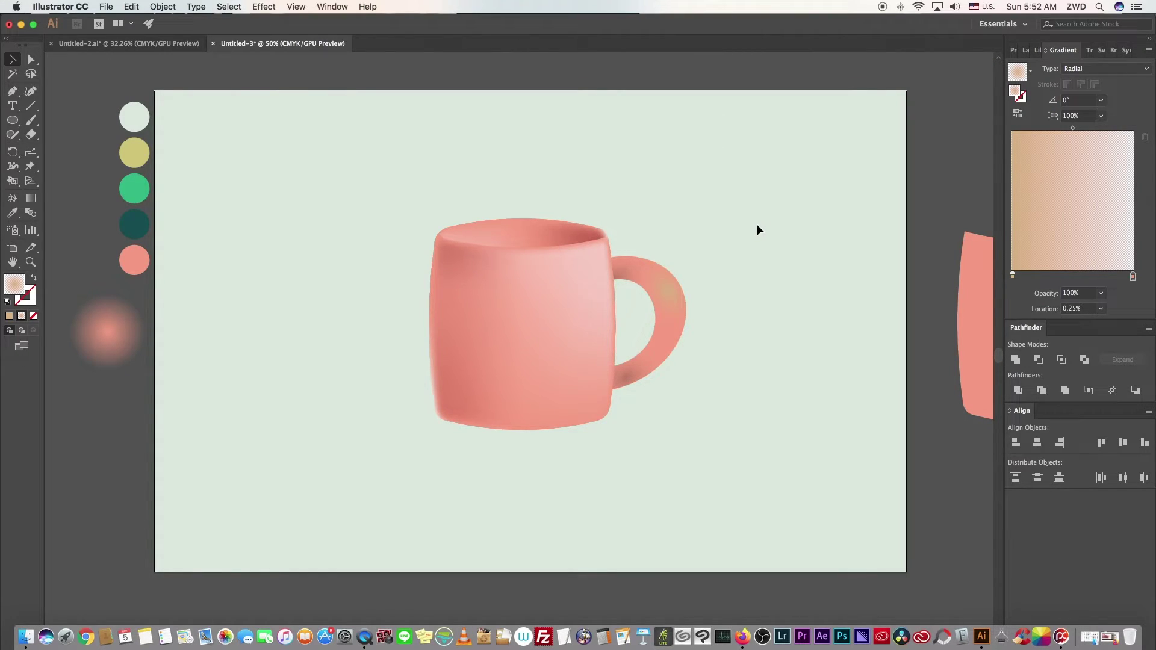
Make the left stop paler so the handle's upper curve glows pale tan
double_click(669, 296)
left_click_drag(668, 293, 667, 292)
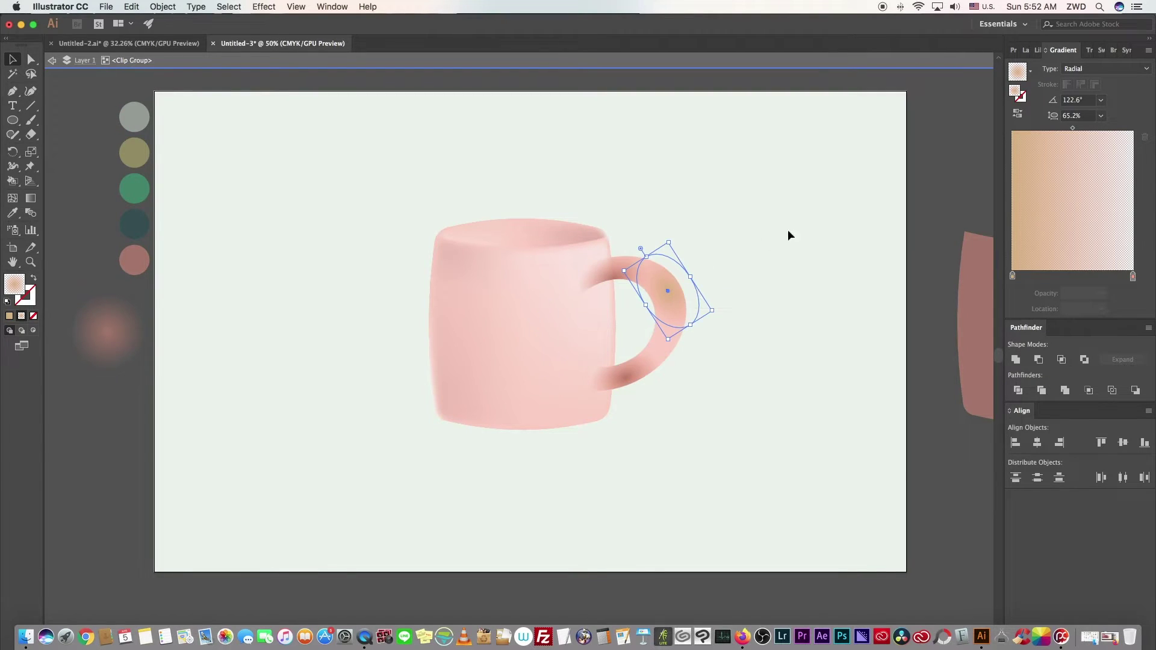
left_click(1011, 277)
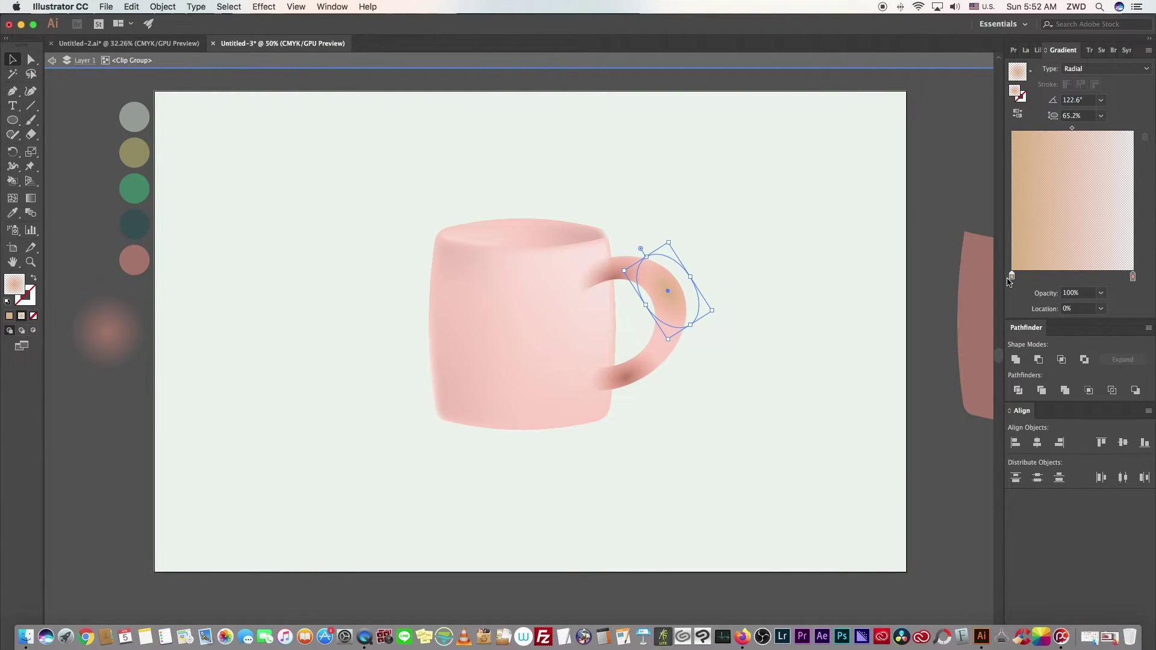
double_click(1010, 277)
mouse_move(1046, 340)
left_mouse_down()
mouse_move(1037, 338)
mouse_move(1042, 357)
left_mouse_up()
left_click(723, 252)
double_click(724, 251)
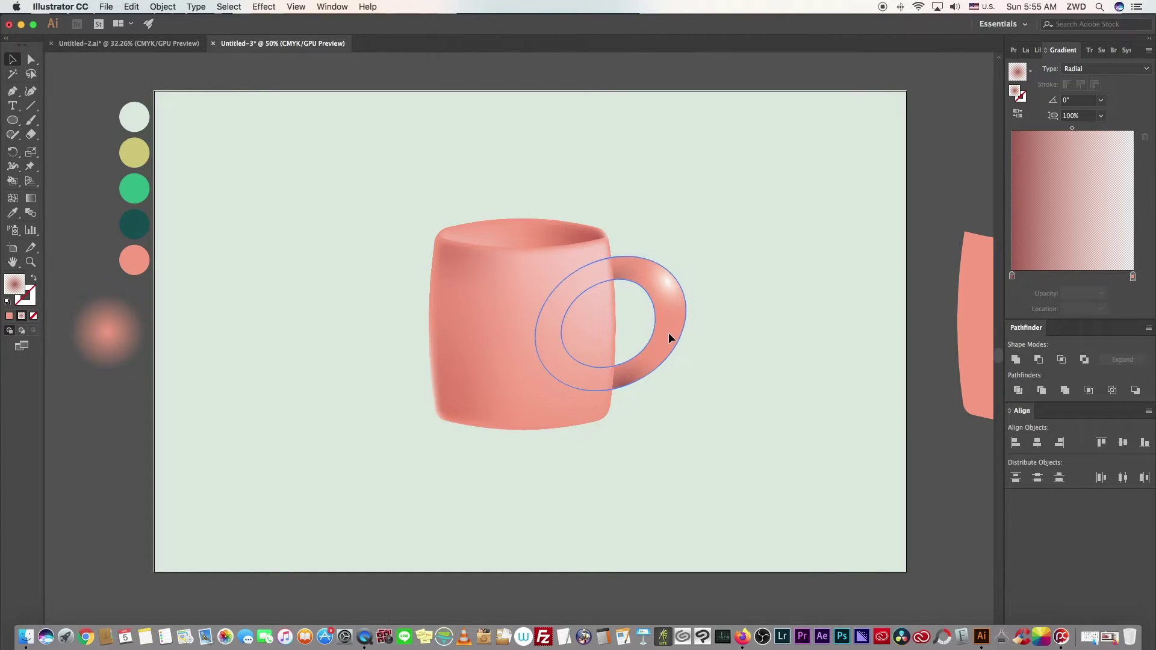
left_click(743, 268)
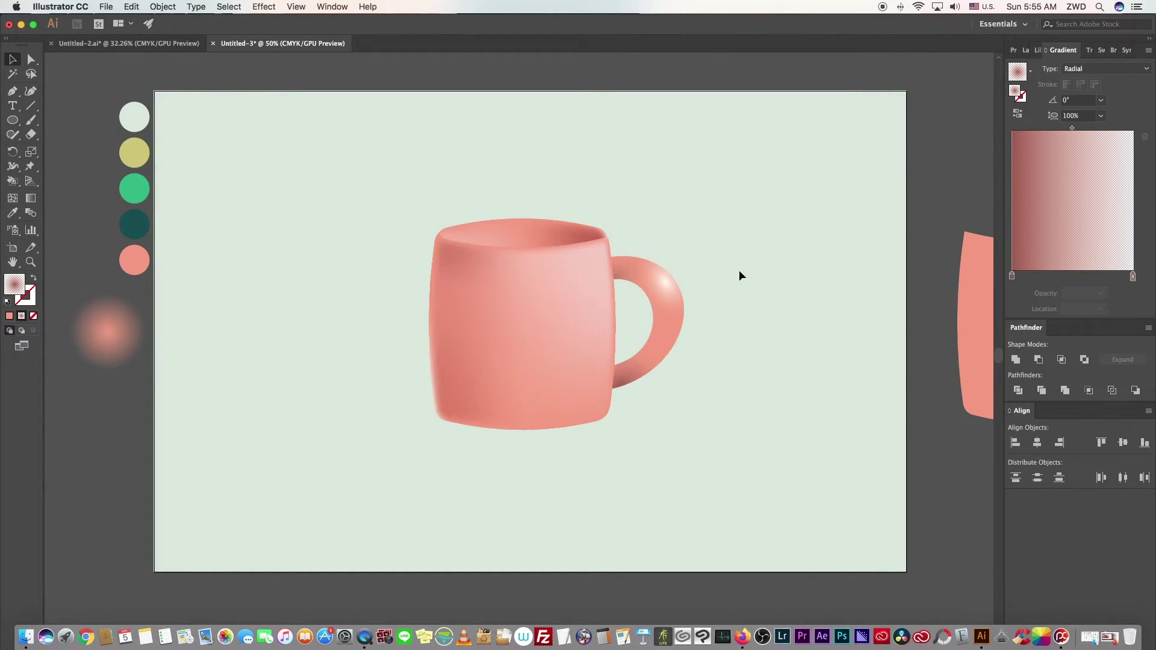
Draw a wide, flat ellipse under the mug's base
key("z")
left_click(582, 314)
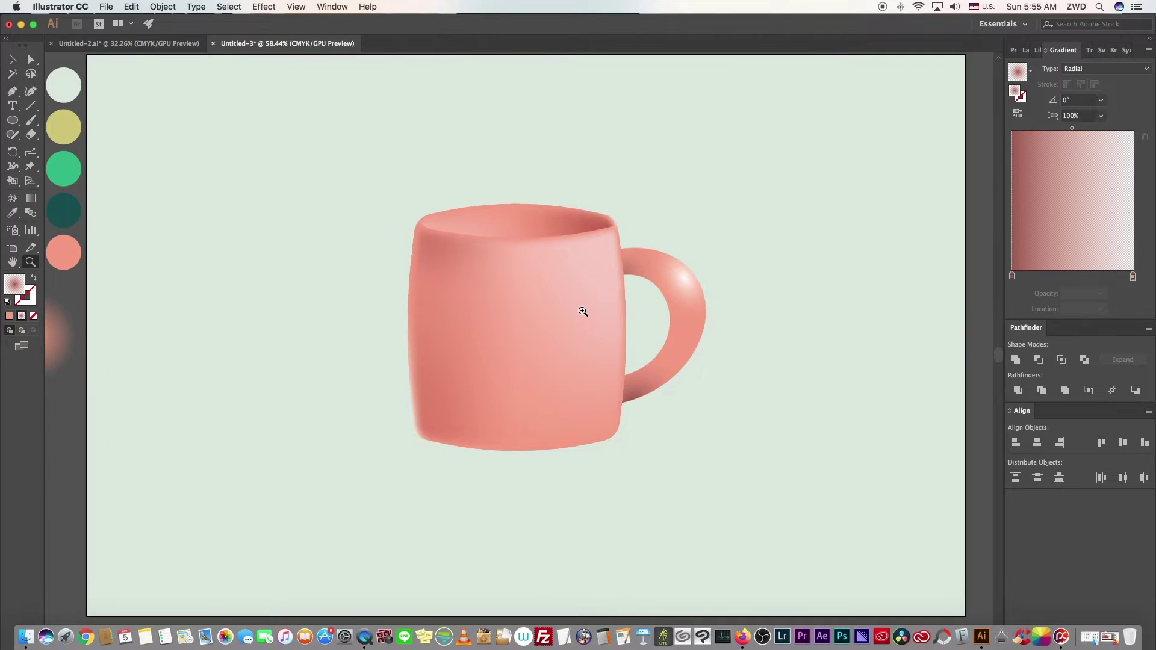
key("f")
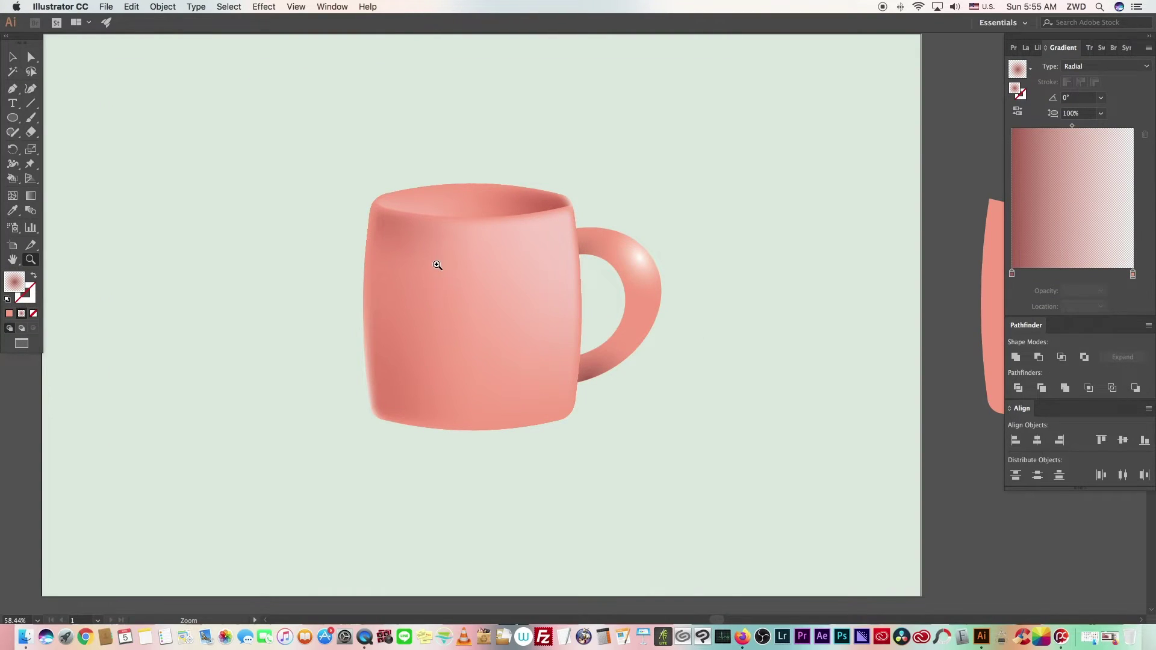
key("f")
left_click_drag(439, 188, 503, 224)
key("f")
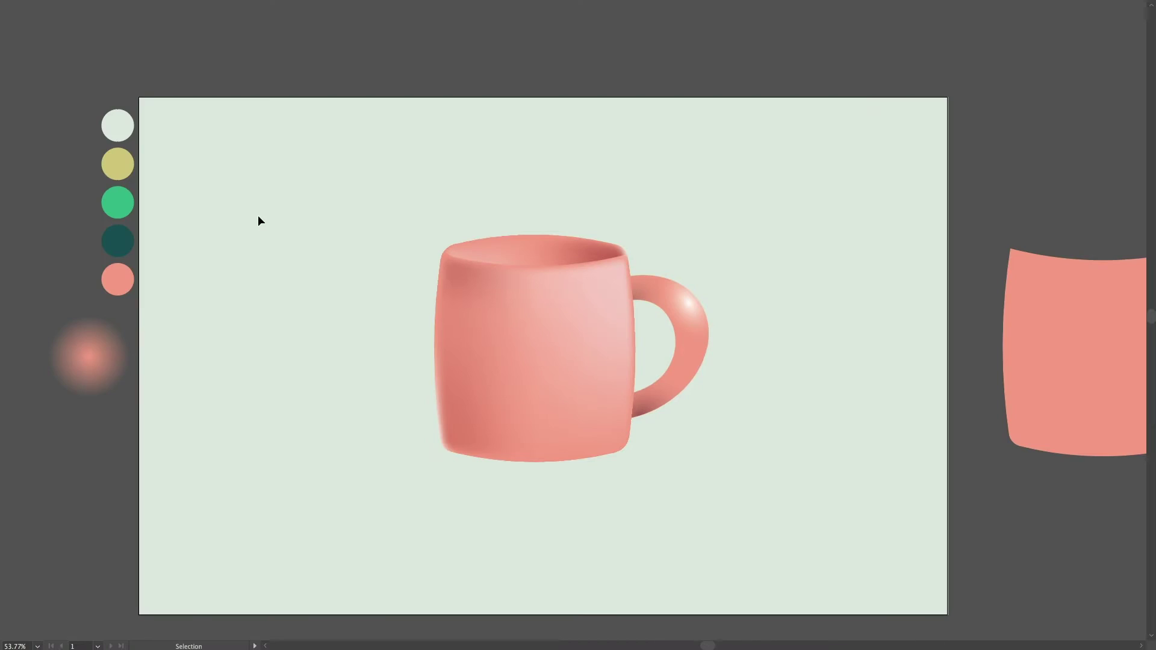
left_click(12, 86)
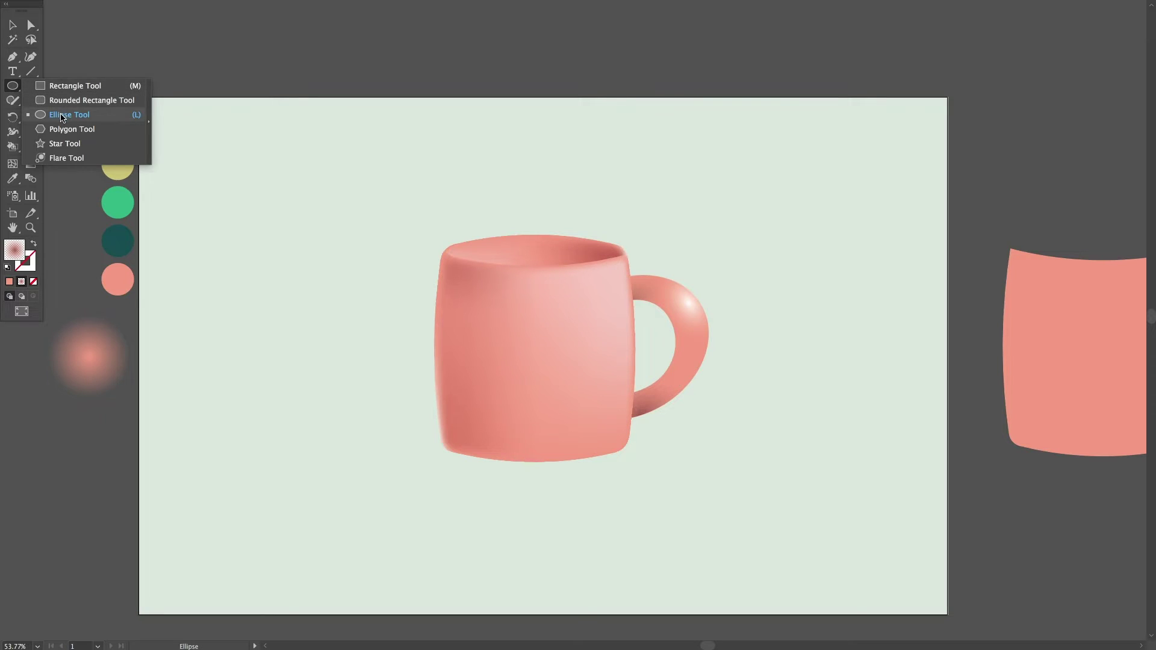
key("Tab")
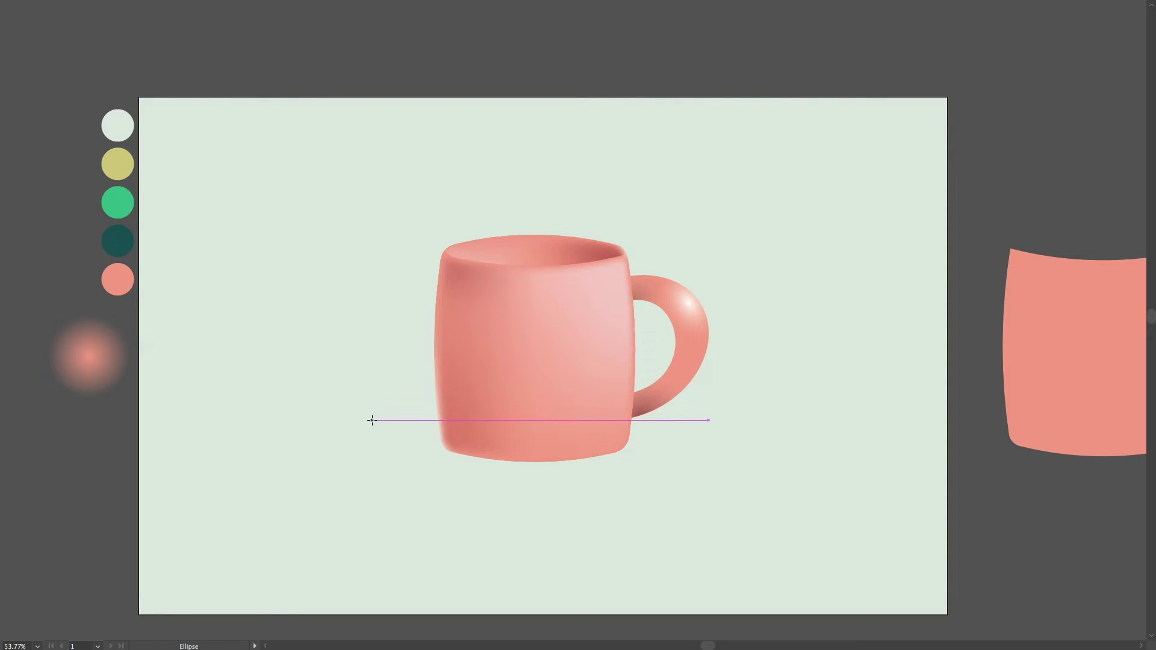
left_click_drag(371, 419, 715, 486)
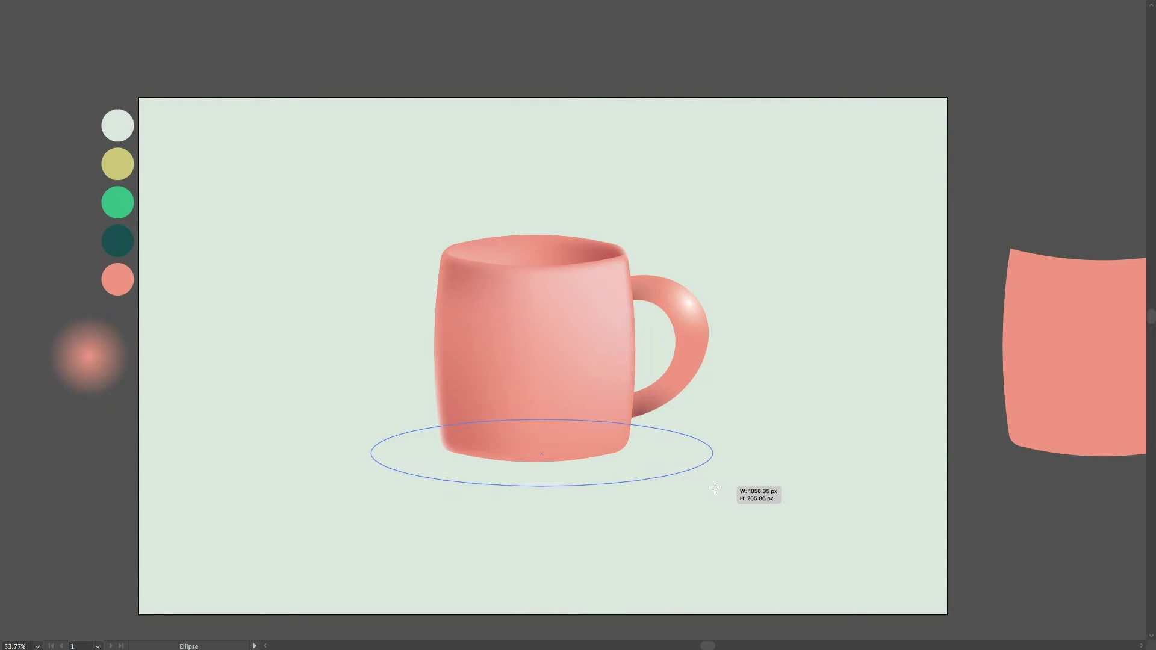
left_click_drag(714, 487, 716, 492)
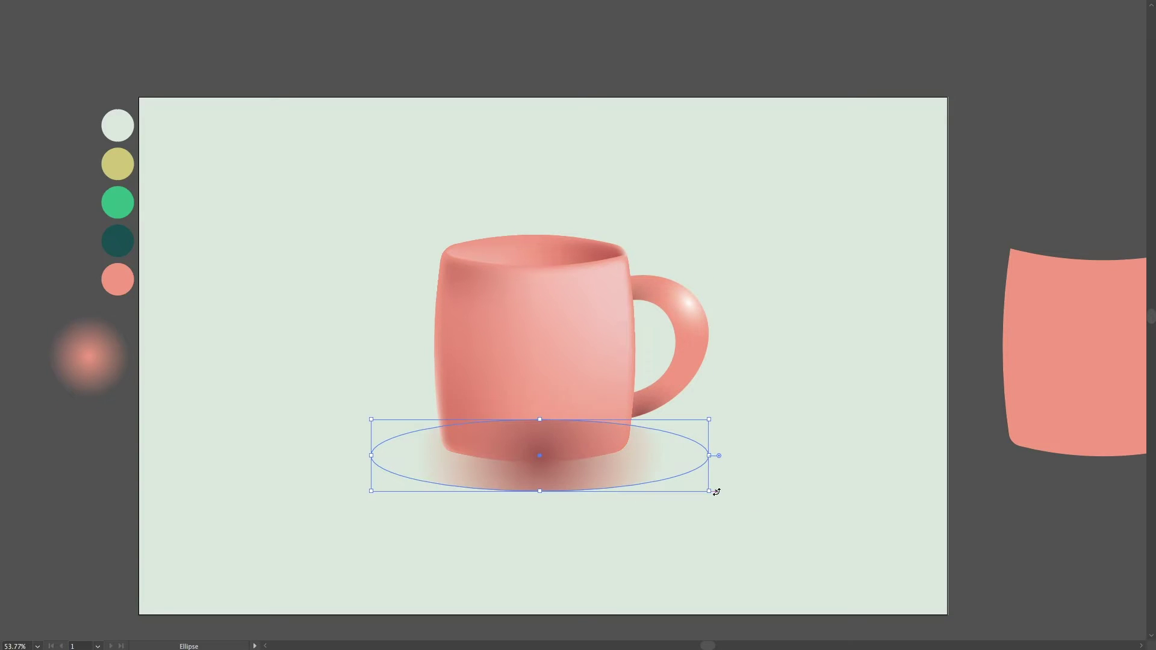
Fill the ellipse with the yellow swatch and send it behind the mug
key("i")
left_click(119, 166)
key("v")
key("a")
key("ctrl+shift+bracketleft")
key("v")
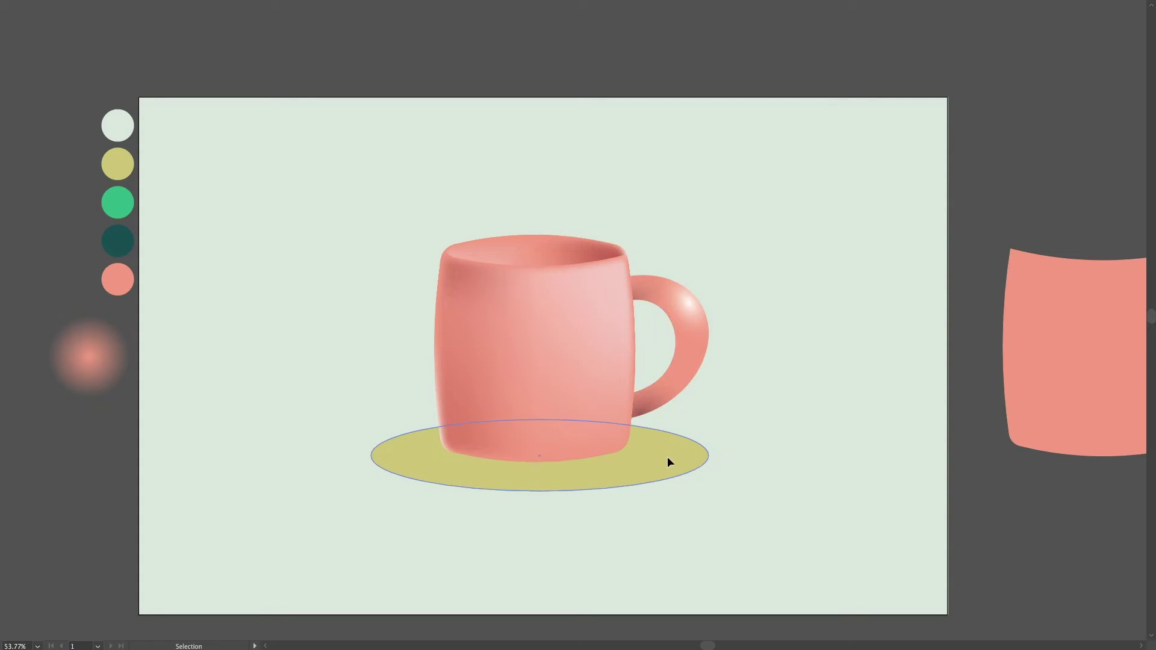
key("f")
key("h")
left_click_drag(451, 328, 392, 252)
scroll(392, 251, "up", 1)
key("v")
left_click(258, 8)
mouse_move(277, 184)
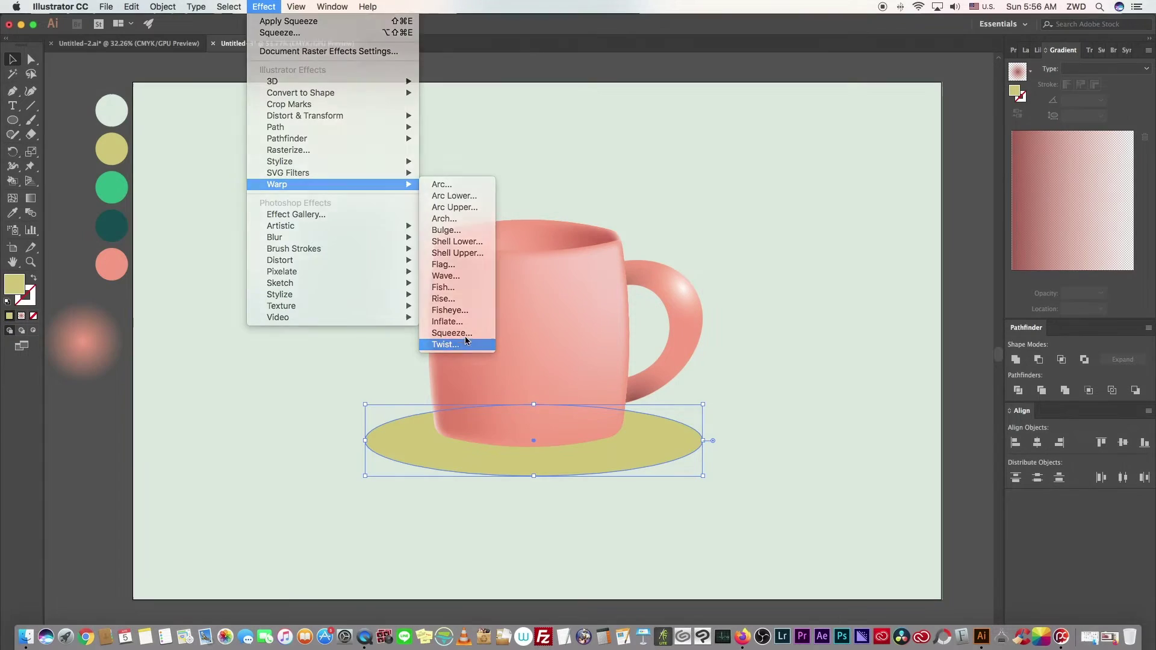
Warp the saucer with a Twist, using 15% vertical distortion and an adjusted bend
left_click(460, 346)
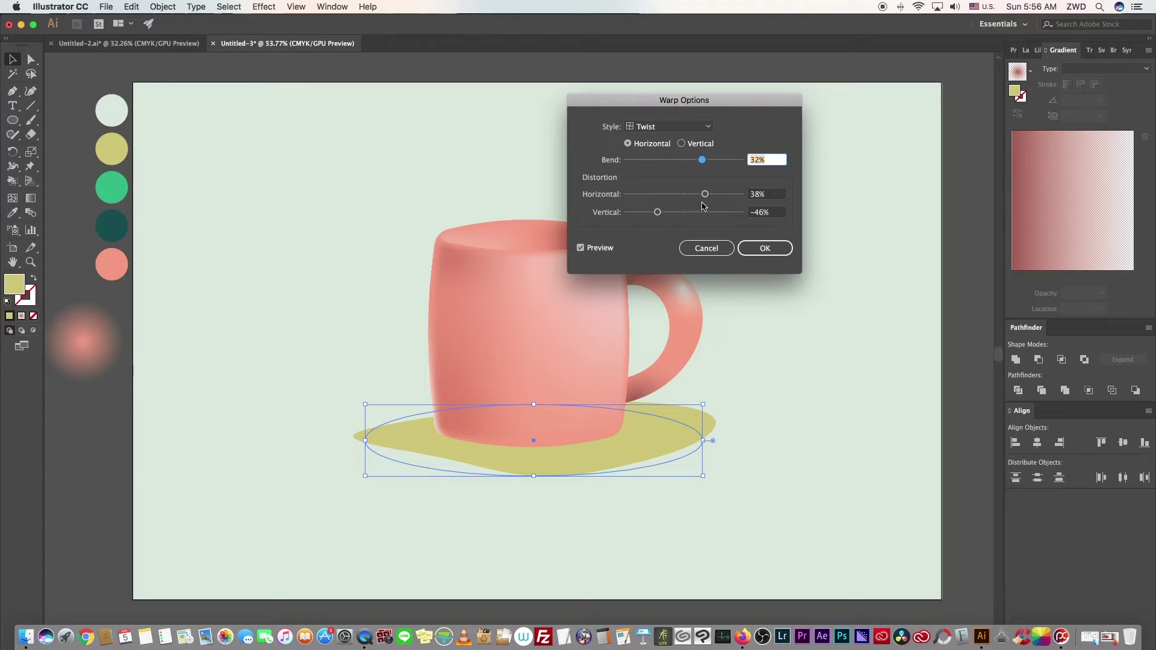
mouse_move(658, 212)
left_mouse_down()
mouse_move(693, 212)
mouse_move(660, 194)
left_mouse_up()
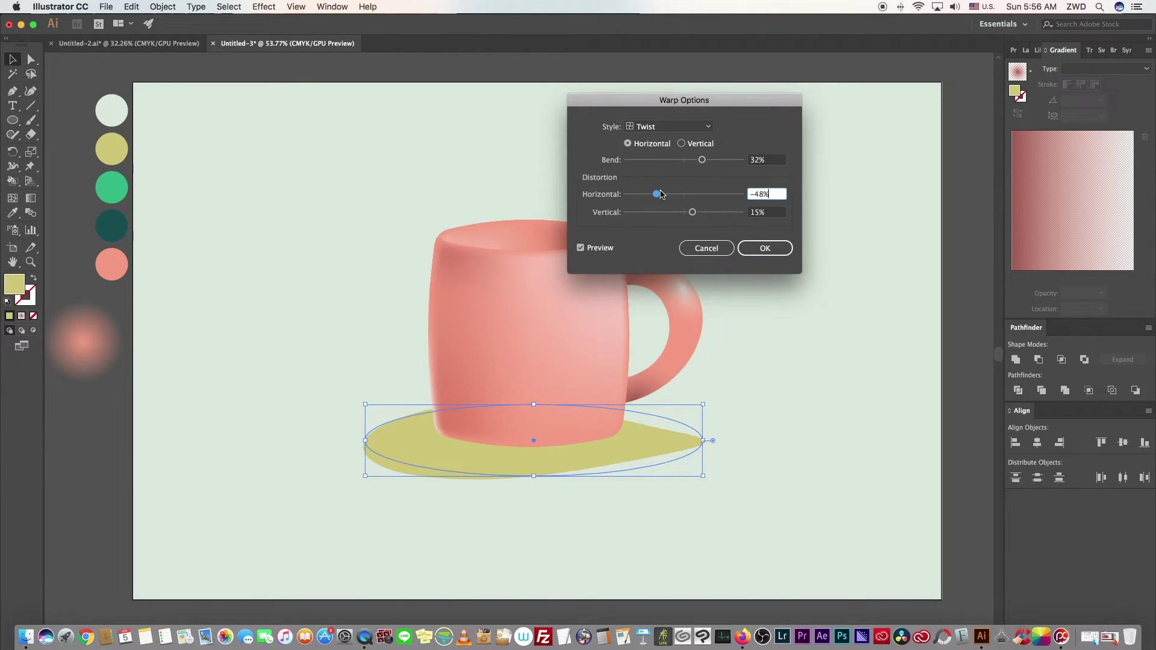
left_click_drag(702, 160, 712, 160)
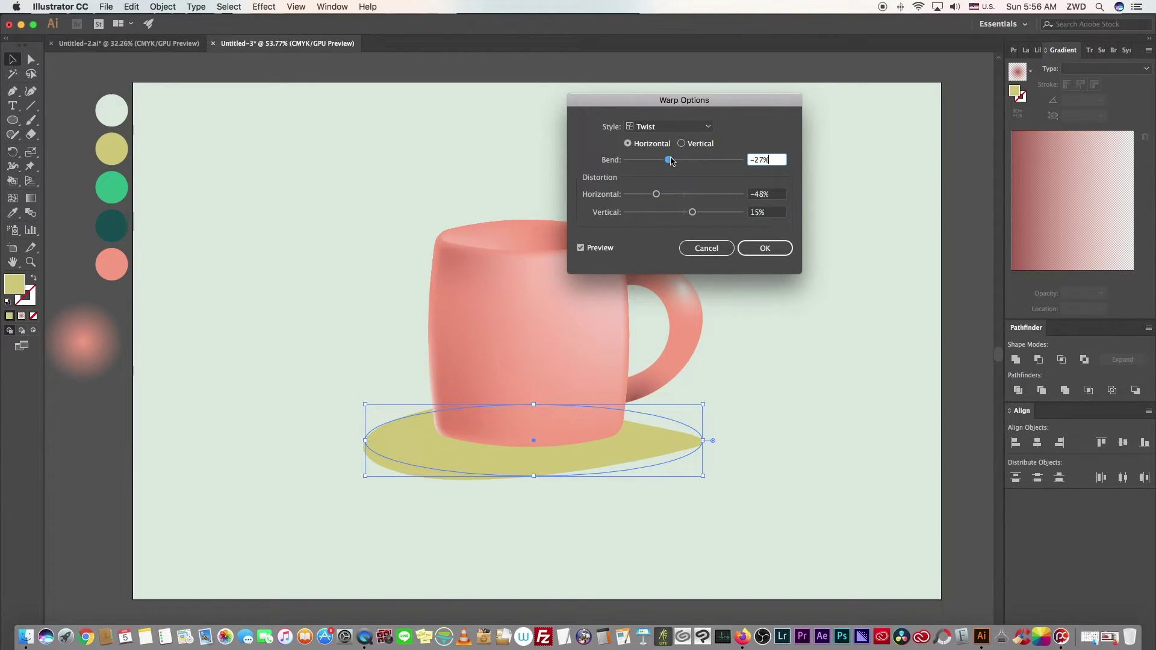
mouse_move(712, 160)
left_mouse_down()
mouse_move(704, 193)
mouse_move(665, 211)
left_mouse_up()
left_click(763, 248)
Nudge the warped saucer slightly left and expand its appearance into plain paths
key("shift+Left")
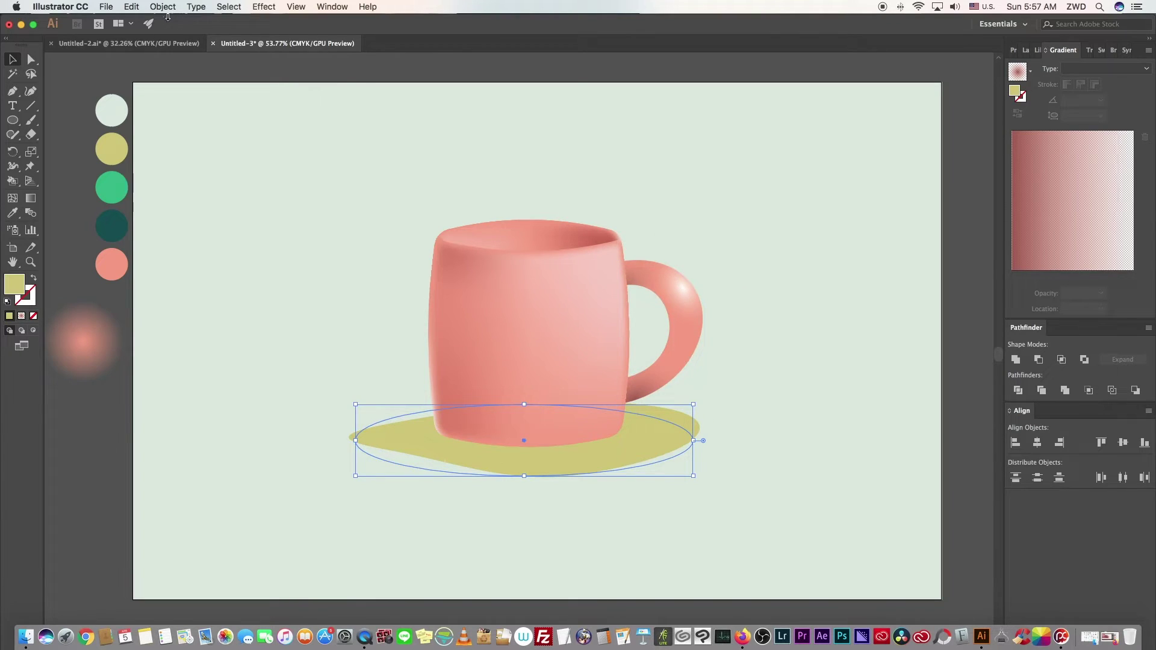
left_click(164, 6)
left_click(181, 139)
left_click(766, 242)
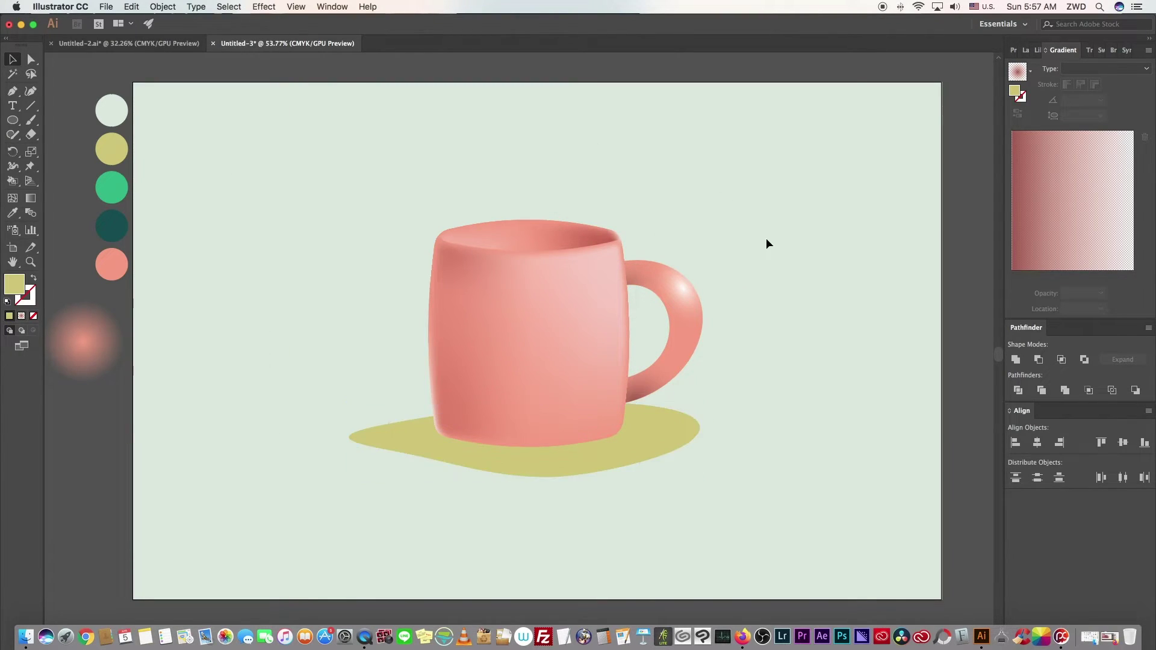
Make a leaf by intersecting two overlapping enlarged copies of the green circle
left_click(116, 150)
left_click(117, 200)
key("super+c")
key("super+v")
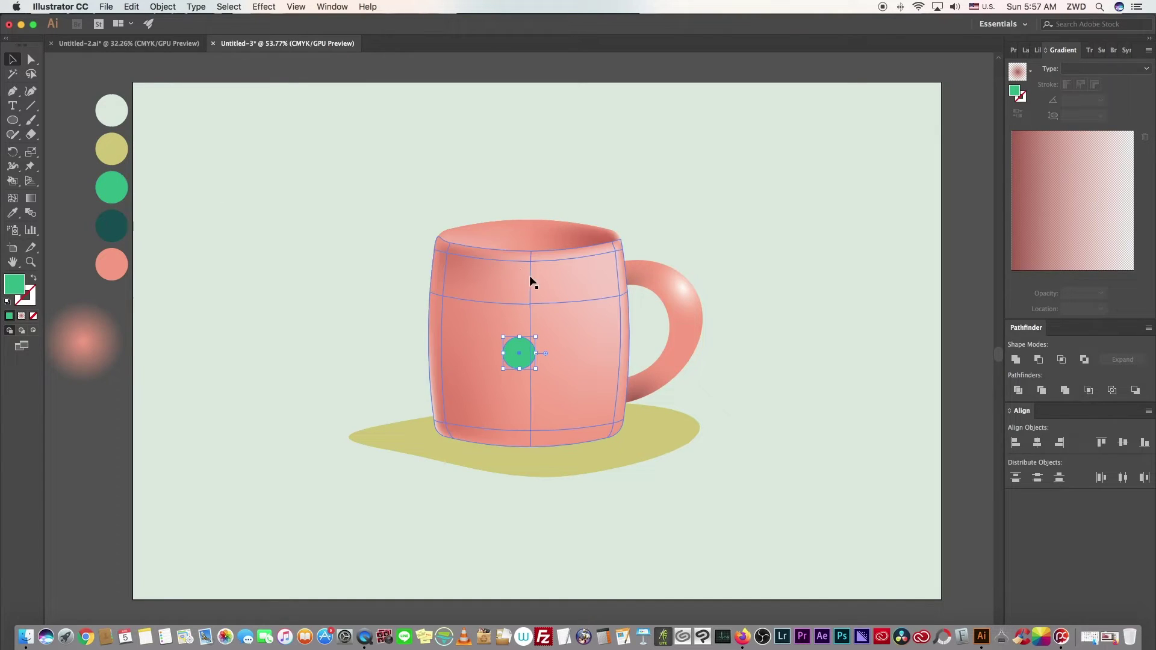
left_click_drag(535, 332, 655, 211)
mouse_move(584, 316)
left_mouse_down()
mouse_move(236, 337)
mouse_move(348, 326)
left_mouse_up()
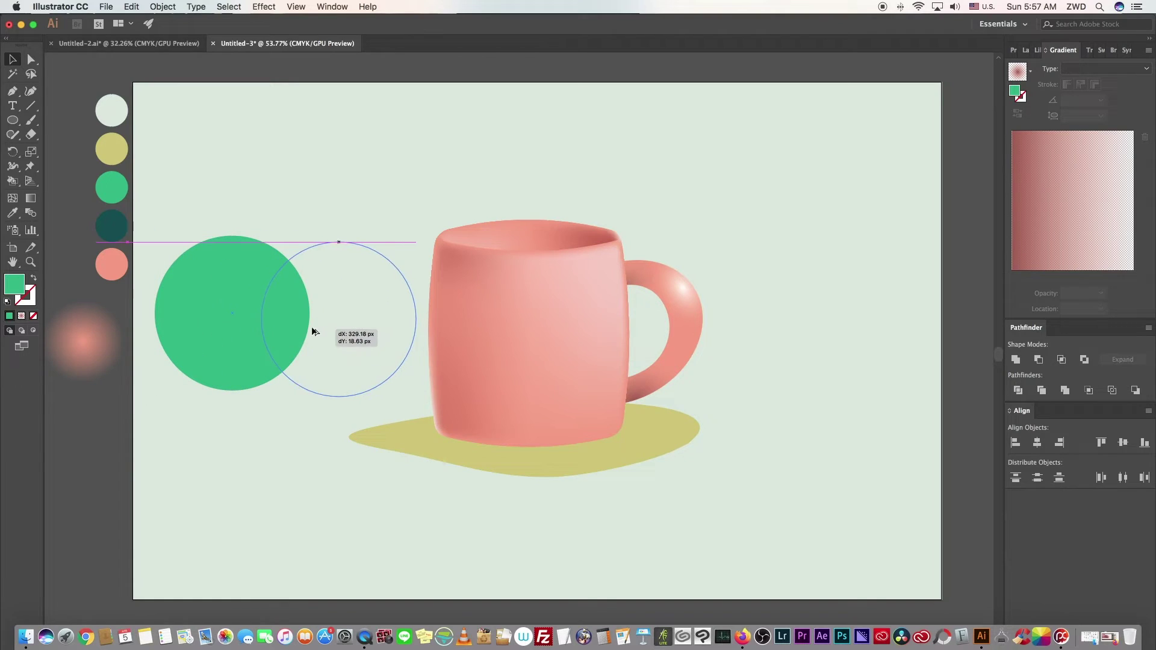
left_click_drag(343, 166, 251, 331)
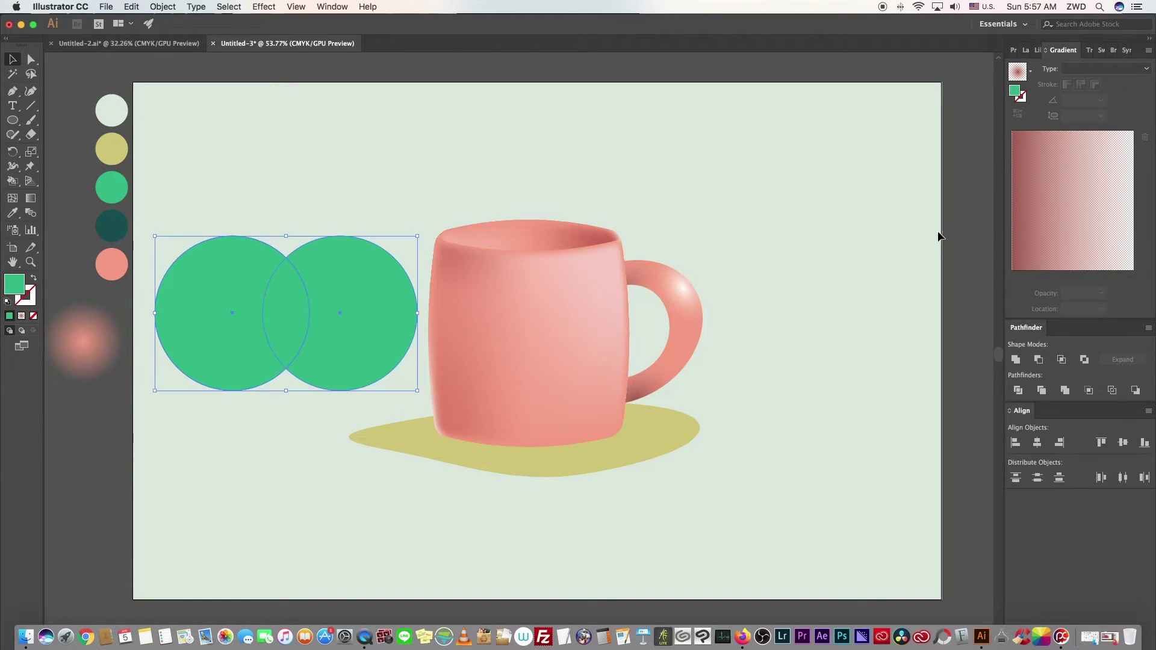
left_click(1061, 359)
left_click(305, 197)
Duplicate the leaf, stretch the copy taller, and place it beside the mug
mouse_move(284, 313)
left_mouse_down()
mouse_move(96, 447)
mouse_move(279, 357)
left_mouse_up()
left_click_drag(262, 306, 261, 169)
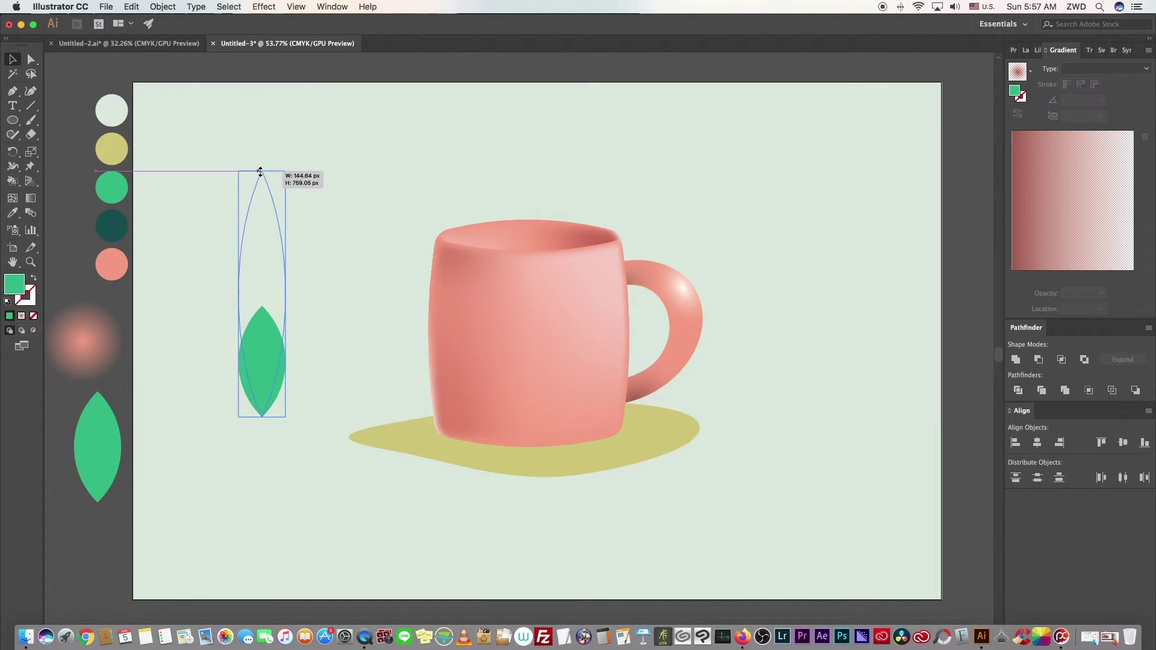
left_click(327, 173)
left_click_drag(279, 300, 303, 289)
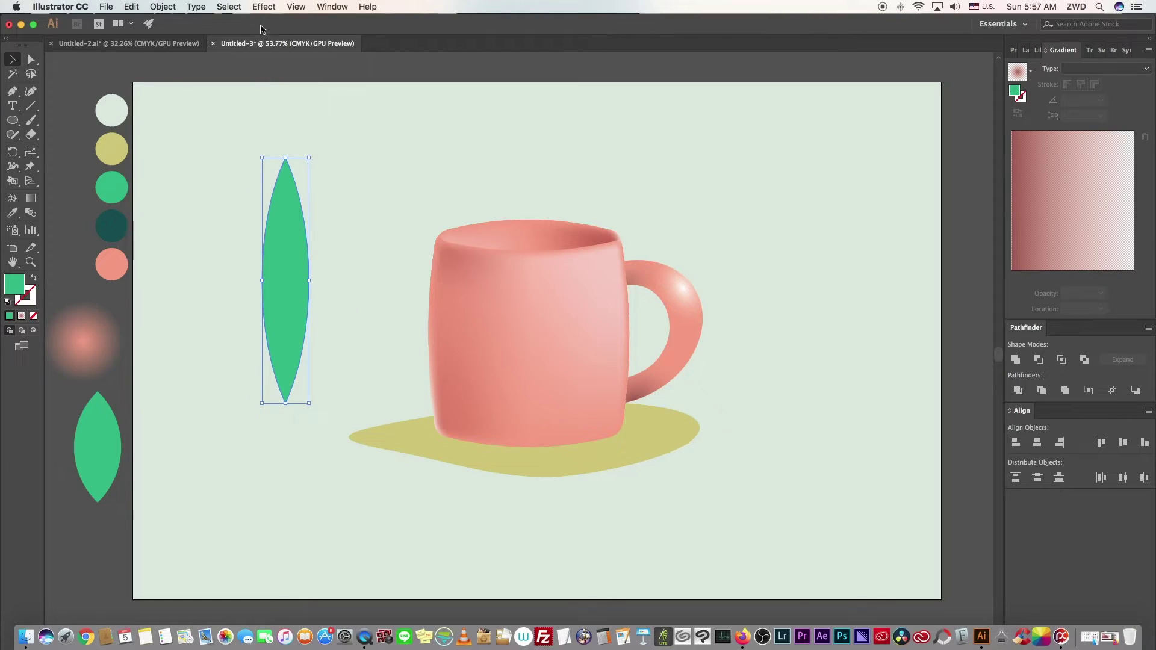
left_click(264, 7)
mouse_move(305, 116)
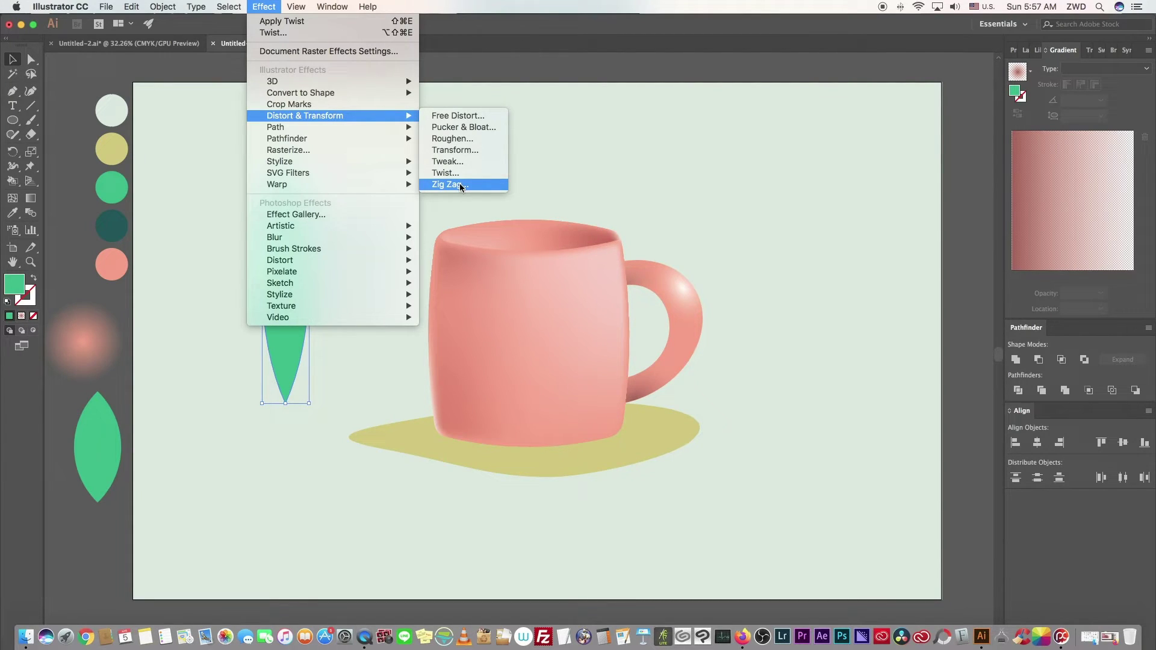
Apply a Zig Zag distortion with Smooth points to the tall leaf
left_click(460, 184)
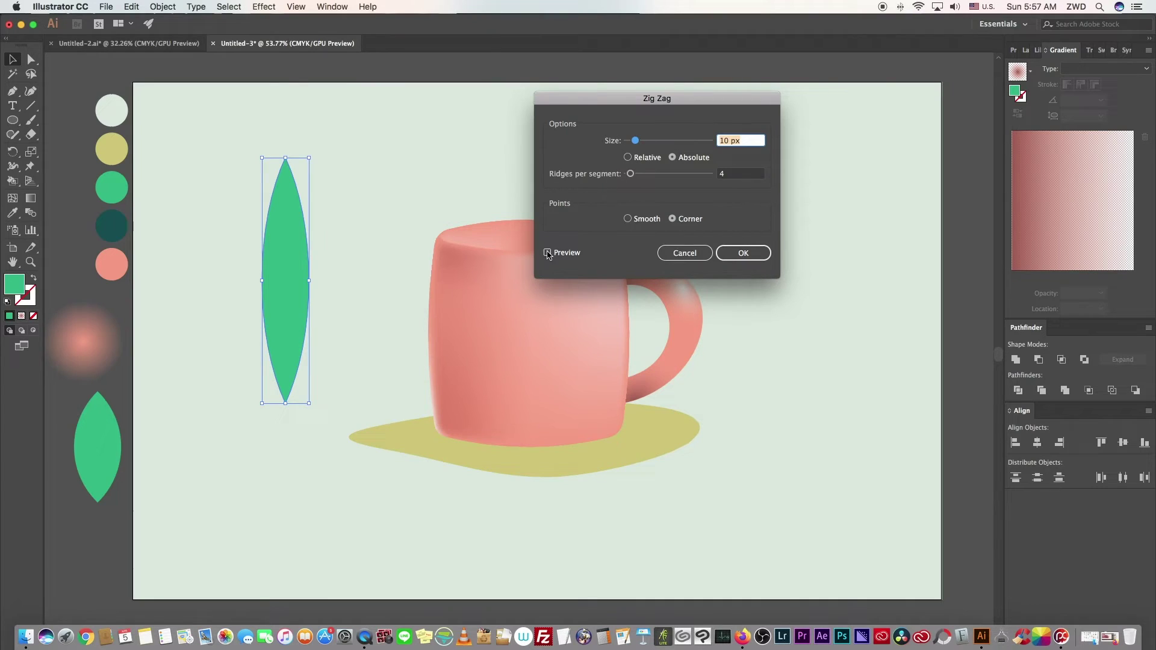
left_click(547, 253)
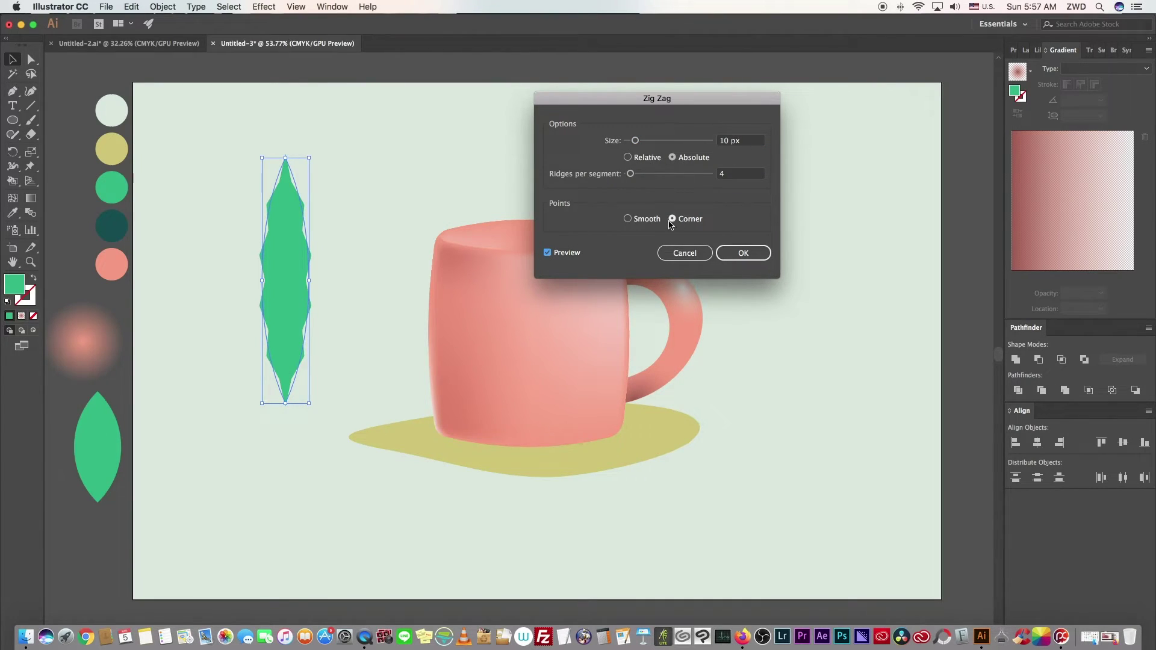
left_click(629, 219)
left_click(746, 254)
left_click(746, 254)
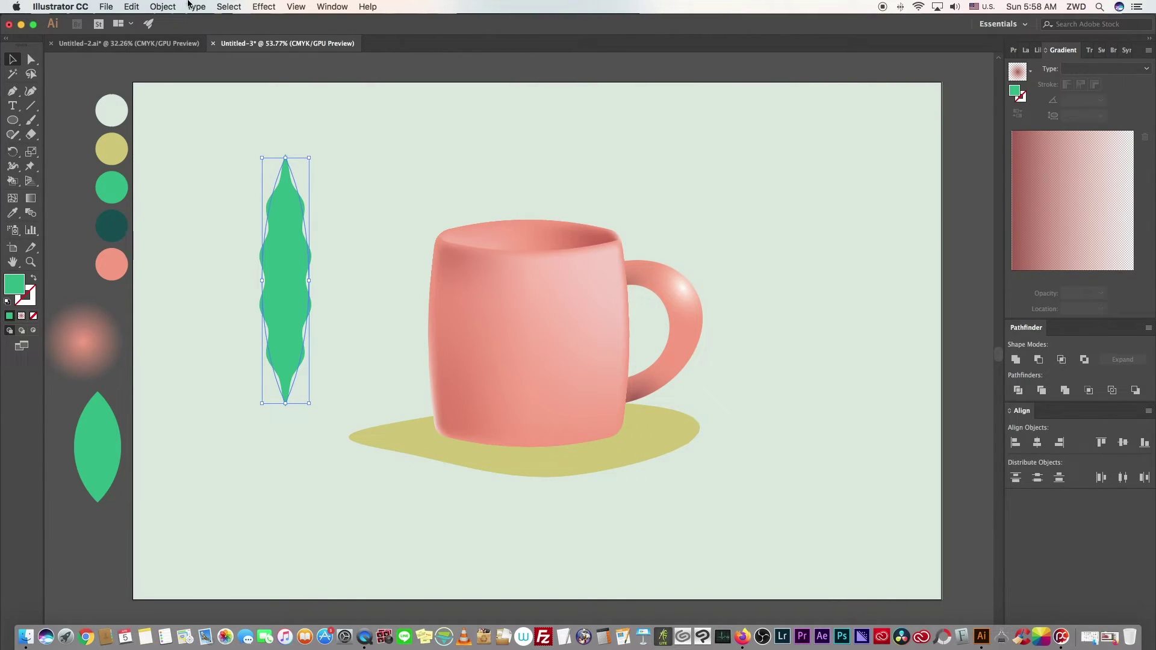
Expand the Zig Zag appearance into a plain wavy path and reselect the leaf
left_click(161, 7)
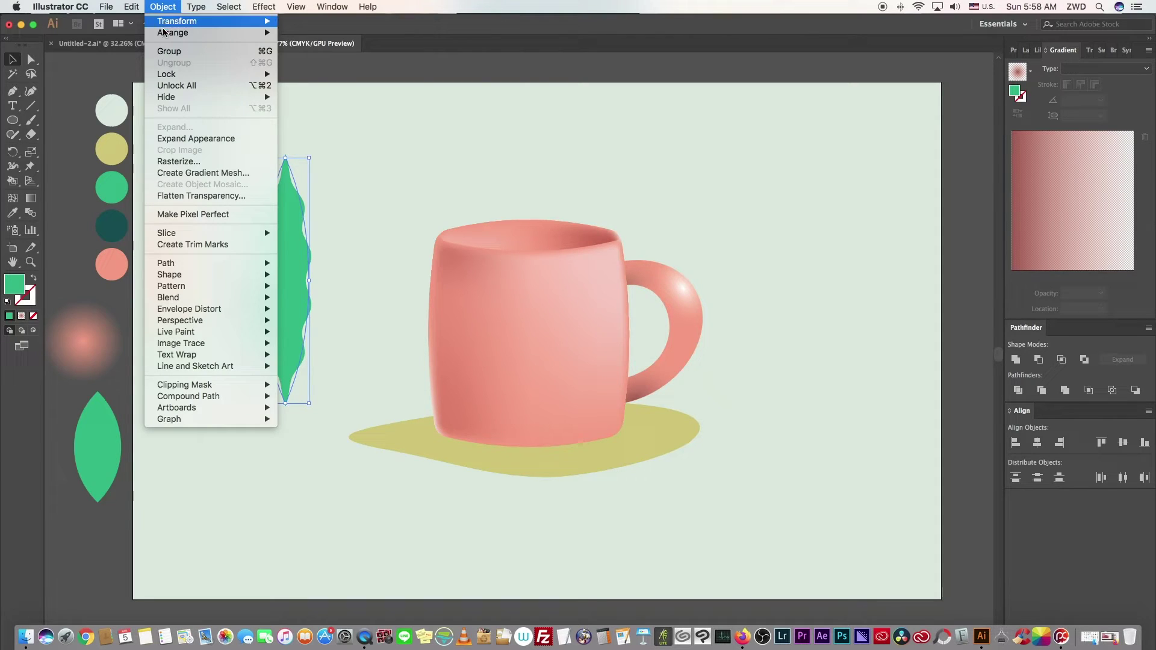
left_click(197, 138)
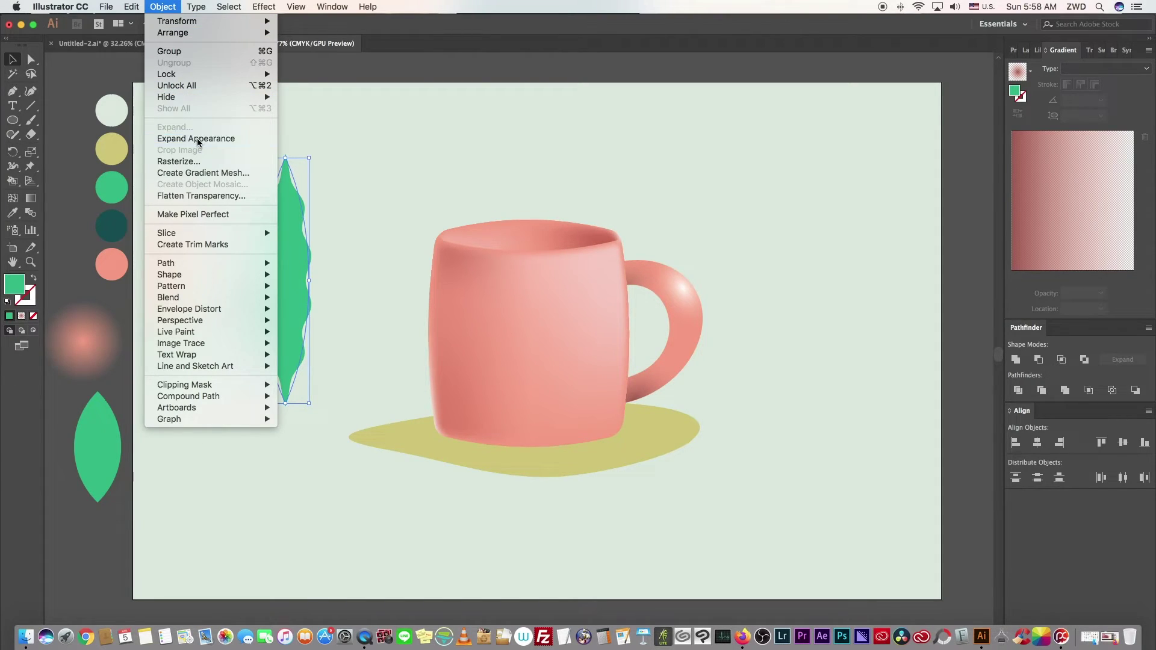
left_click(460, 147)
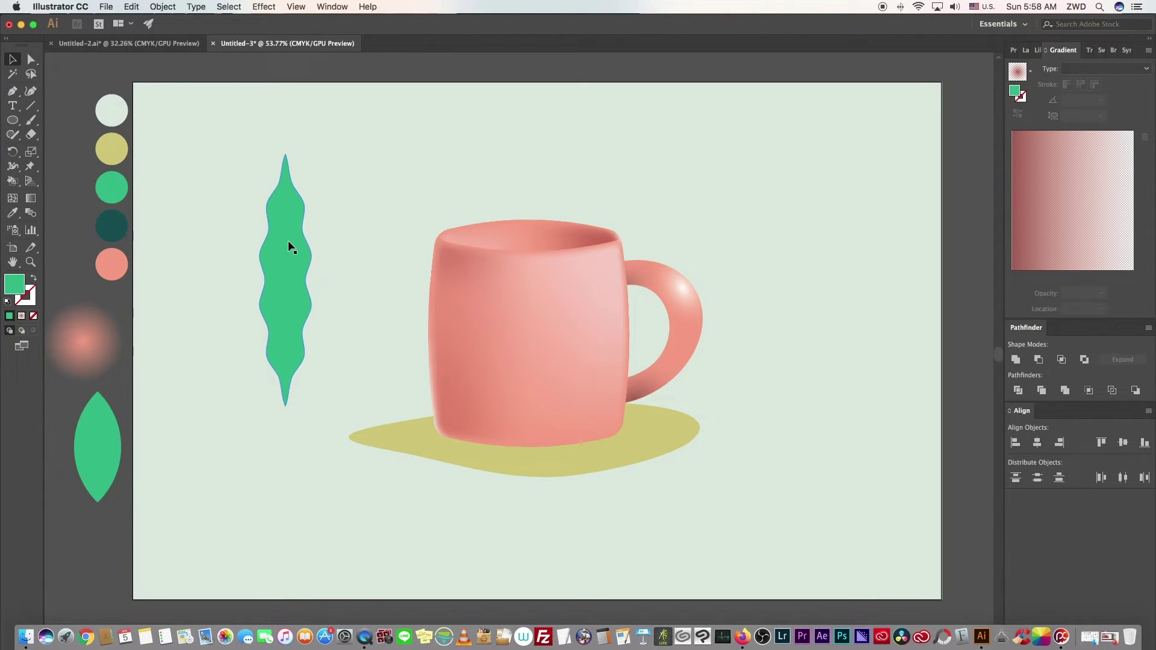
left_click(286, 275)
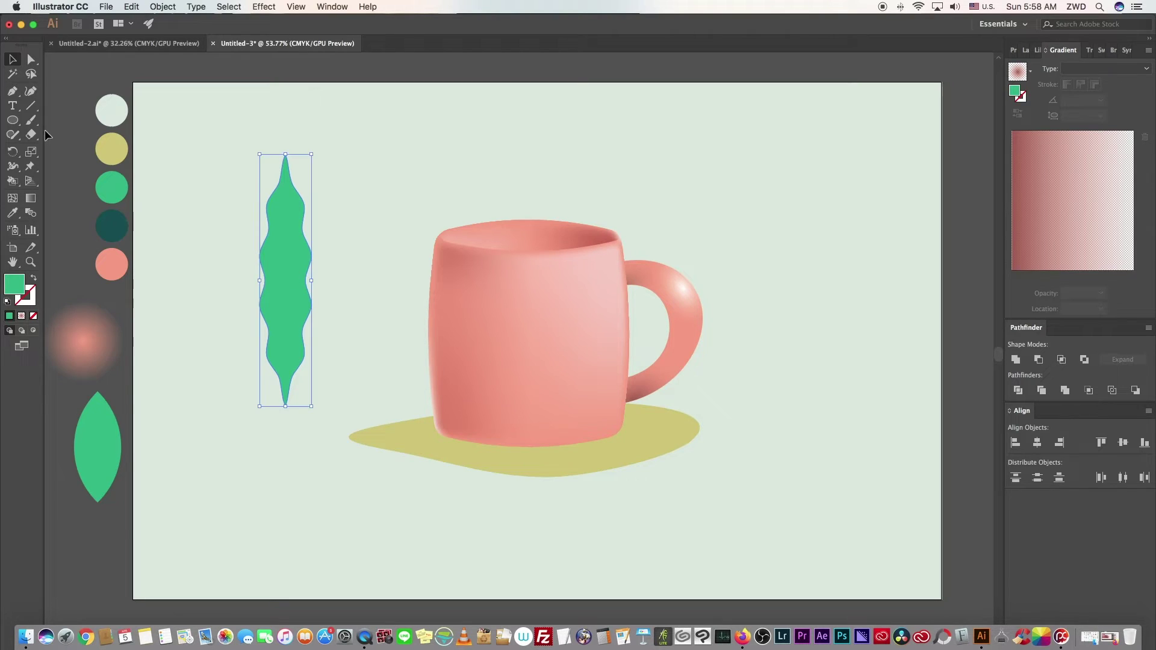
left_click(30, 166)
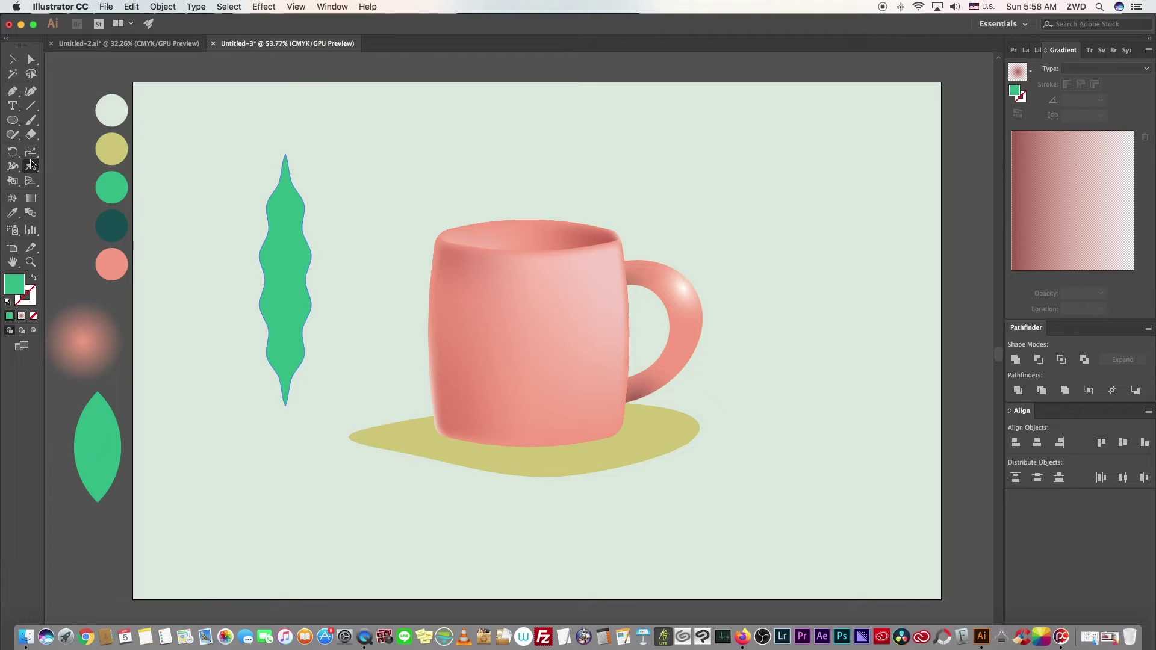
Pin the leaf's centre and both tips, then drag the pins to bend it into a curve
left_click(286, 272)
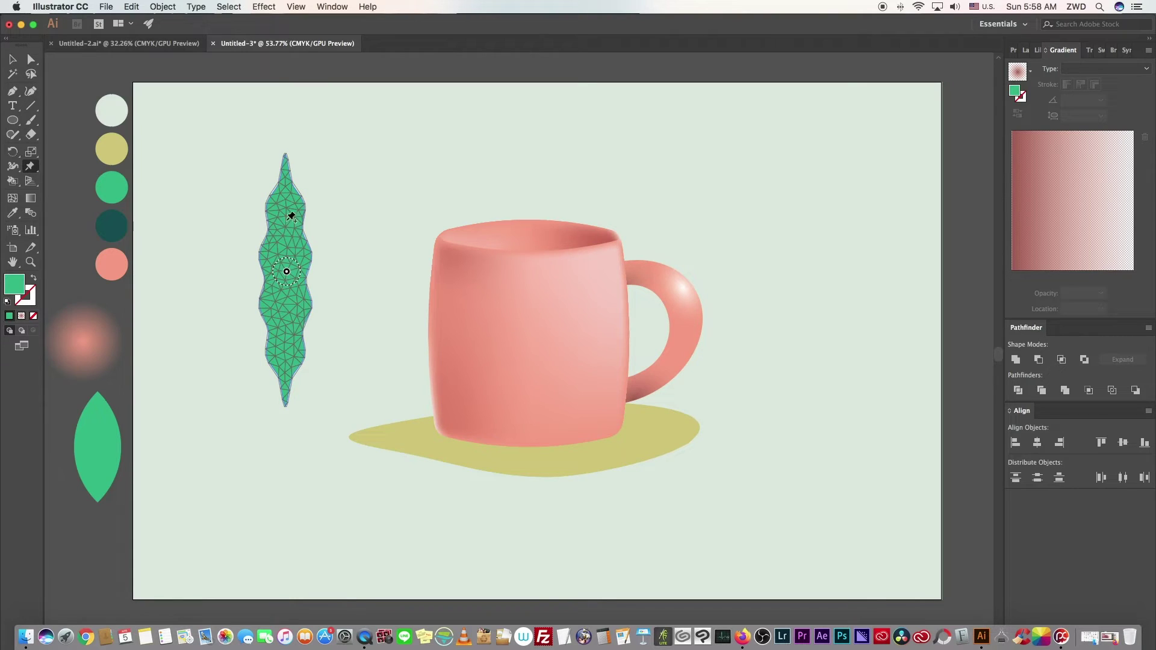
left_click(286, 157)
left_click(285, 402)
left_click(285, 158)
left_click_drag(285, 158, 225, 169)
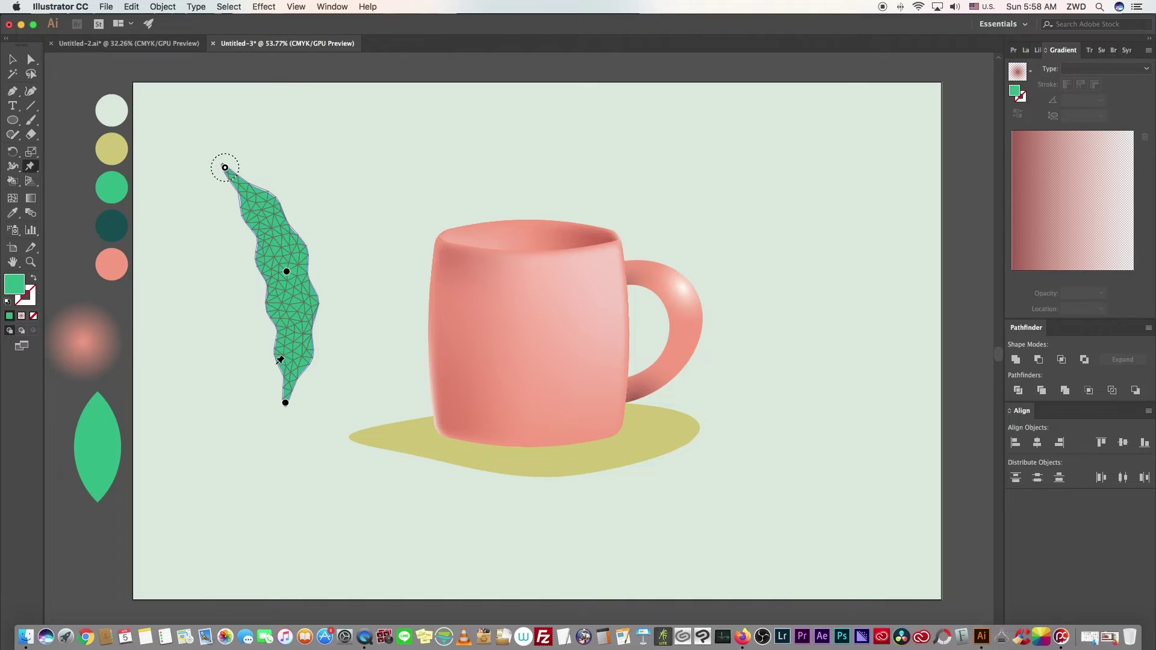
left_click_drag(285, 403, 300, 400)
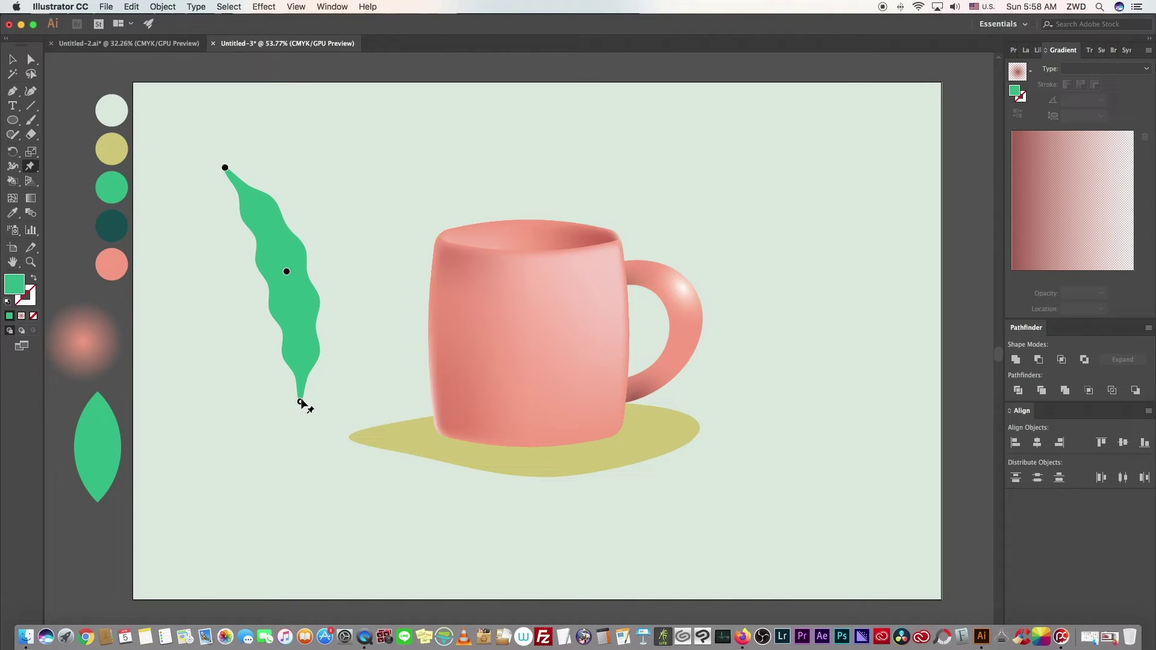
mouse_move(287, 272)
left_mouse_down()
mouse_move(302, 305)
mouse_move(307, 273)
mouse_move(295, 262)
left_mouse_up()
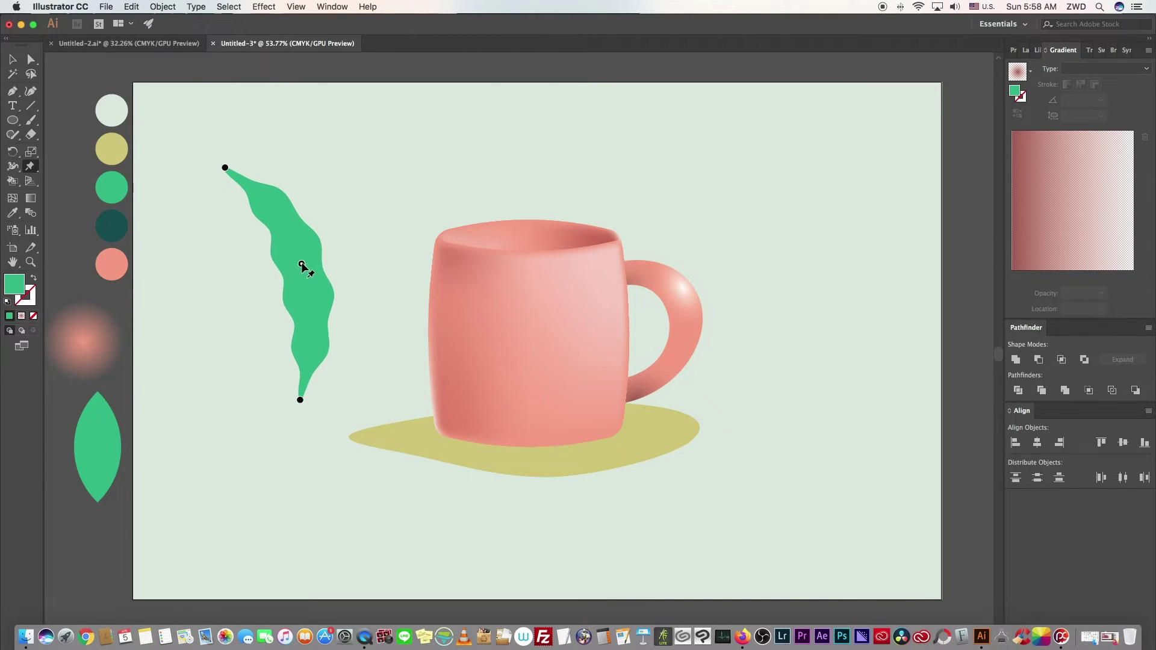
Move the bent leaf rightward, nearer the mug's left side
key("v")
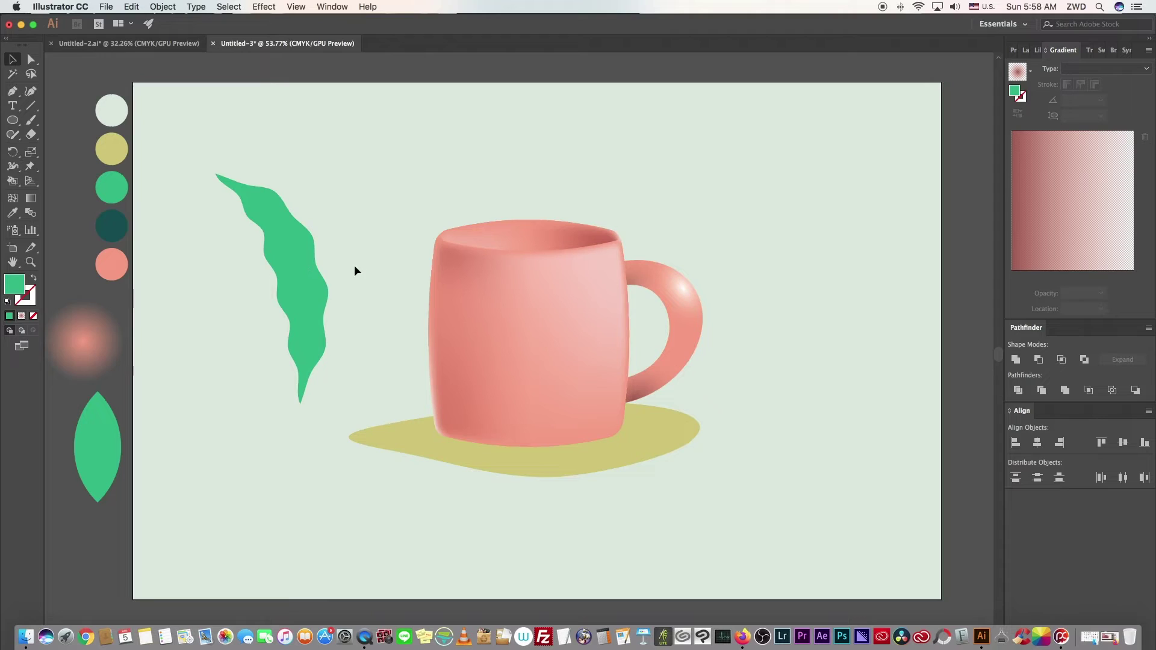
mouse_move(302, 308)
left_mouse_down()
mouse_move(371, 296)
mouse_move(345, 291)
left_mouse_up()
left_click(422, 175)
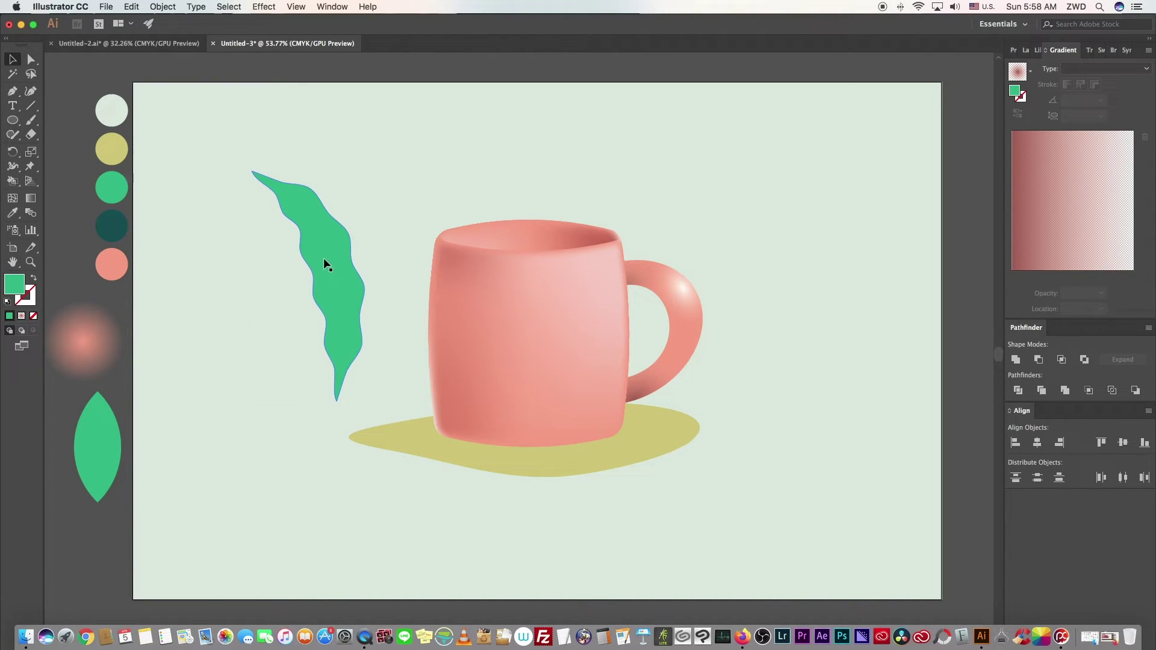
Check the leaf's current green, then give the leaf a gradient fill from the Properties swatches
double_click(15, 285)
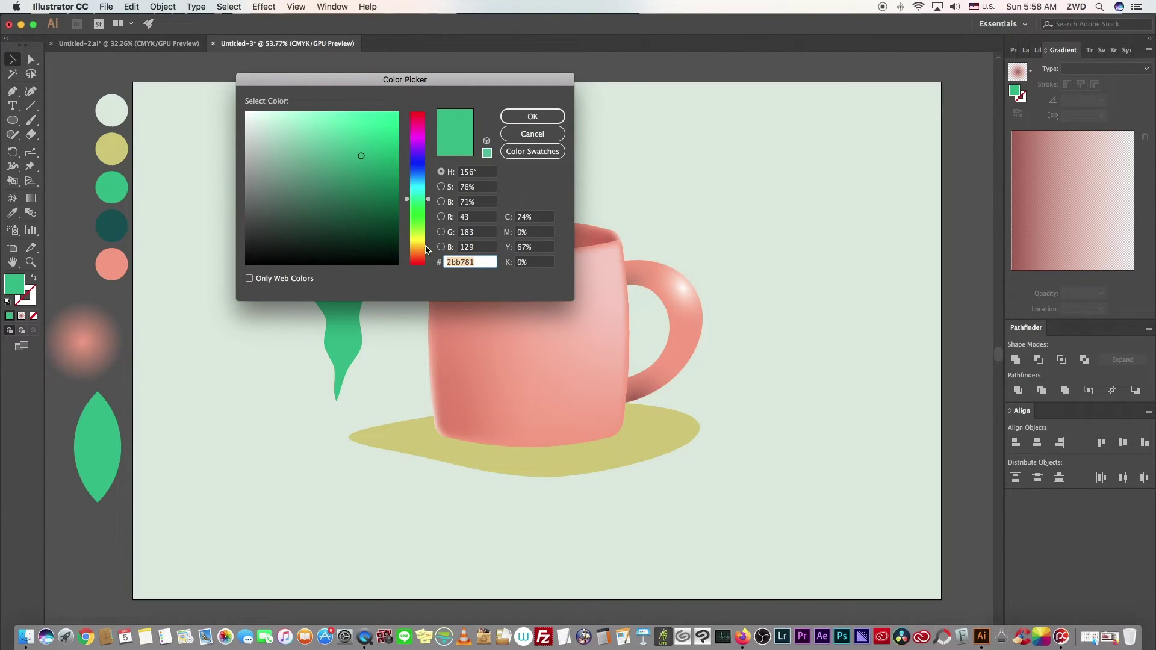
left_click(532, 134)
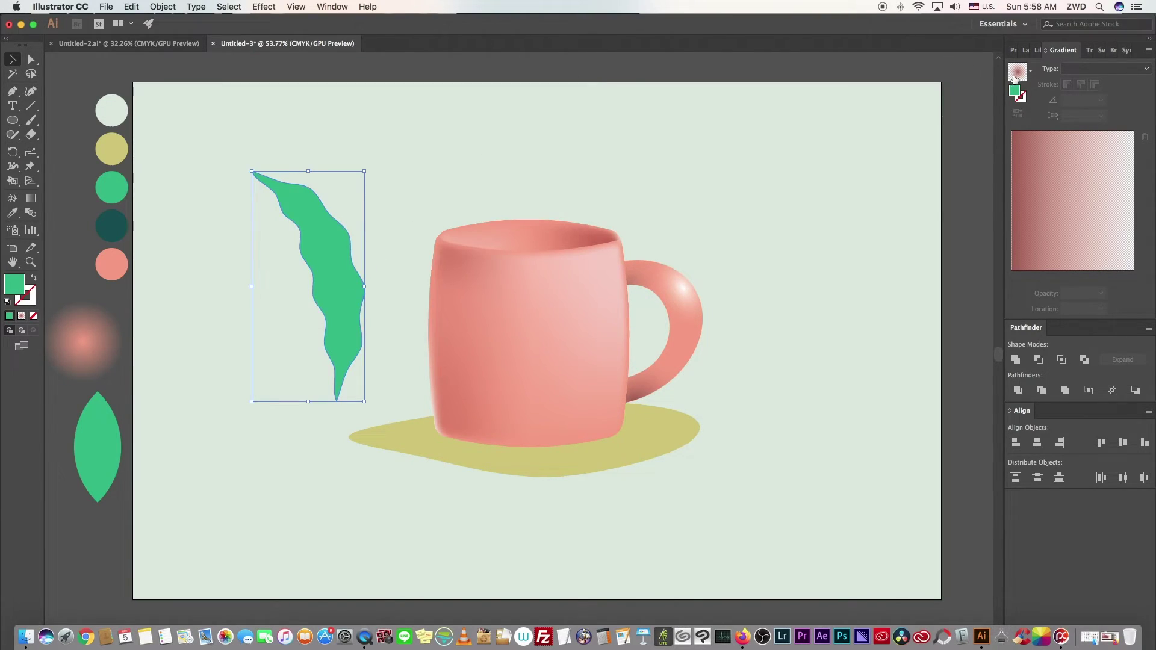
left_click(1013, 52)
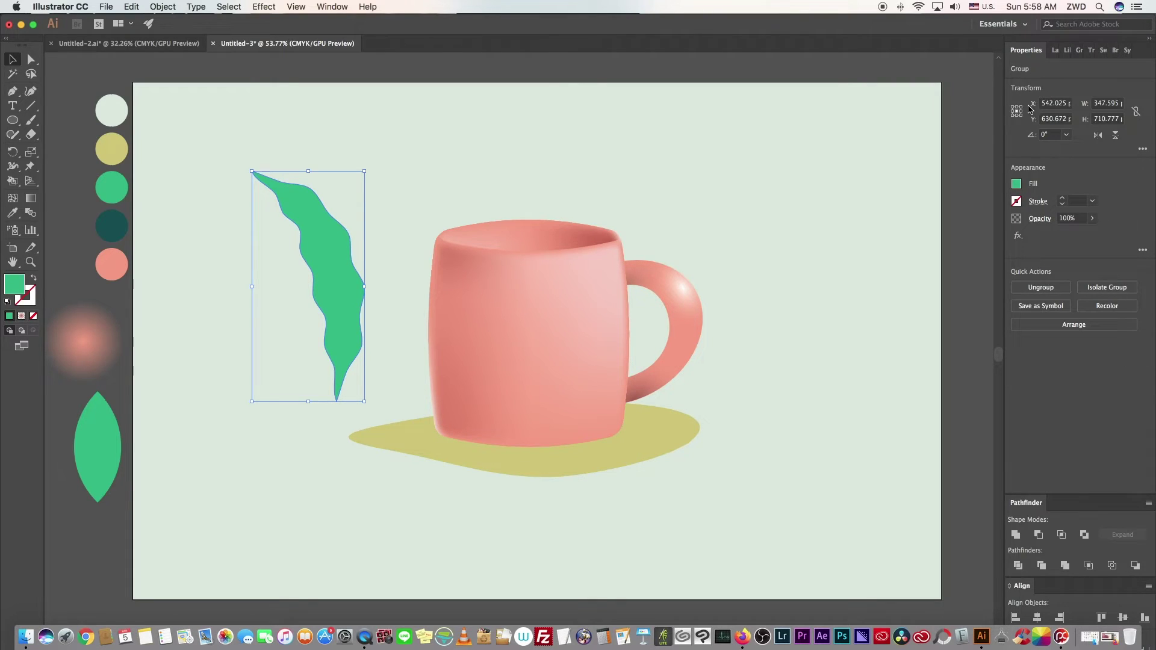
left_click(1016, 184)
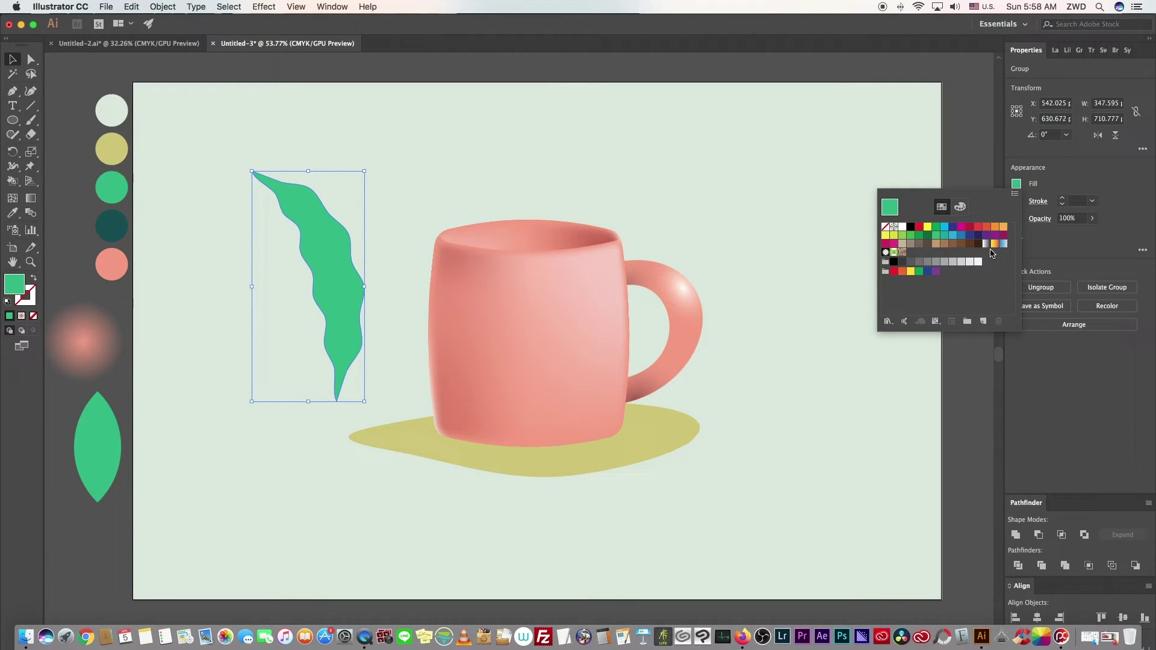
left_click(987, 244)
left_click(1065, 169)
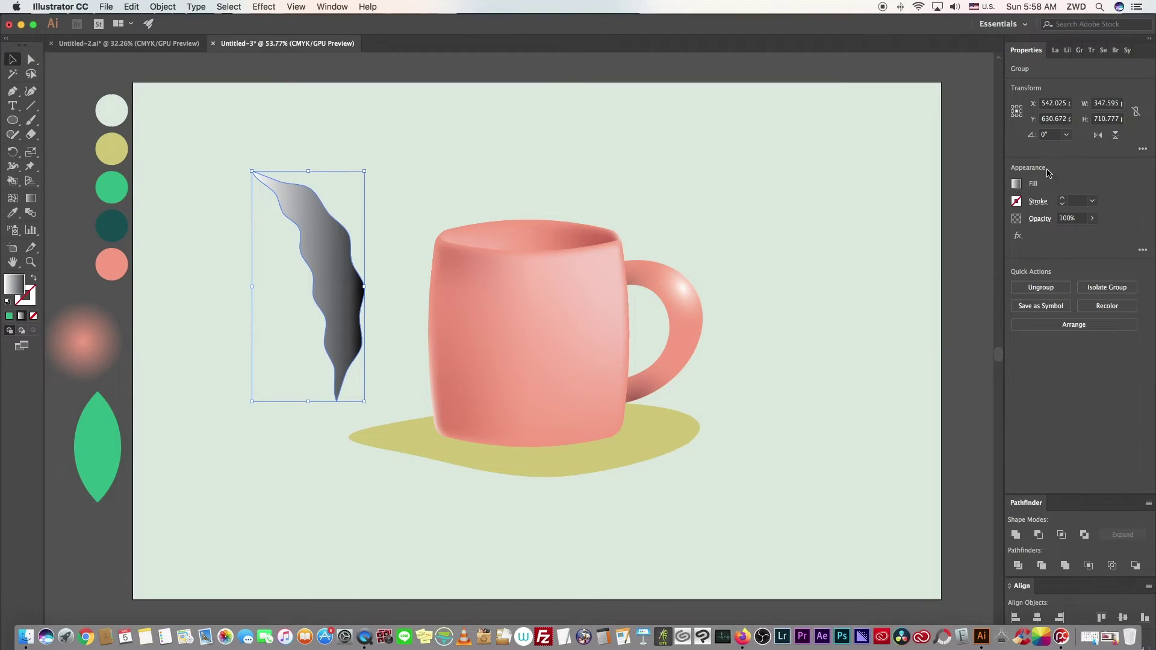
left_click(1078, 50)
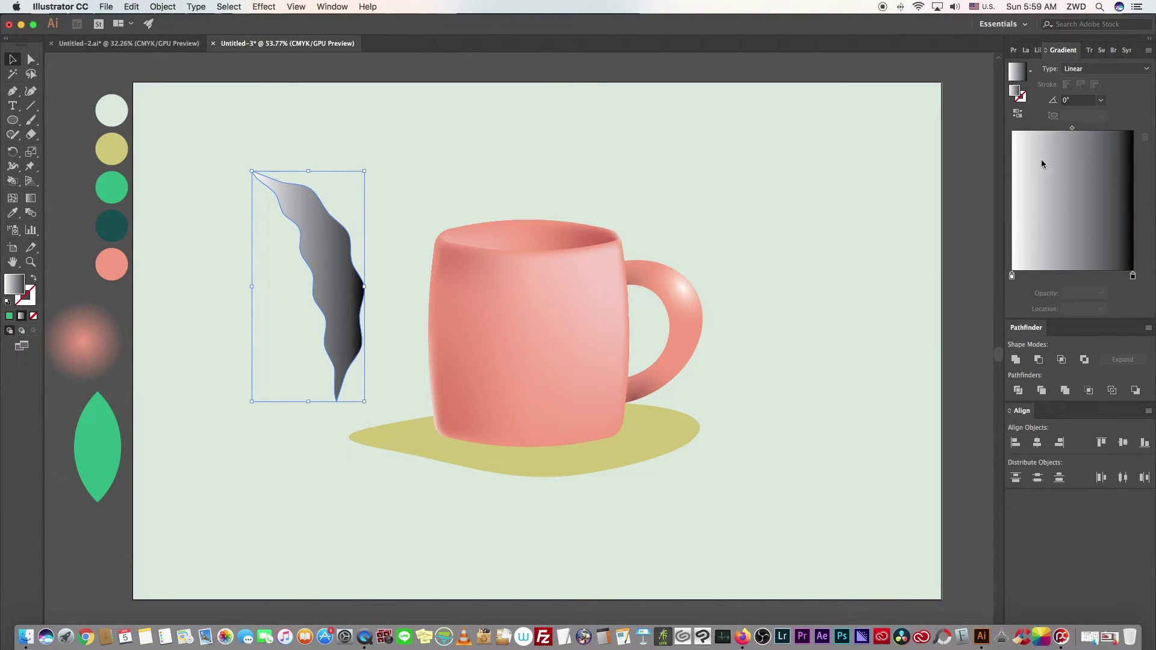
Set the gradient's left stop to RGB green #2bb781
double_click(1012, 276)
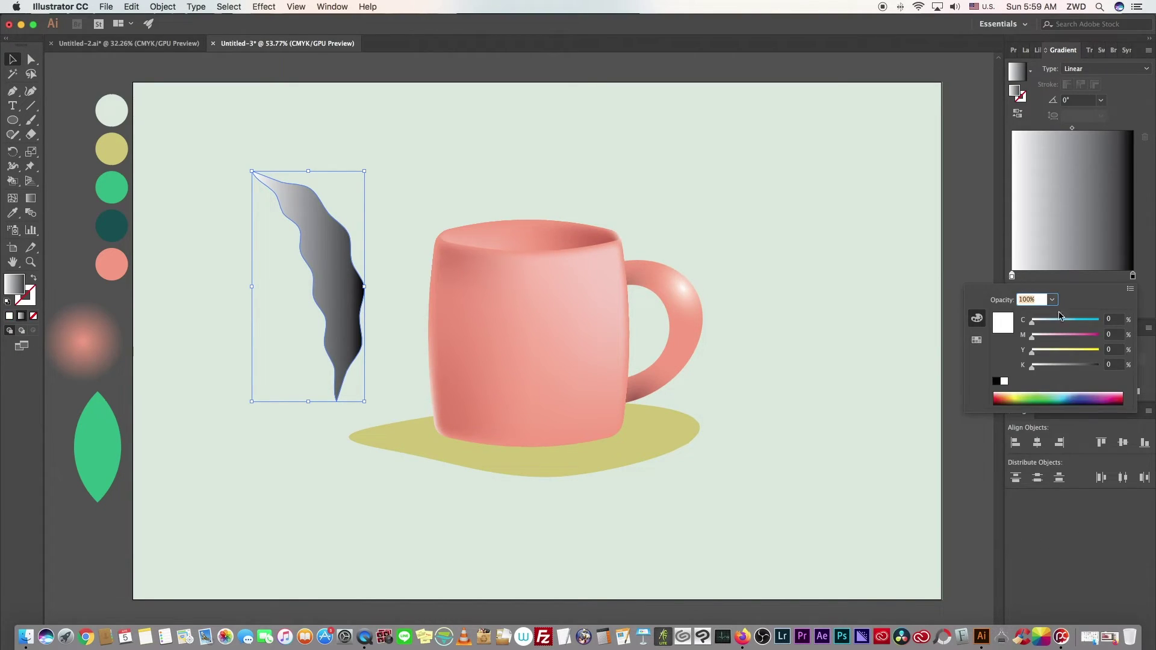
left_click(1130, 288)
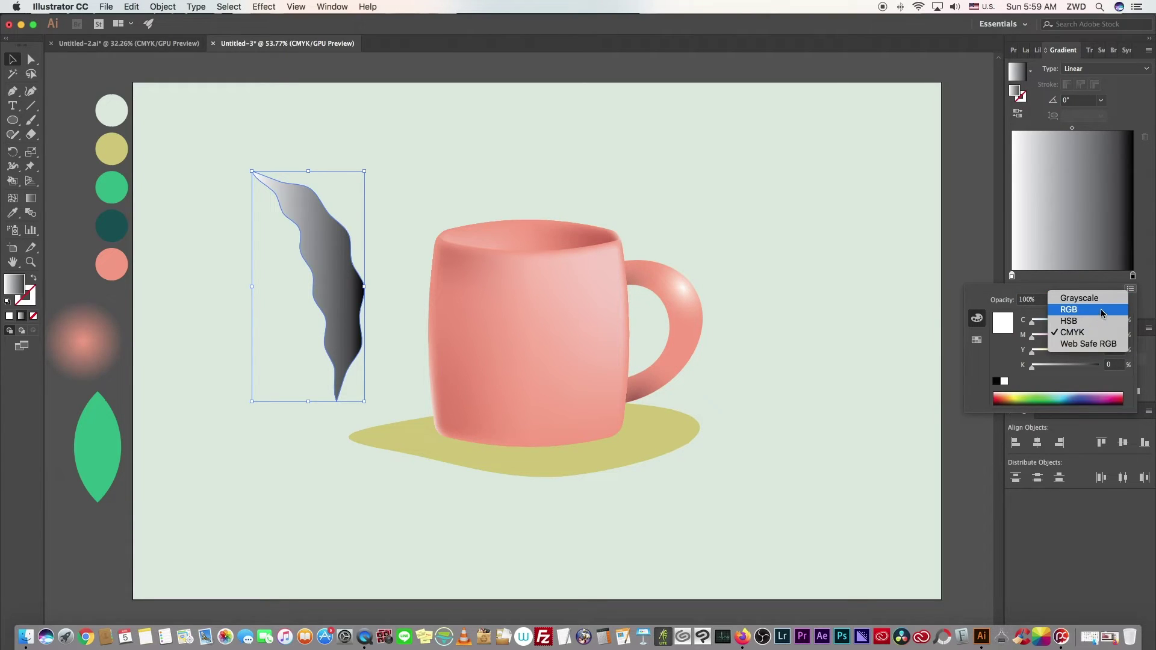
left_click(1097, 356)
left_click(1110, 383)
double_click(1102, 381)
type("2bb781")
key("Return")
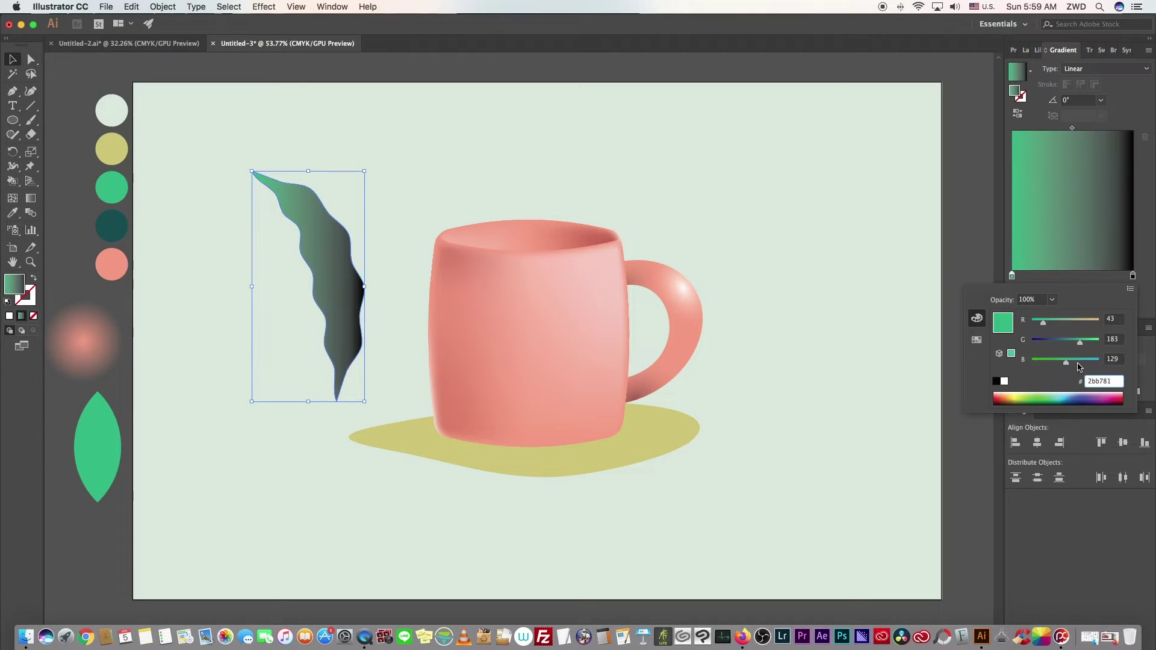
Set the right stop to dark teal #0f4c4f and angle the gradient diagonally down the leaf
left_click(115, 232)
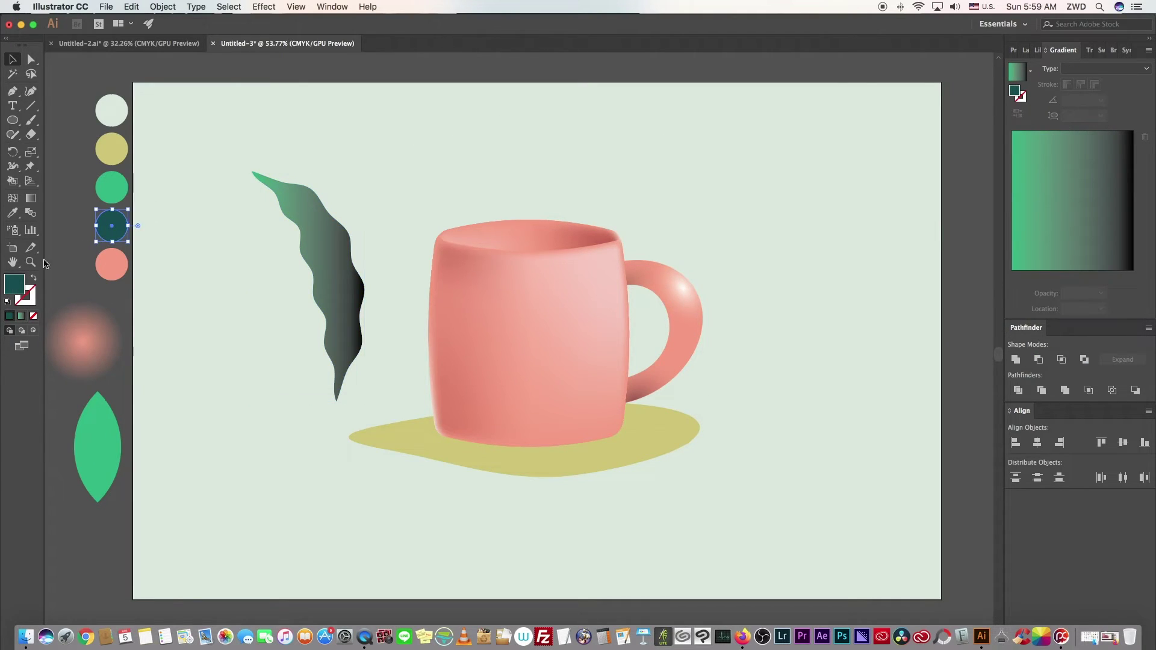
double_click(15, 288)
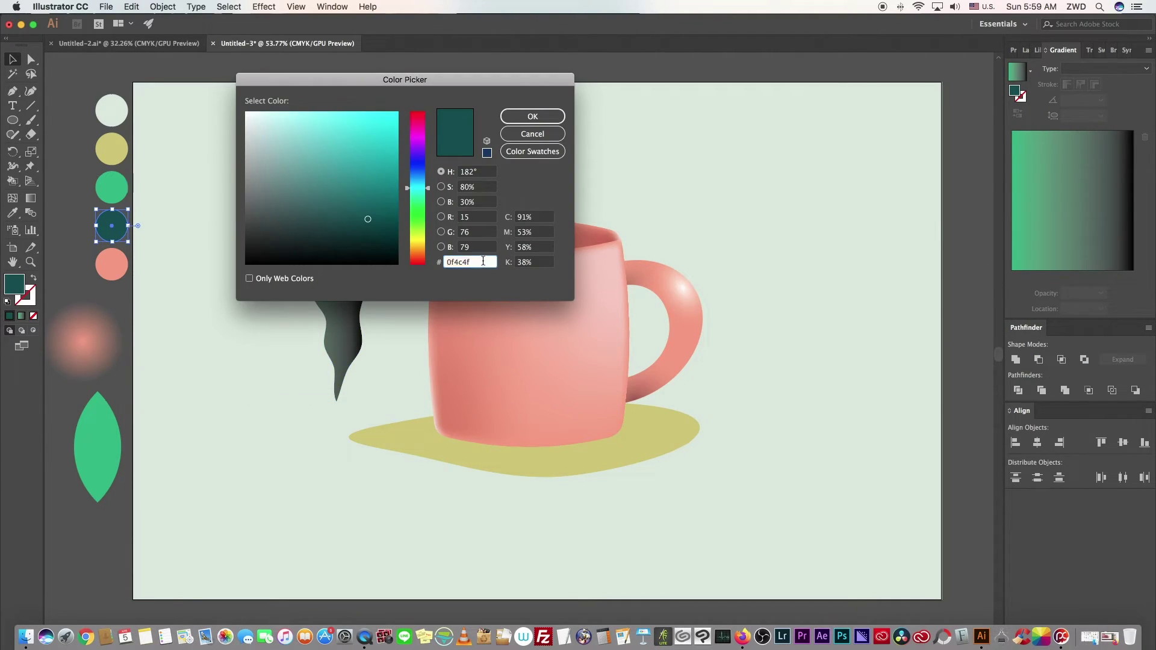
left_click(548, 134)
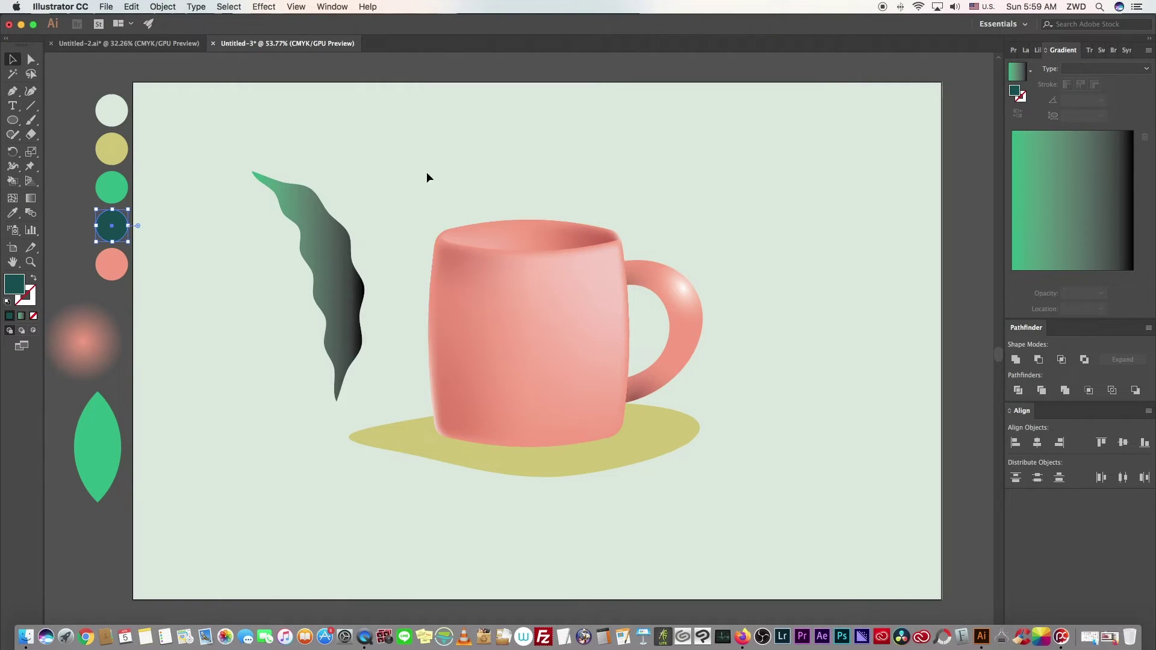
left_click(335, 248)
left_click(1133, 276)
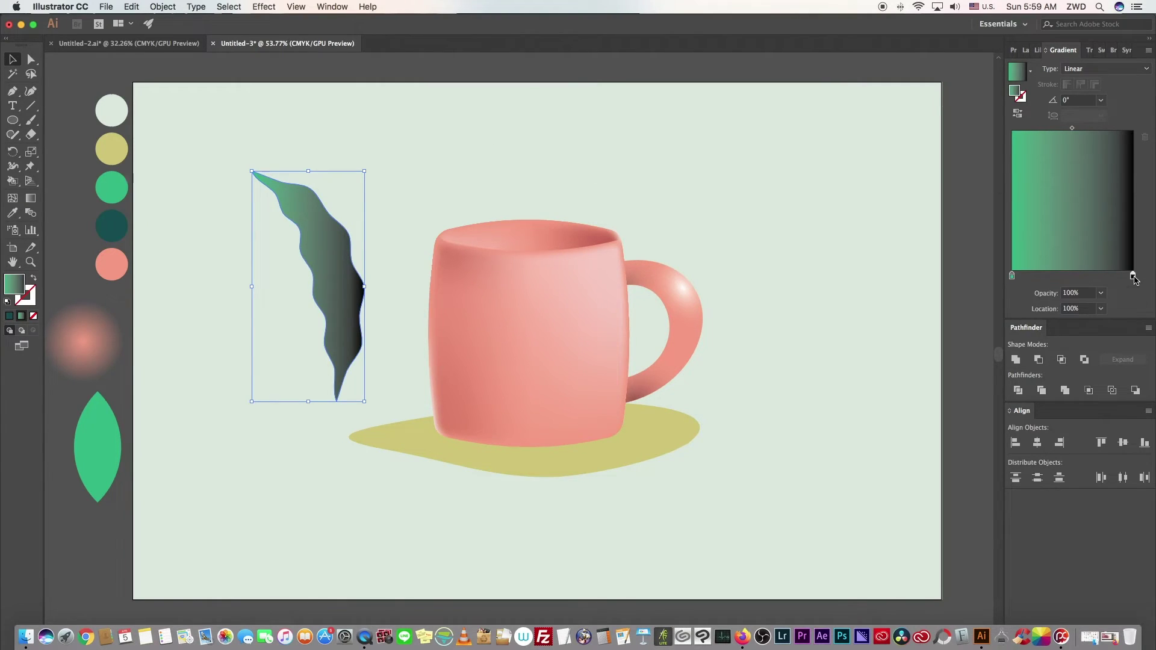
double_click(1133, 276)
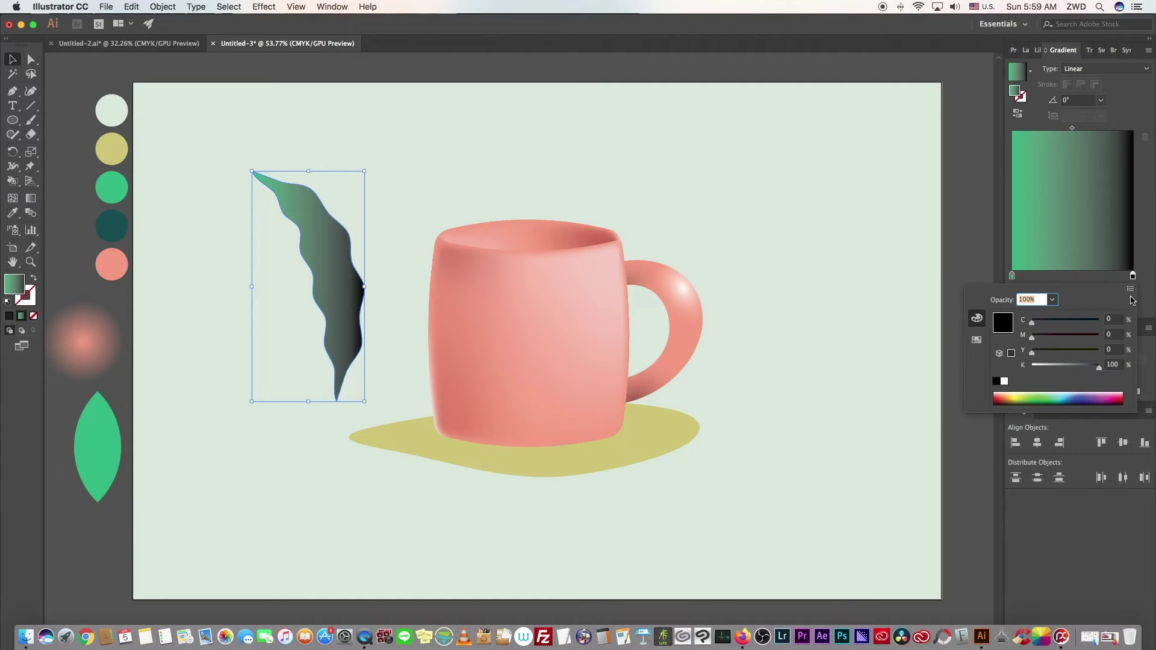
left_click(1130, 289)
left_click(1091, 313)
left_click(1111, 386)
type("0f4c4f")
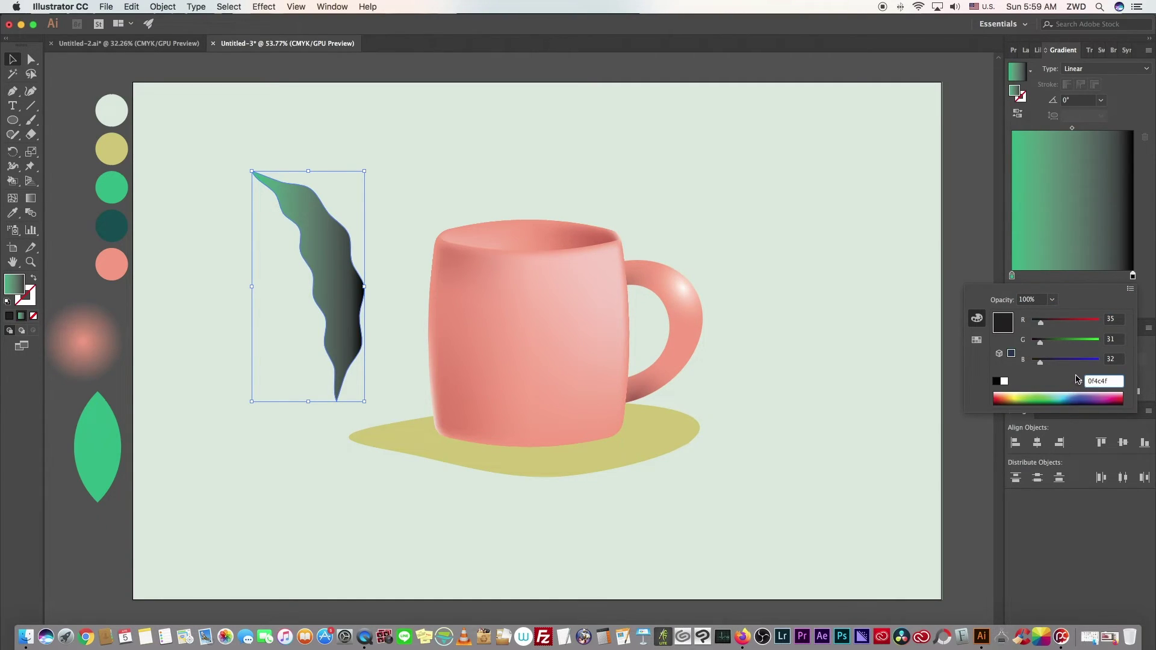
key("Return")
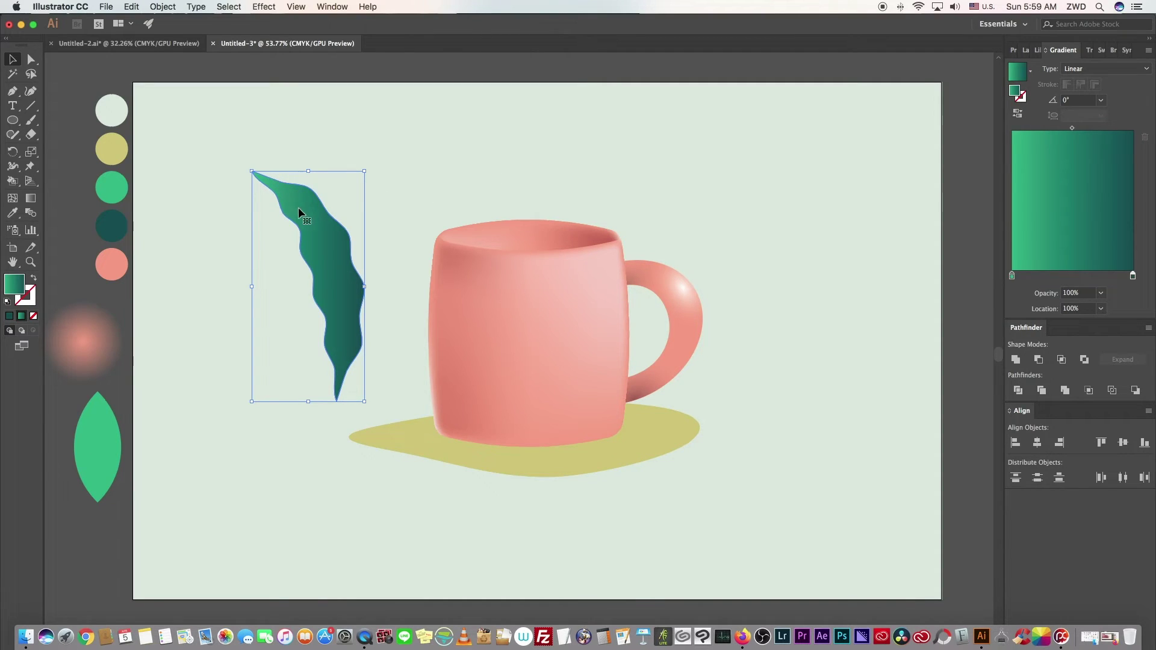
key("g")
left_click_drag(304, 206, 347, 367)
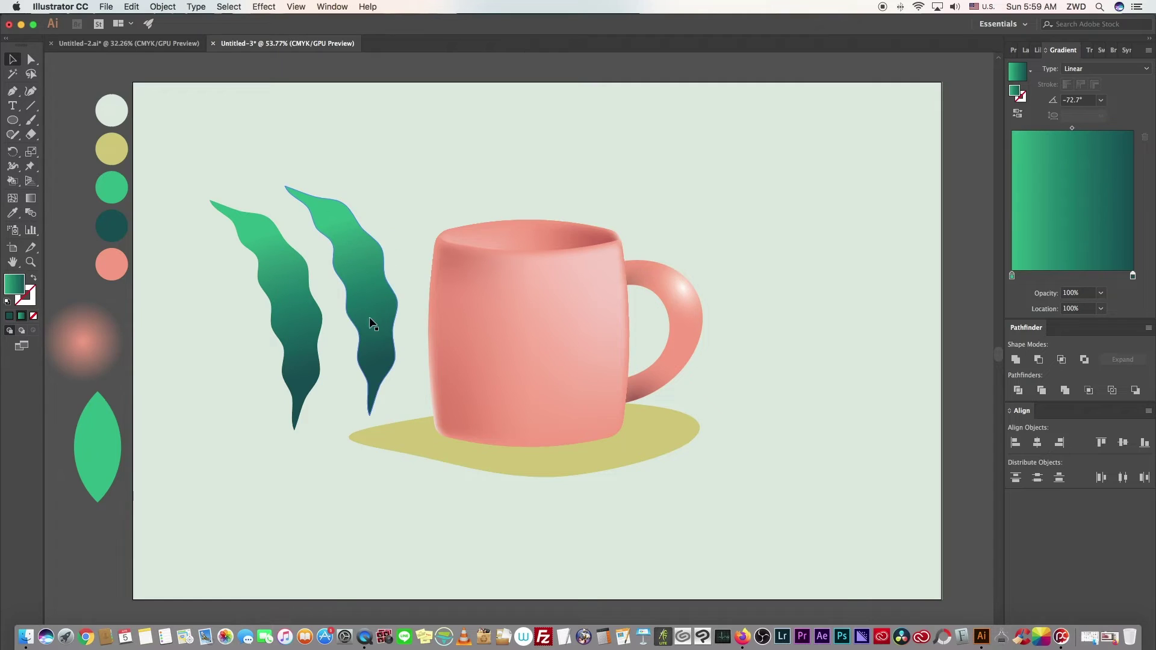
Bend the right leaf's tip with Puppet Warp, move it against the mug, and send it backward
left_click(369, 320)
left_click(30, 166)
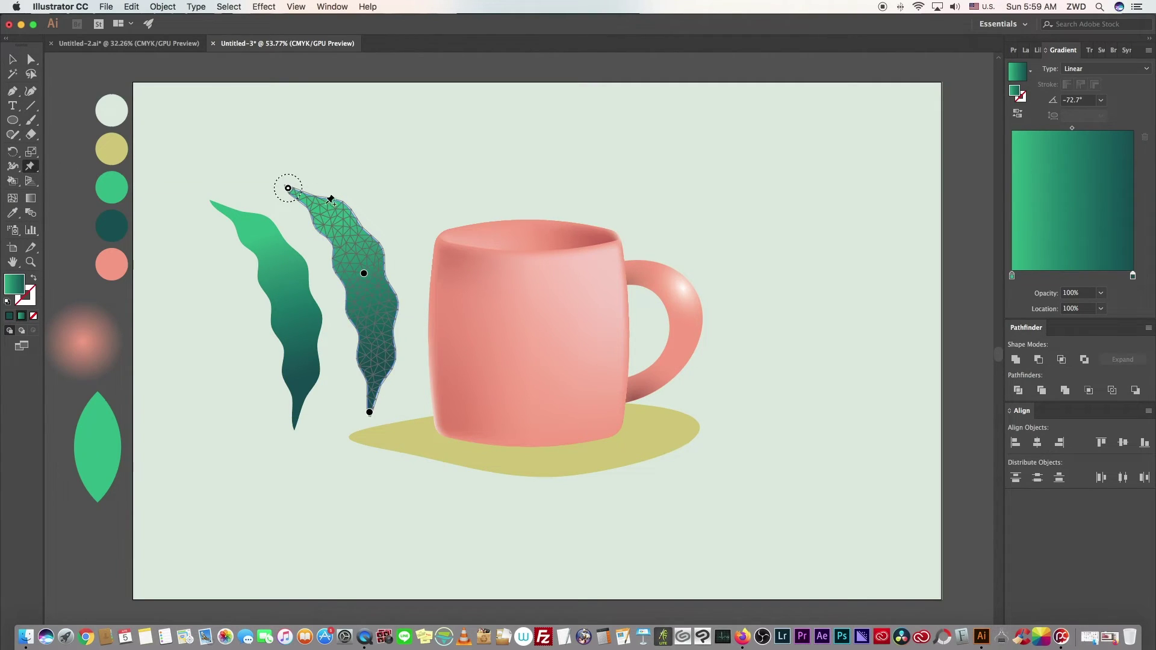
key("super+z")
mouse_move(341, 171)
left_mouse_down()
mouse_move(387, 186)
mouse_move(374, 160)
mouse_move(390, 214)
mouse_move(399, 175)
mouse_move(431, 196)
mouse_move(399, 147)
mouse_move(383, 155)
left_mouse_up()
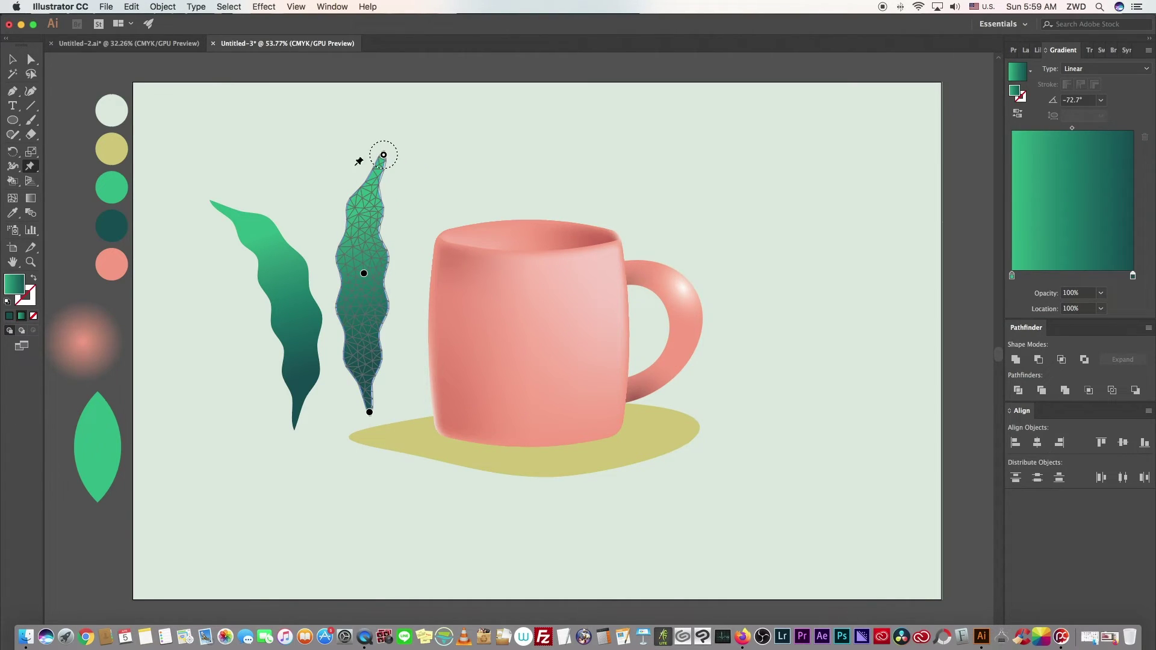
key("v")
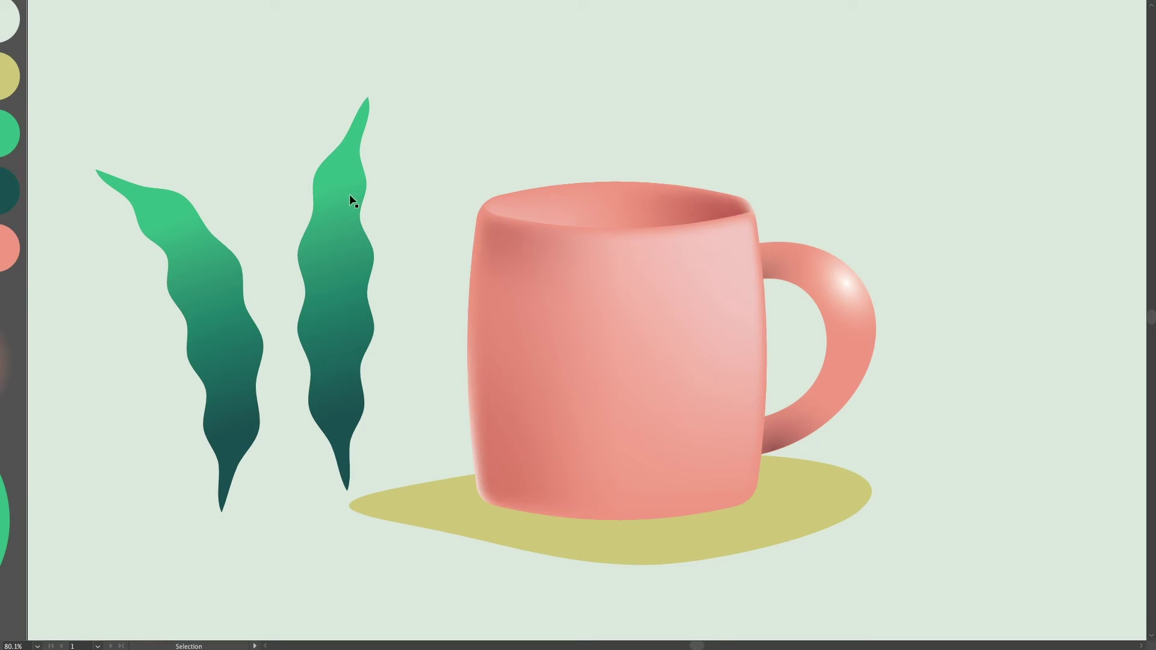
left_click_drag(337, 358, 461, 331)
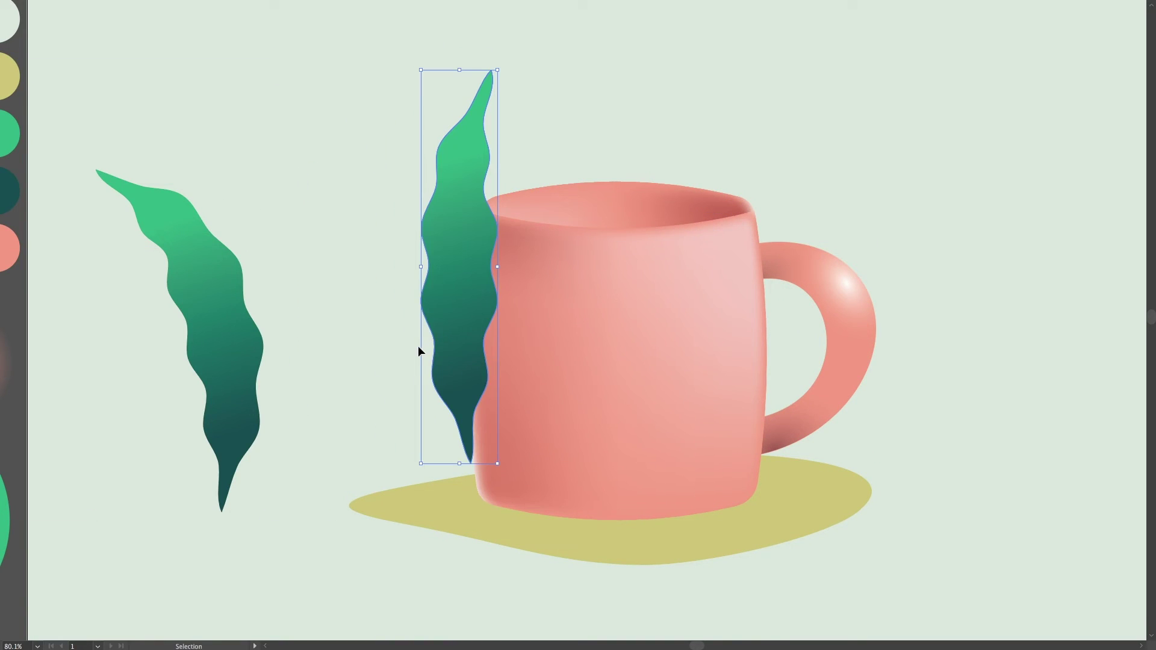
key("a")
key("ctrl+bracketleft")
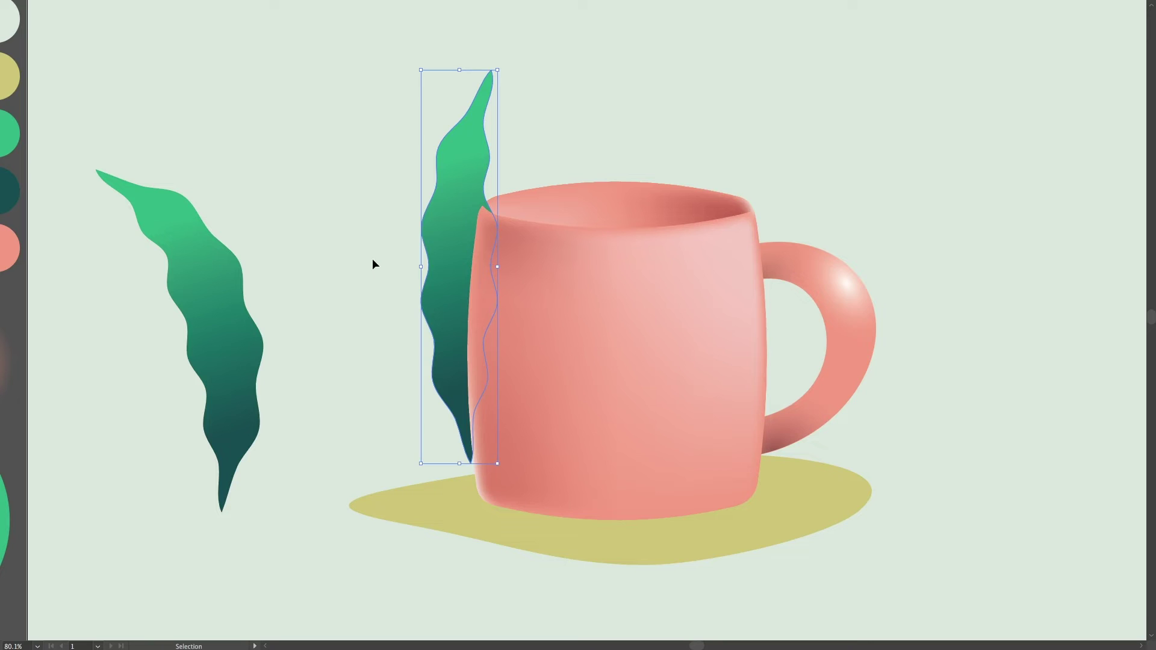
Move the left leaf over the right one, send it to the back, and tilt it outward
key("v")
left_click(336, 194)
left_click_drag(258, 332, 439, 320)
key("a")
key("ctrl+shift+bracketleft")
key("v")
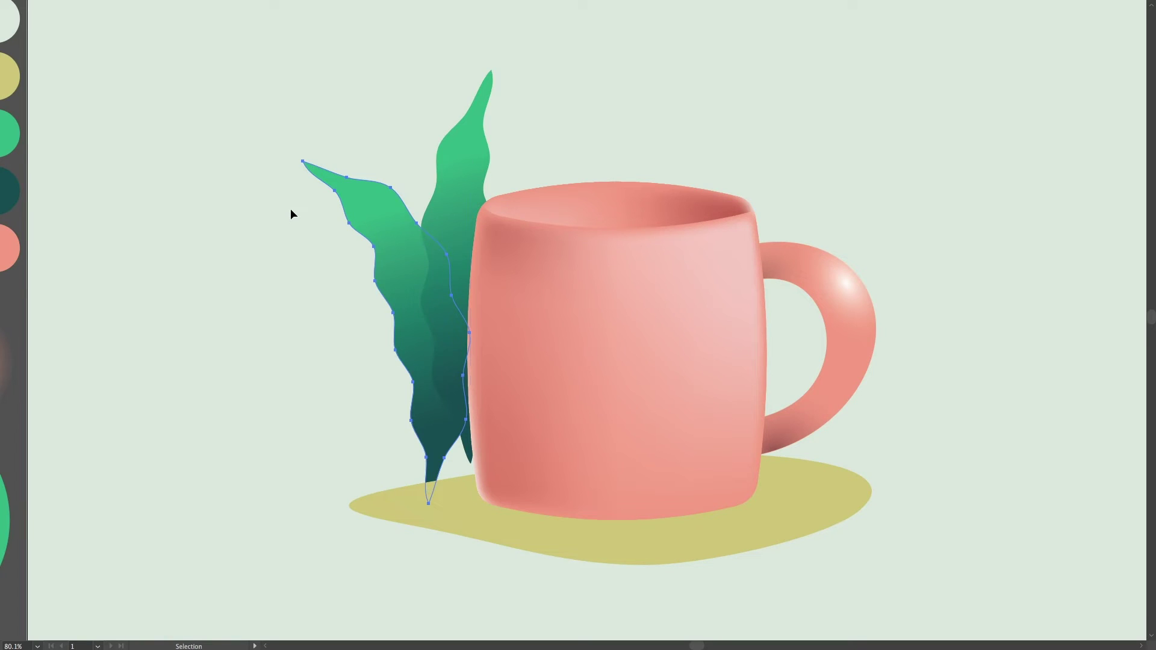
left_click(294, 274)
left_click(370, 221)
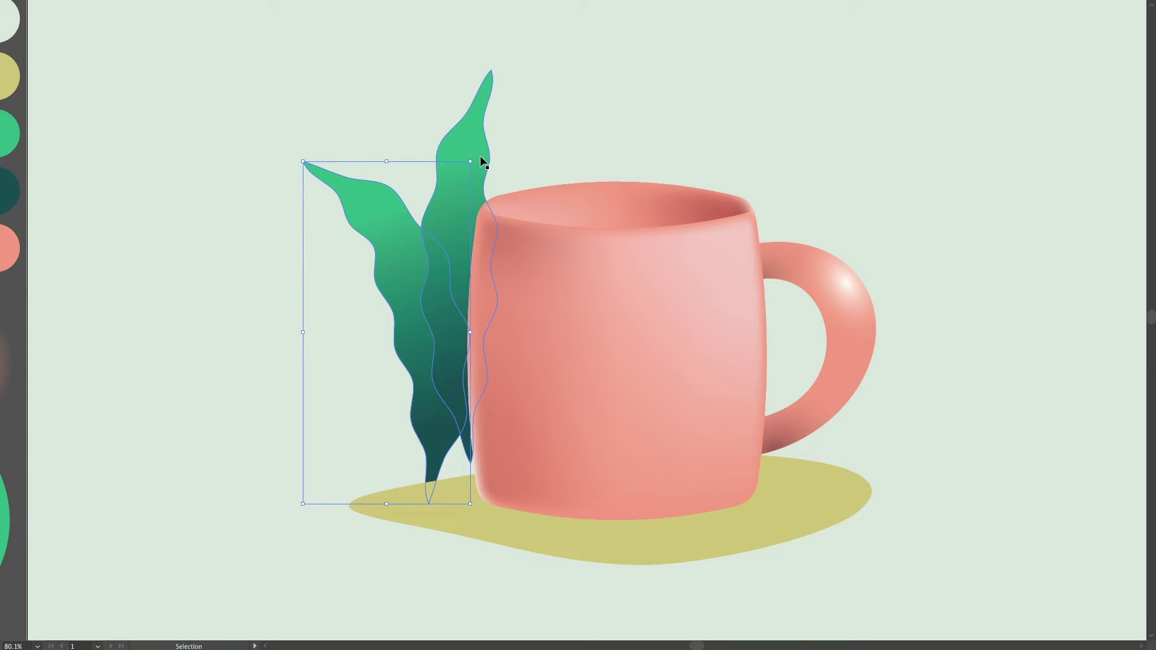
mouse_move(477, 158)
left_mouse_down()
mouse_move(397, 137)
mouse_move(417, 159)
mouse_move(414, 200)
left_mouse_up()
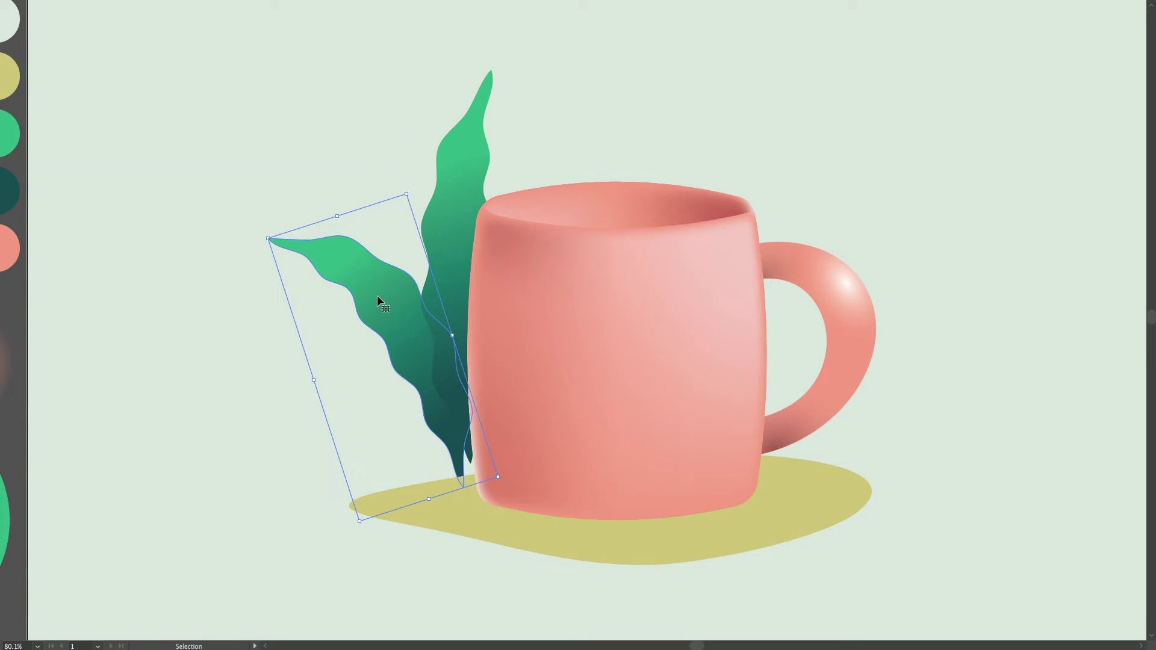
Reflect the left leaf vertically, rotate it to lean left, and place it beside the others
right_click(385, 304)
mouse_move(417, 422)
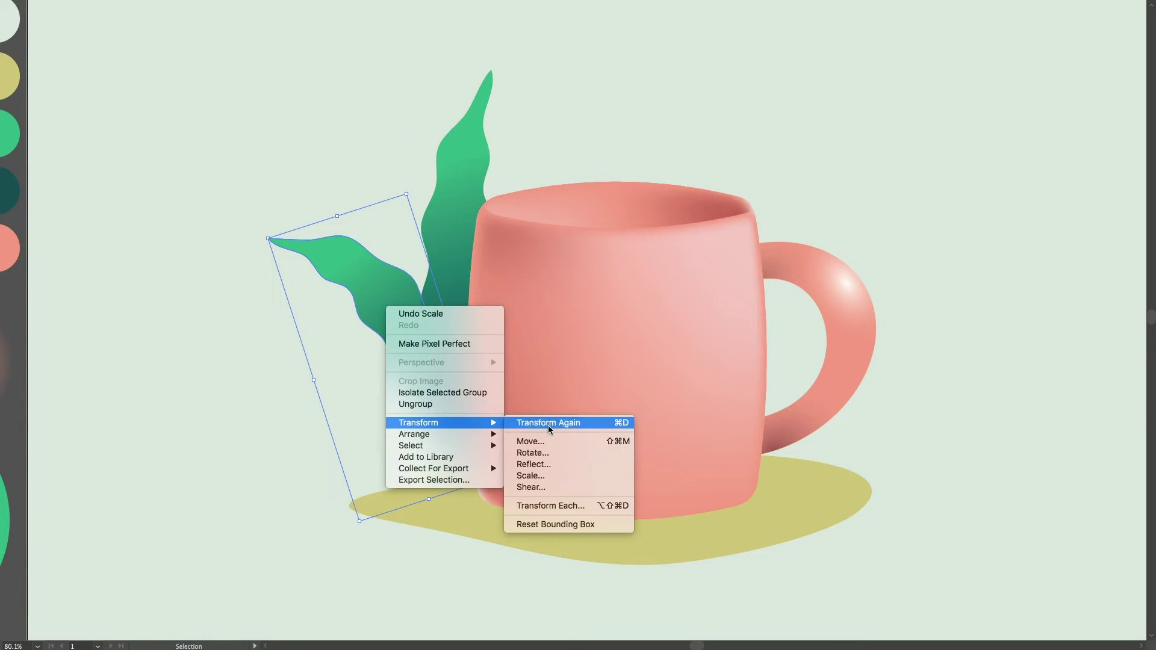
left_click(565, 464)
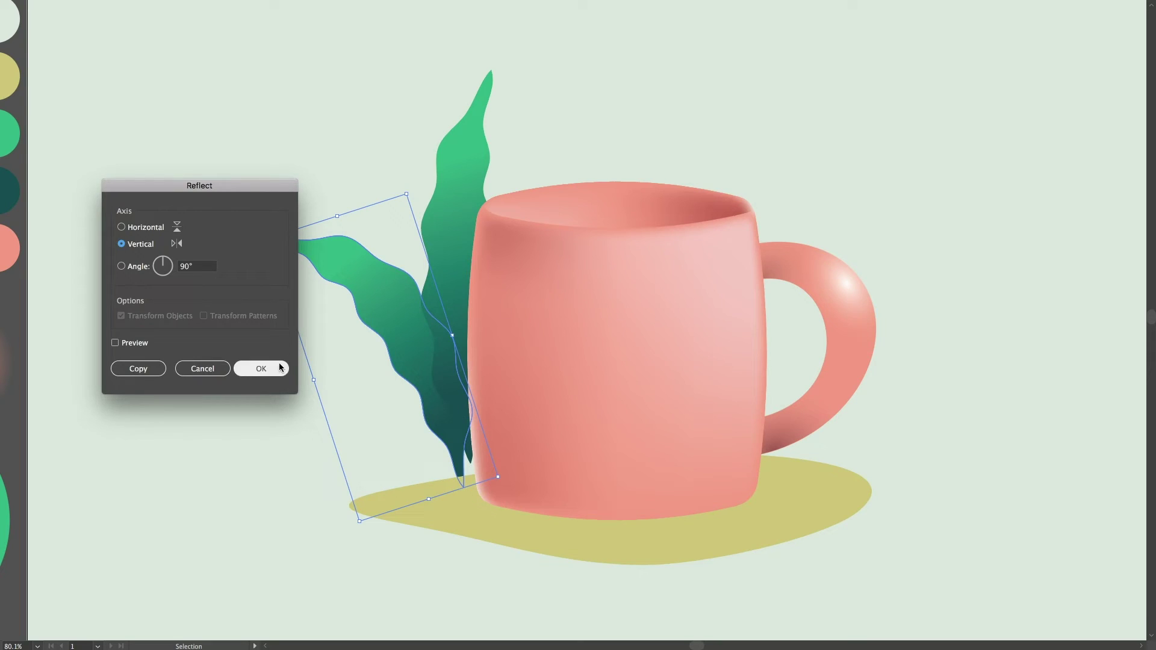
left_click(281, 367)
mouse_move(243, 477)
left_mouse_down()
mouse_move(288, 210)
mouse_move(340, 171)
left_mouse_up()
left_click_drag(307, 355, 354, 371)
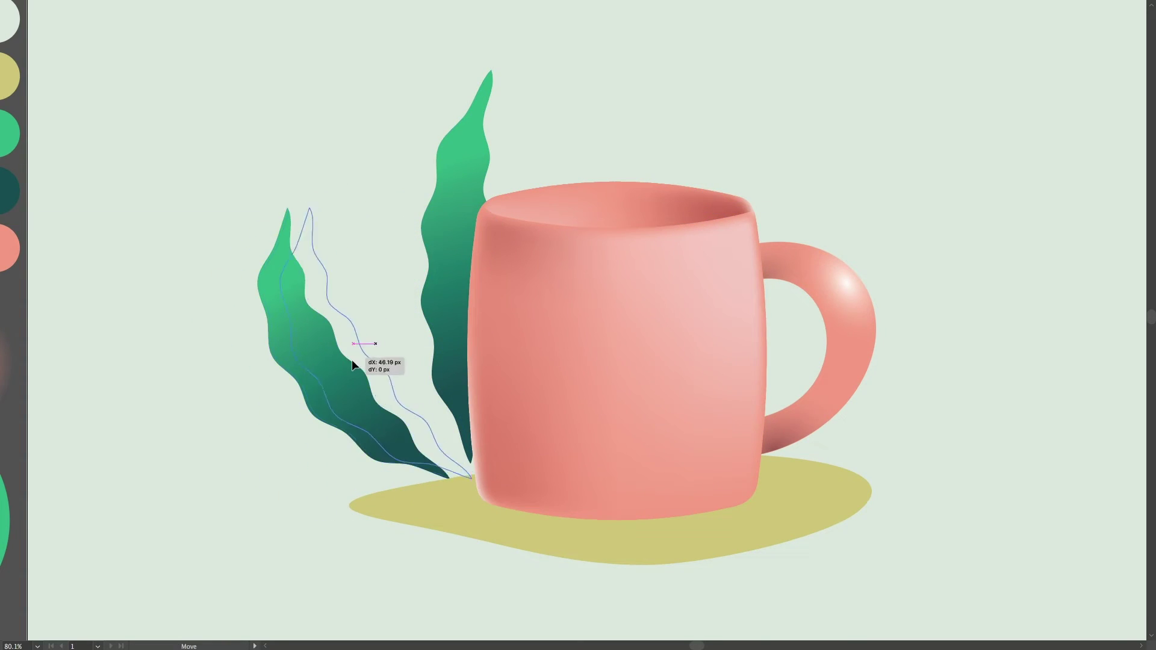
Nudge the tall and middle leaves into a snug cluster at the mug's left edge
scroll(354, 371, "right", 5)
left_click_drag(297, 294, 305, 293)
left_click(288, 182)
left_click_drag(306, 277, 299, 277)
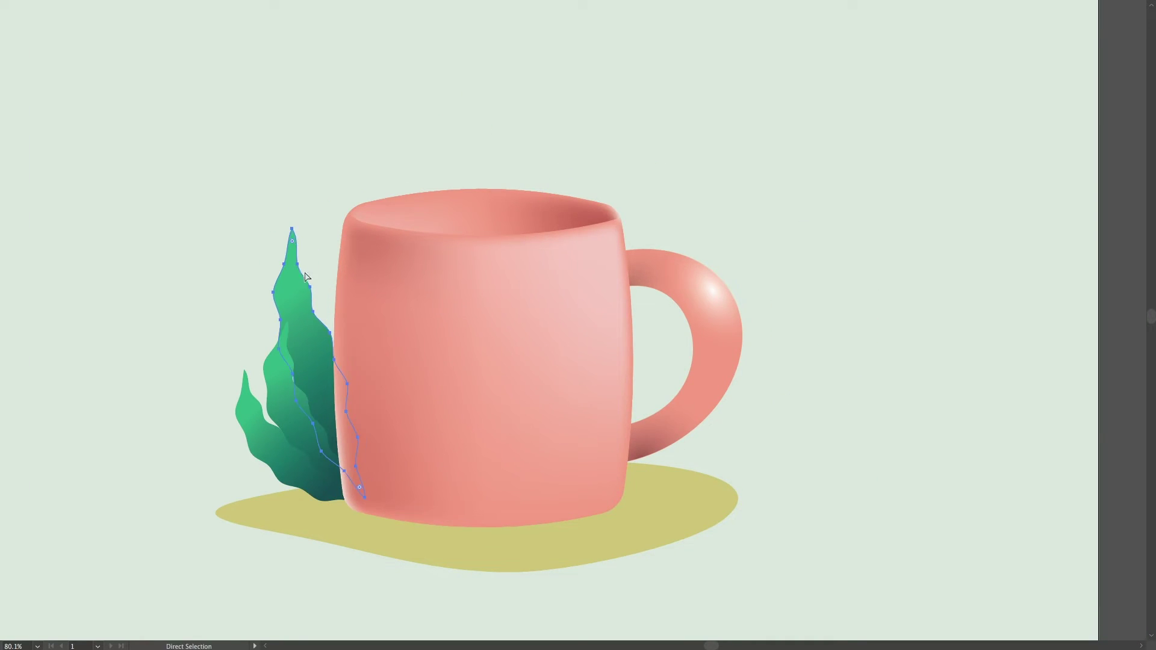
left_click(292, 196)
left_click_drag(307, 348, 318, 344)
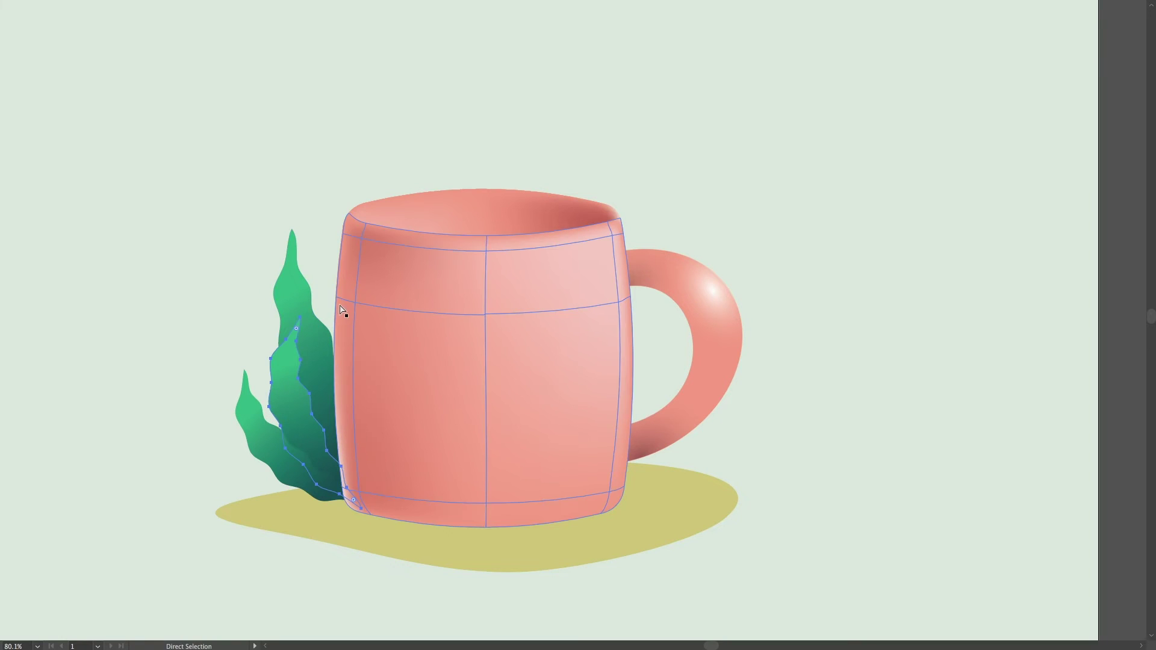
left_click(285, 171)
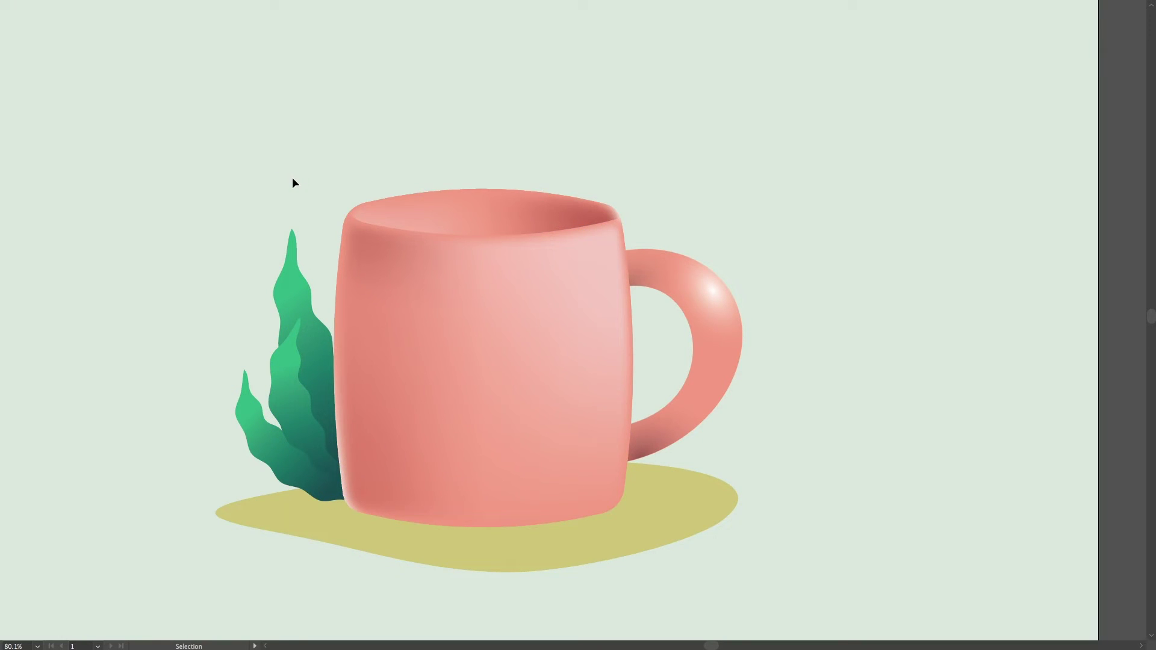
left_click(287, 283)
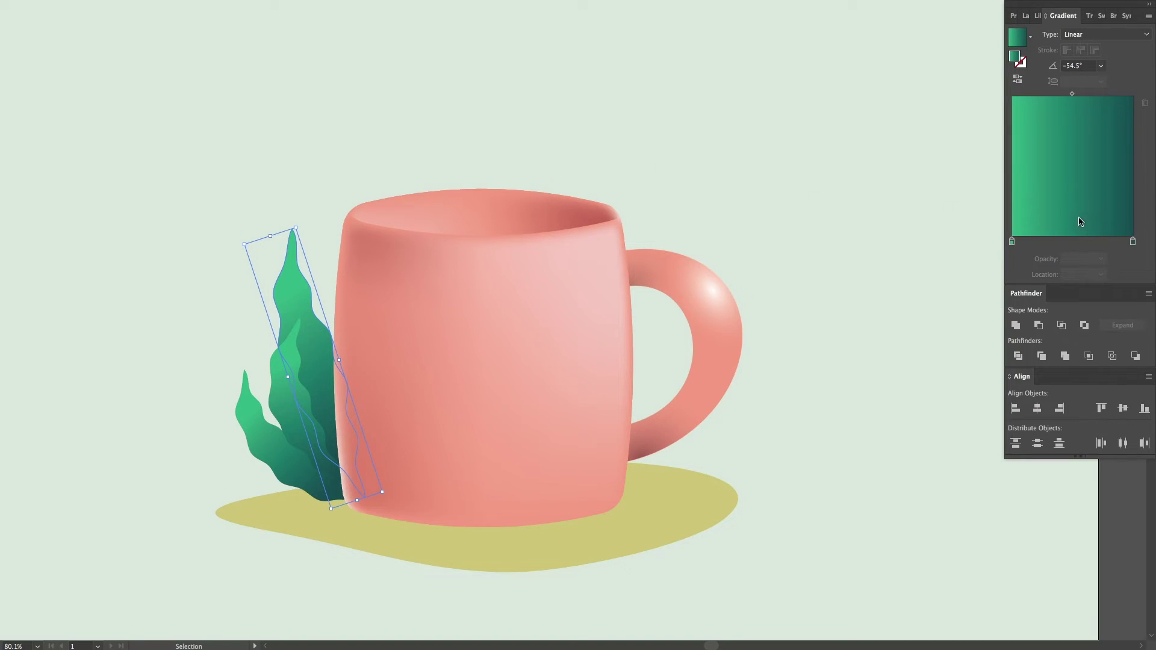
Darken the tall leaf's right gradient stop to K 56
left_click(1132, 242)
double_click(1132, 242)
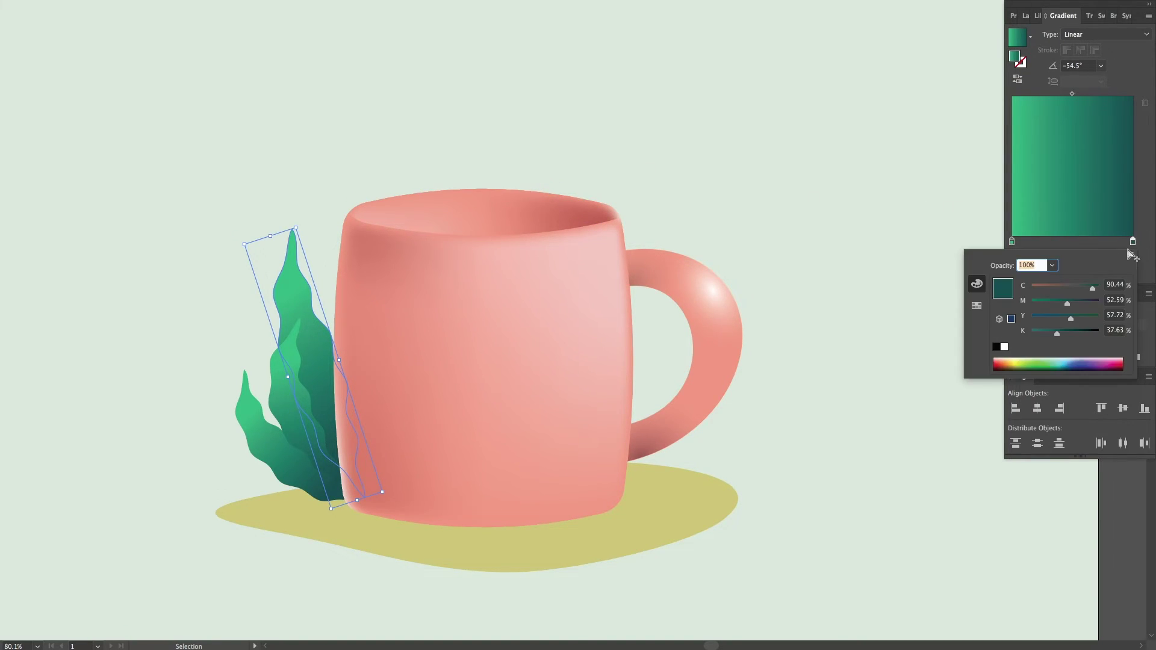
left_click(1069, 332)
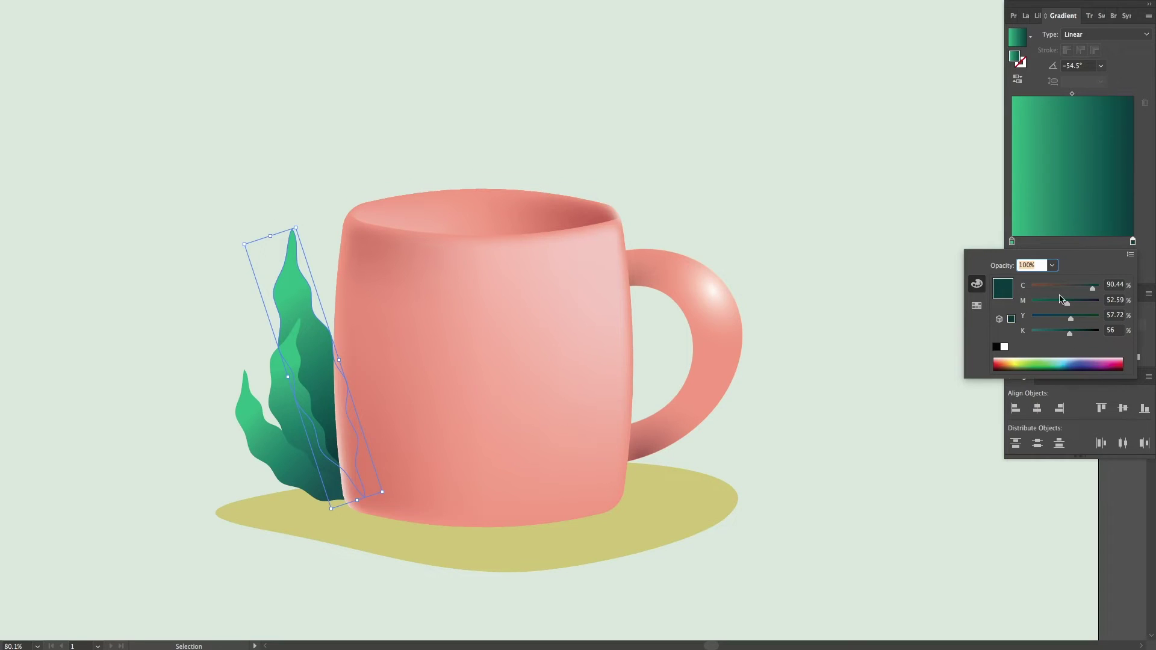
left_click(486, 113)
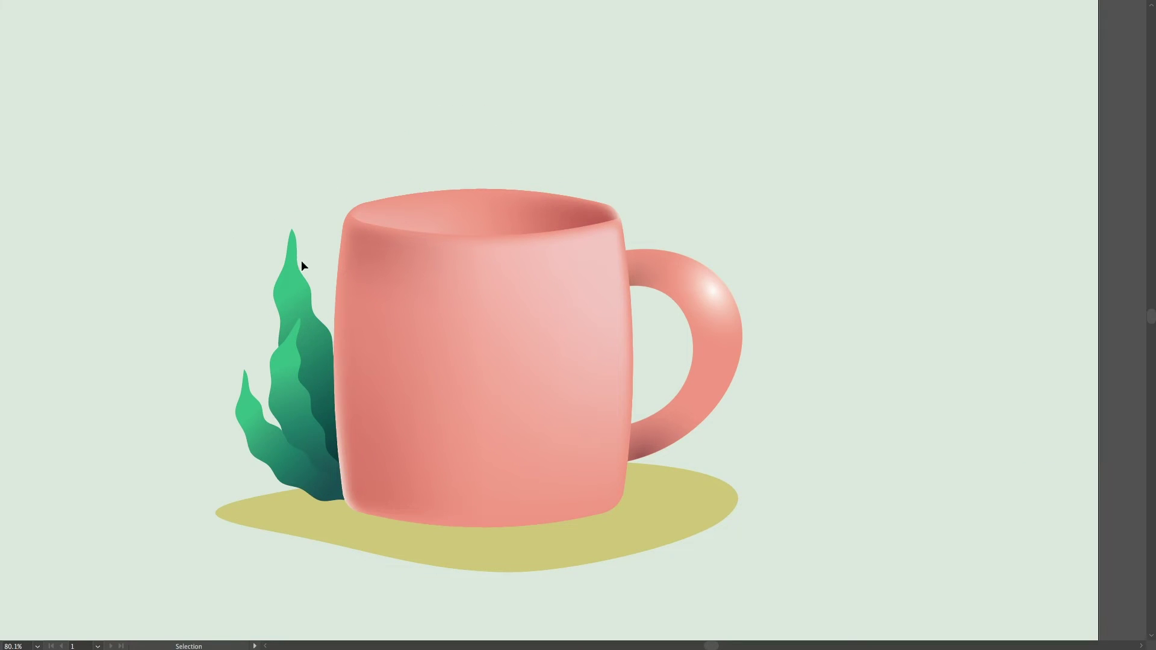
Make the middle leaf's left gradient stop a lighter green
left_click(290, 367)
left_click(1152, 156)
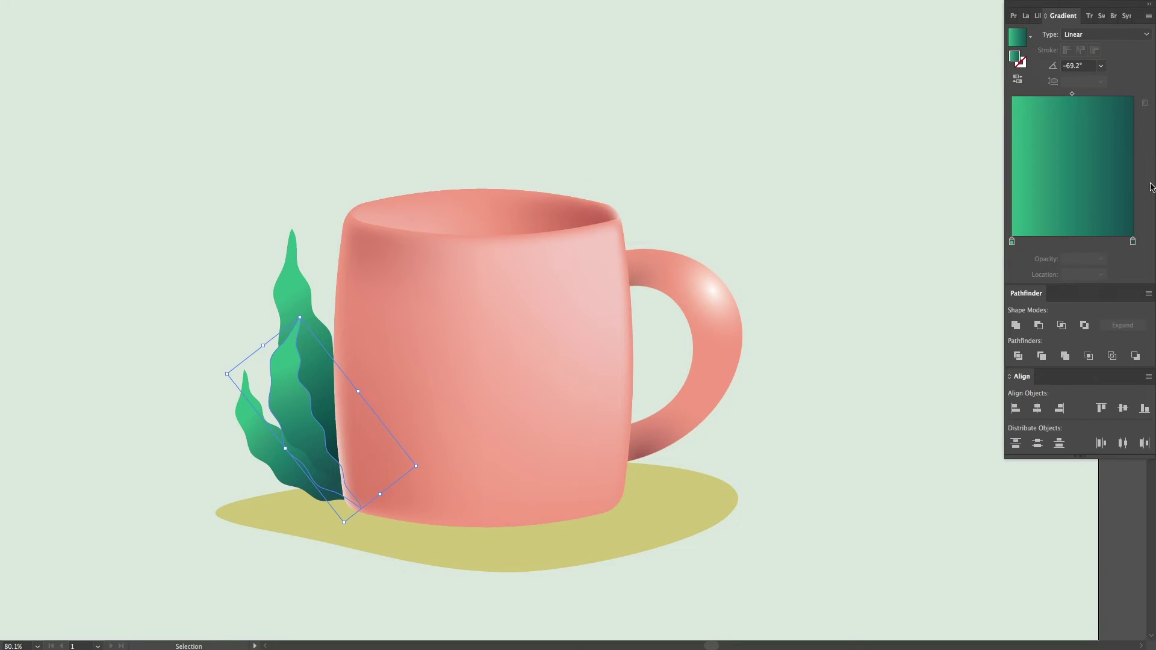
double_click(1011, 241)
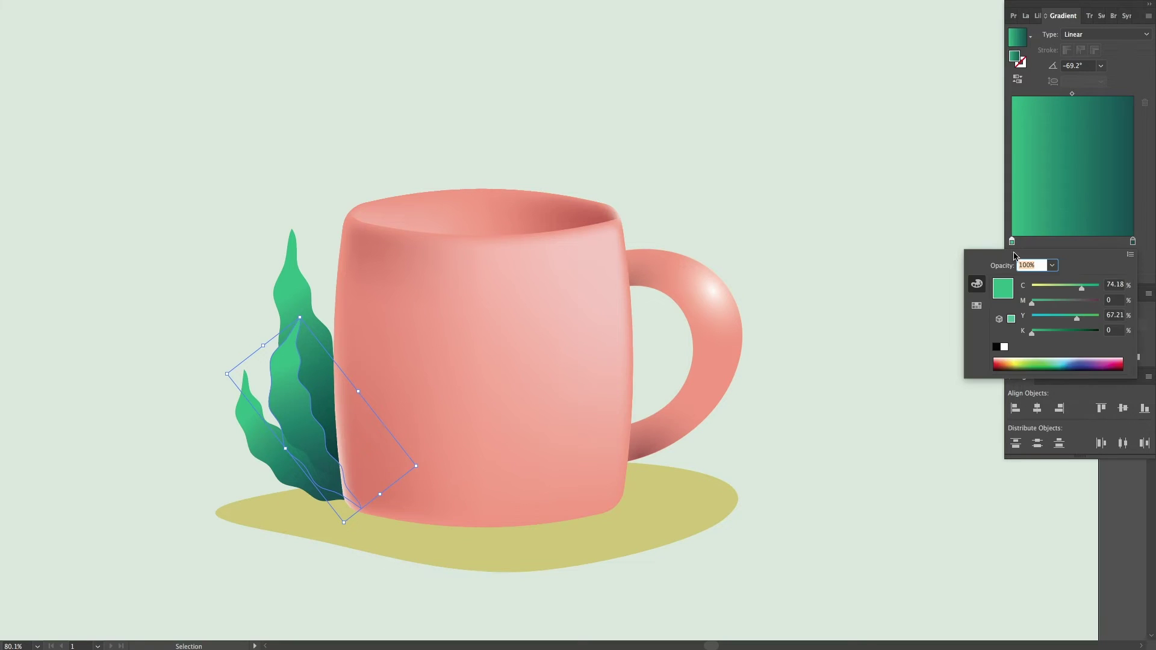
left_click(1077, 289)
left_click(738, 160)
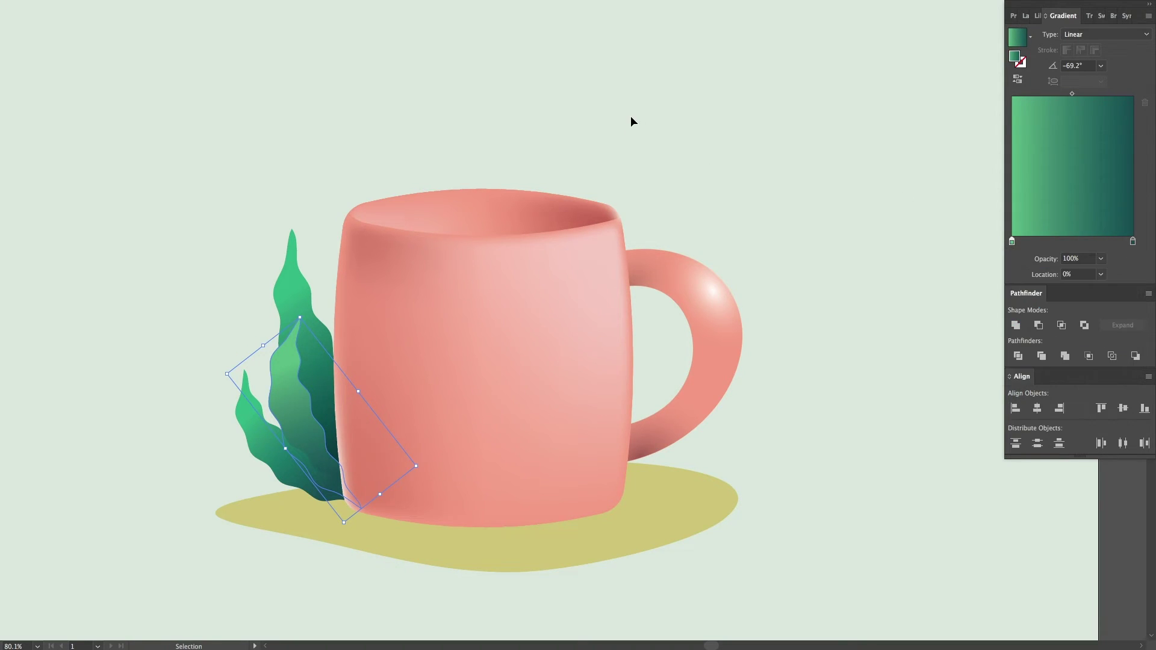
left_click(627, 115)
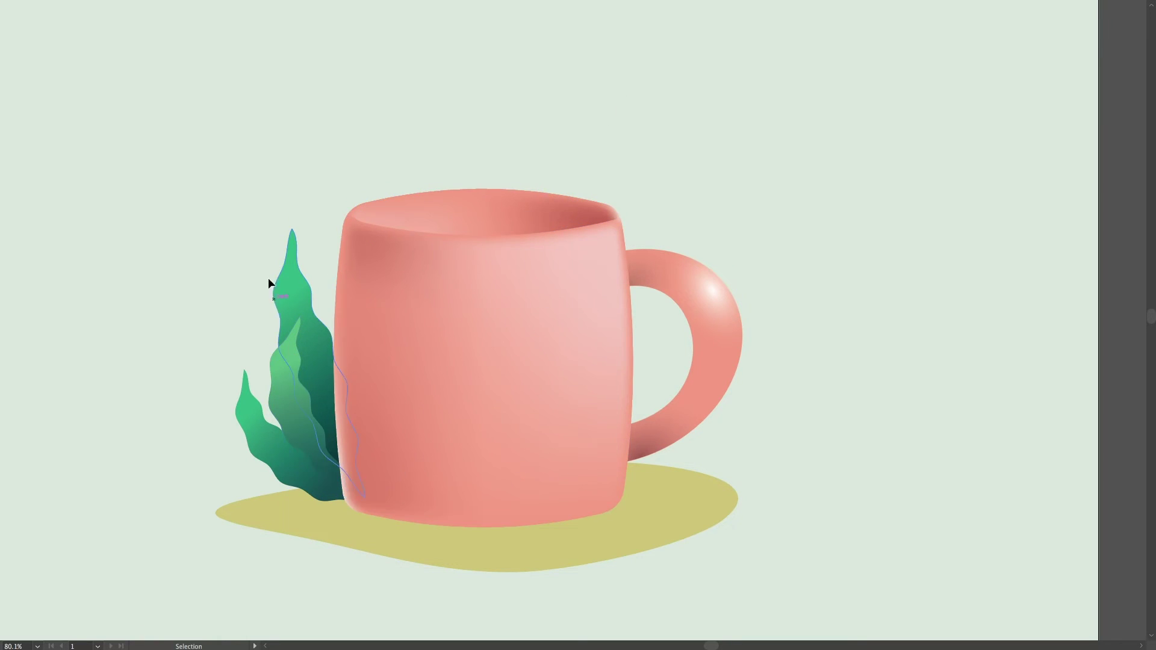
Alt-drag a copy of a leaf to the right and shrink it to stand tallest behind the mug
left_click_drag(291, 303, 332, 297)
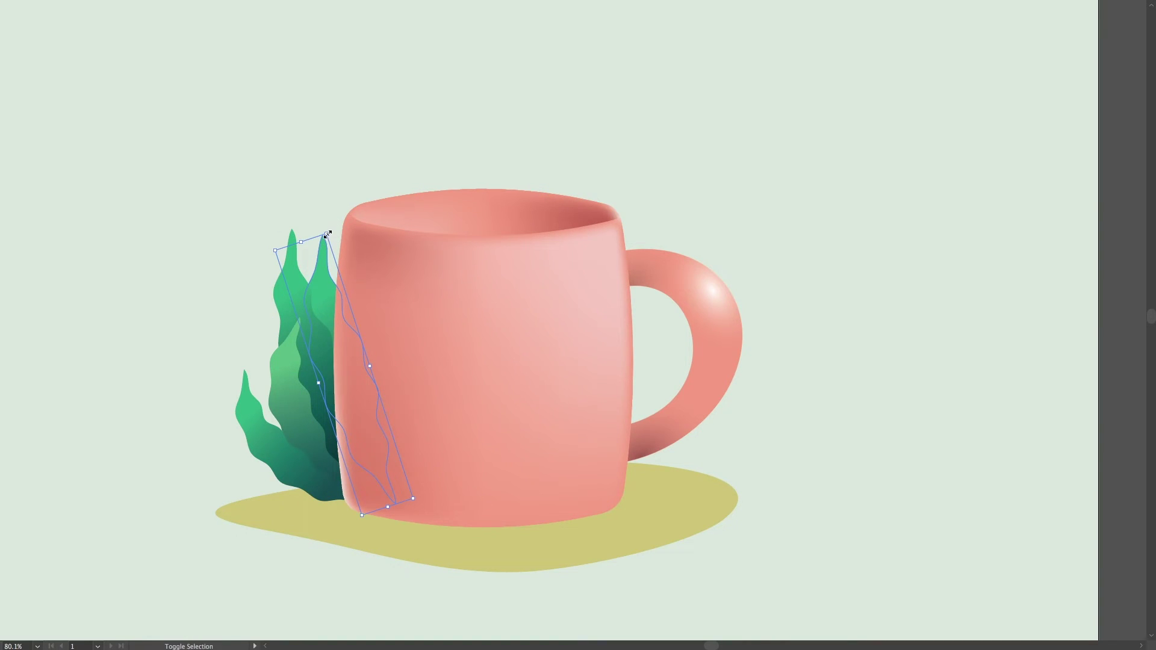
mouse_move(330, 237)
left_mouse_down()
mouse_move(332, 291)
mouse_move(314, 222)
mouse_move(313, 236)
left_mouse_up()
left_click(330, 147)
left_click(338, 160)
Duplicate the leaf group to the mug's right side and reflect the copy to face the other way
left_click_drag(177, 172, 312, 438)
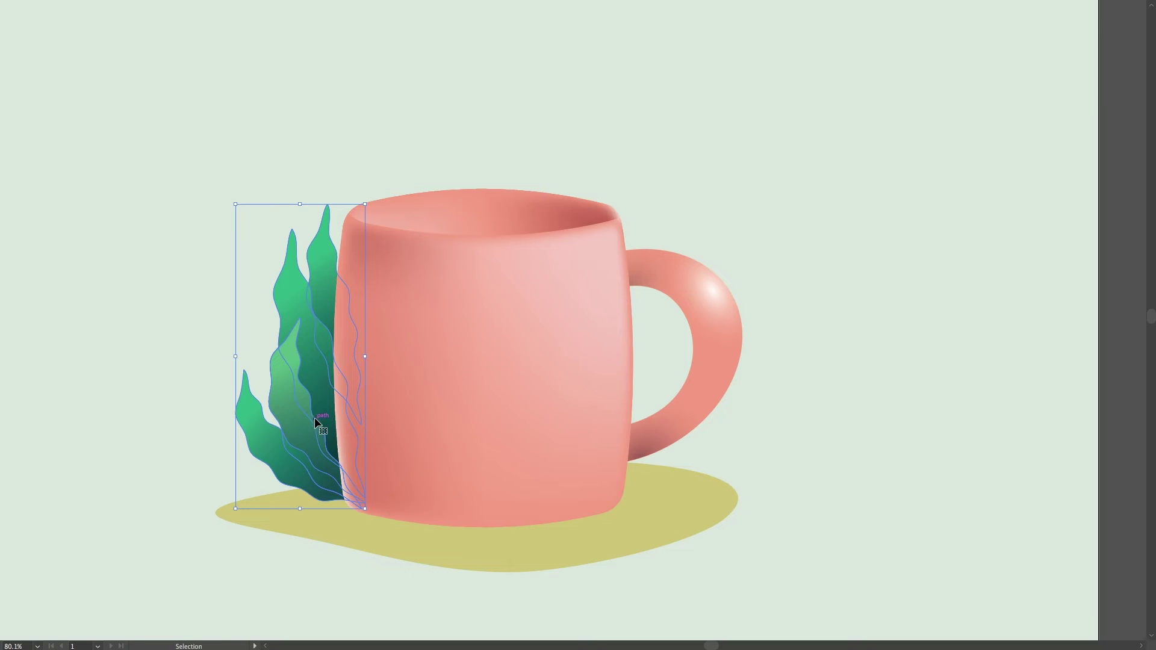
key("a")
key("v")
left_click(247, 322)
left_click(292, 408)
left_click_drag(295, 390, 634, 390)
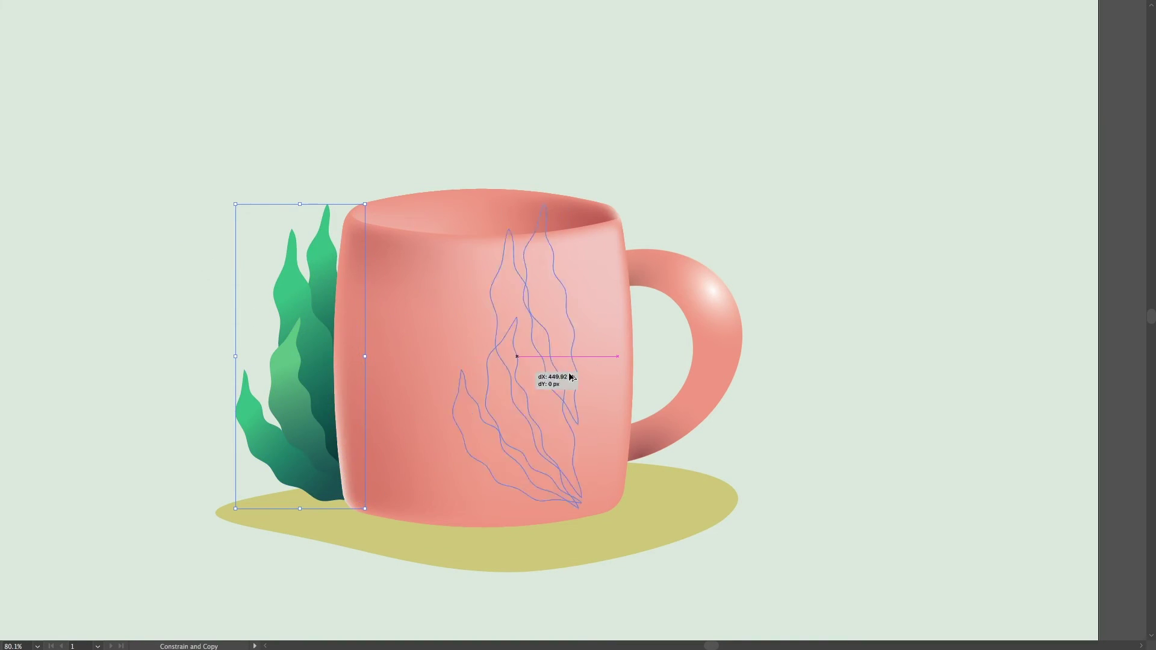
right_click(648, 334)
left_click(647, 335)
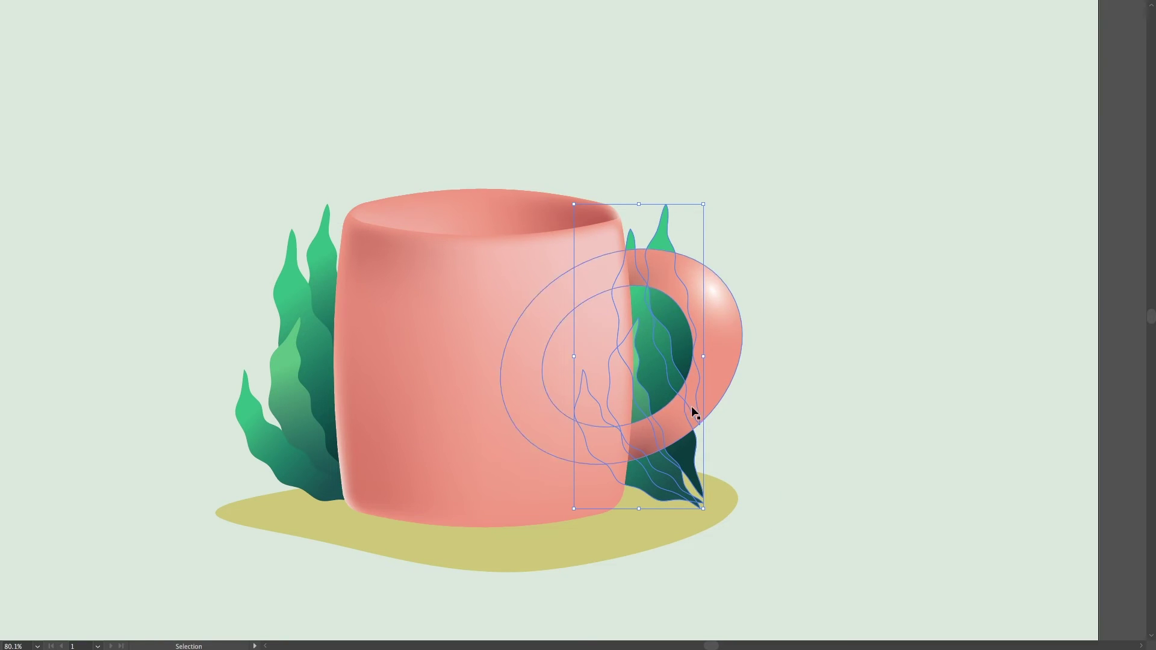
right_click(658, 355)
mouse_move(713, 475)
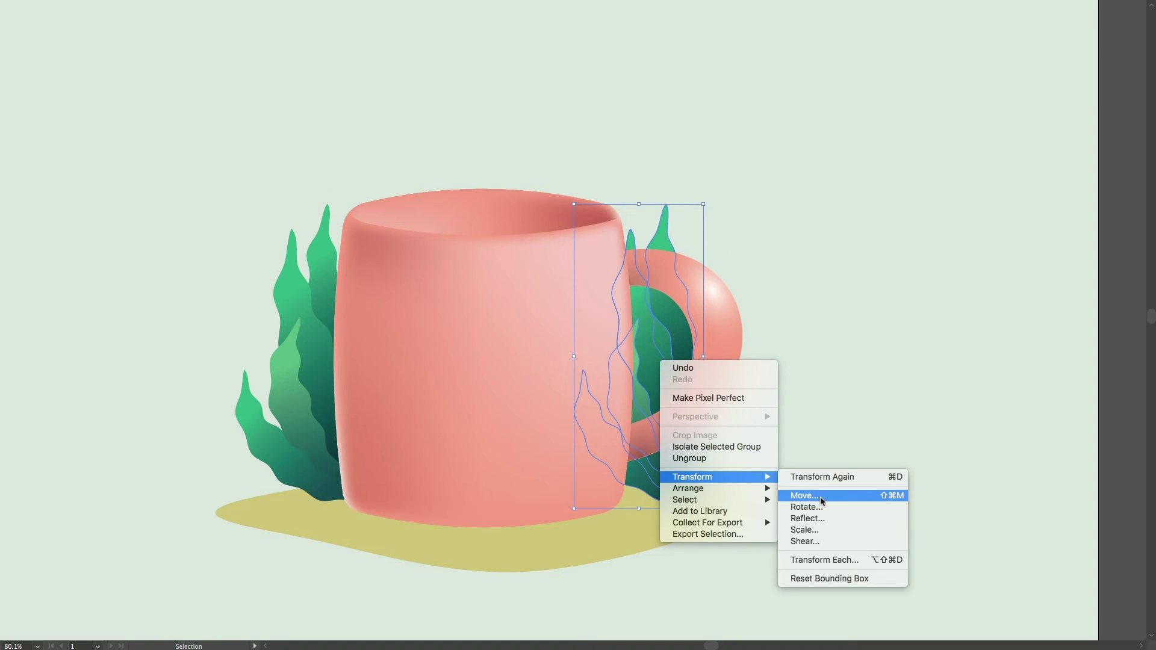
left_click(821, 518)
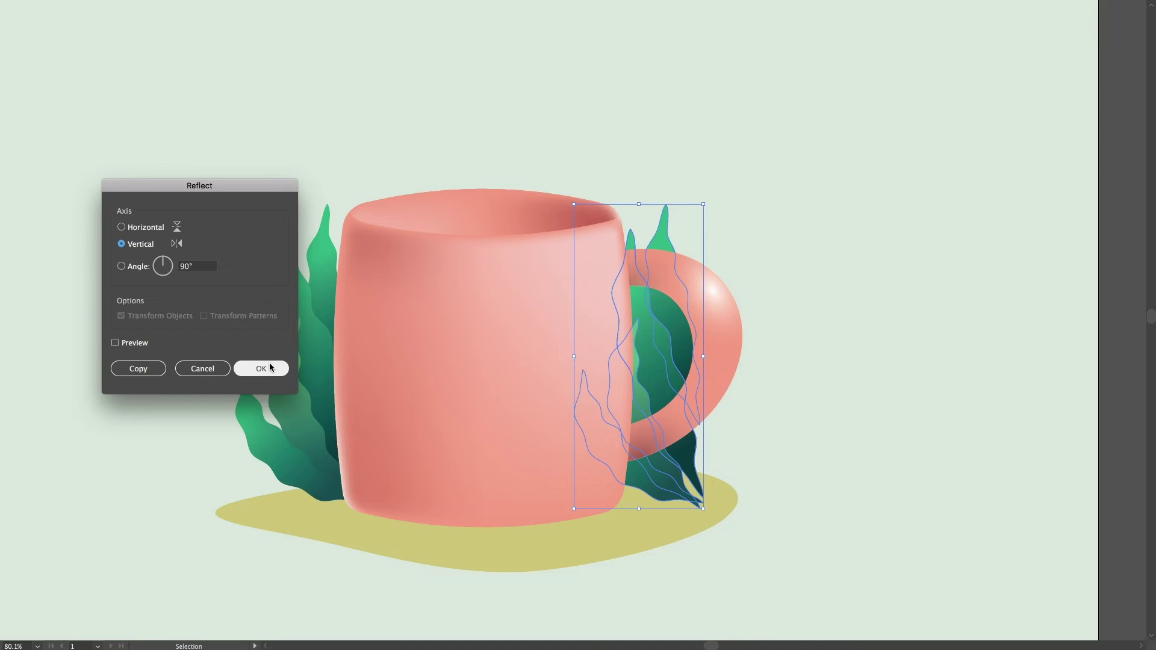
left_click(270, 368)
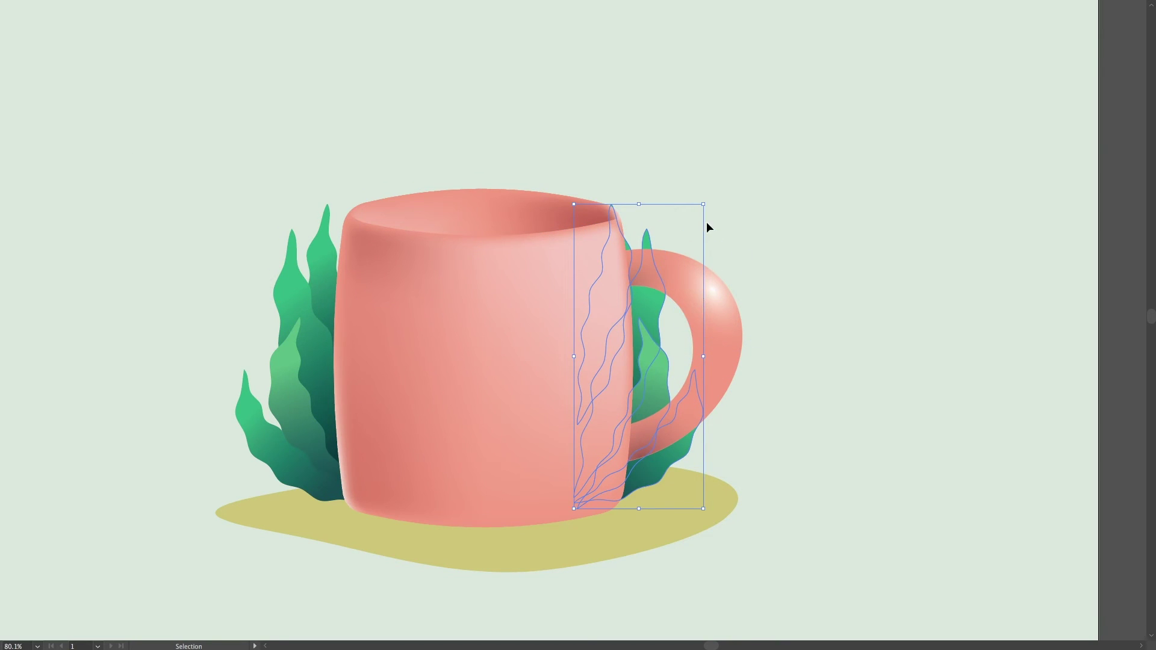
Shrink the copied leaf group and tuck it behind the mug under the handle
left_click_drag(703, 204, 692, 228)
left_click_drag(659, 378, 699, 366)
left_click(797, 288)
left_click_drag(706, 431, 695, 431)
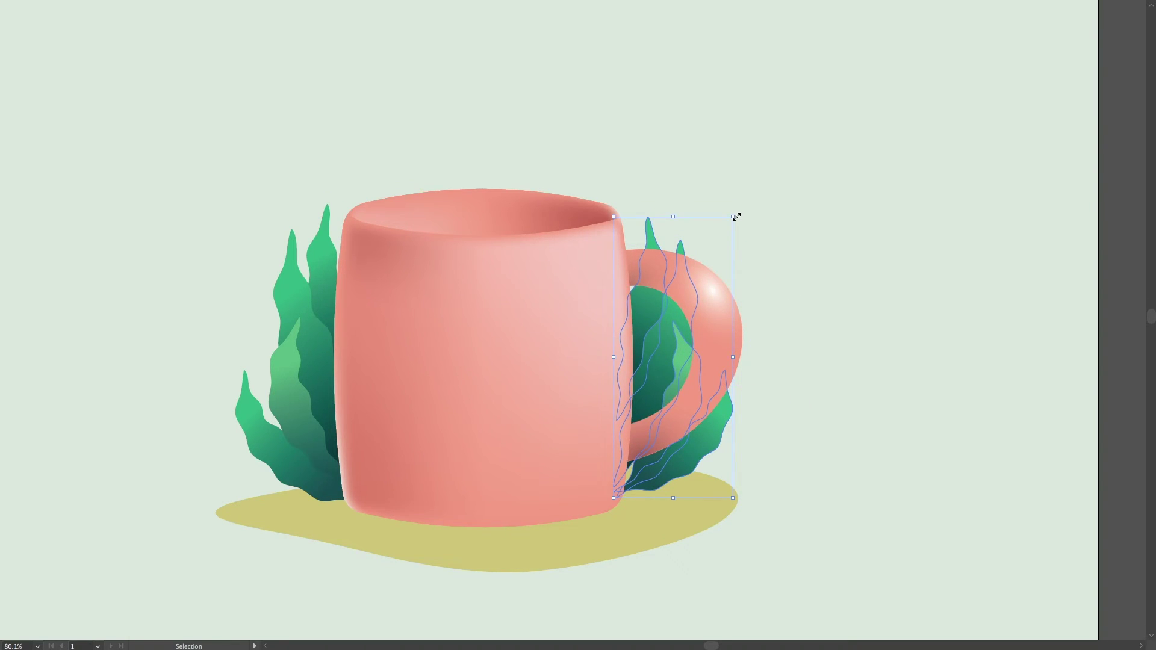
left_click_drag(735, 216, 709, 274)
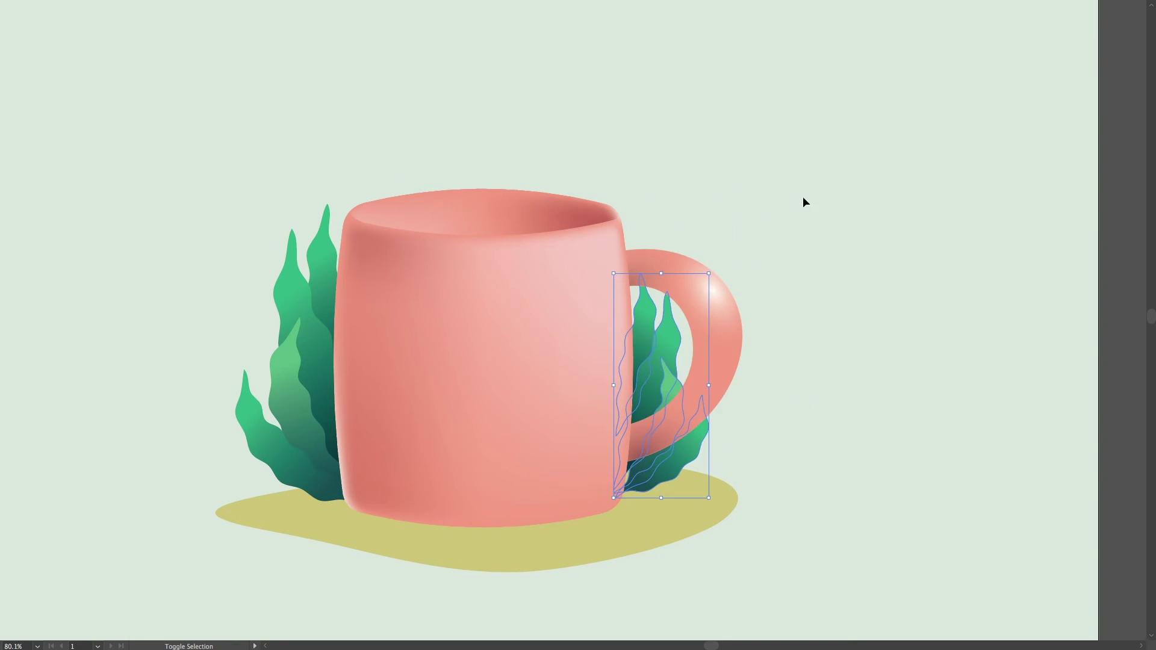
left_click_drag(675, 460, 671, 465)
left_click(832, 323)
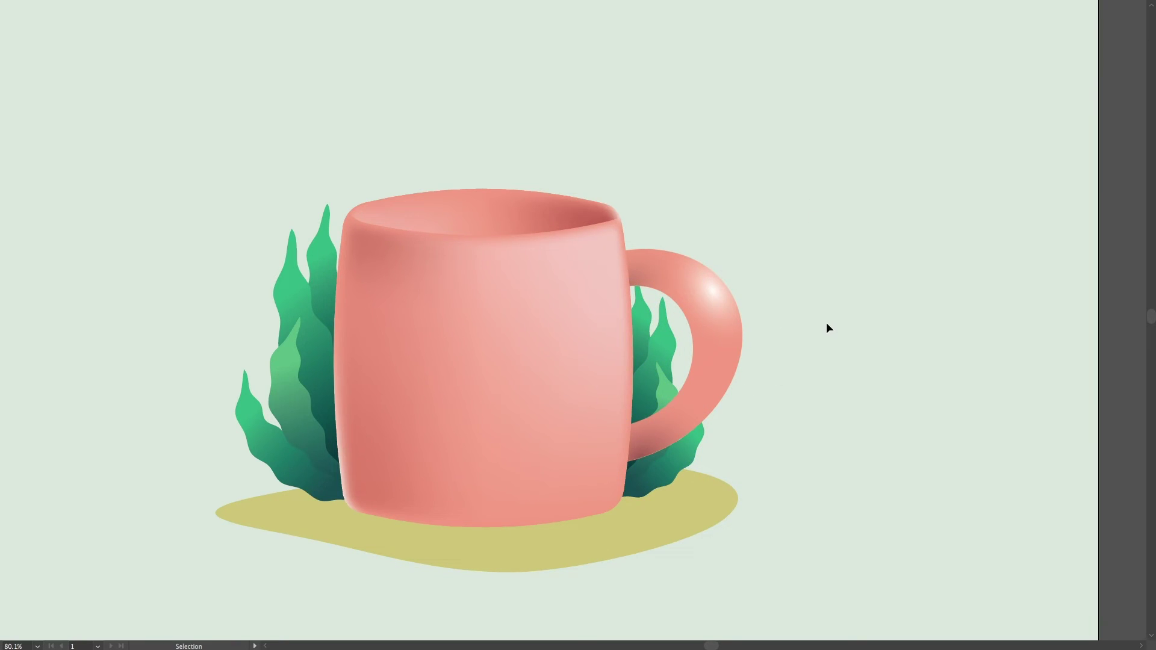
In isolation mode, tilt one right-hand leaf outward toward the handle and nudge it down
left_click(679, 463)
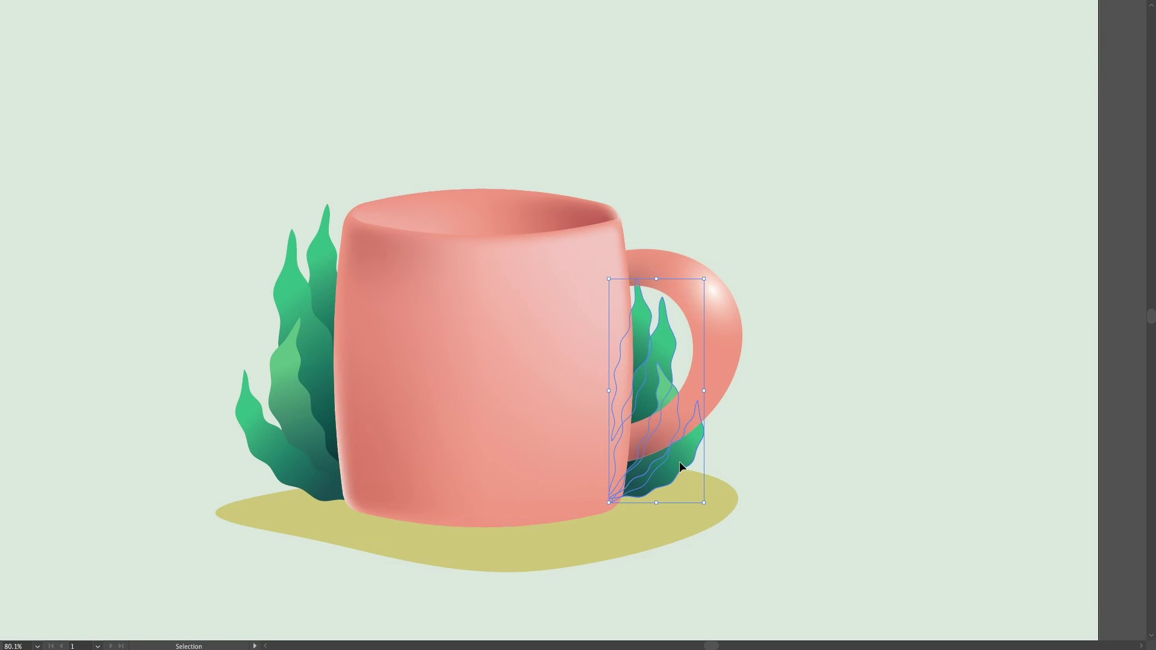
double_click(679, 461)
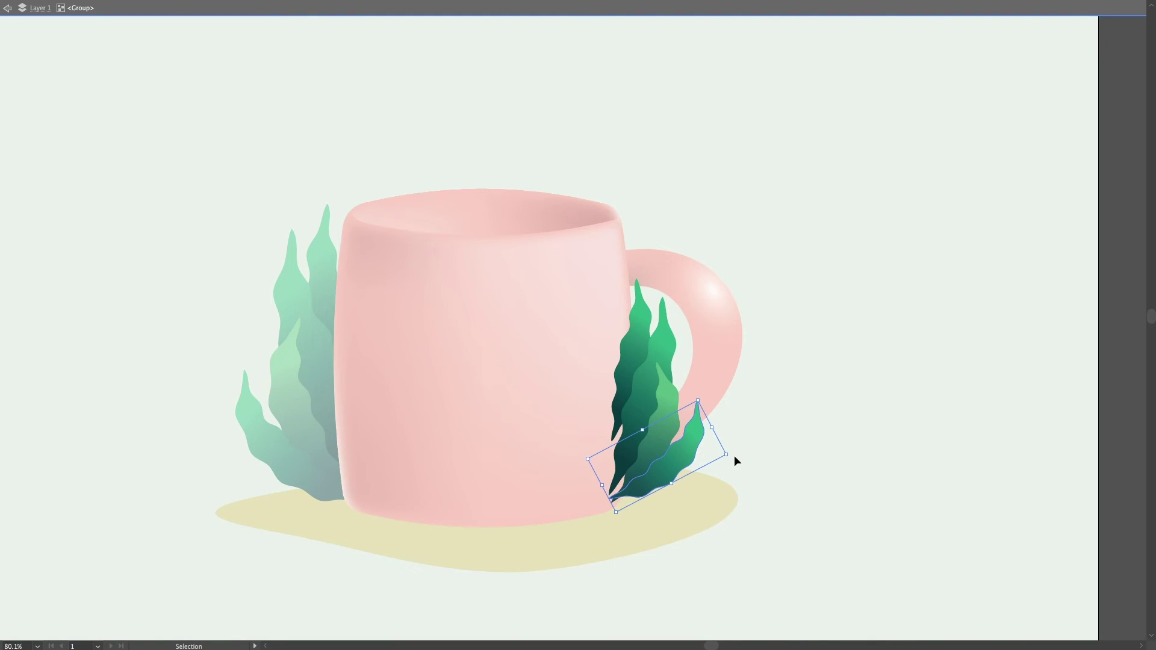
left_click_drag(736, 457, 771, 448)
left_click_drag(678, 463, 676, 471)
left_click(750, 416)
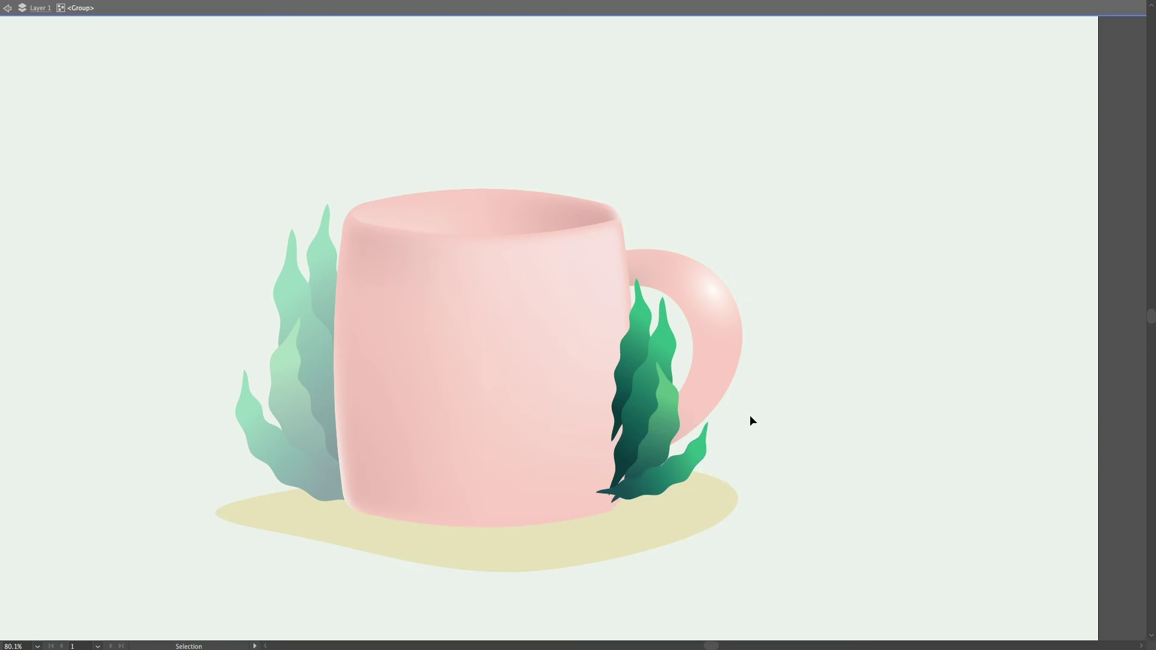
double_click(750, 414)
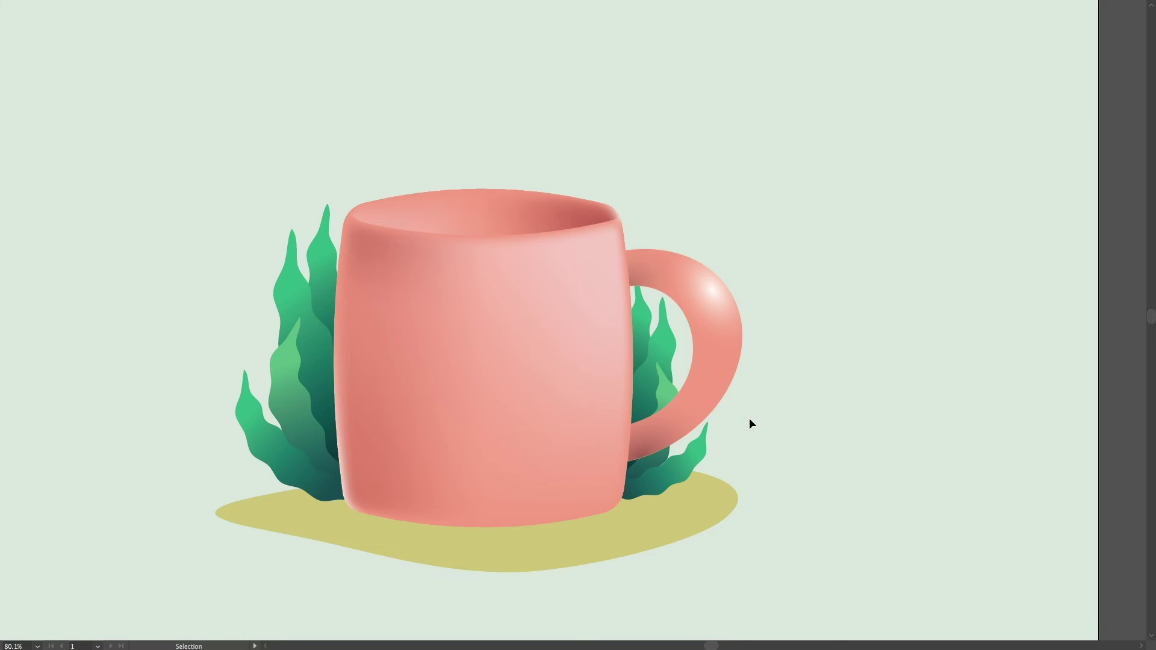
Paste a copy of the handle's blurred dark ellipse onto the mug
double_click(664, 428)
left_click(662, 428)
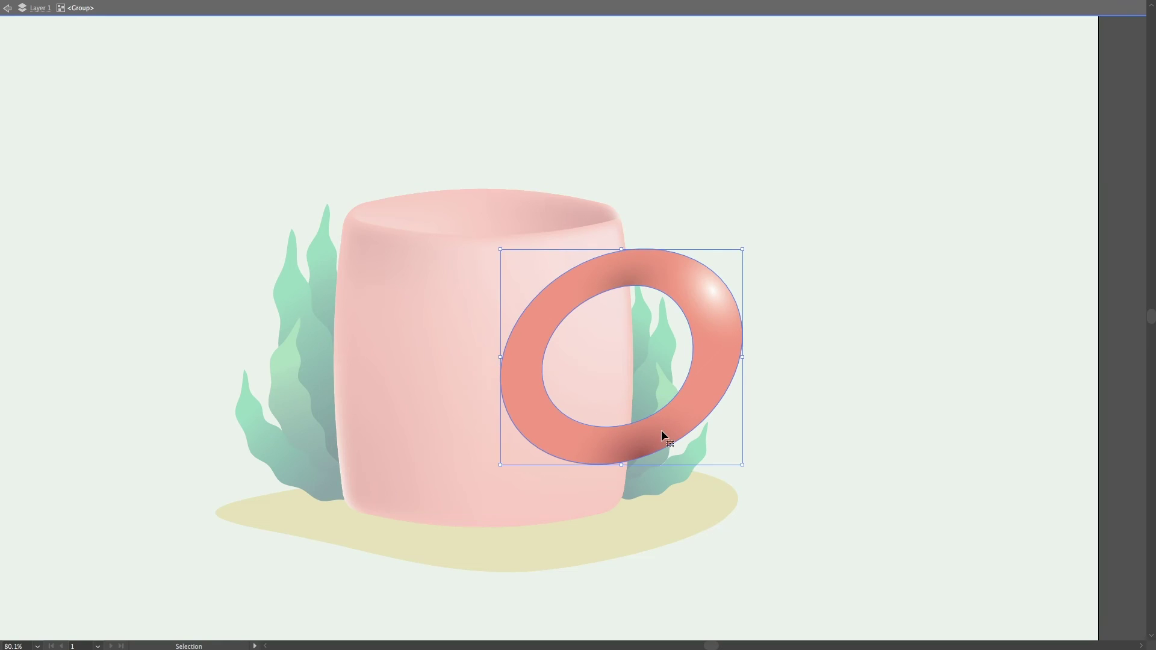
double_click(658, 431)
left_click(653, 434)
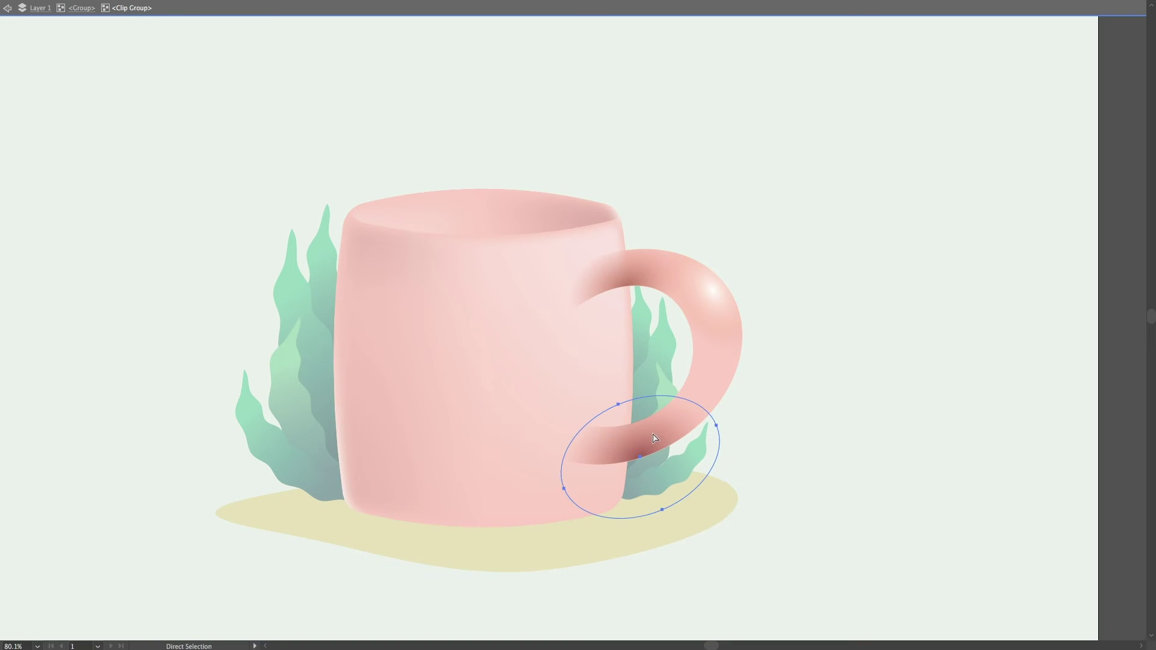
double_click(809, 325)
key("v")
key("ctrl+v")
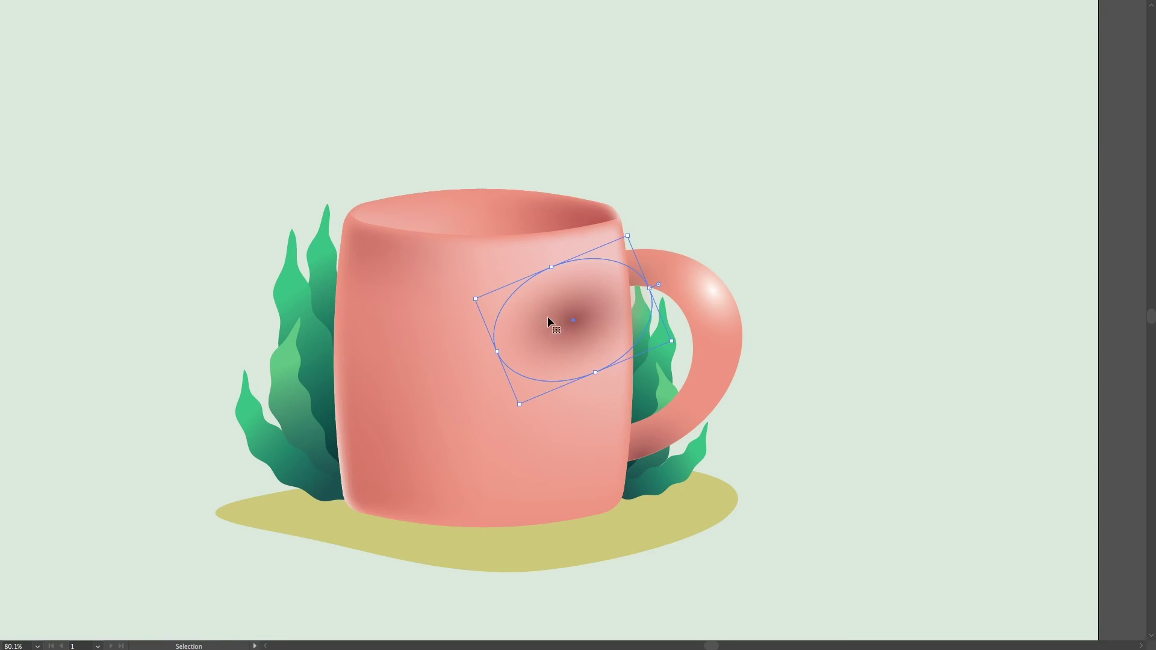
Move the blurred ellipse to the mug's lower-left base, rotate it upright, and flatten it
left_click_drag(544, 316, 361, 507)
left_click_drag(461, 533, 464, 563)
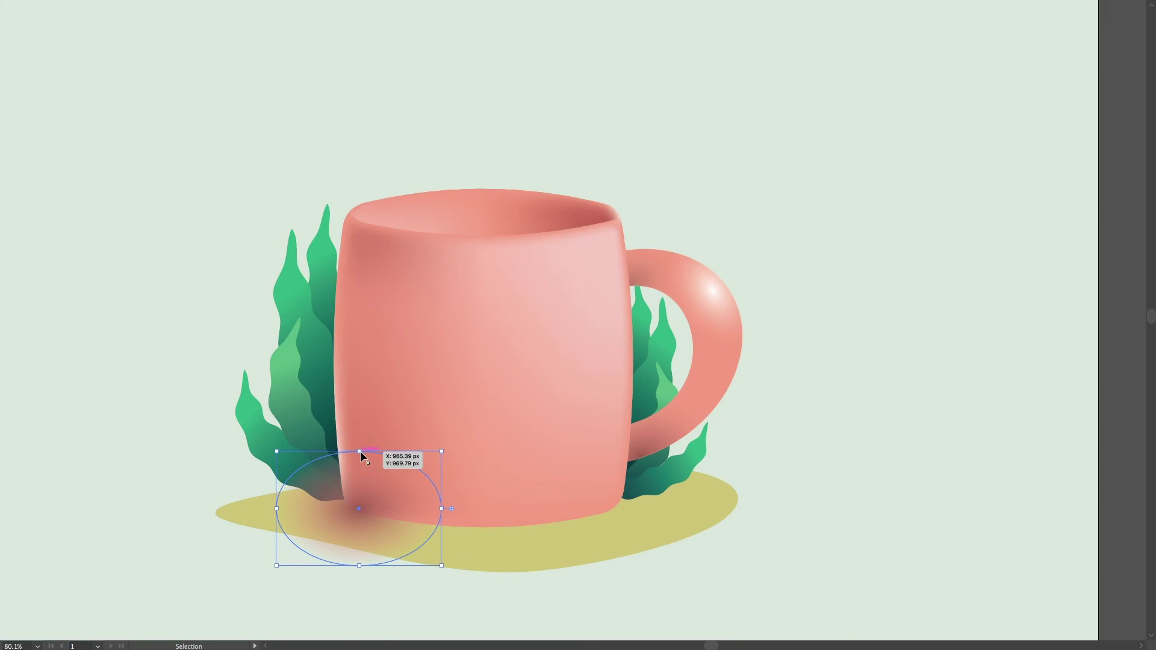
mouse_move(360, 452)
left_mouse_down()
mouse_move(374, 535)
mouse_move(392, 528)
mouse_move(446, 555)
left_mouse_up()
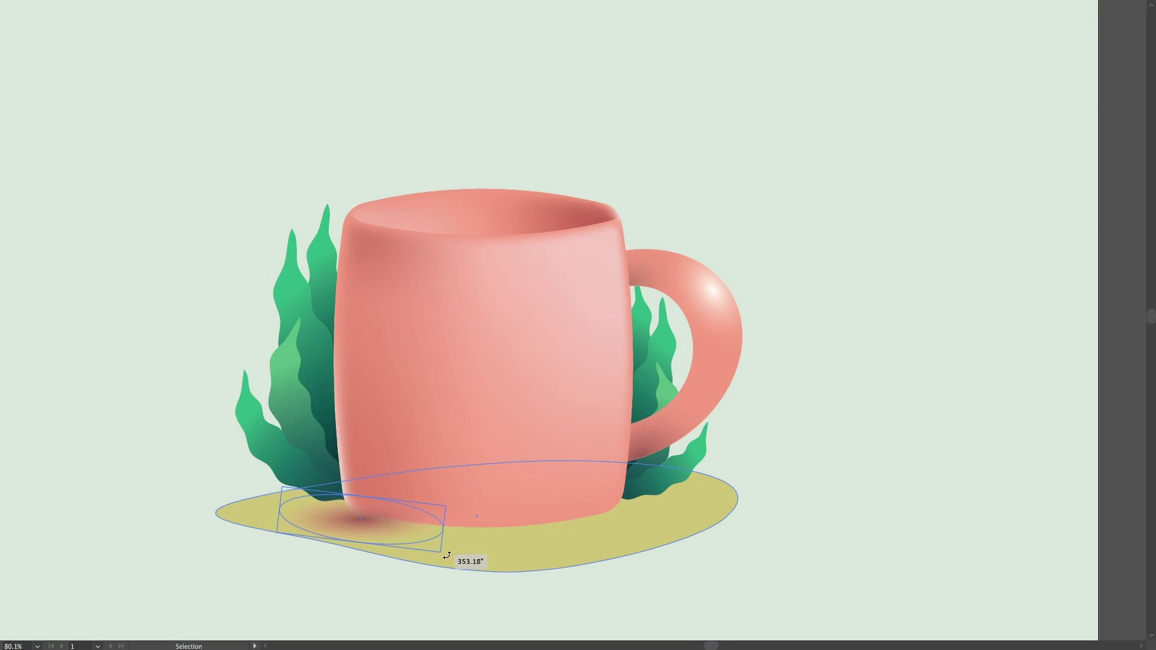
left_click(377, 568)
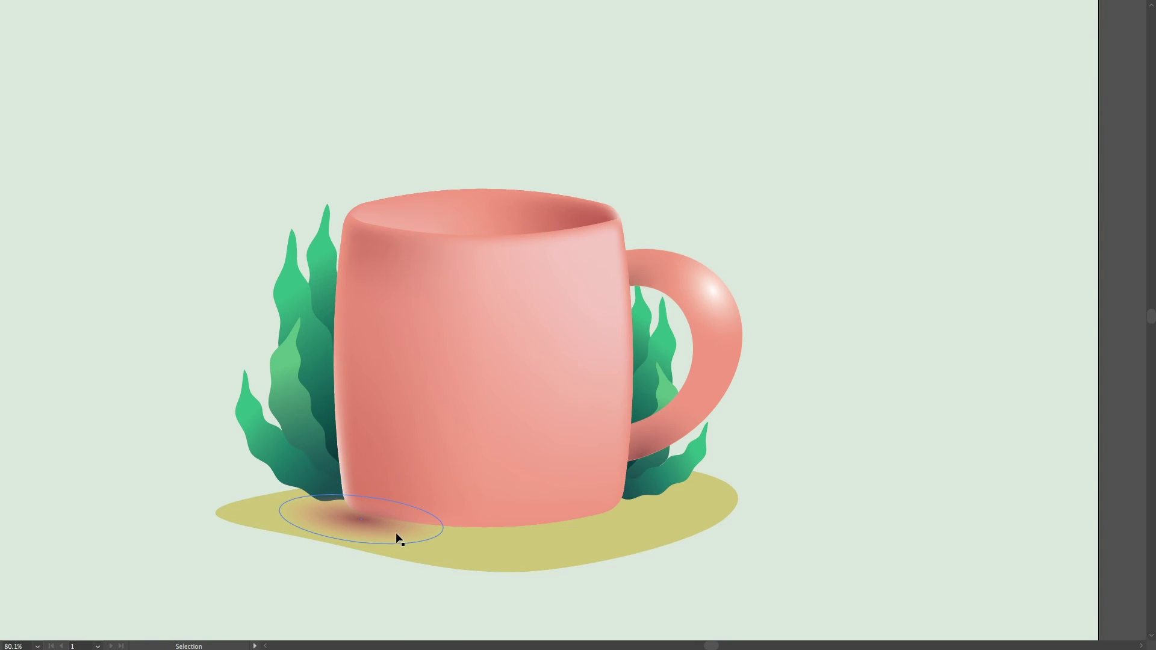
left_click_drag(374, 525, 375, 519)
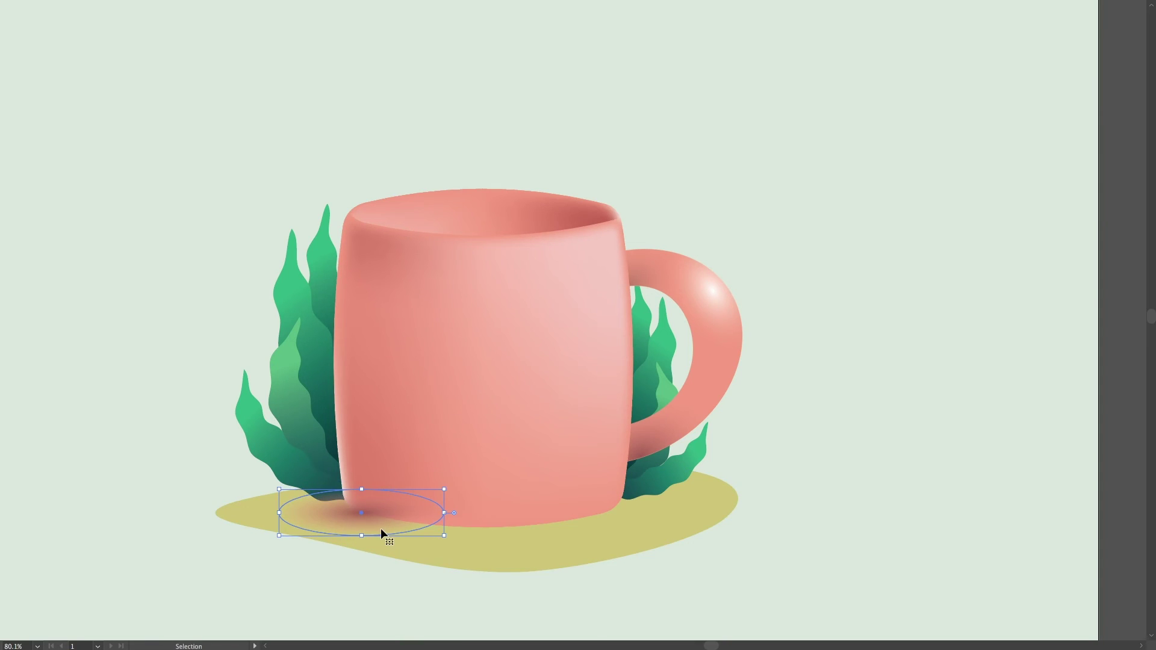
key("a")
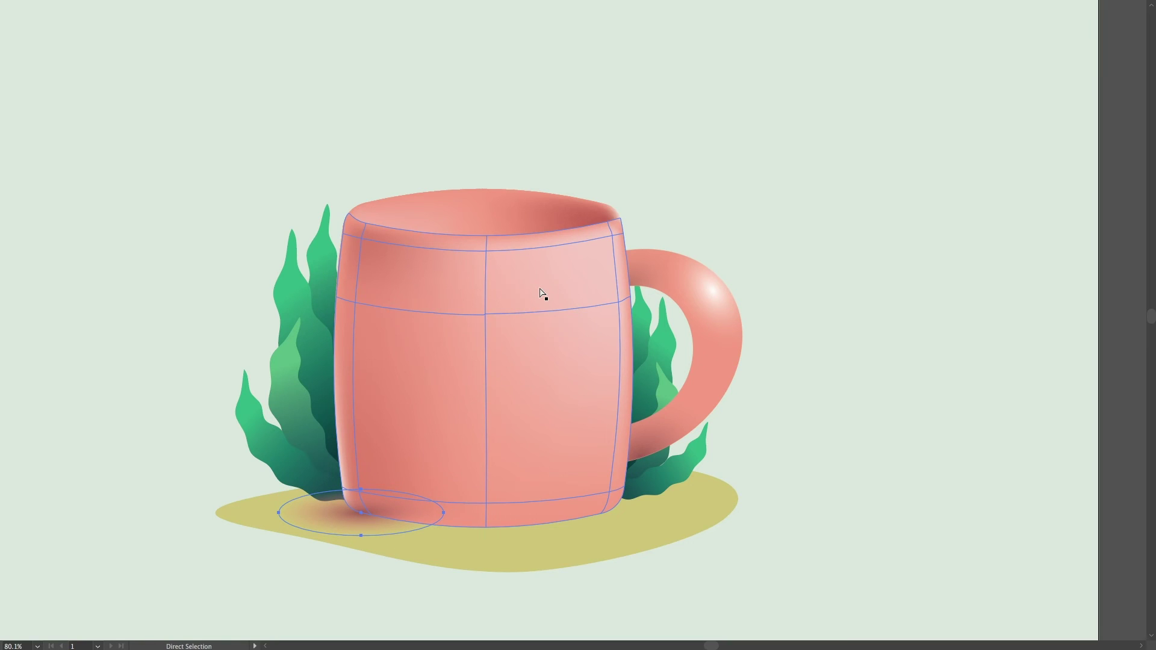
key("v")
left_click(157, 312)
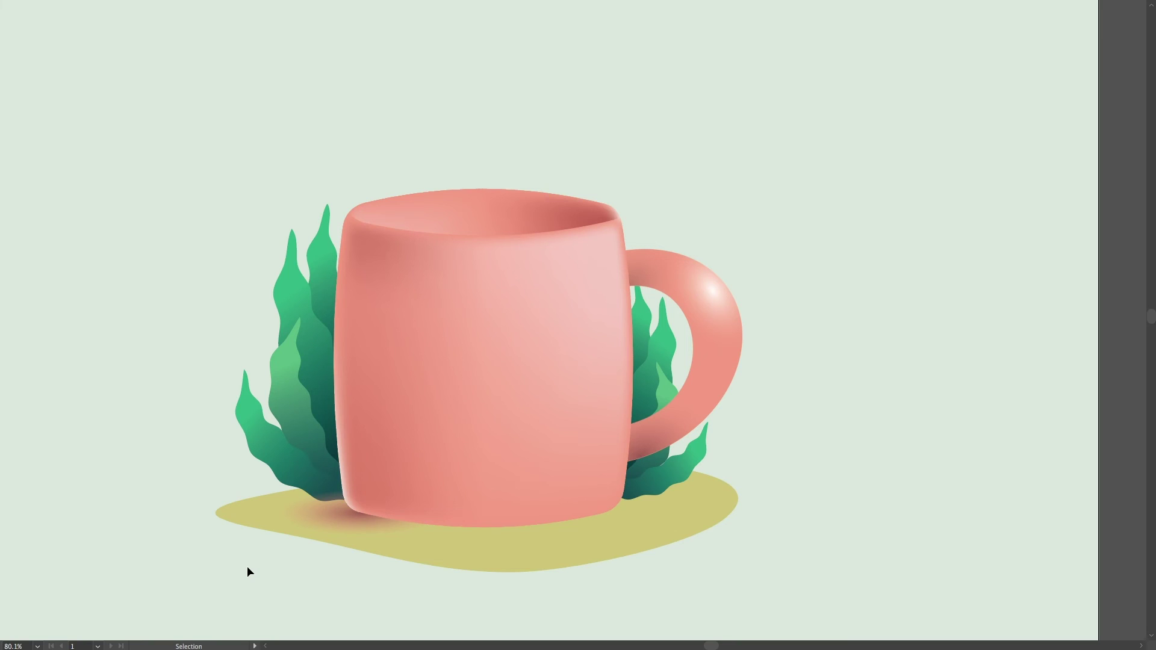
left_click_drag(337, 519, 370, 525)
left_click(319, 559)
left_click(328, 587)
Alt-drag a copy of the shadow ellipse toward the leaves
left_click(352, 527)
left_click_drag(356, 525, 330, 524)
left_click(311, 574)
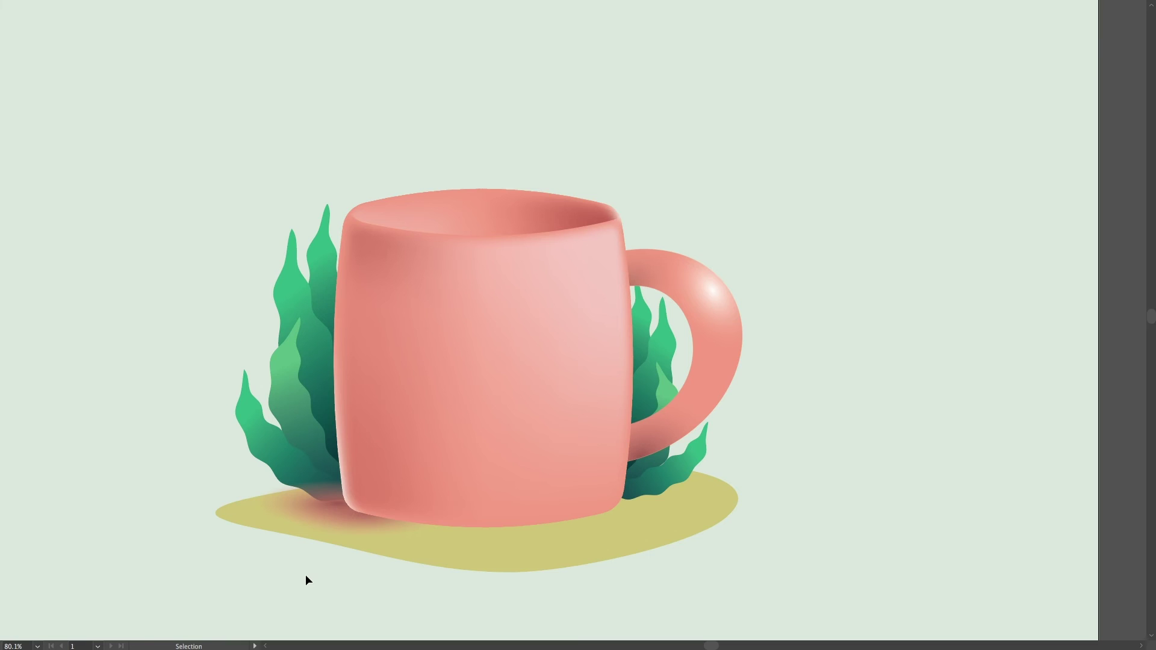
key("a")
left_click(283, 500)
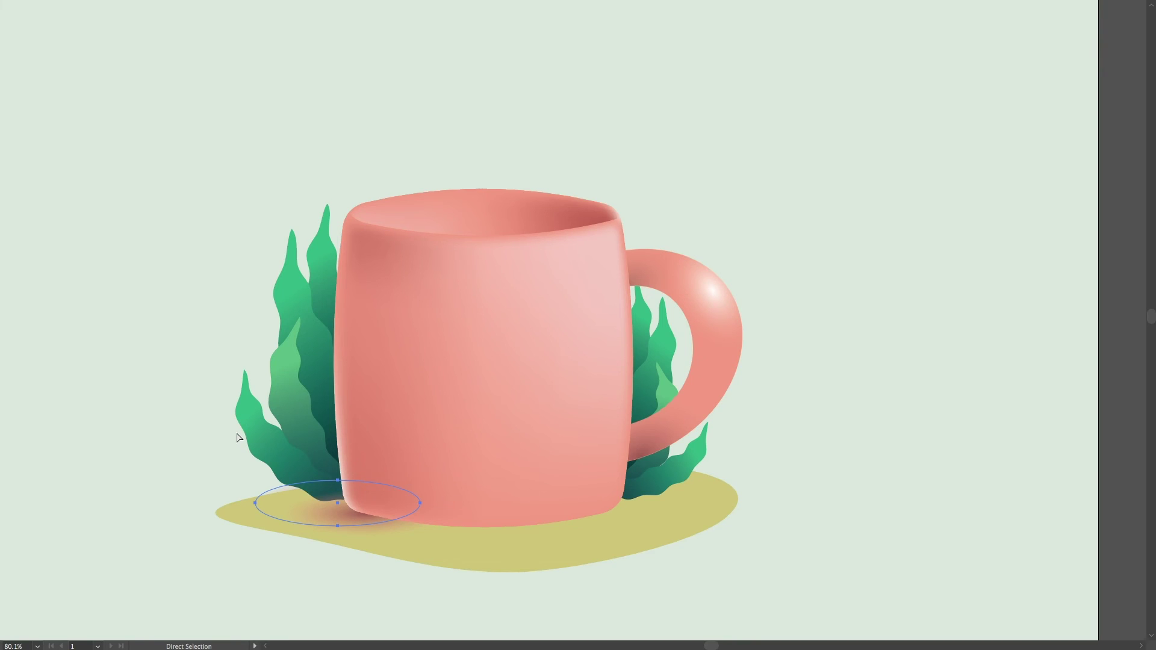
key("v")
left_click(142, 377)
Set the shadow gradient's left stop to deep green
left_click(281, 503)
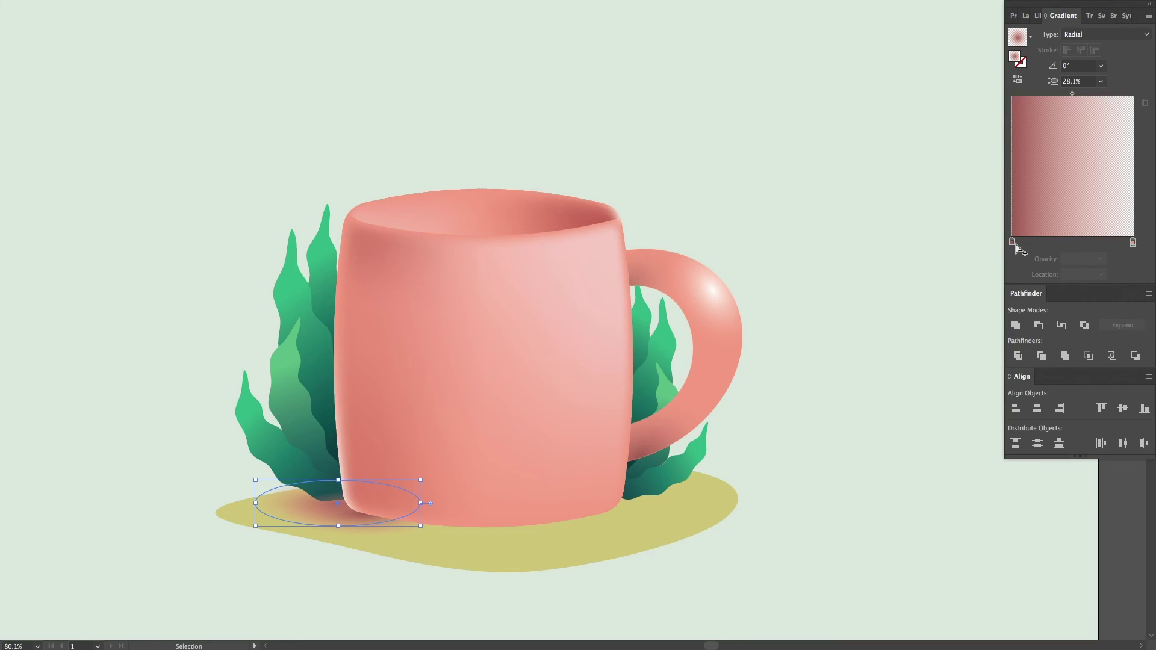
double_click(1011, 243)
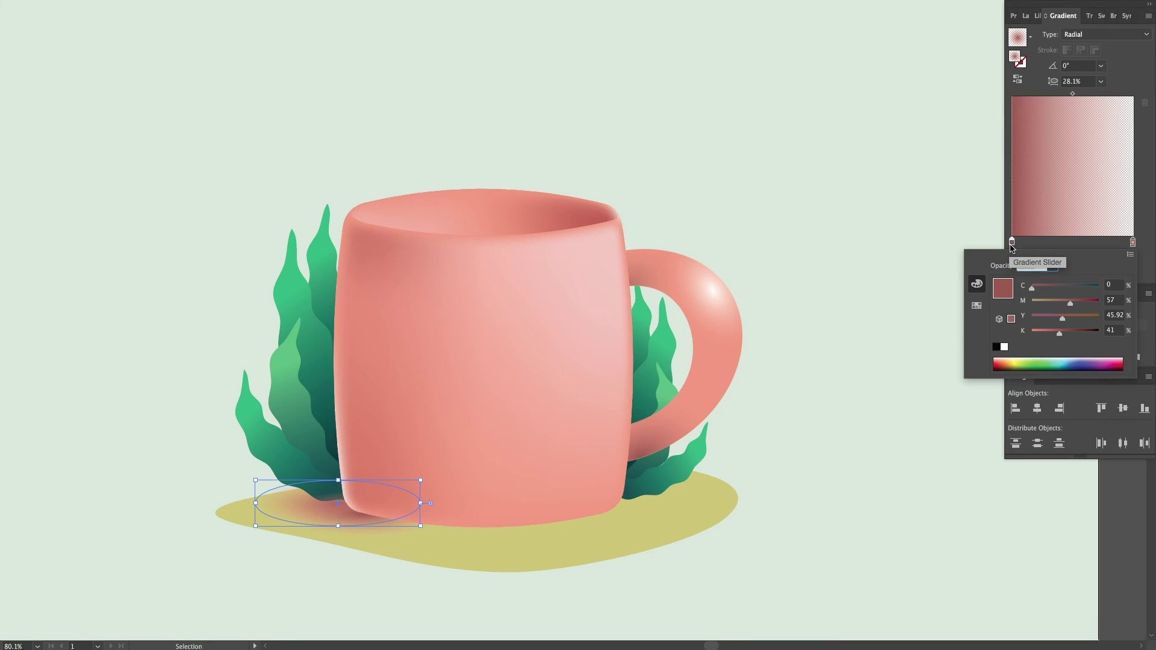
left_click(1043, 364)
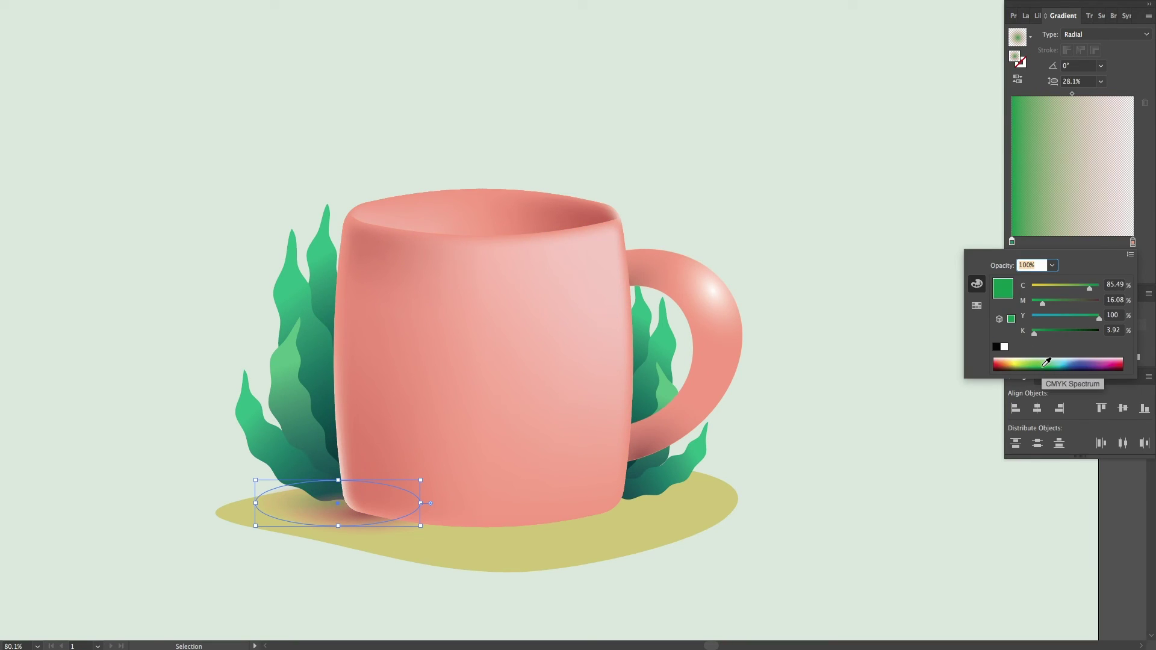
left_click(1076, 332)
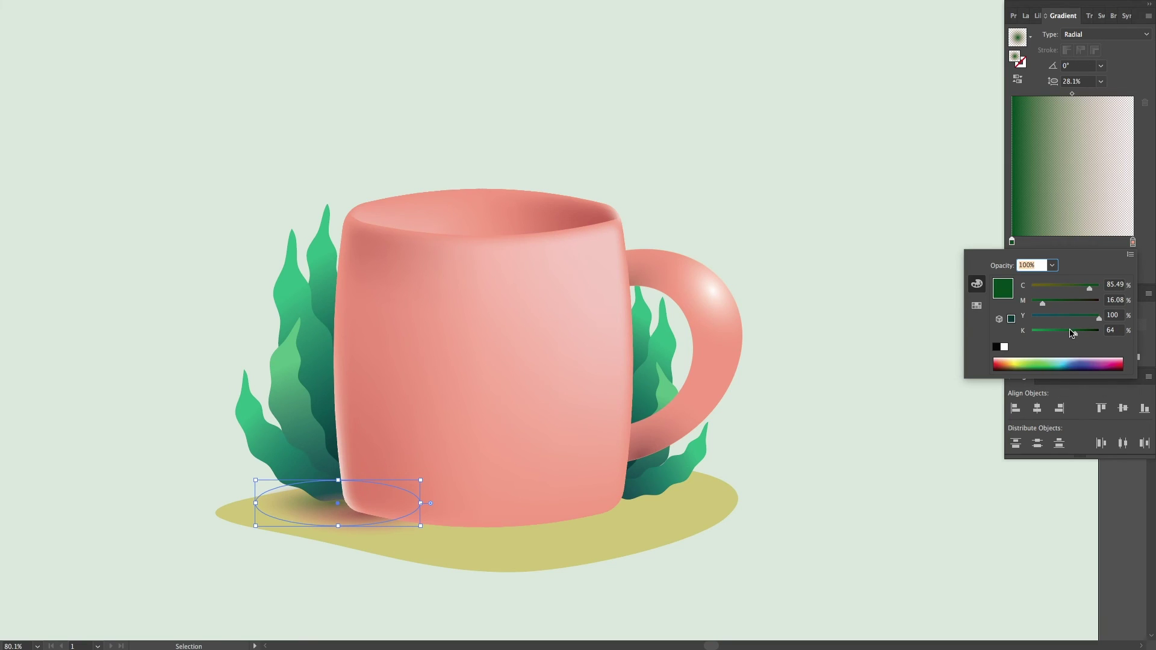
Give the transparent right stop cyan and yellow 100 for an olive tint, then hide the panels
left_click(1132, 242)
double_click(1133, 242)
left_click(1088, 286)
left_click(1078, 318)
mouse_move(1095, 318)
left_mouse_down()
mouse_move(1107, 319)
mouse_move(1064, 288)
left_mouse_up()
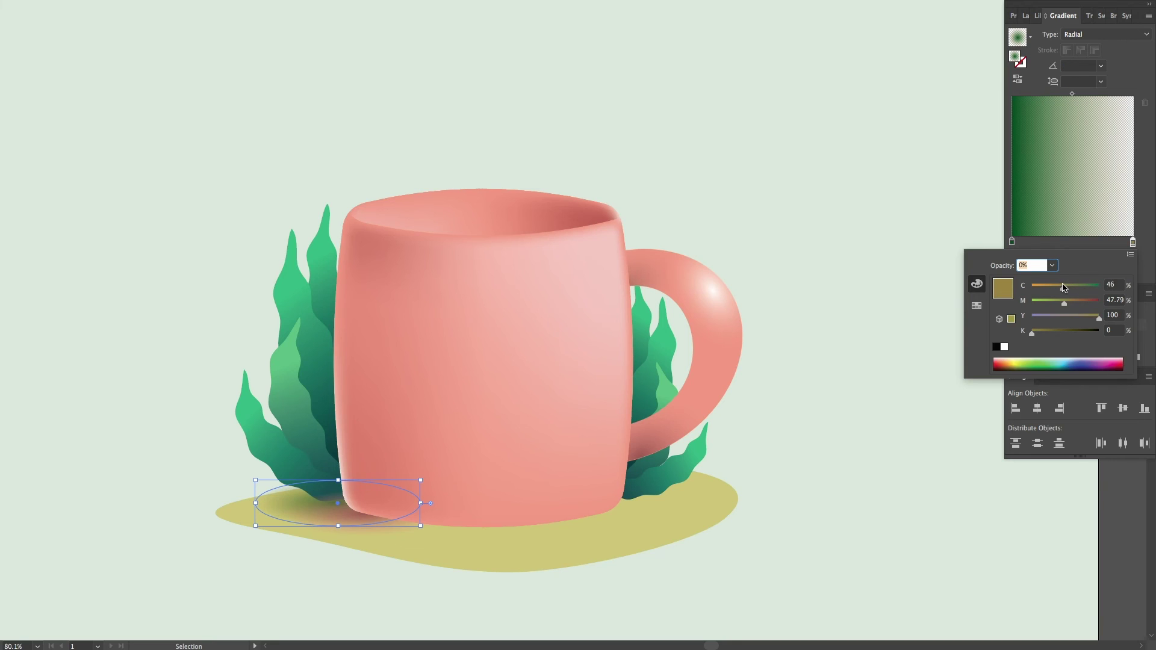
key("Escape")
left_click(782, 175)
key("Tab")
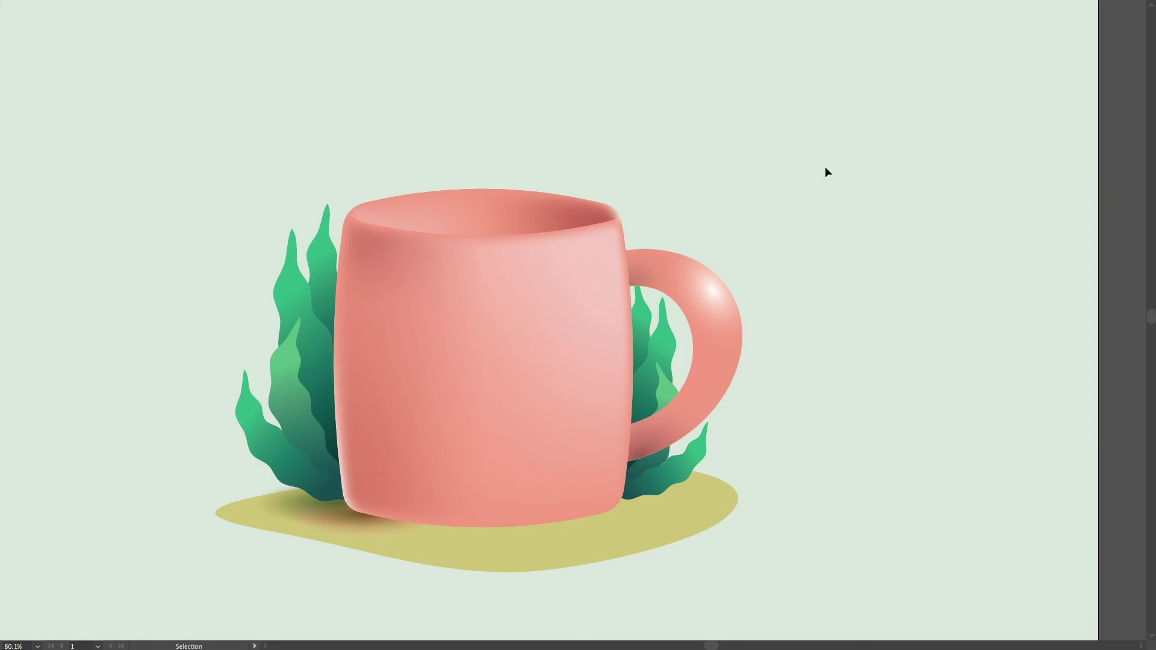
Zoom out to show the whole artboard and the stray objects beside it
key("z")
left_click(517, 391, "alt")
left_click_drag(584, 281, 571, 294)
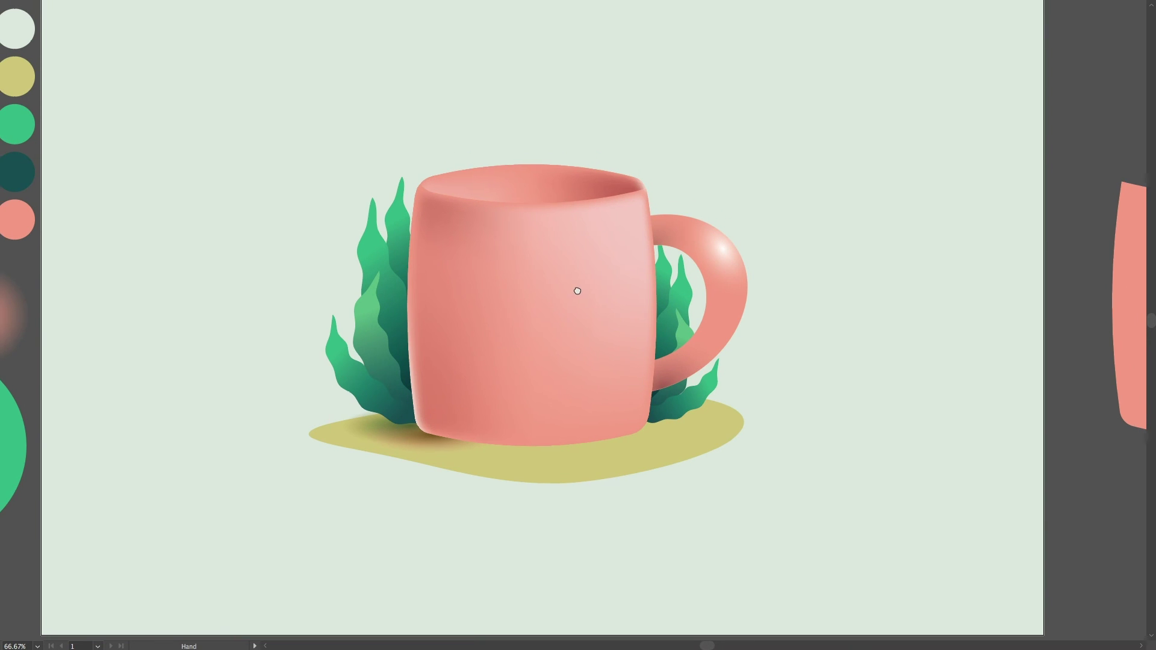
key("v")
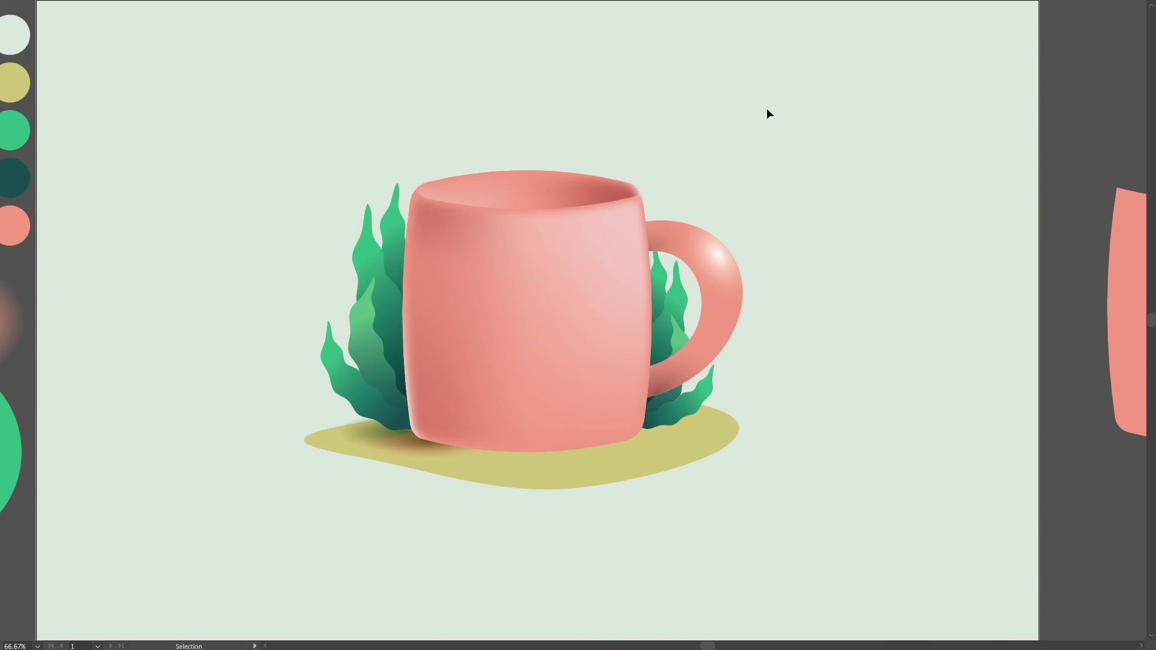
key("z")
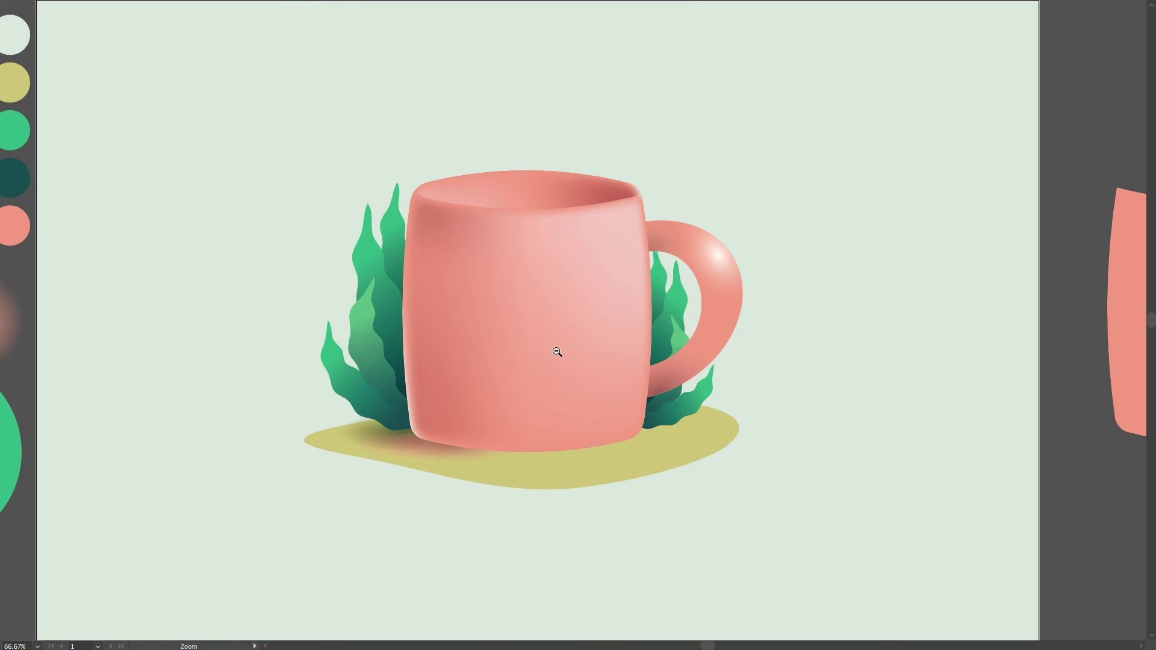
left_click(559, 349, "alt")
left_click_drag(626, 305, 614, 310)
key("v")
Delete the stray pink shape, spare green leaf and blurred pink circle outside the artboard
left_click(1011, 289)
key("Delete")
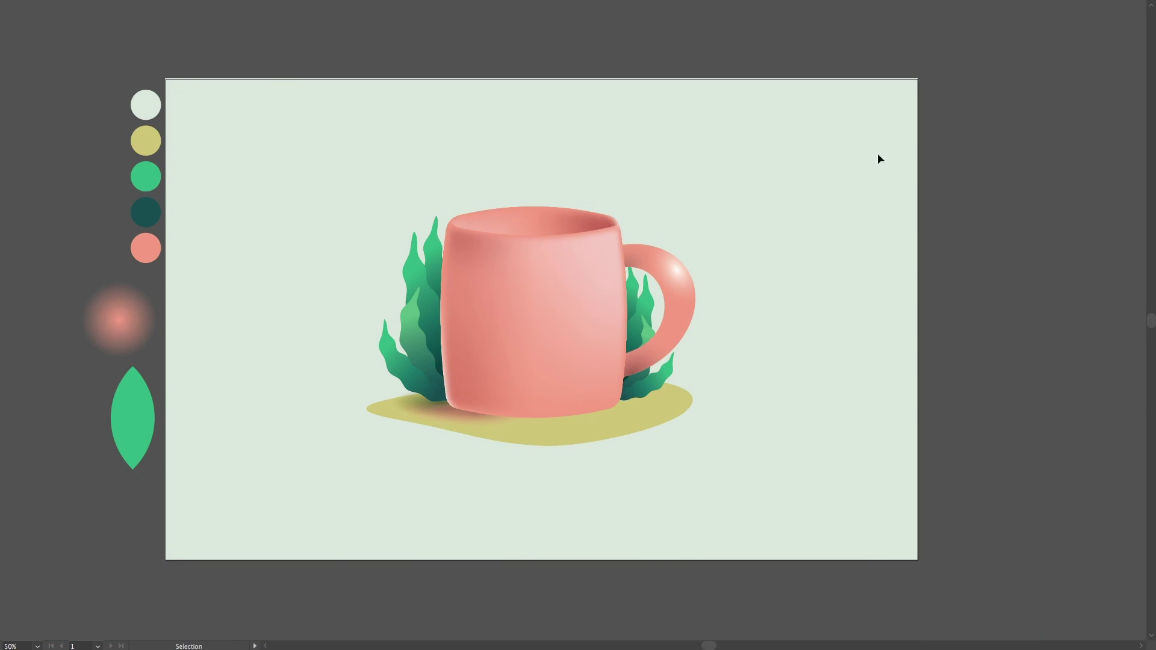
left_click(138, 428)
key("Delete")
left_click(130, 326)
key("Delete")
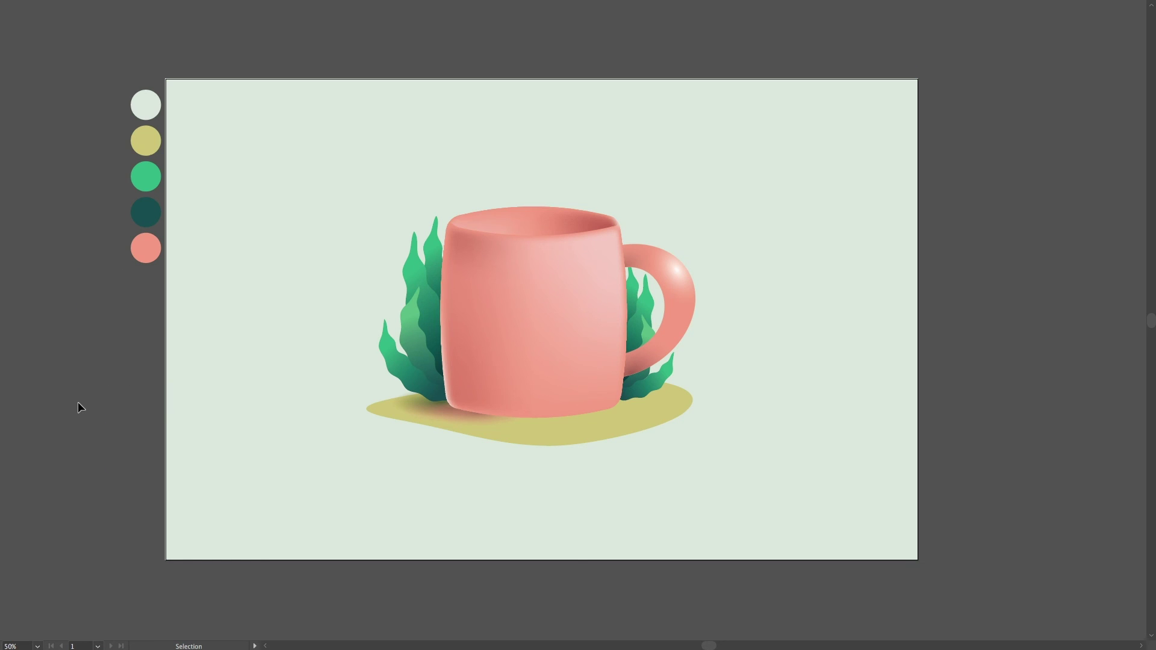
Zoom back in close around the finished mug
key("z")
left_click(554, 314)
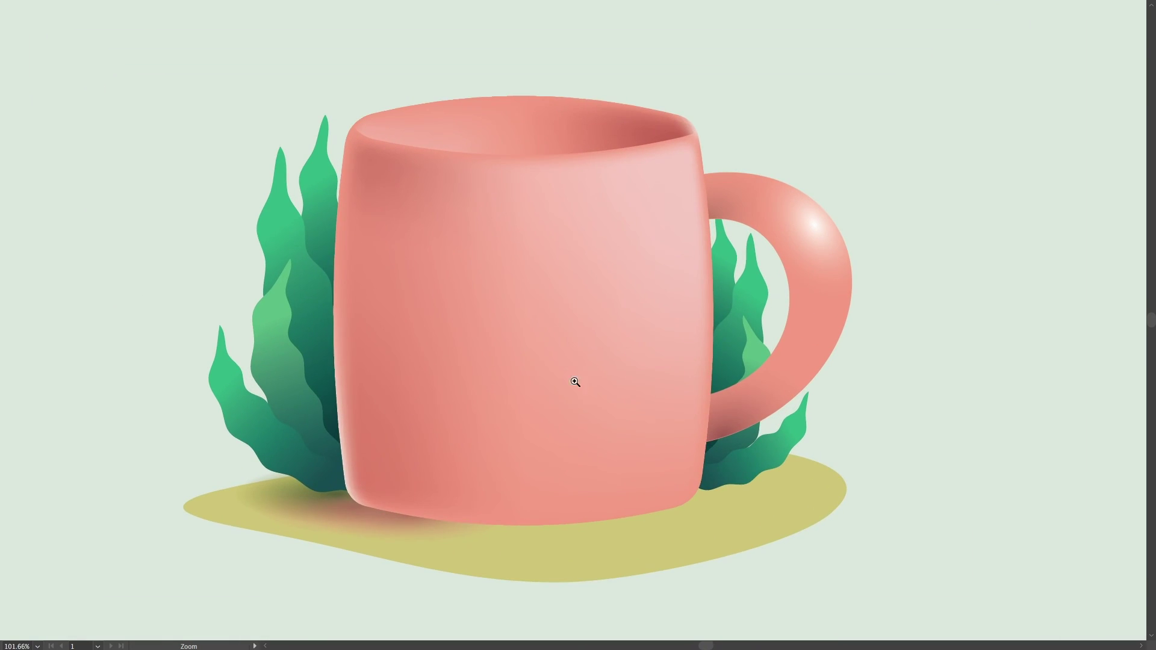
mouse_move(543, 457)
left_mouse_down()
mouse_move(589, 408)
mouse_move(593, 366)
mouse_move(513, 346)
left_mouse_up()
left_click_drag(562, 279, 568, 291)
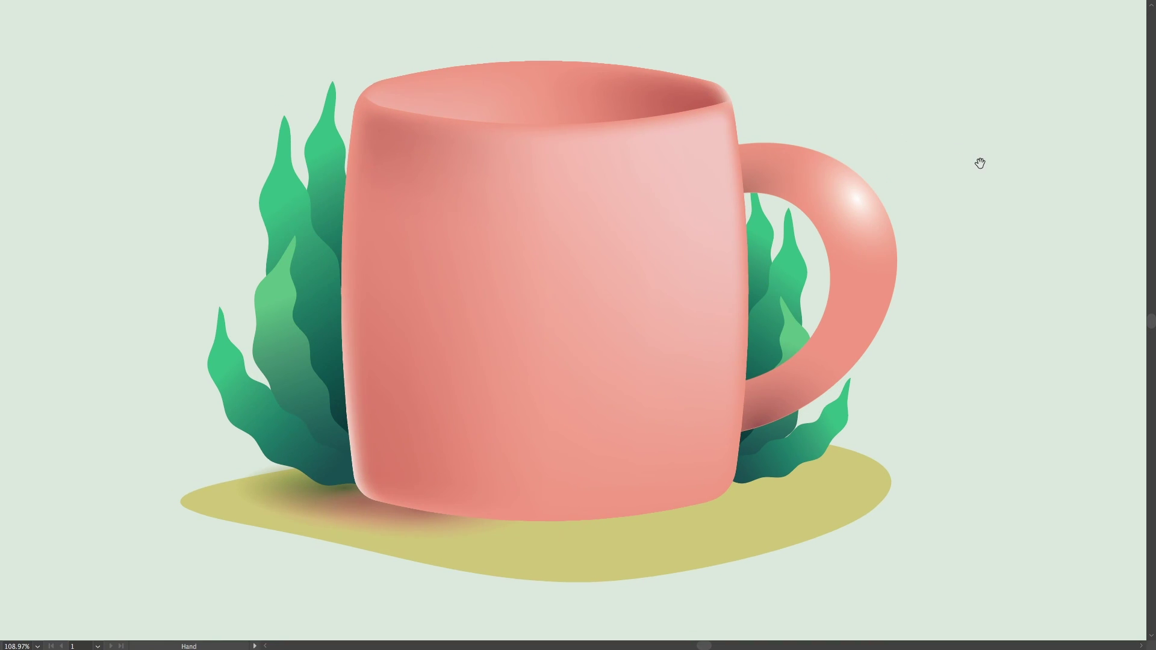
key("v")
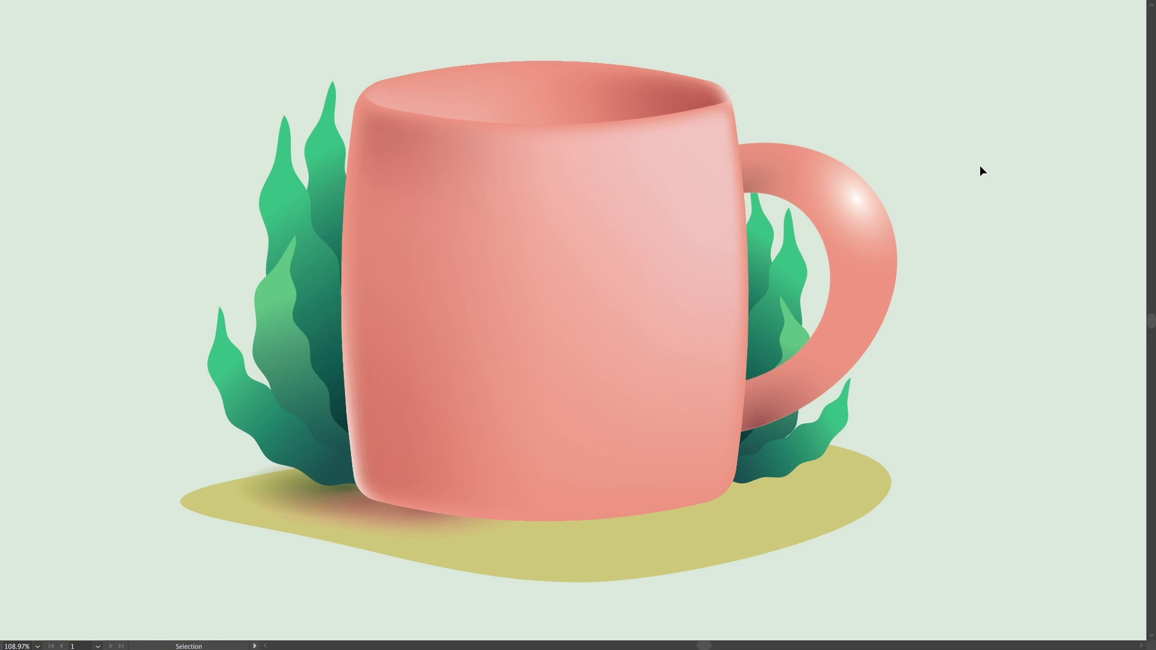